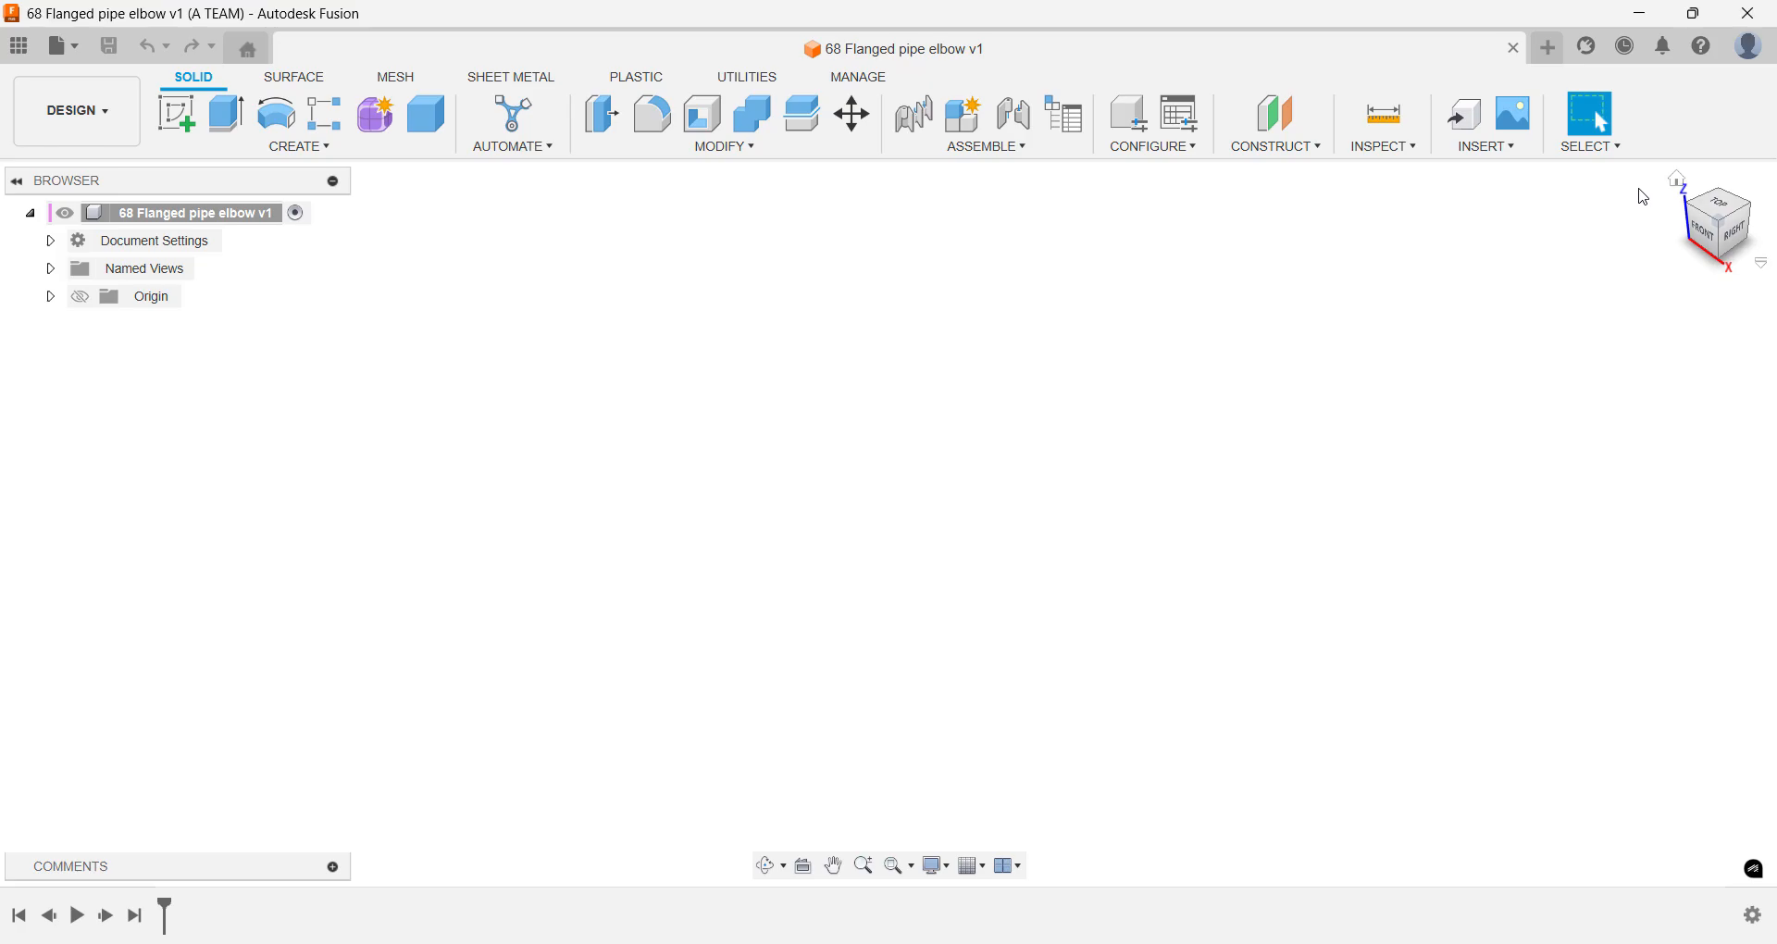
- Create a new internal component named "Flanged Pipe Elbow" and make it active
text(s)
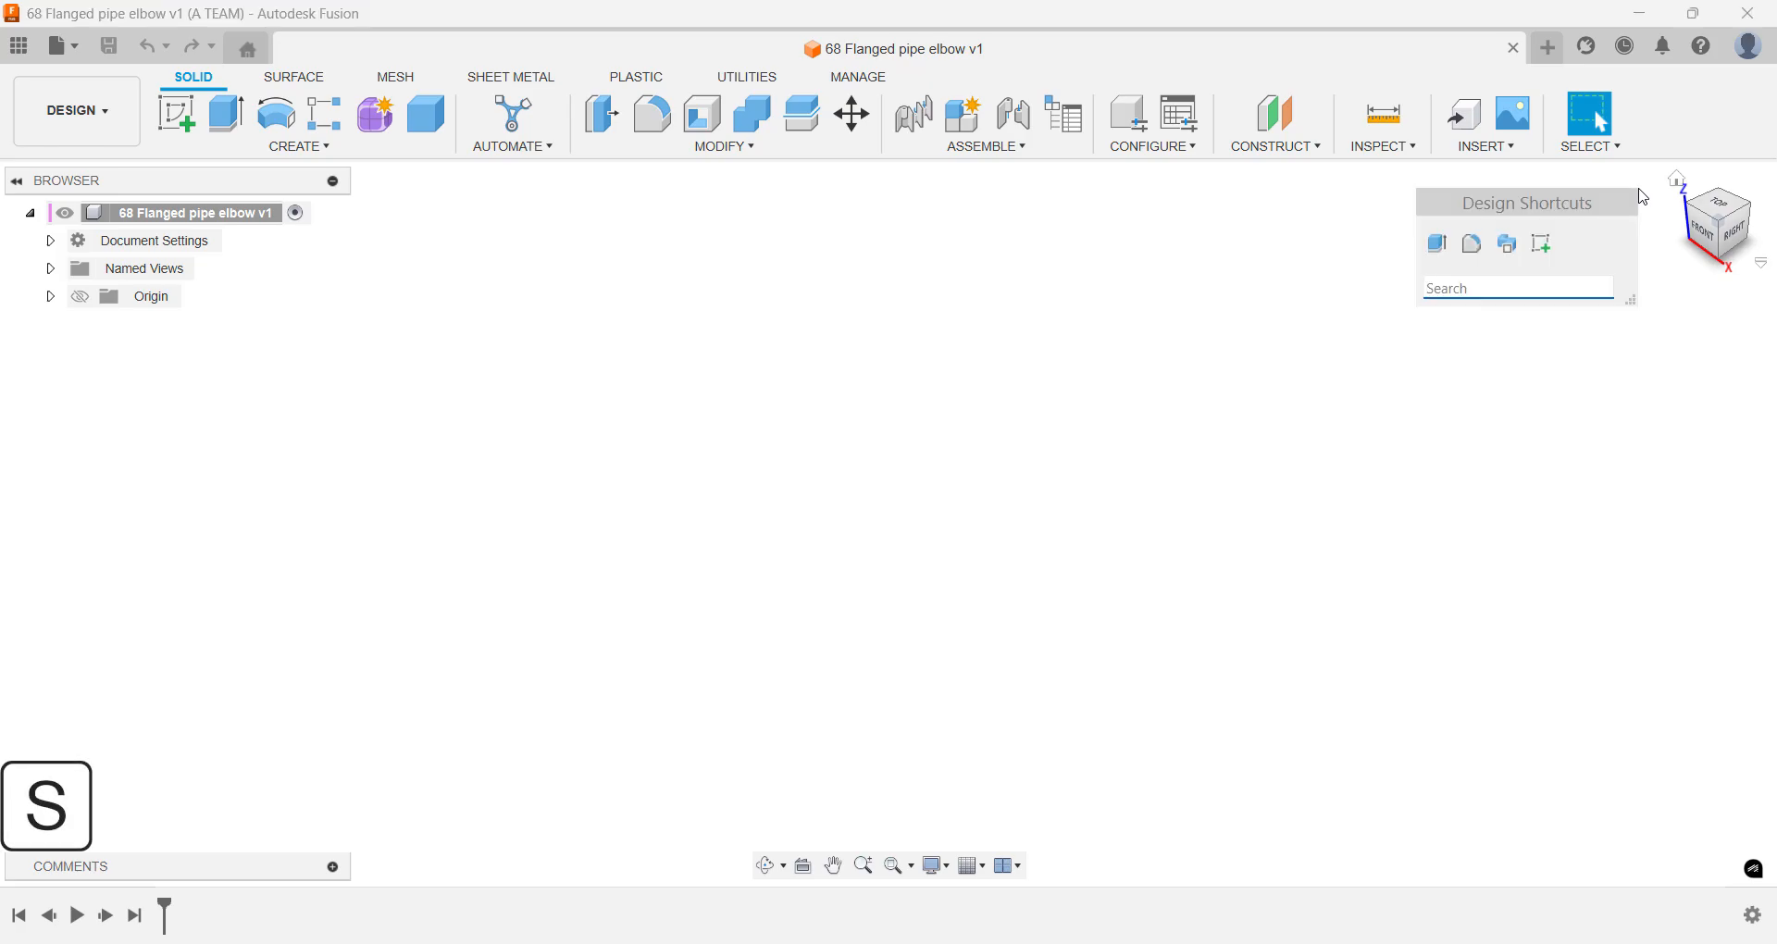
text(new)
key(Return)
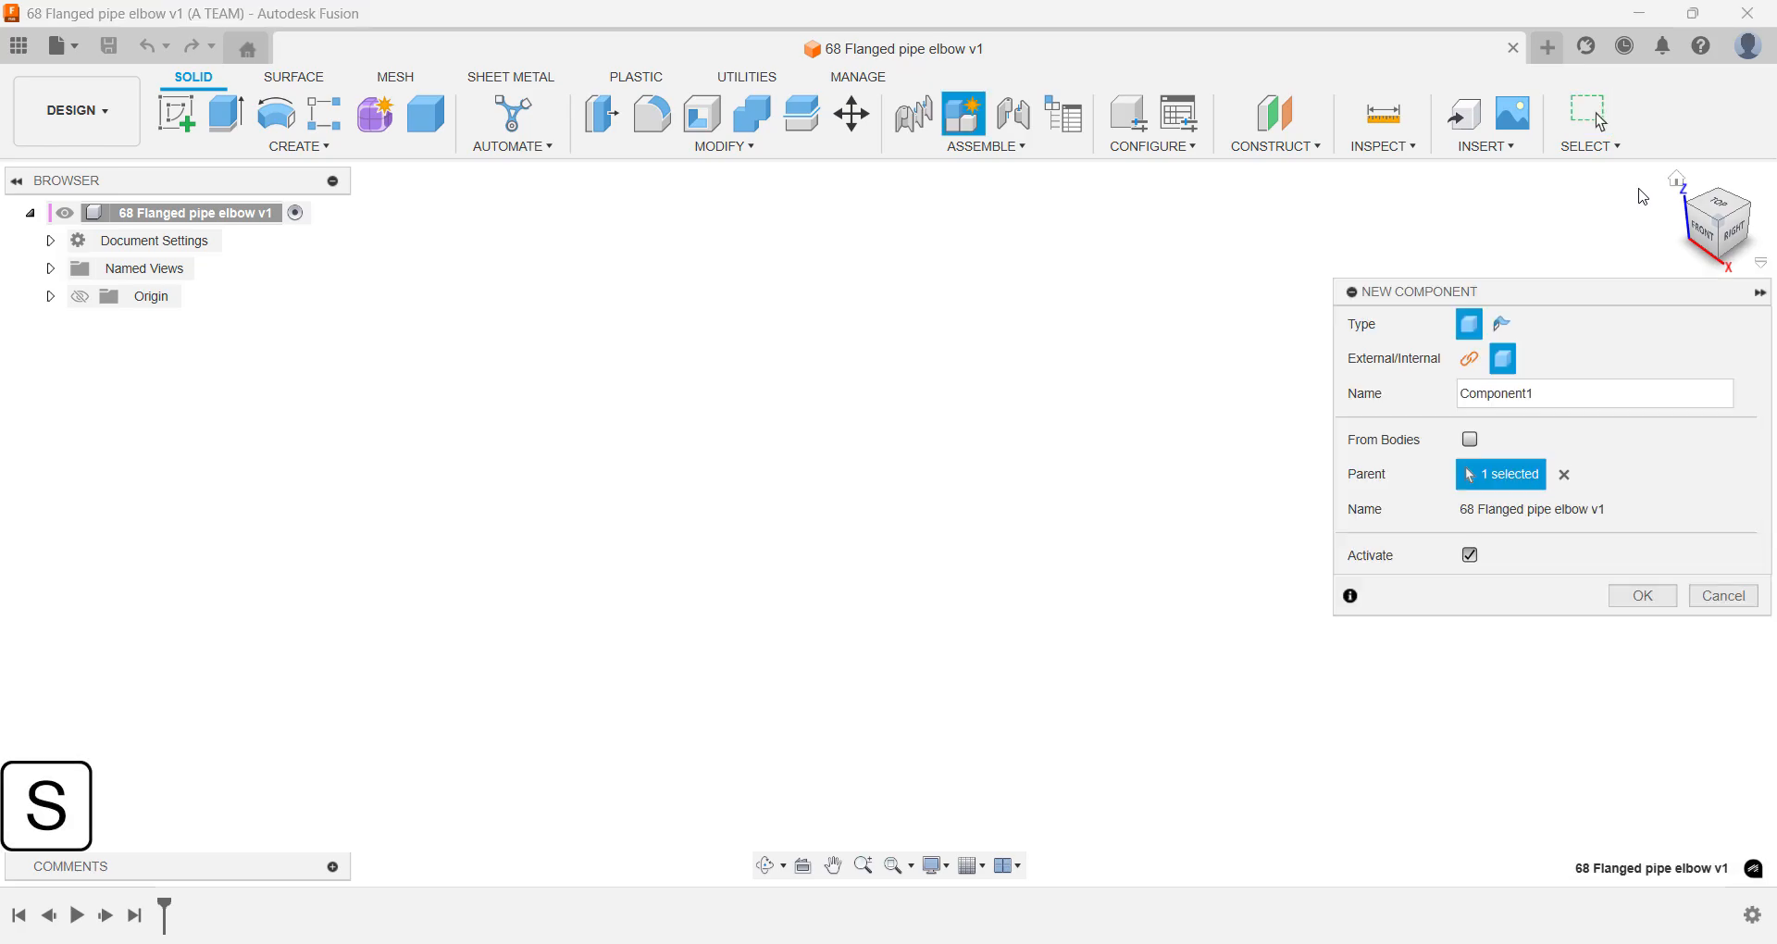
text(Flanged Pipe Elbow)
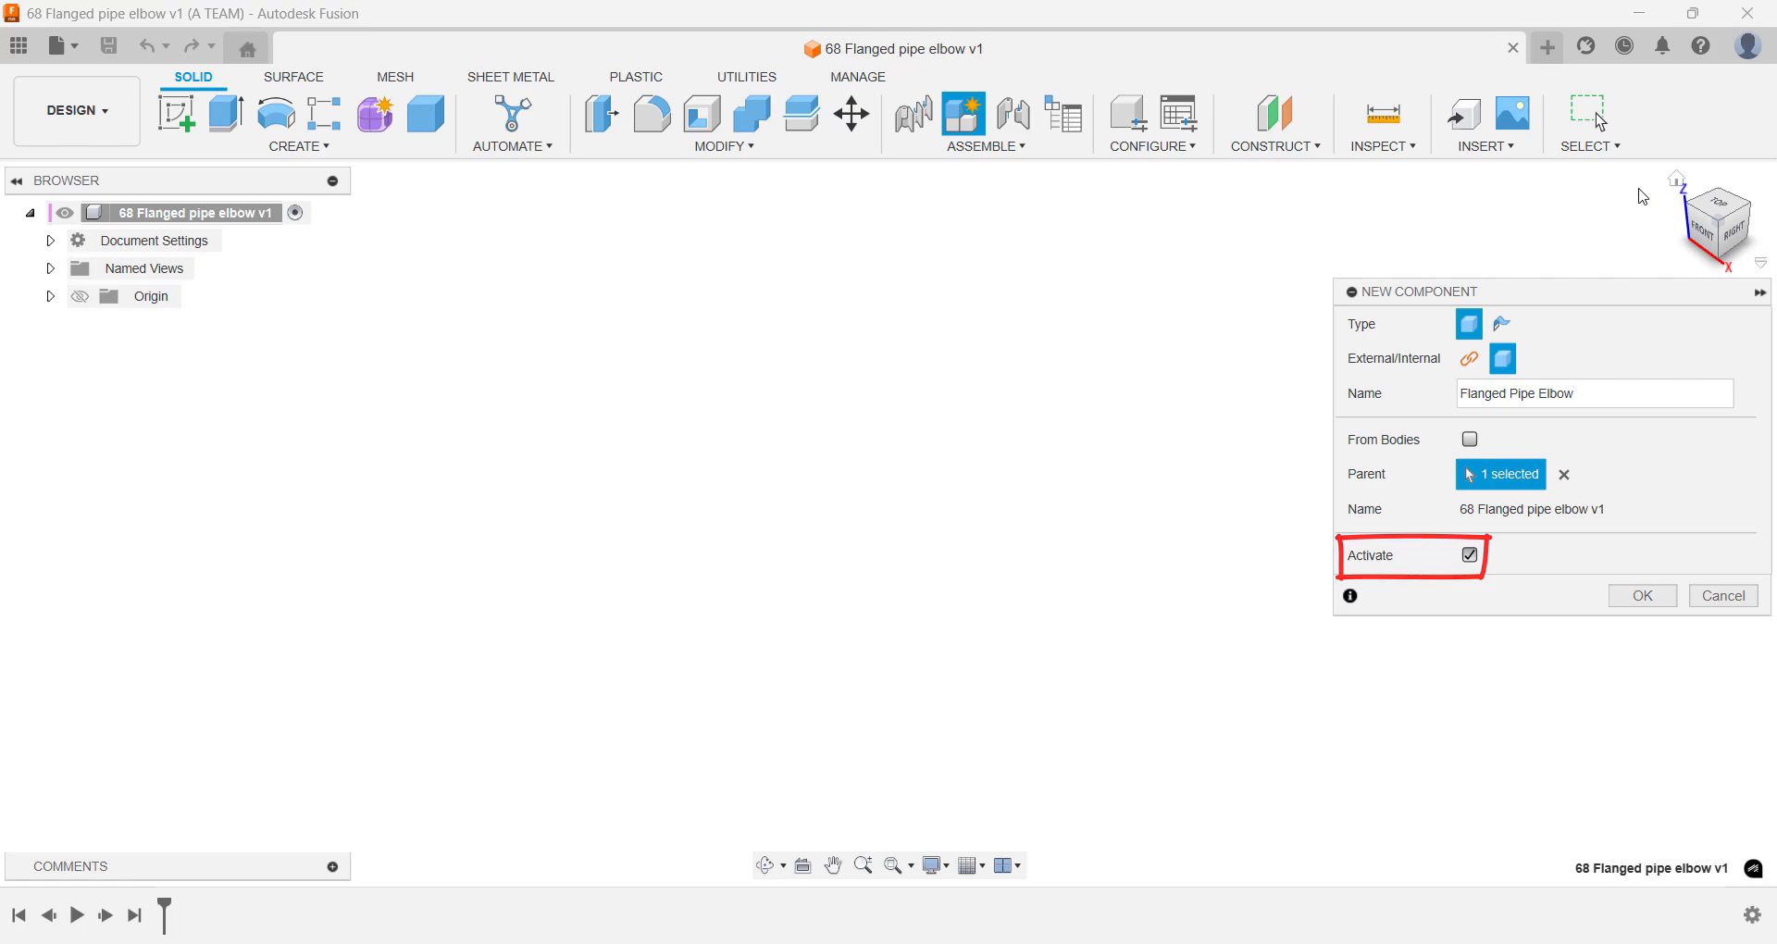
key(Return)
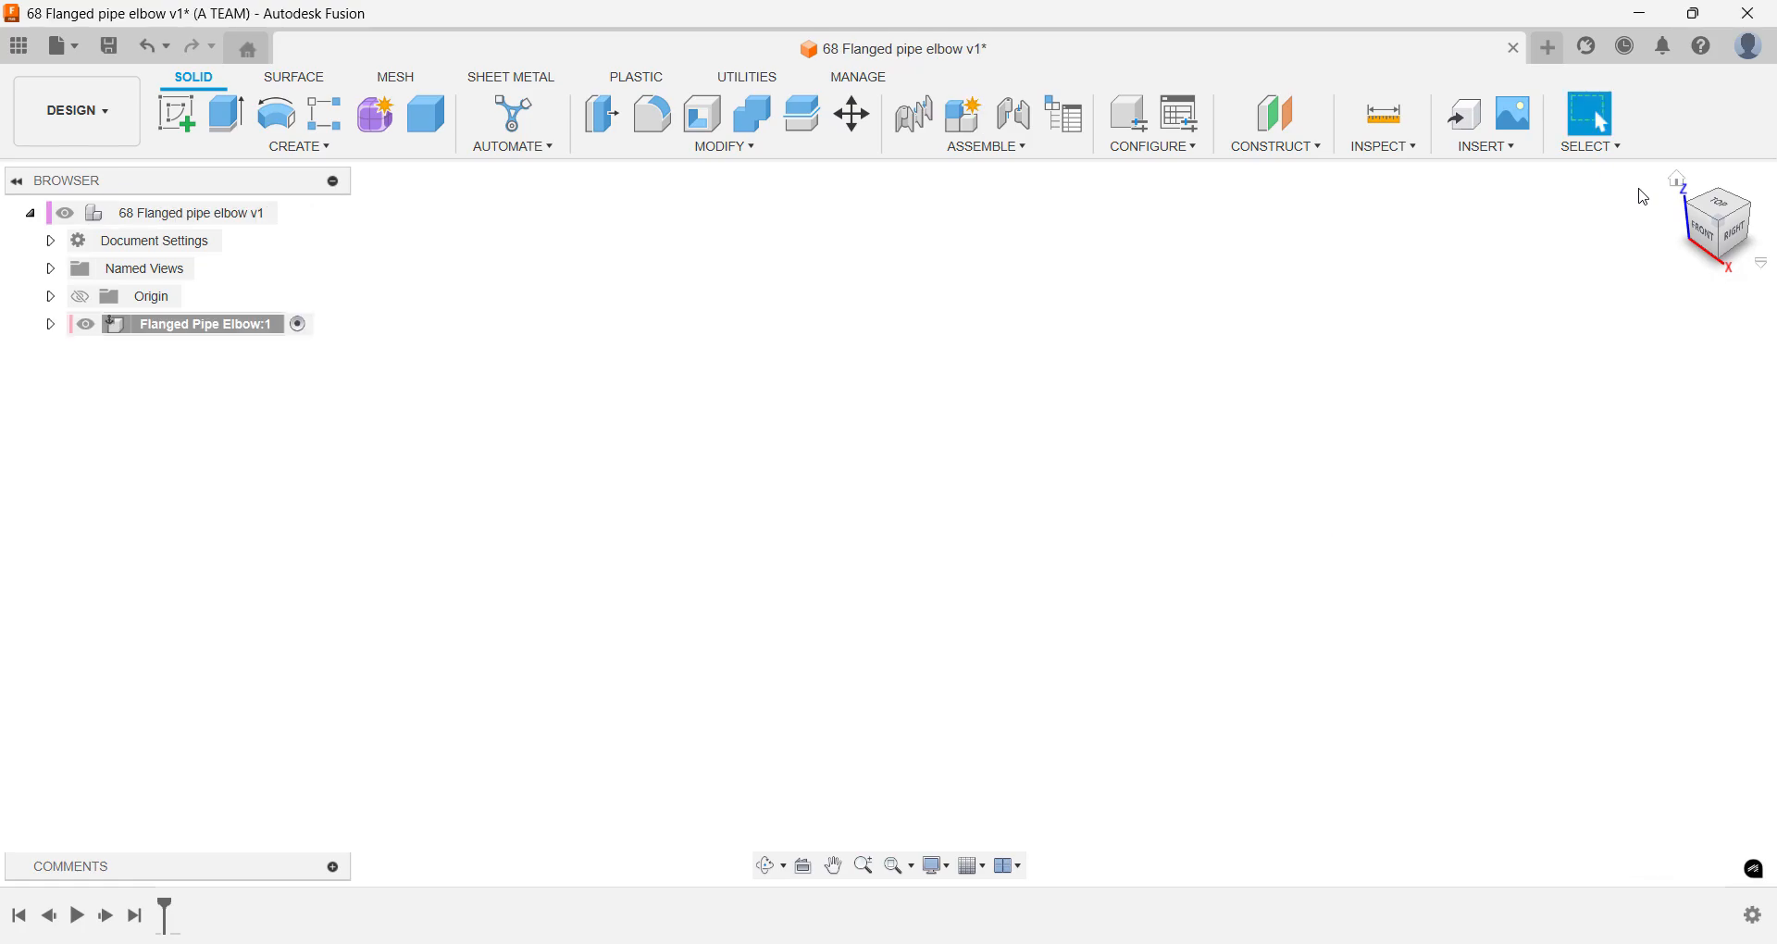
- Start a new sketch on the horizontal XY origin plane
text(s)
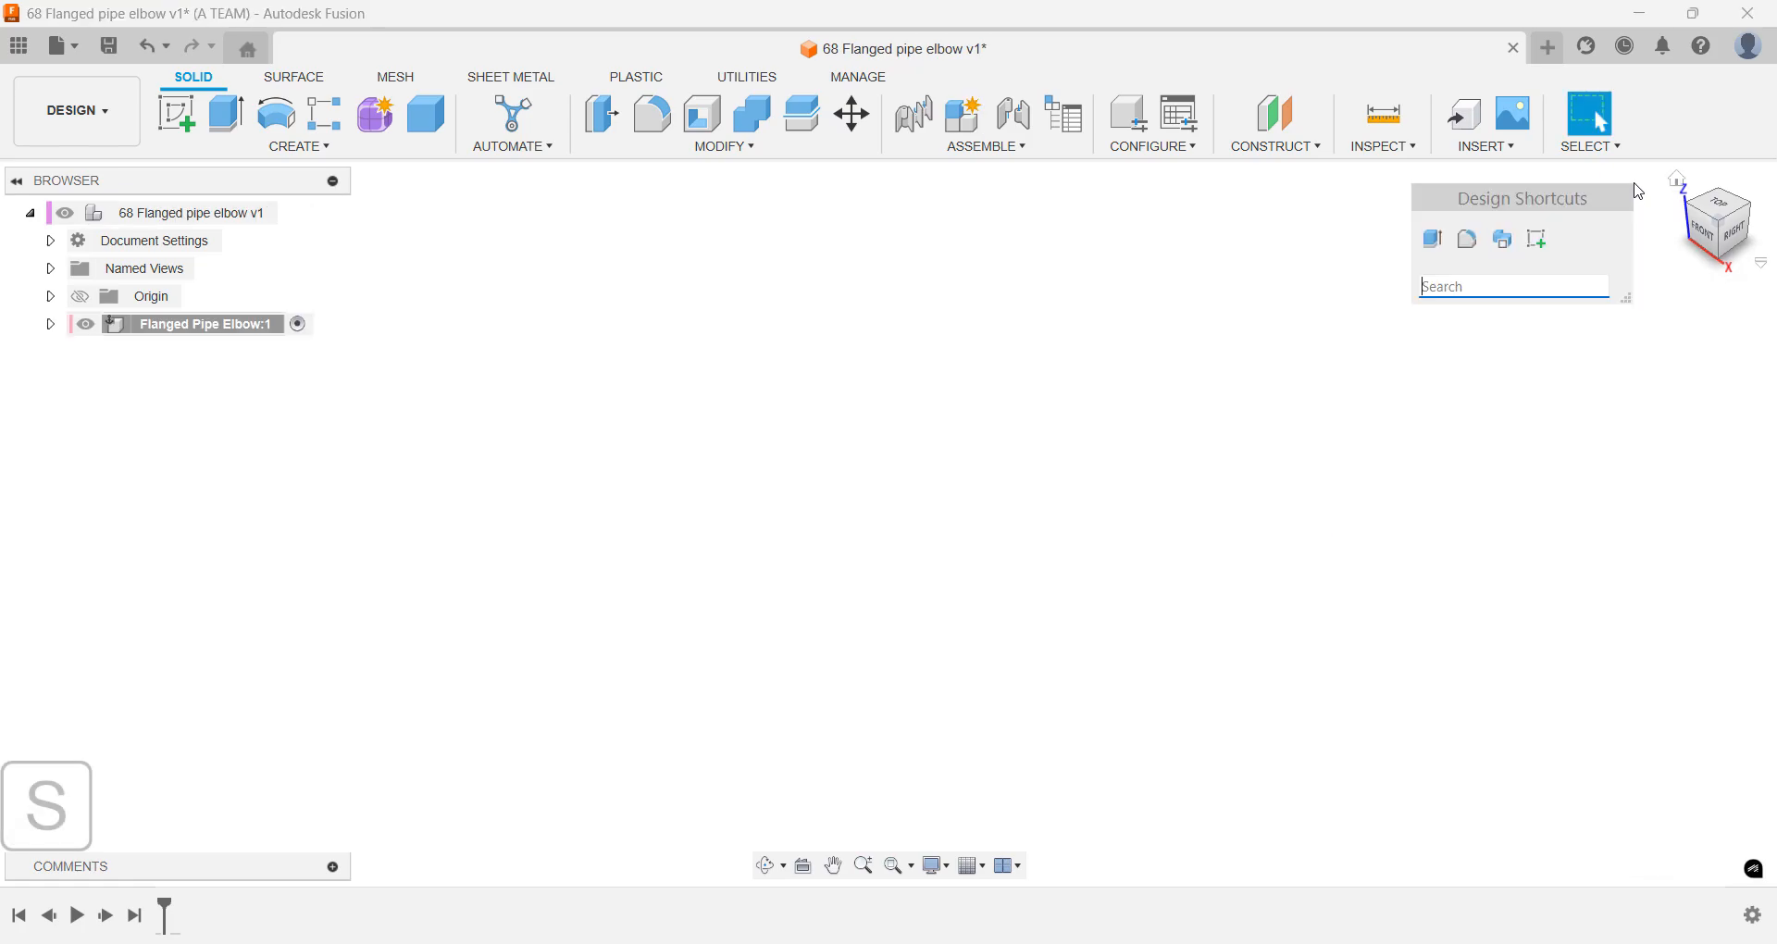
text(create)
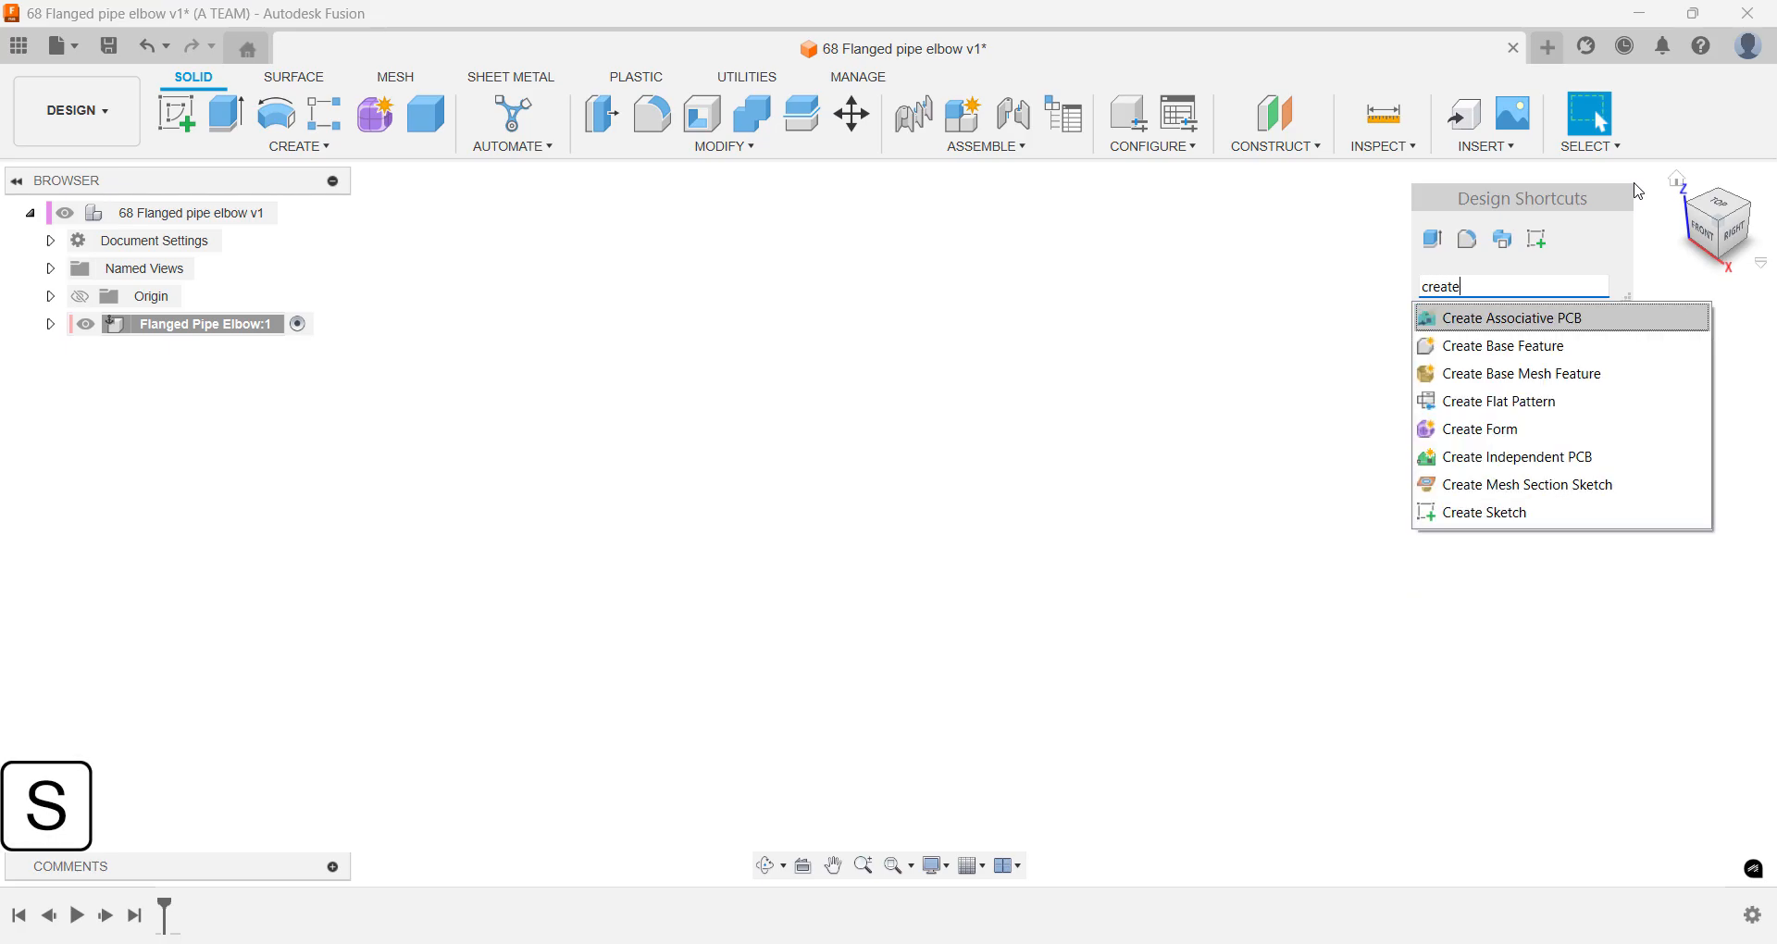
key(Down)
key(Down)
key(Down)
key(Down)
key(Down)
key(Down)
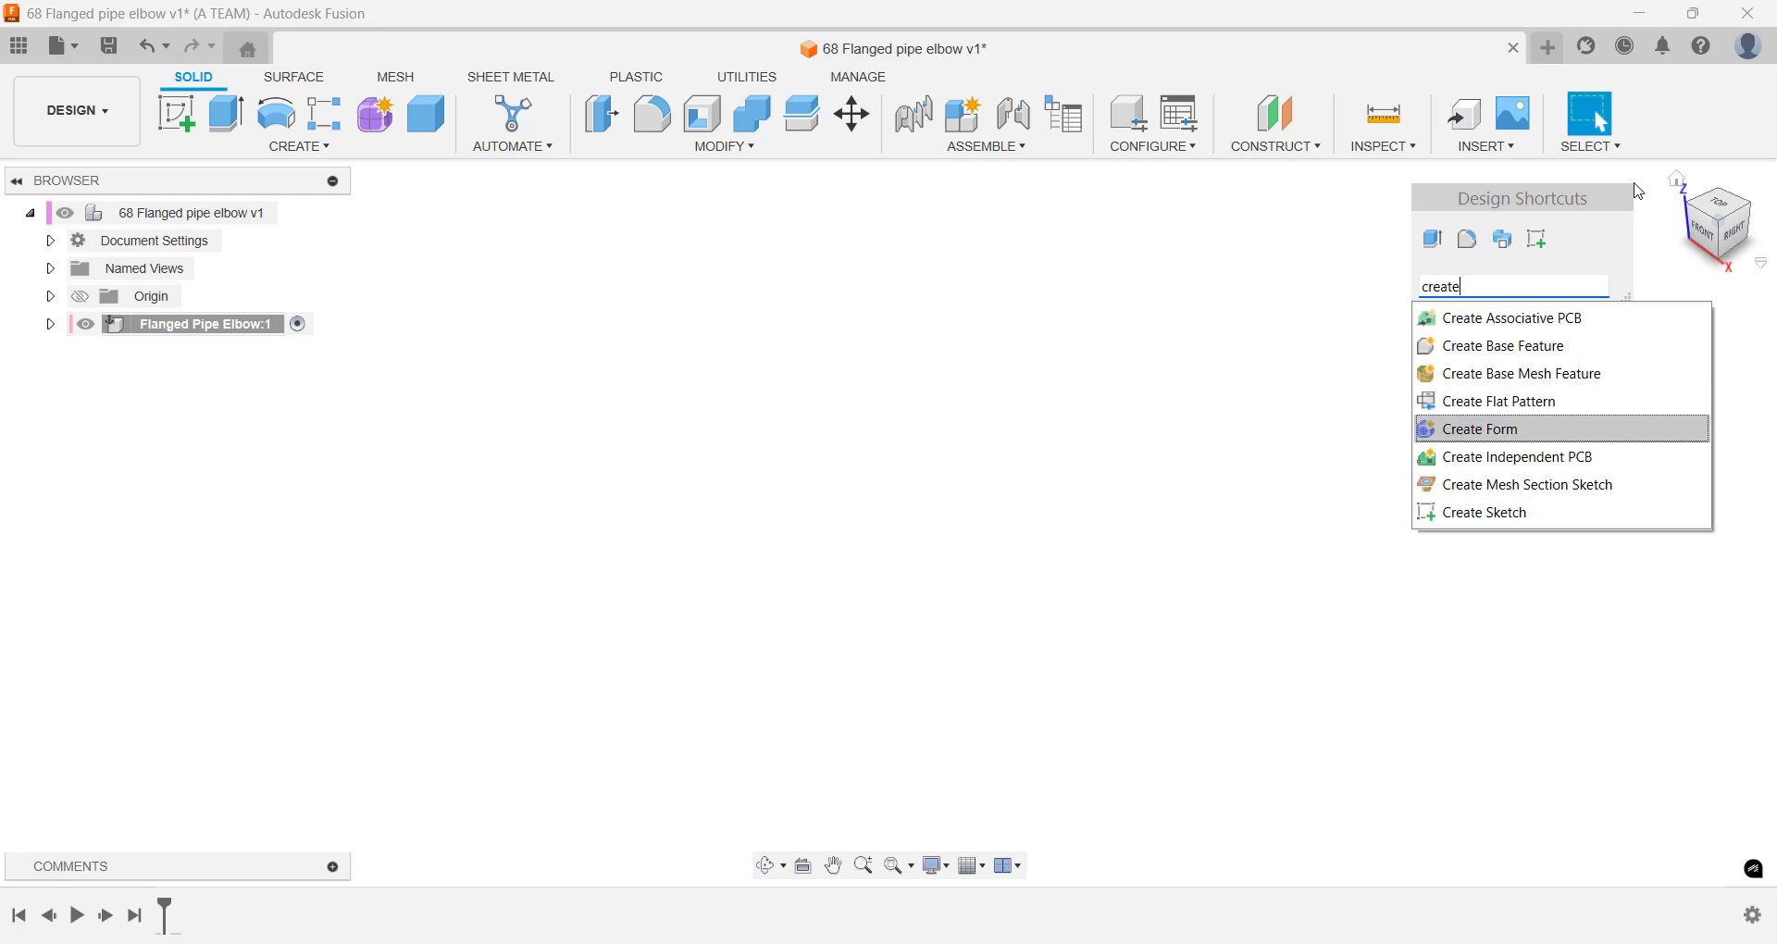
key(Down)
key(Return)
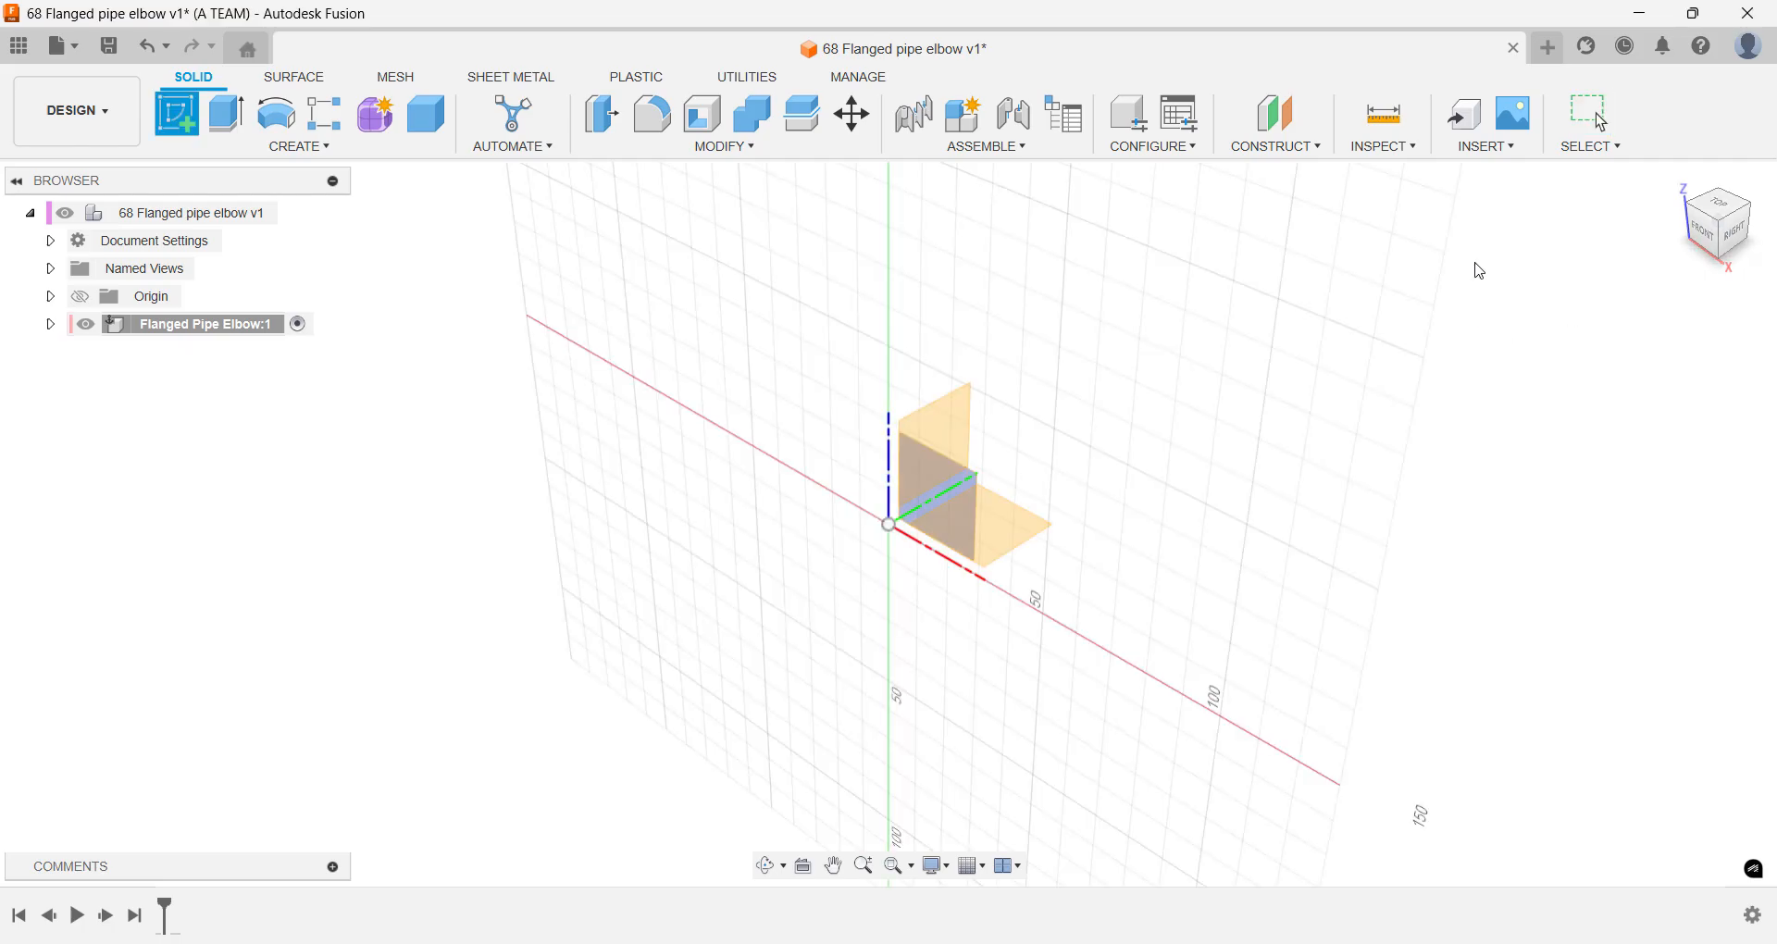
click(1047, 532)
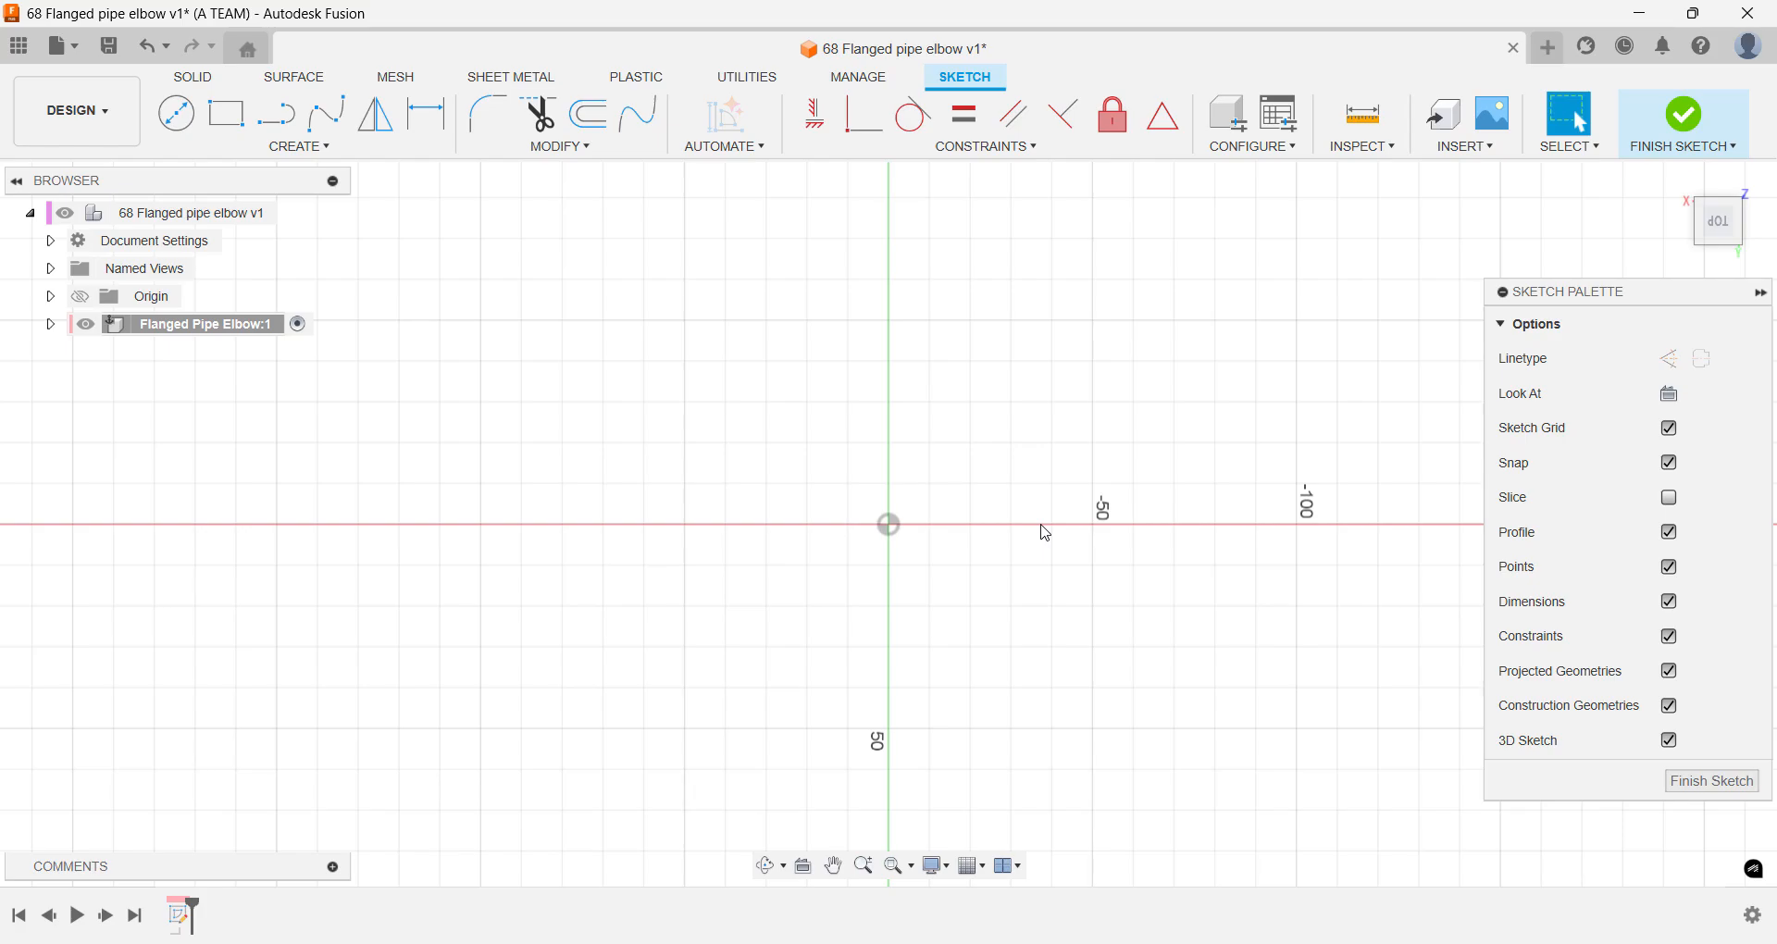
- Draw a 50 mm diameter circle centred on the origin
key(c)
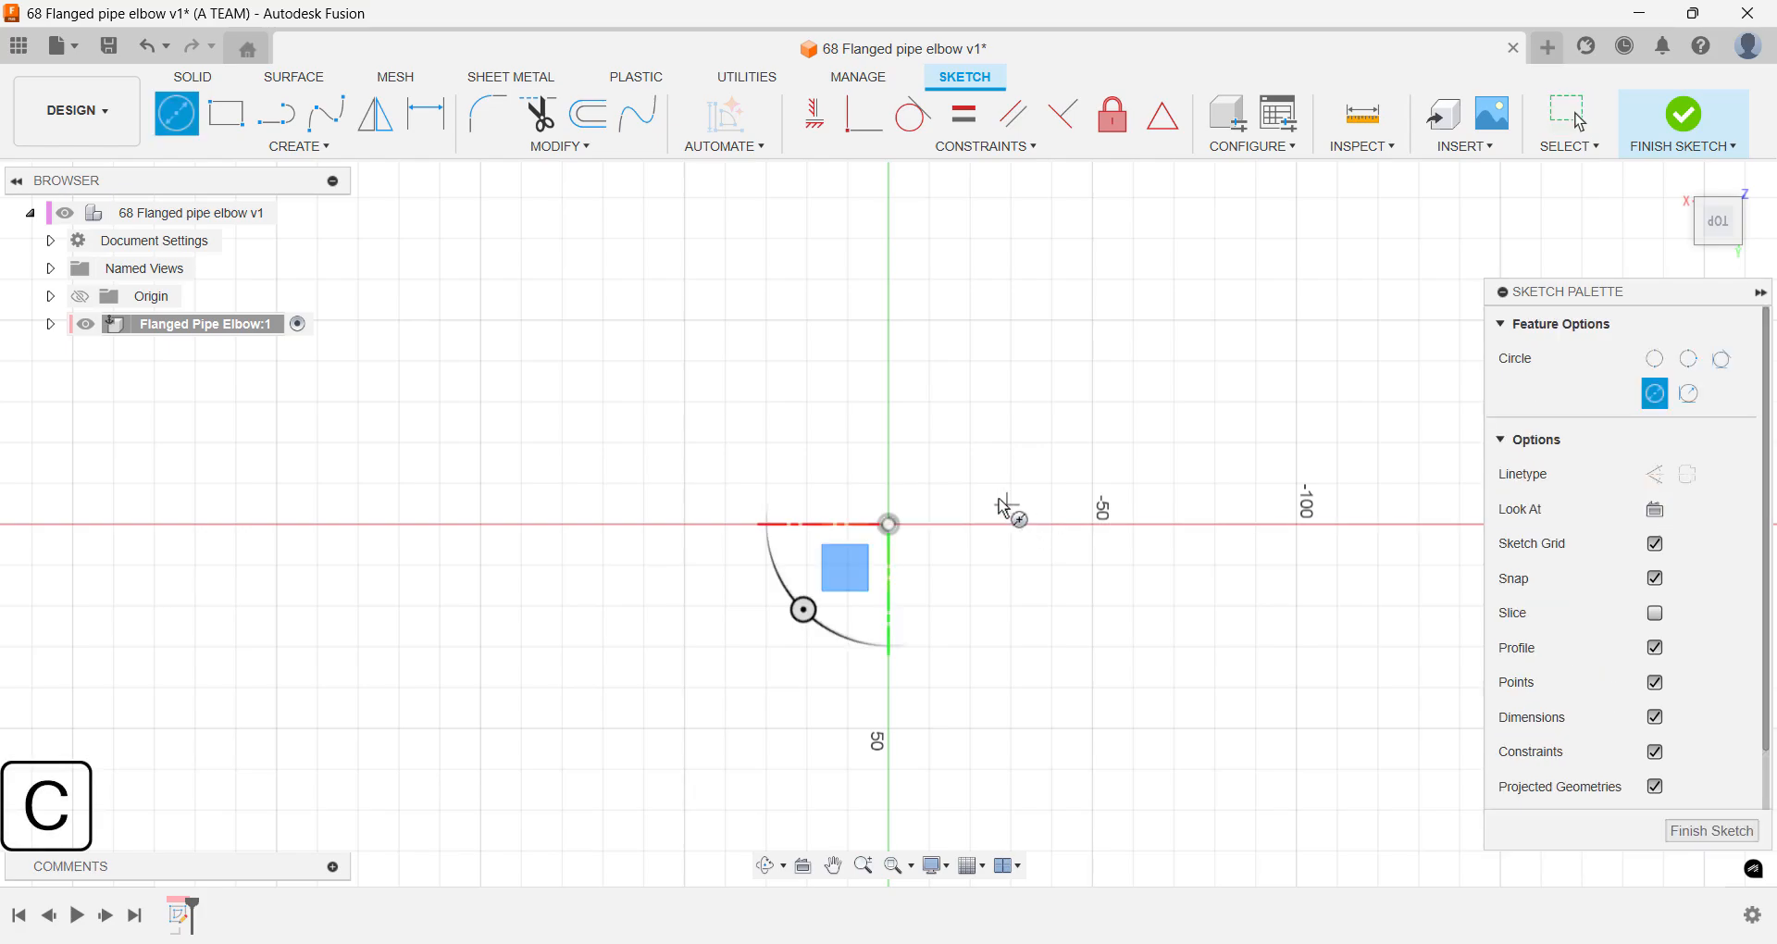
click(889, 524)
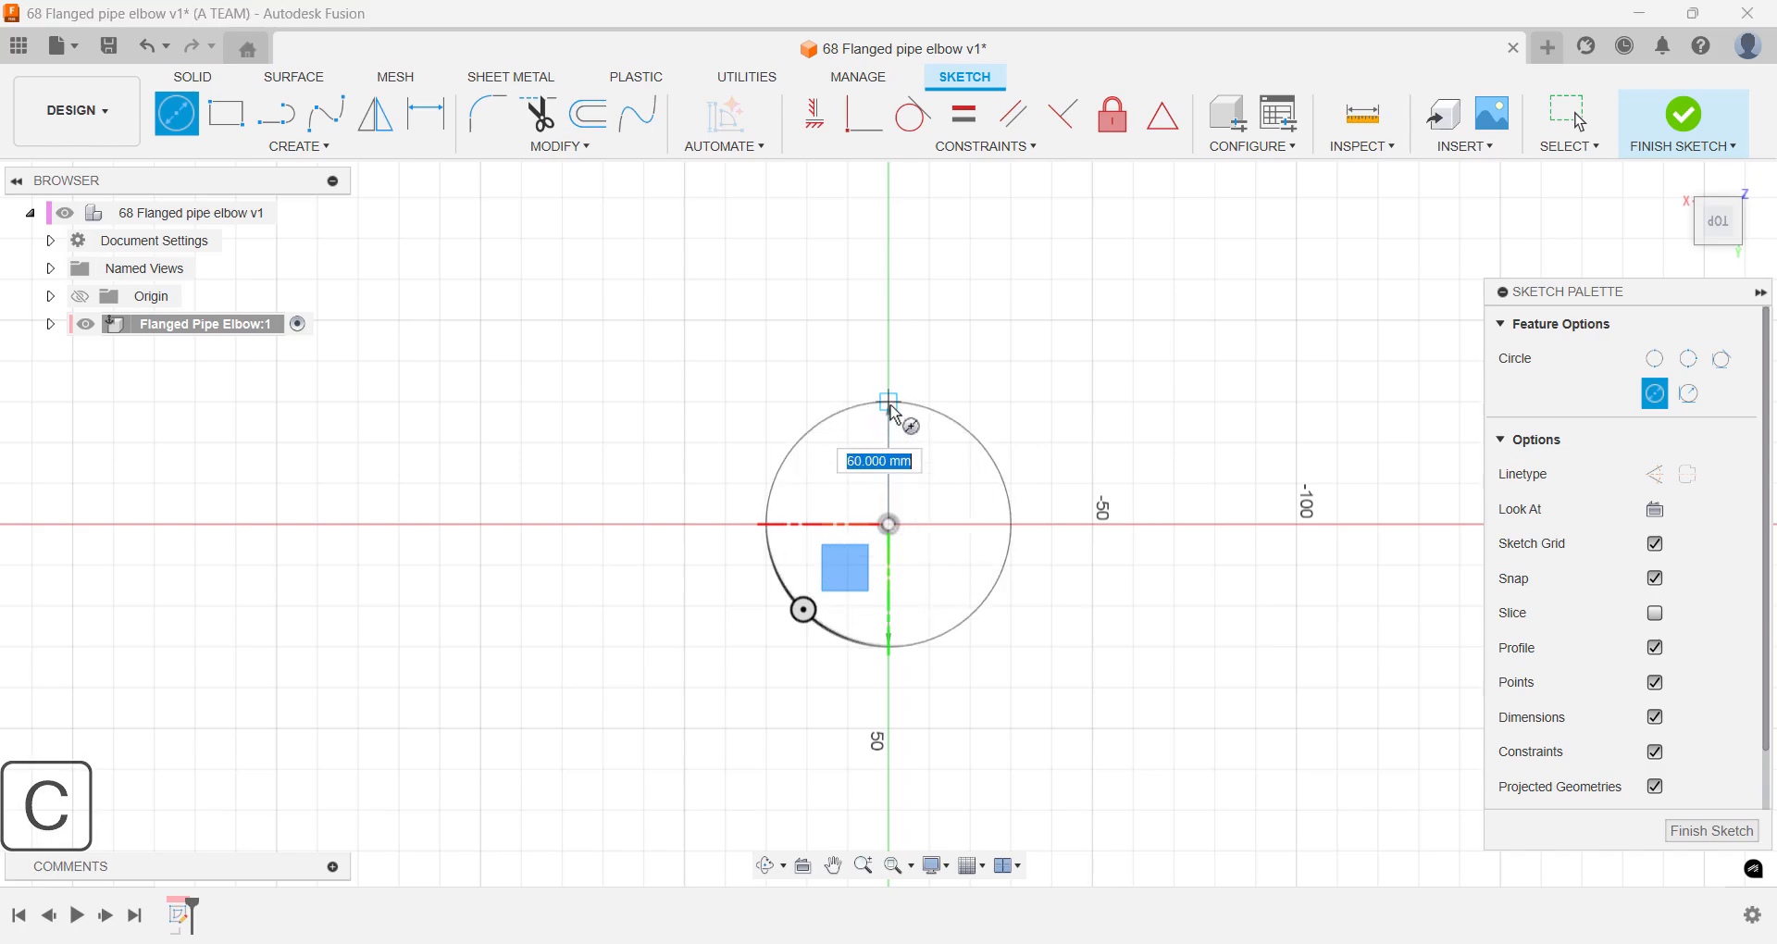
text(50)
key(Tab)
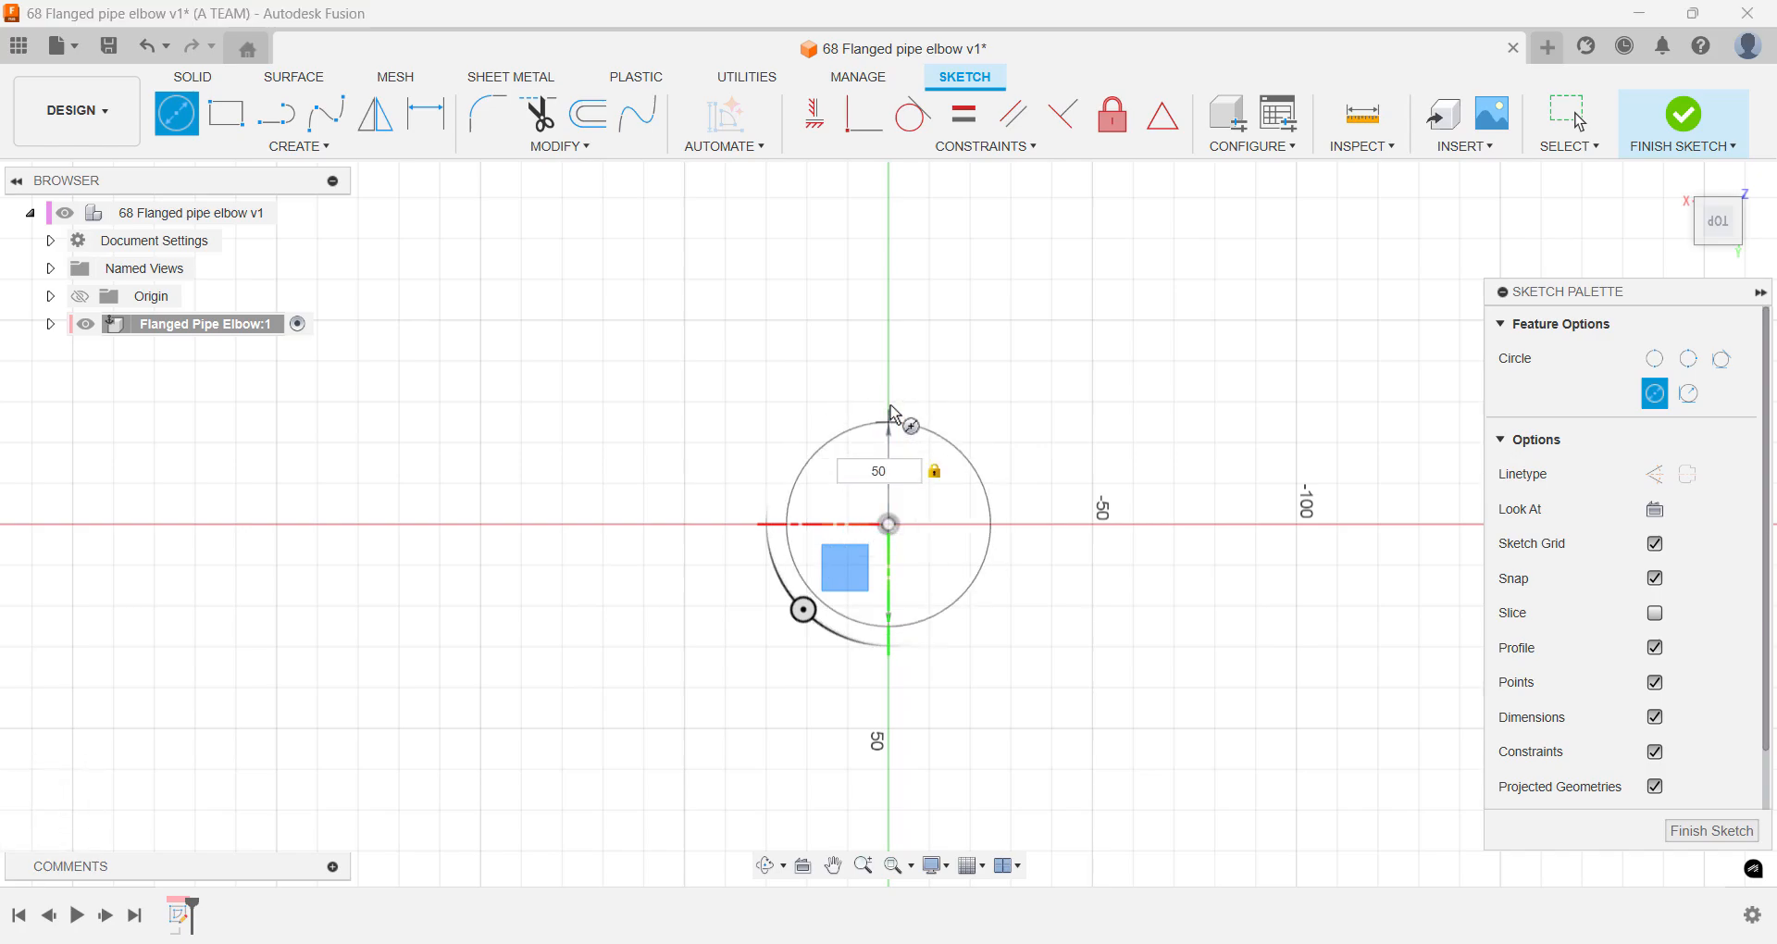
key(Return)
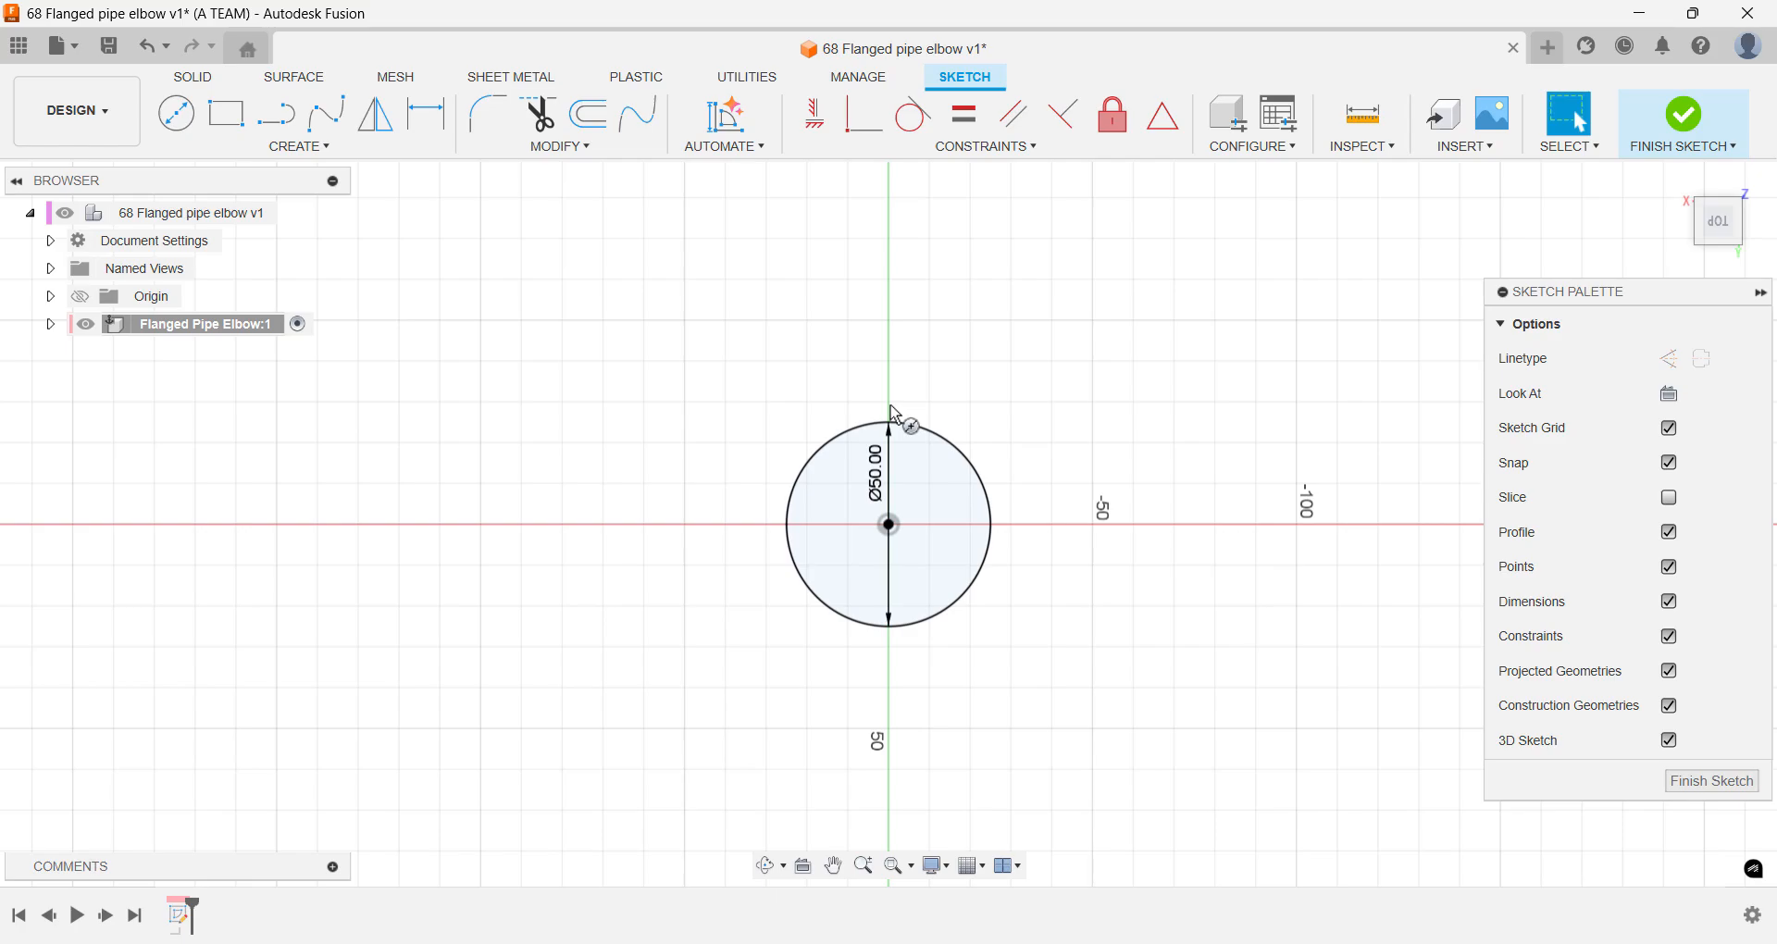
- Draw a 5 mm diameter circle centred on the Y axis, inside the large circle near its edge
key(c)
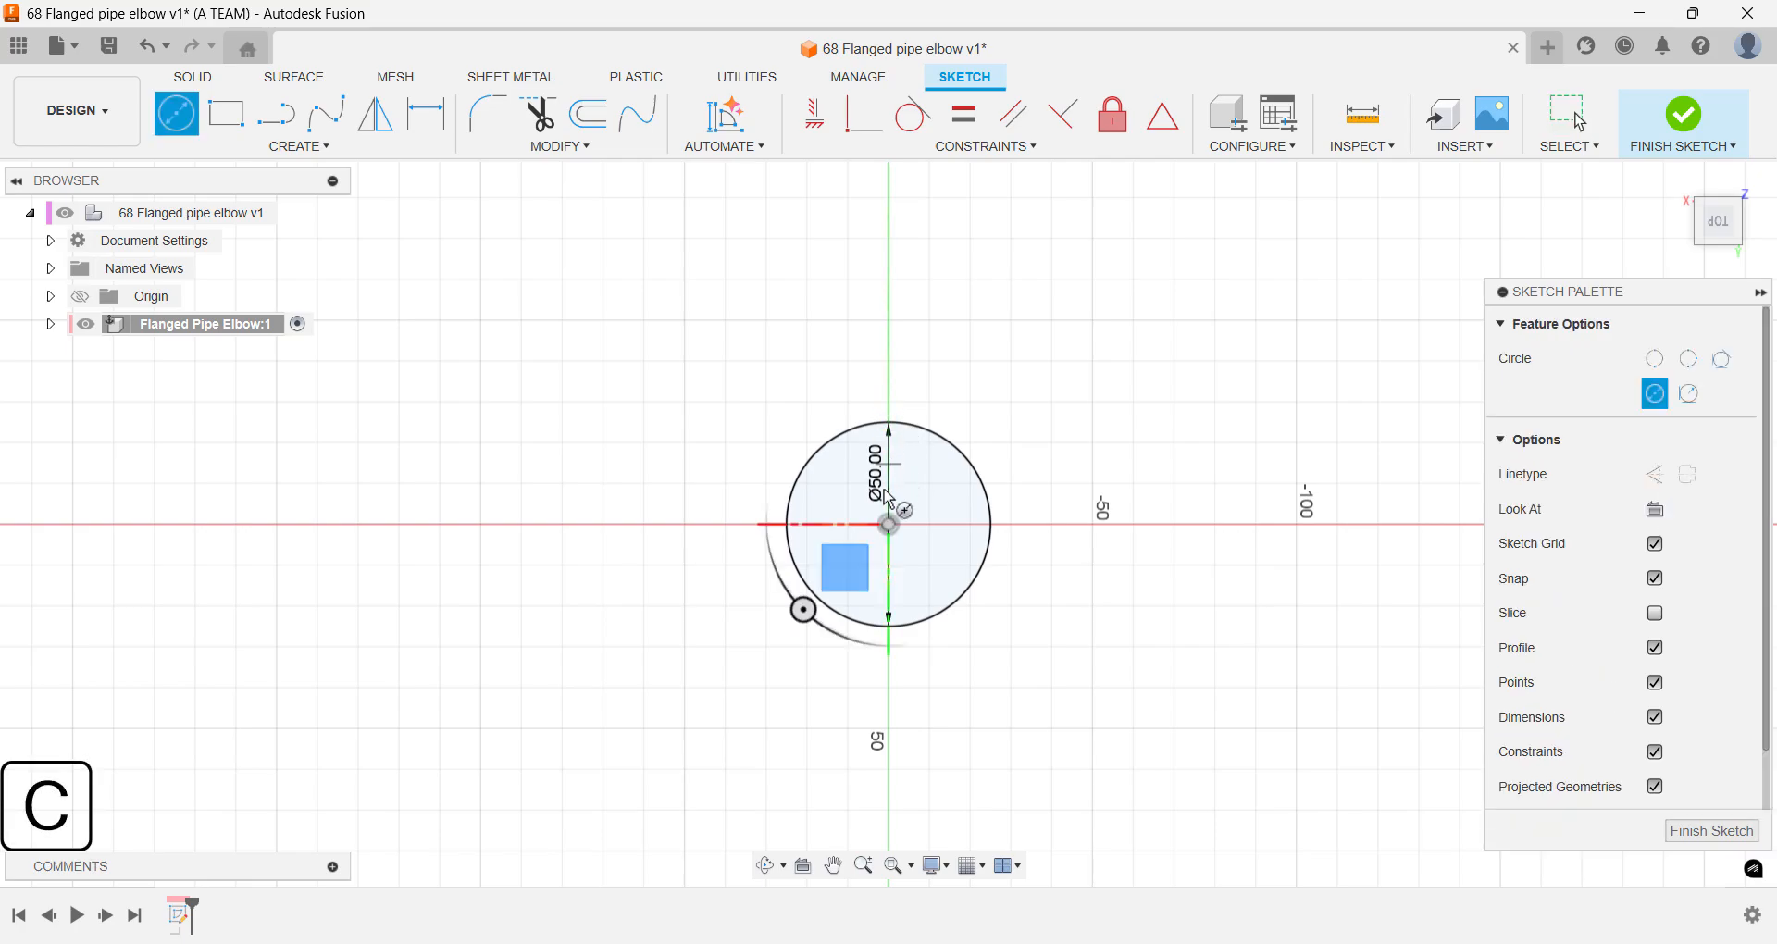
scroll(896, 615, up, 5)
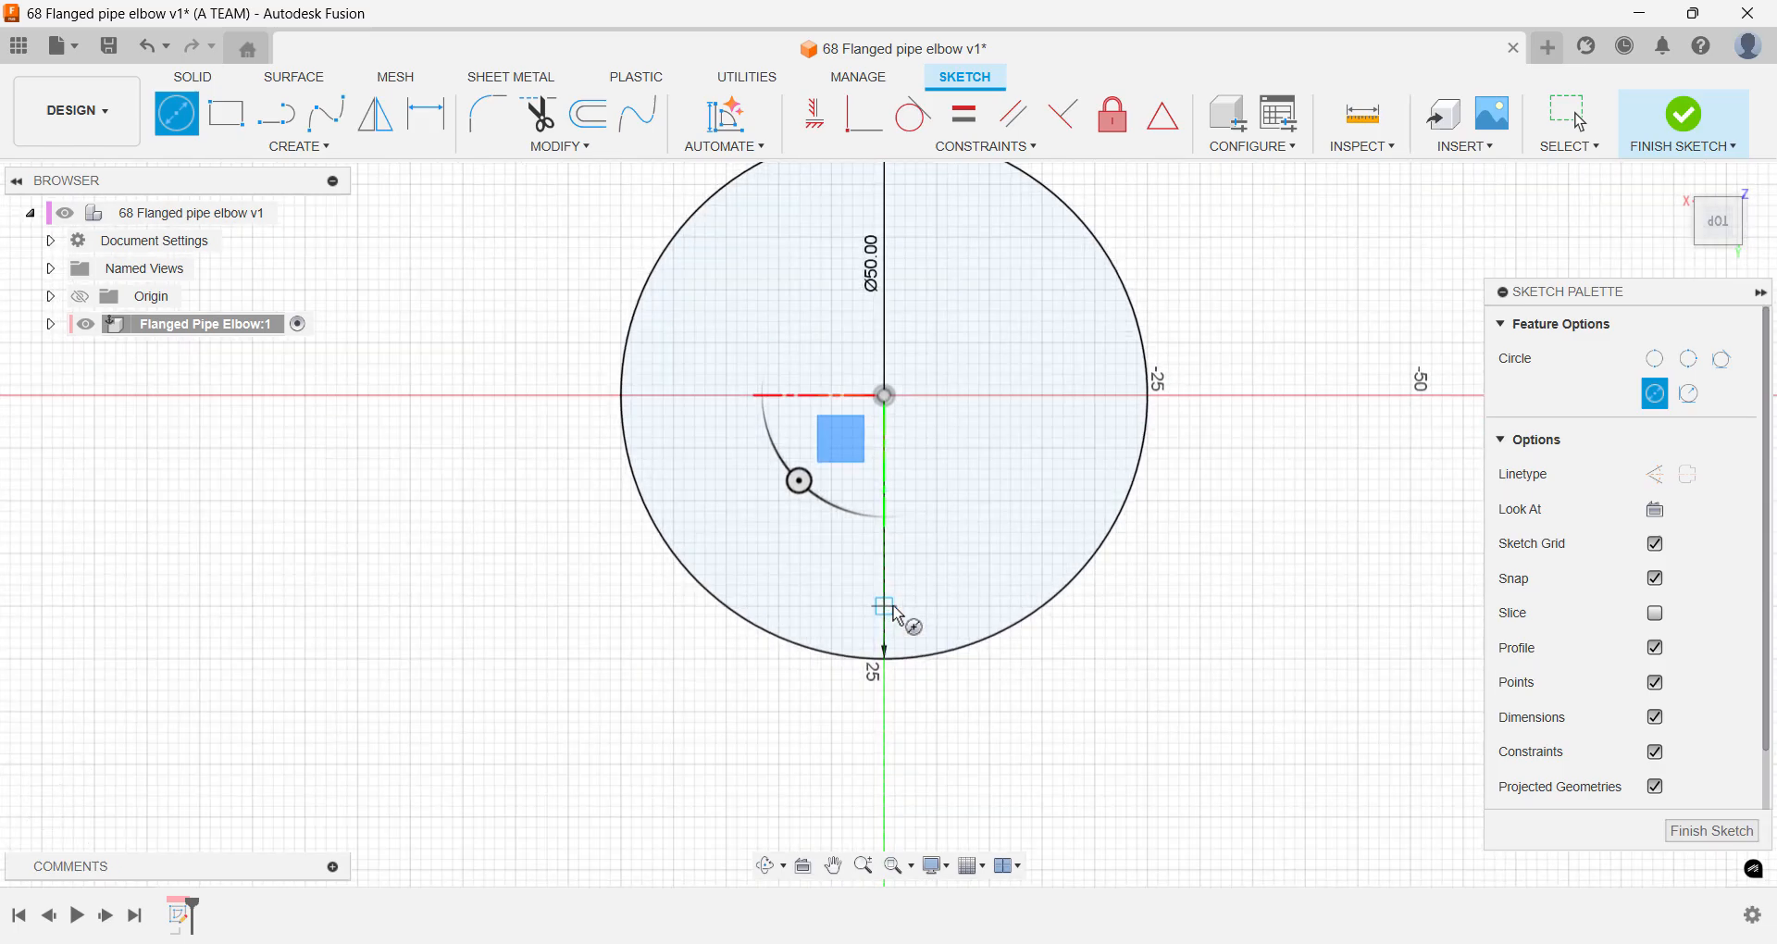
click(890, 608)
text(5)
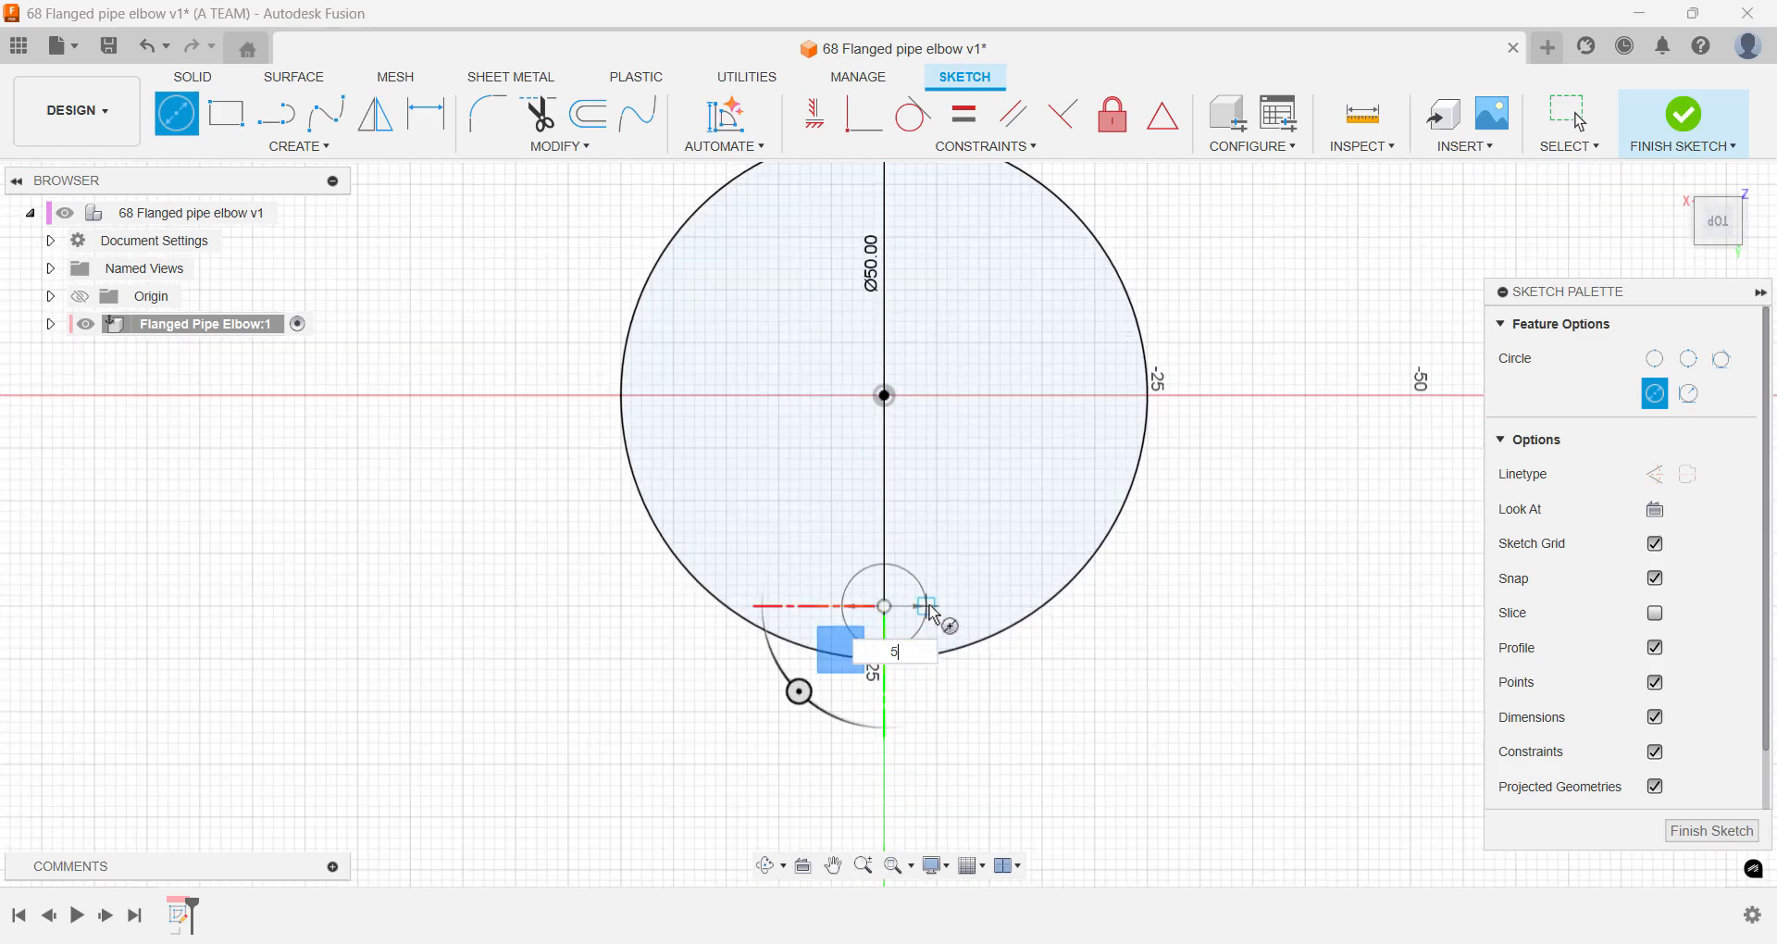
key(Return)
key(Escape)
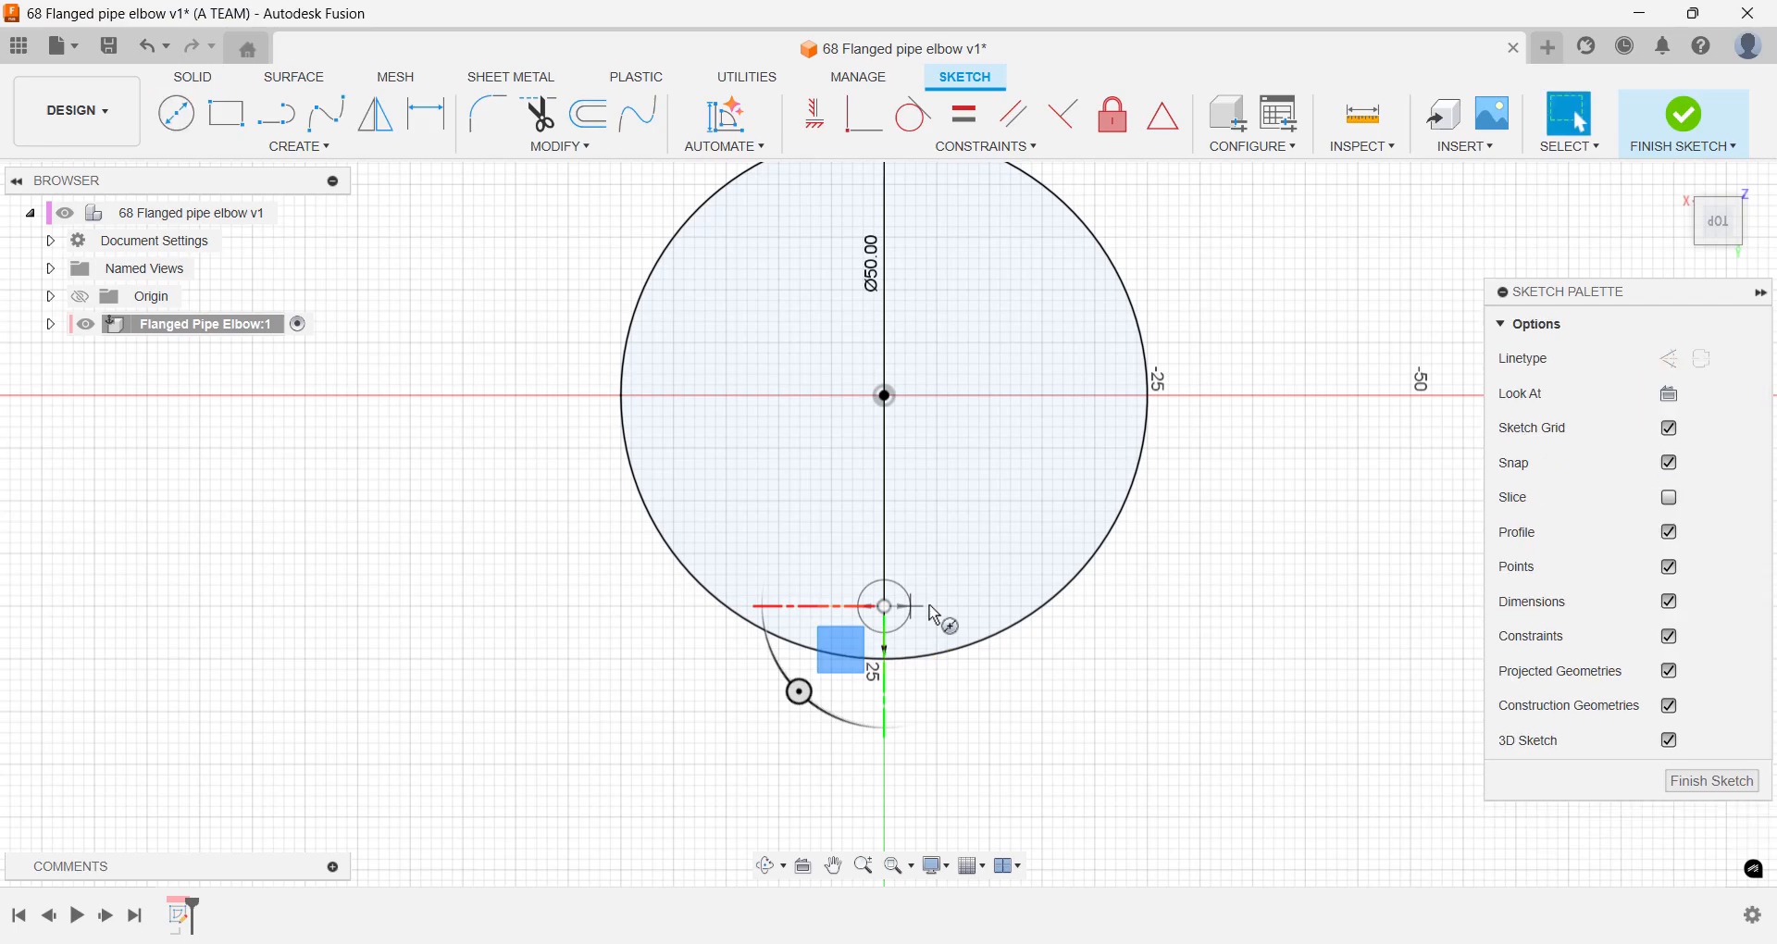
- Dimension the distance between the small circle's centre and the origin as 20 mm
key(d)
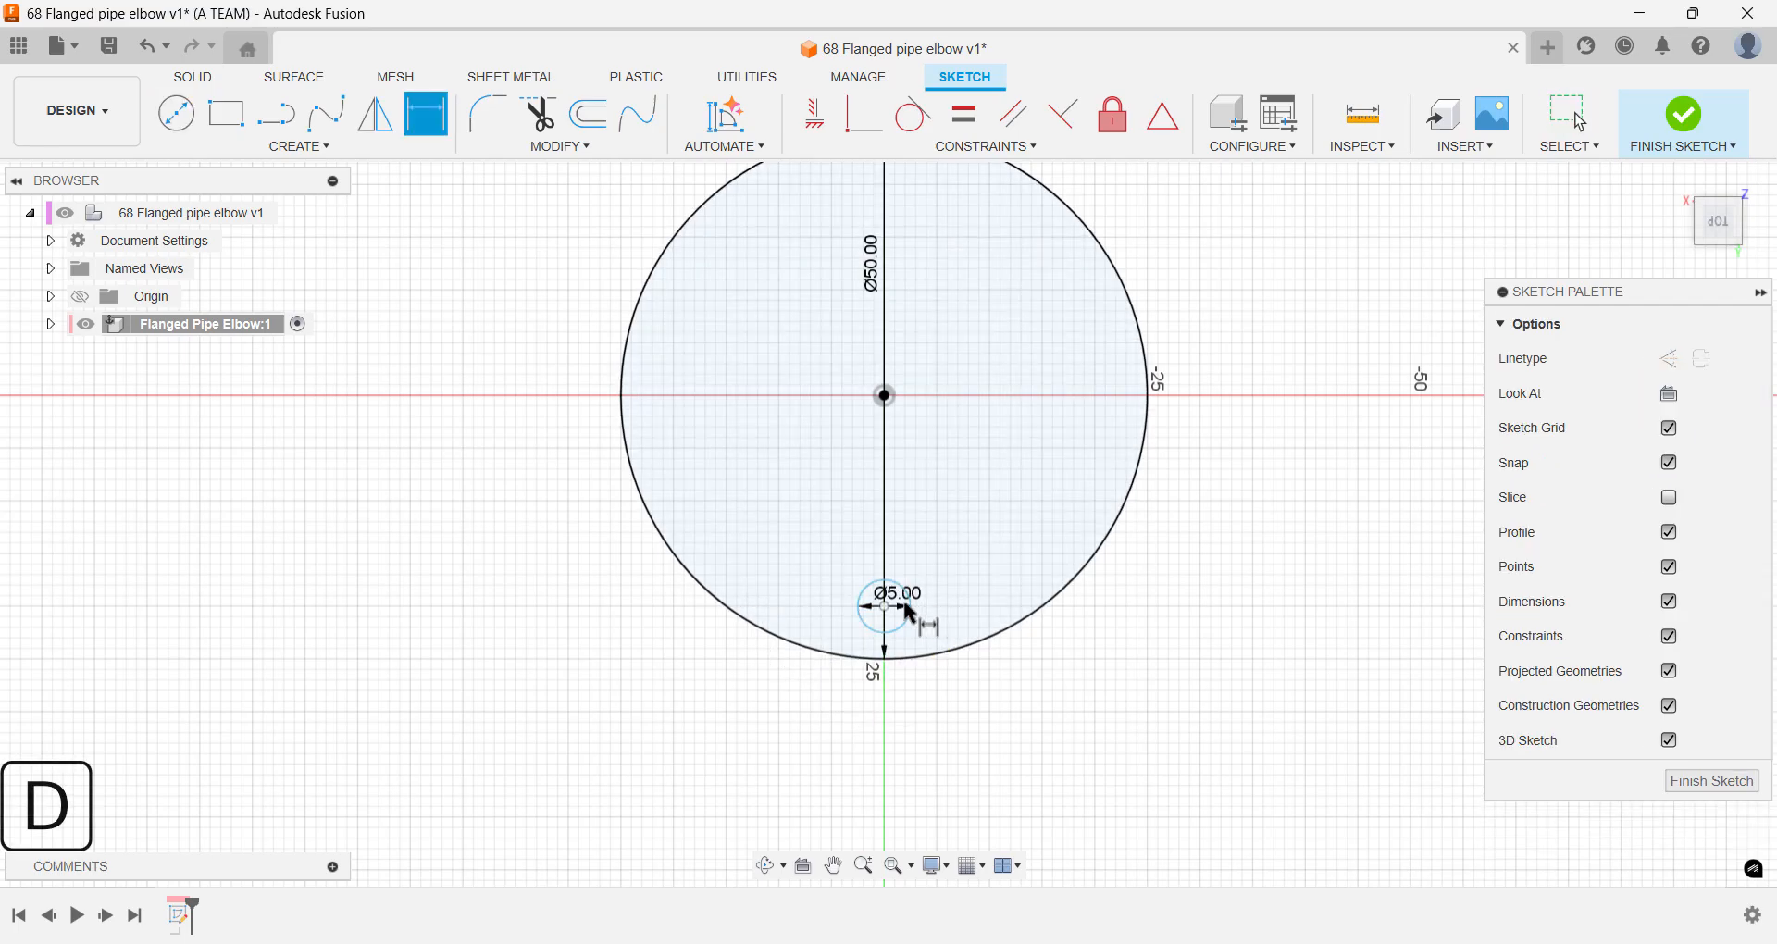
click(921, 626)
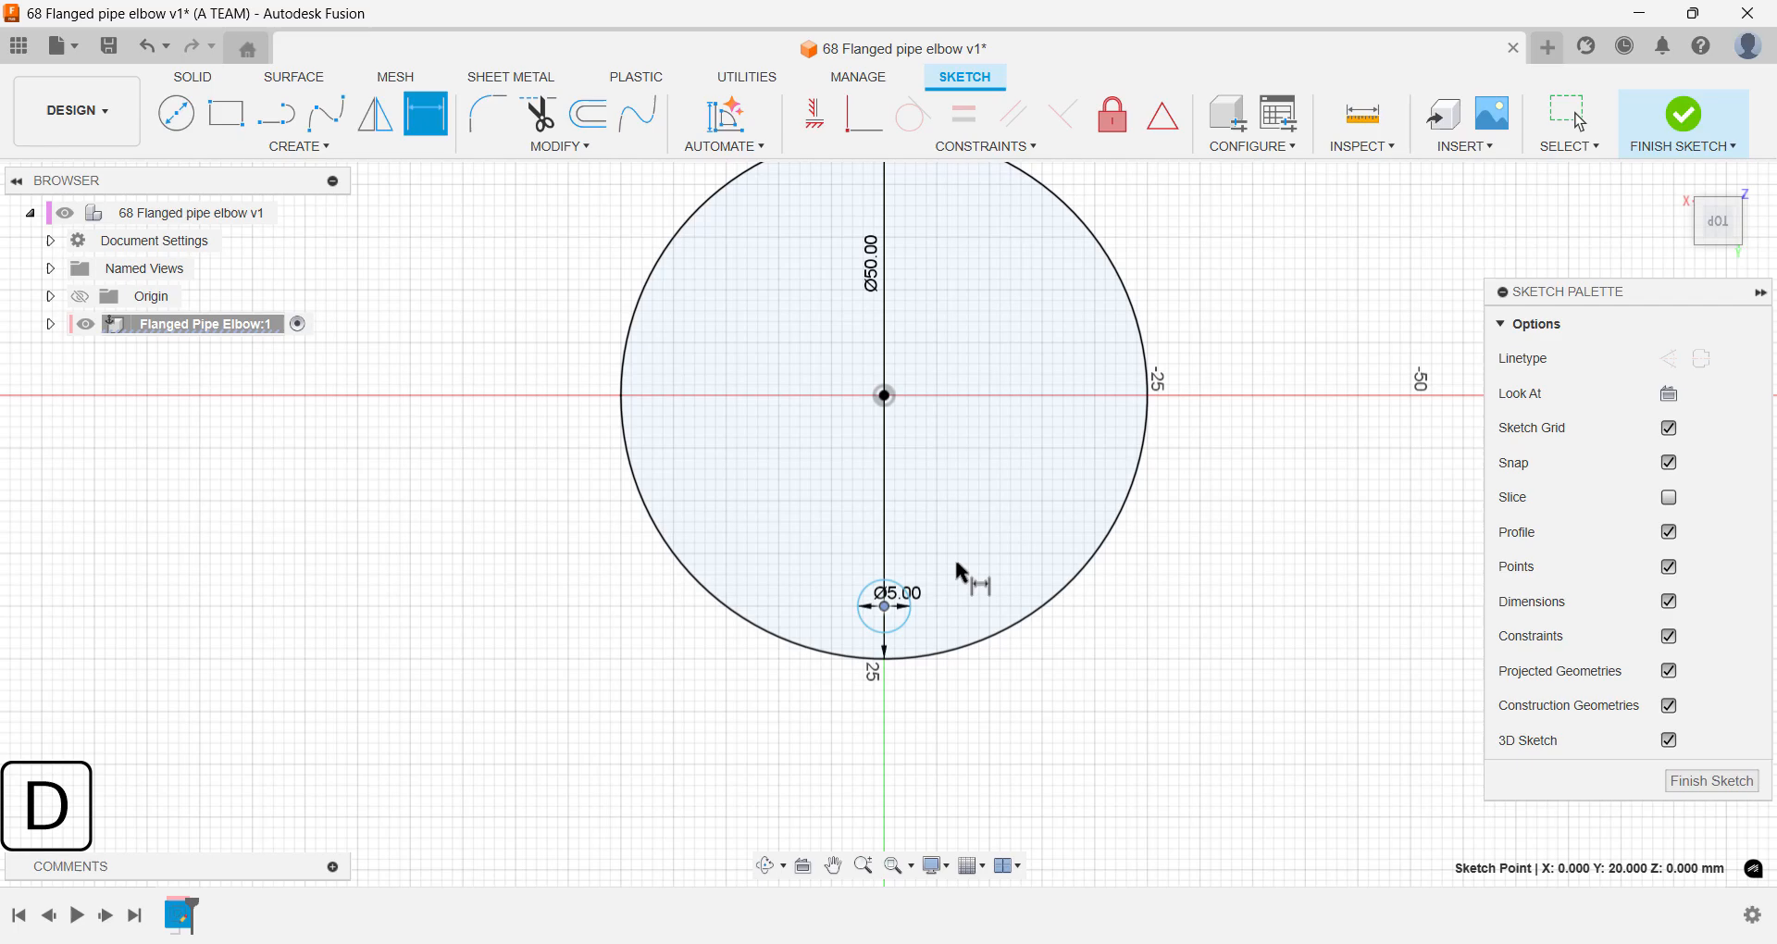
click(889, 398)
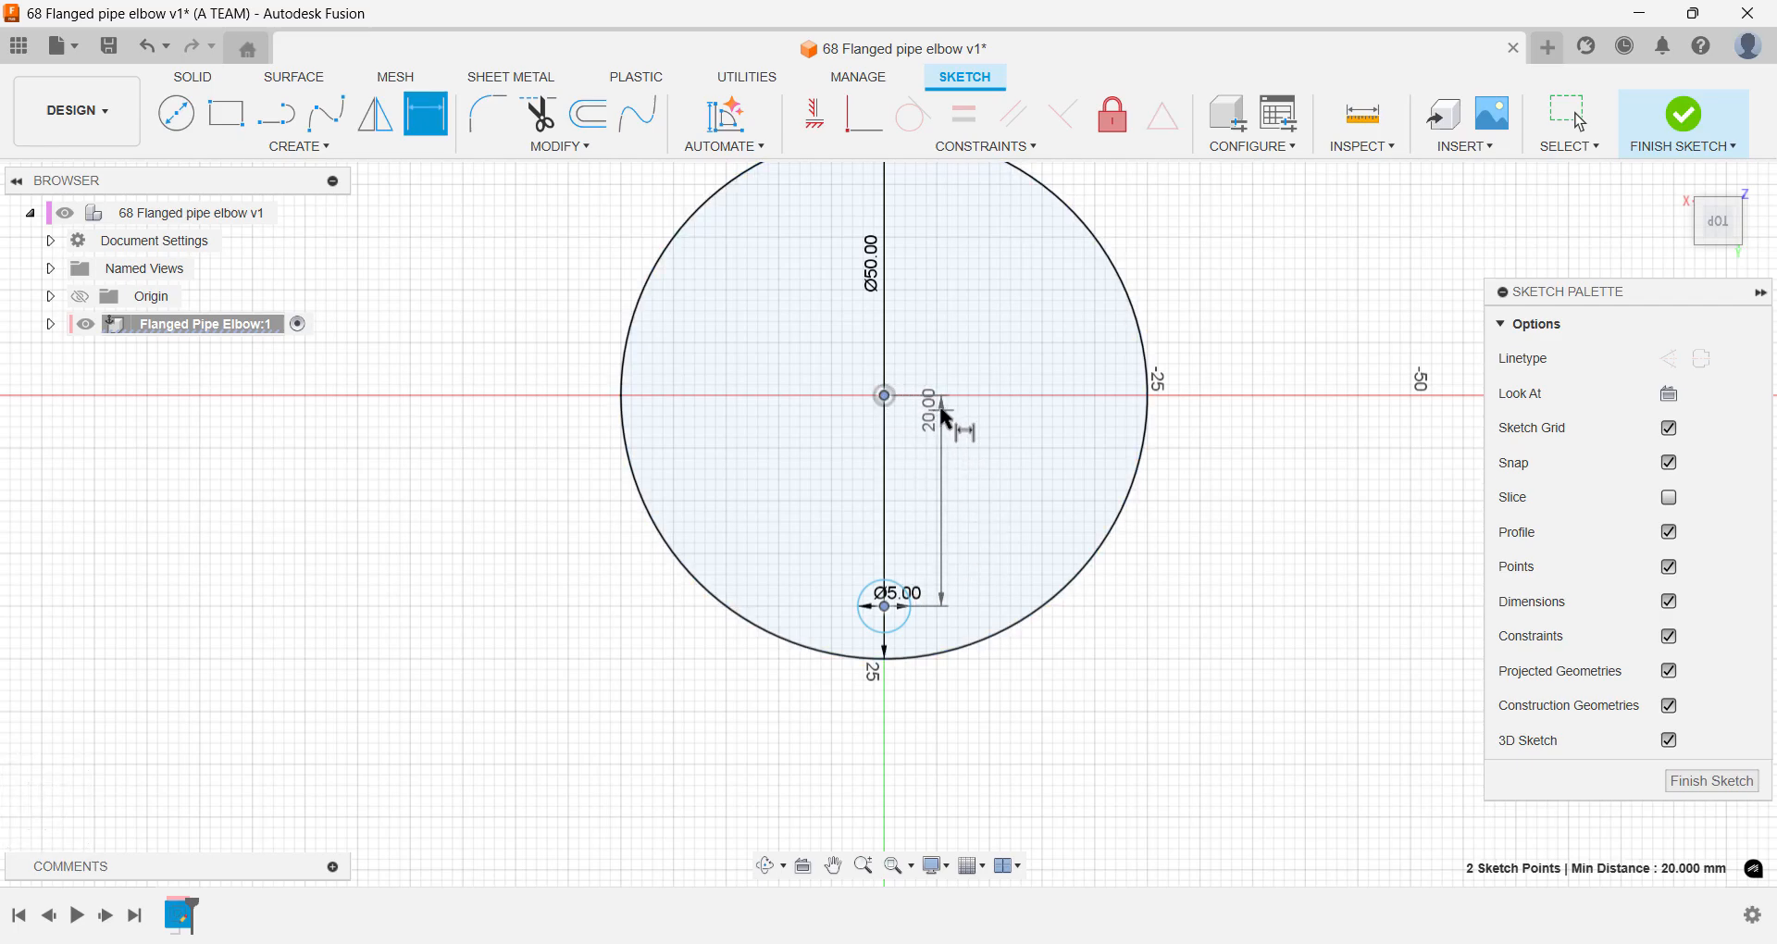
click(945, 419)
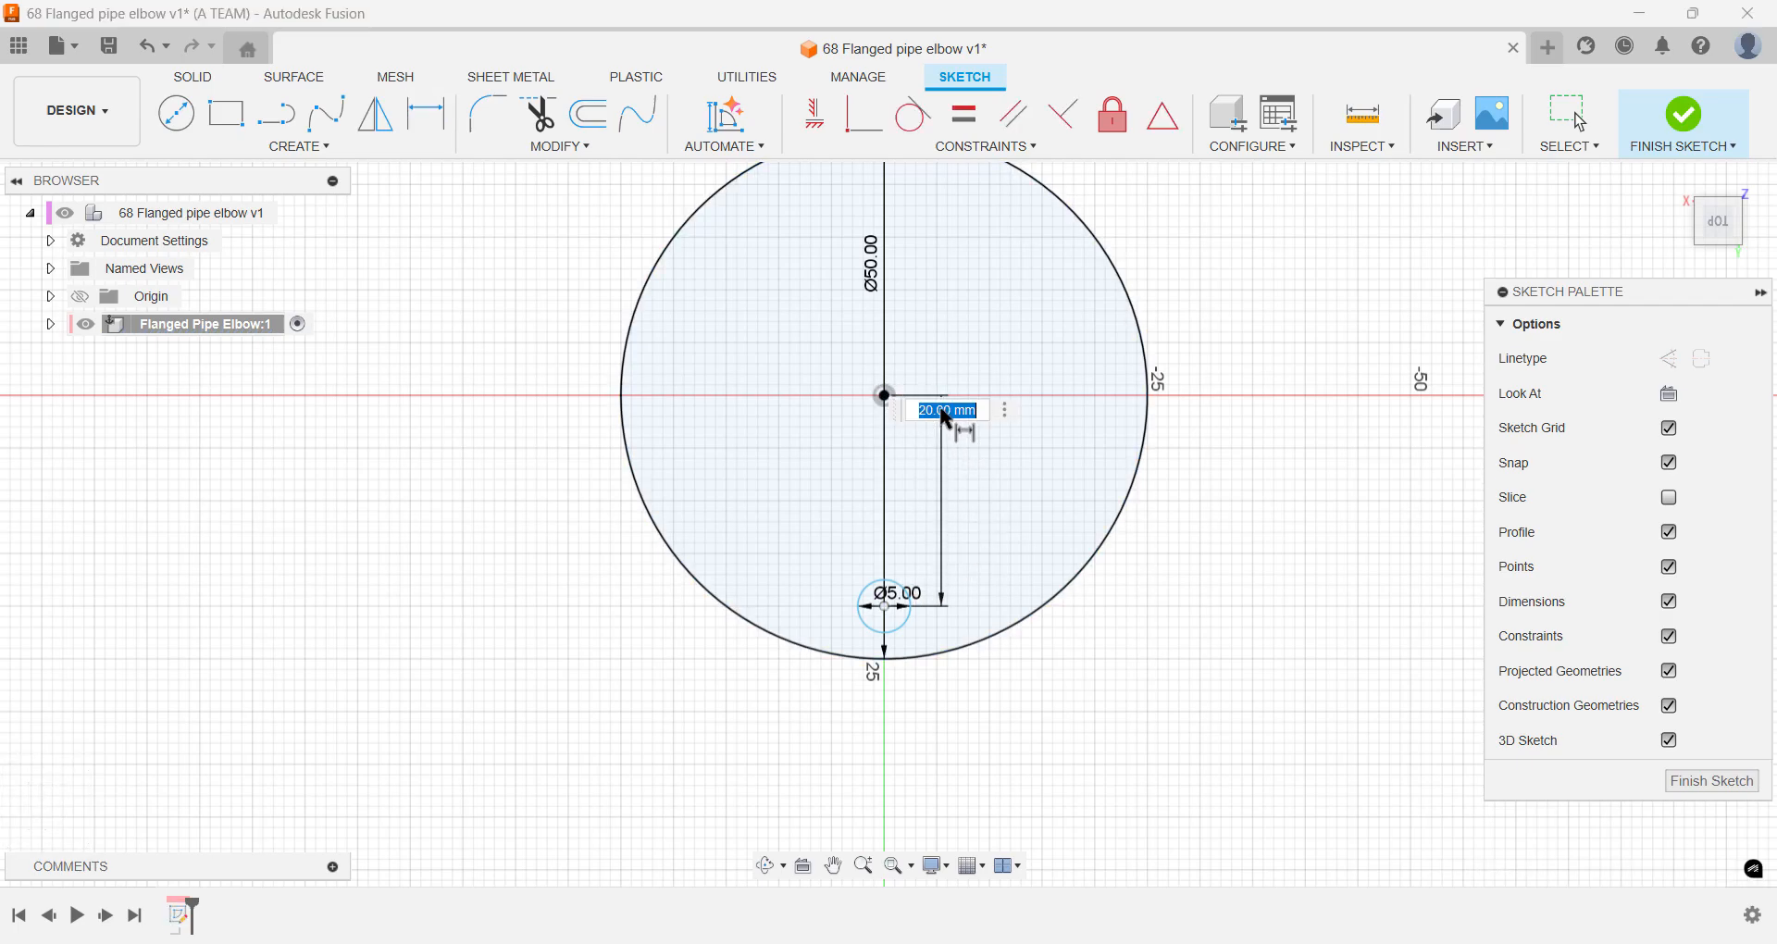
key(Return)
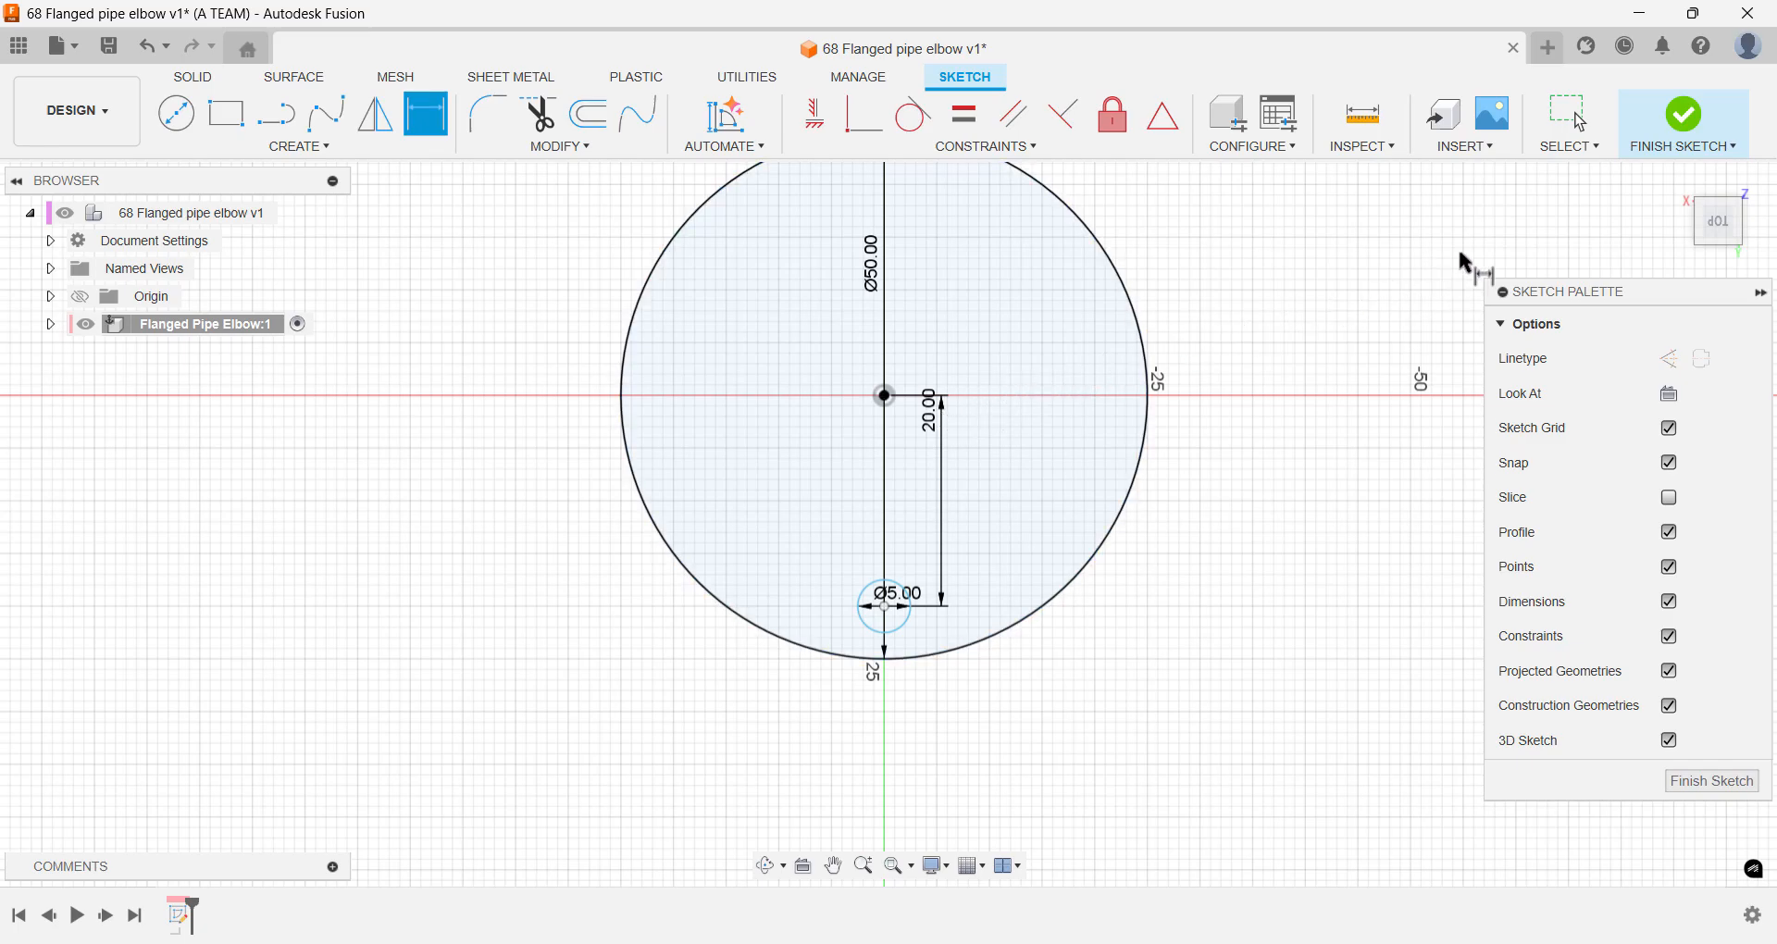
- Extrude the 50 mm disc profile, excluding the small circle, by -3 mm as a new body
click(1678, 181)
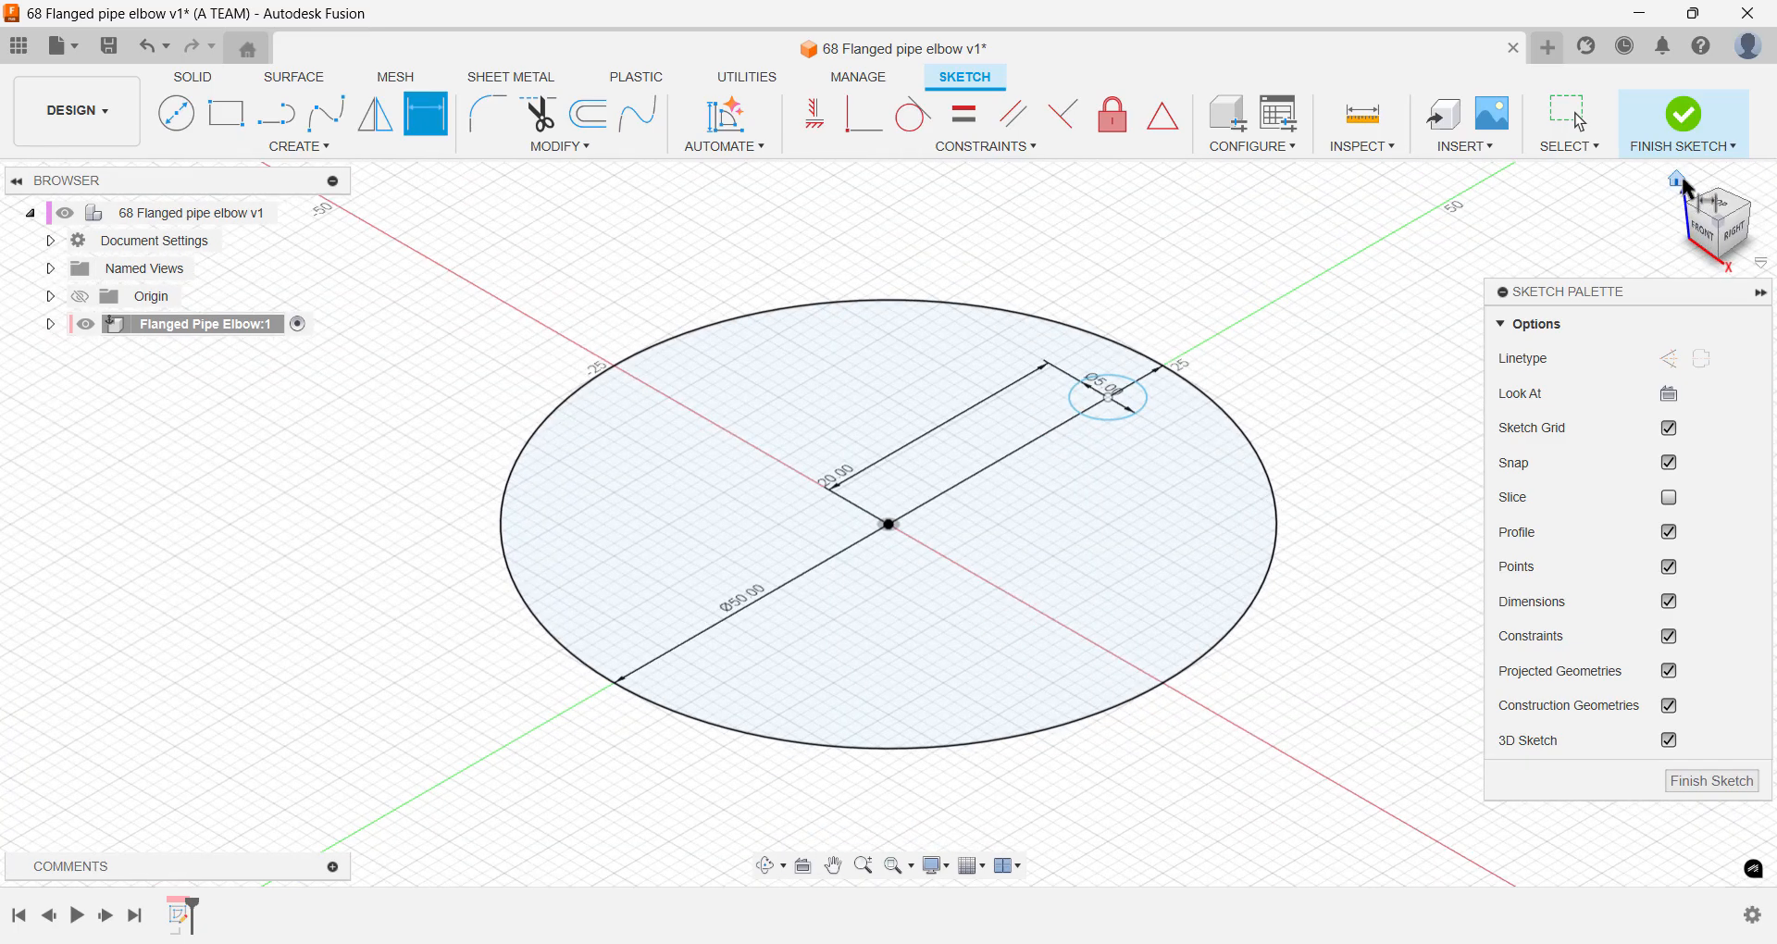
click(1720, 213)
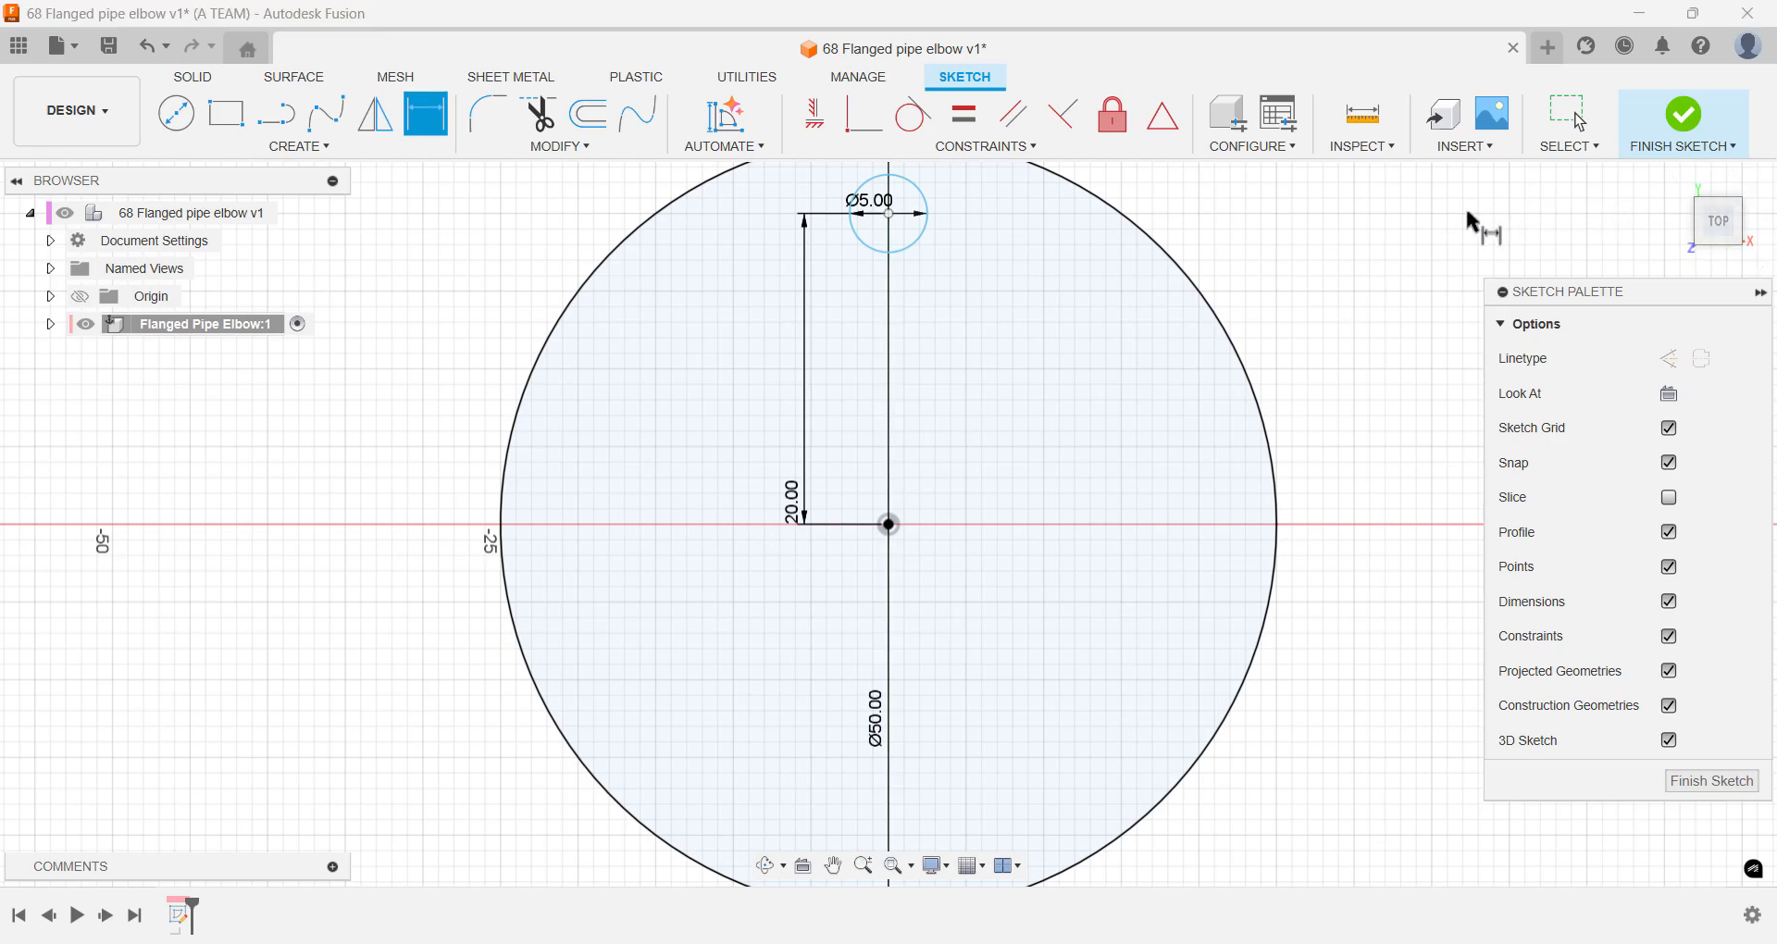
key(e)
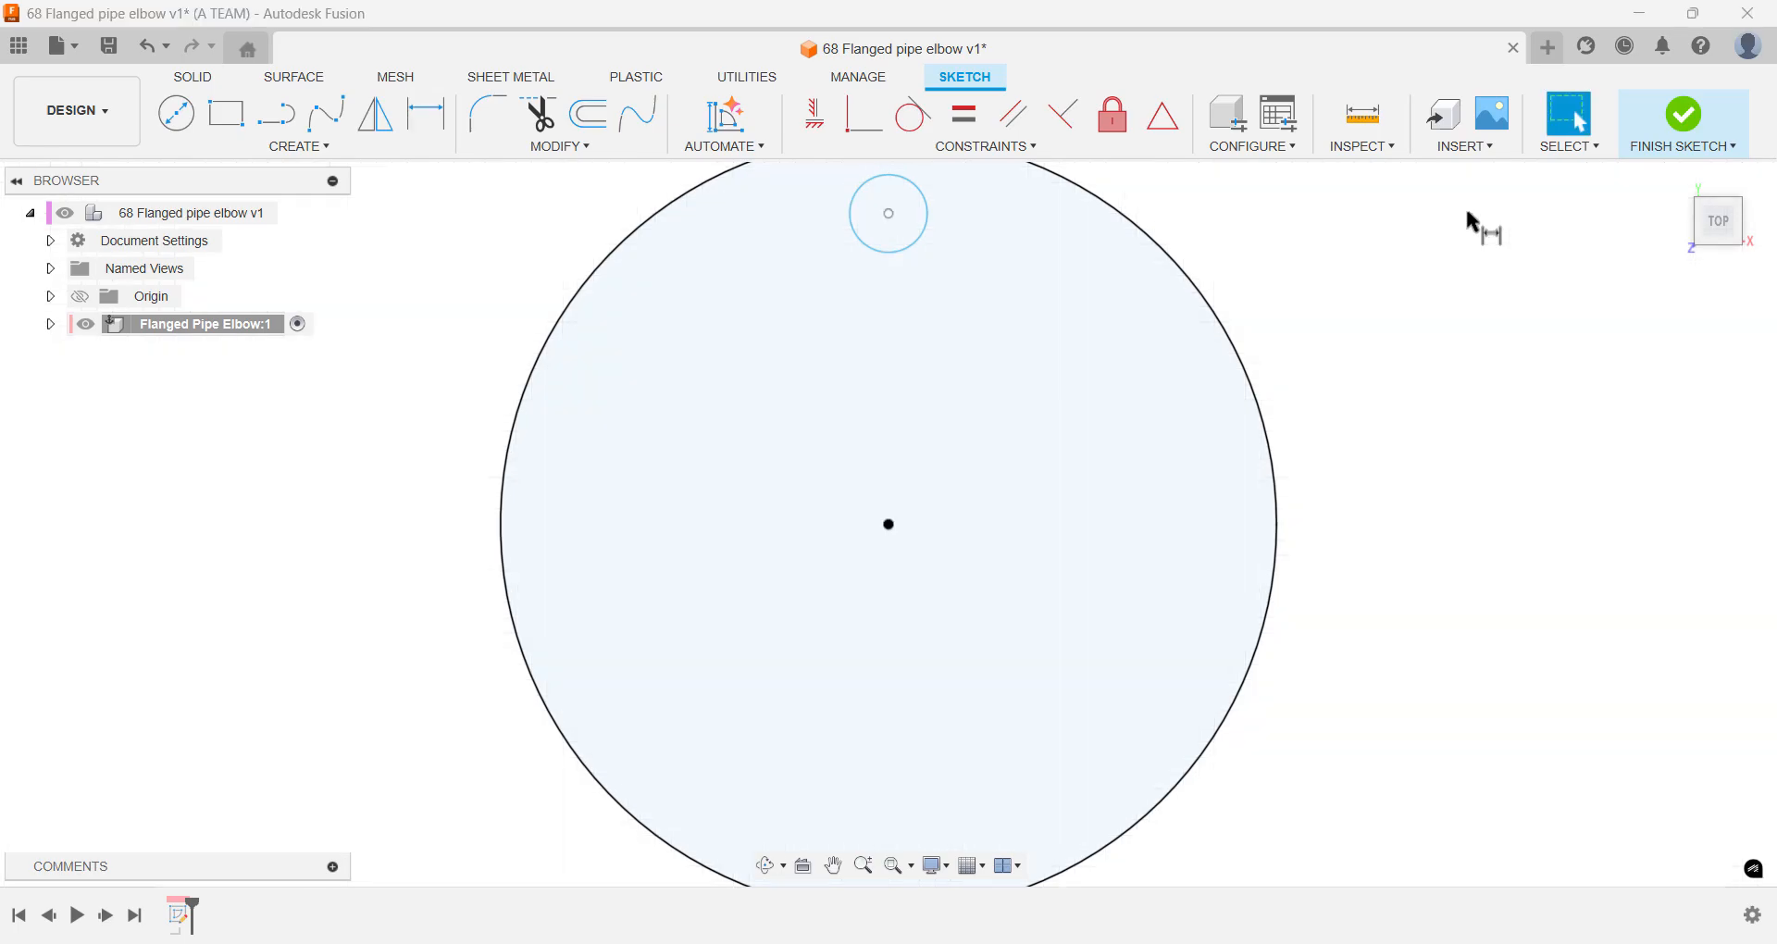
click(1142, 382)
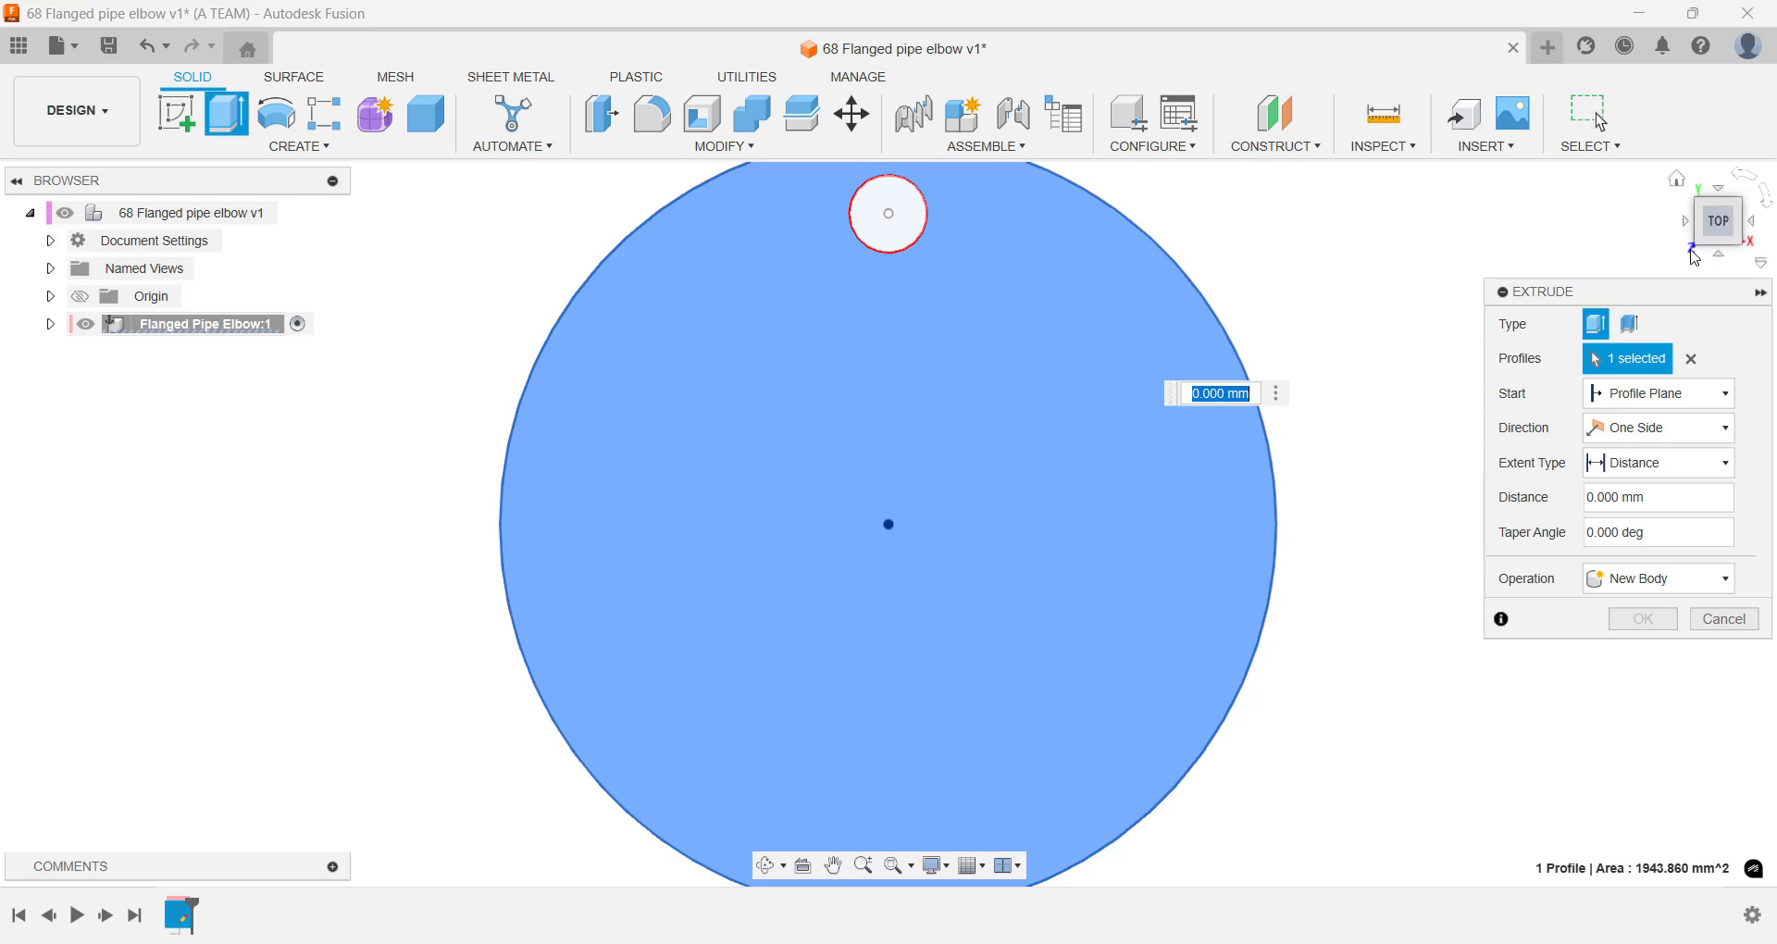
click(1699, 248)
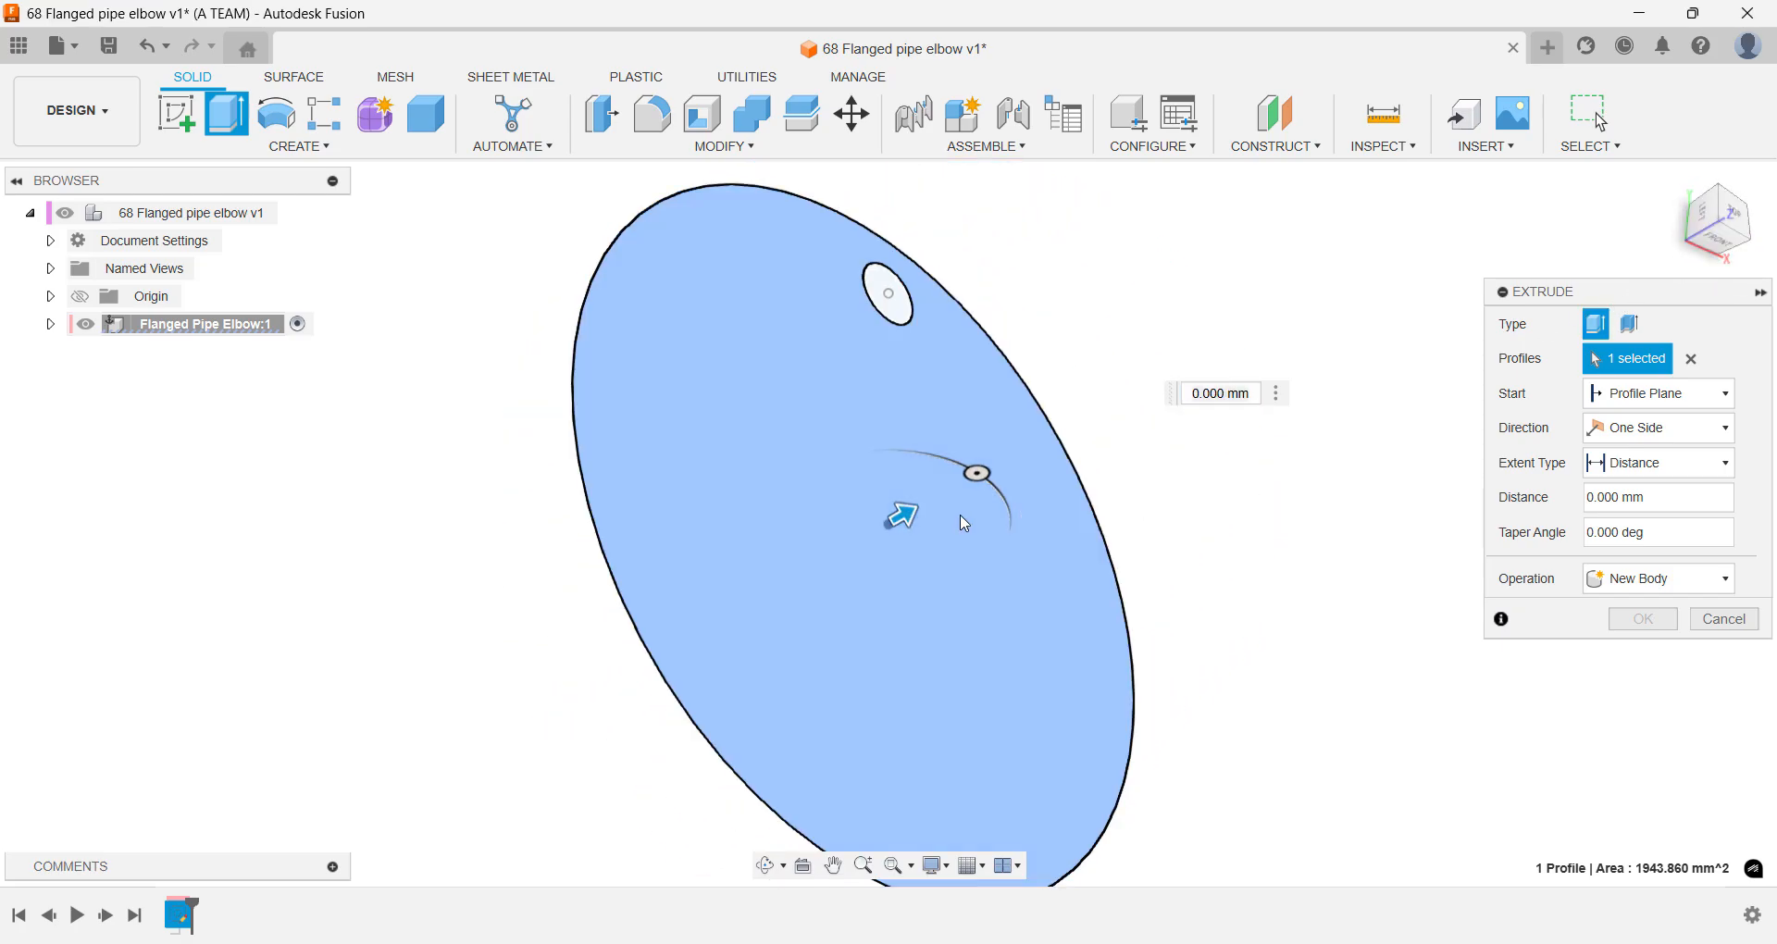
drag(898, 514, 859, 529)
text(3)
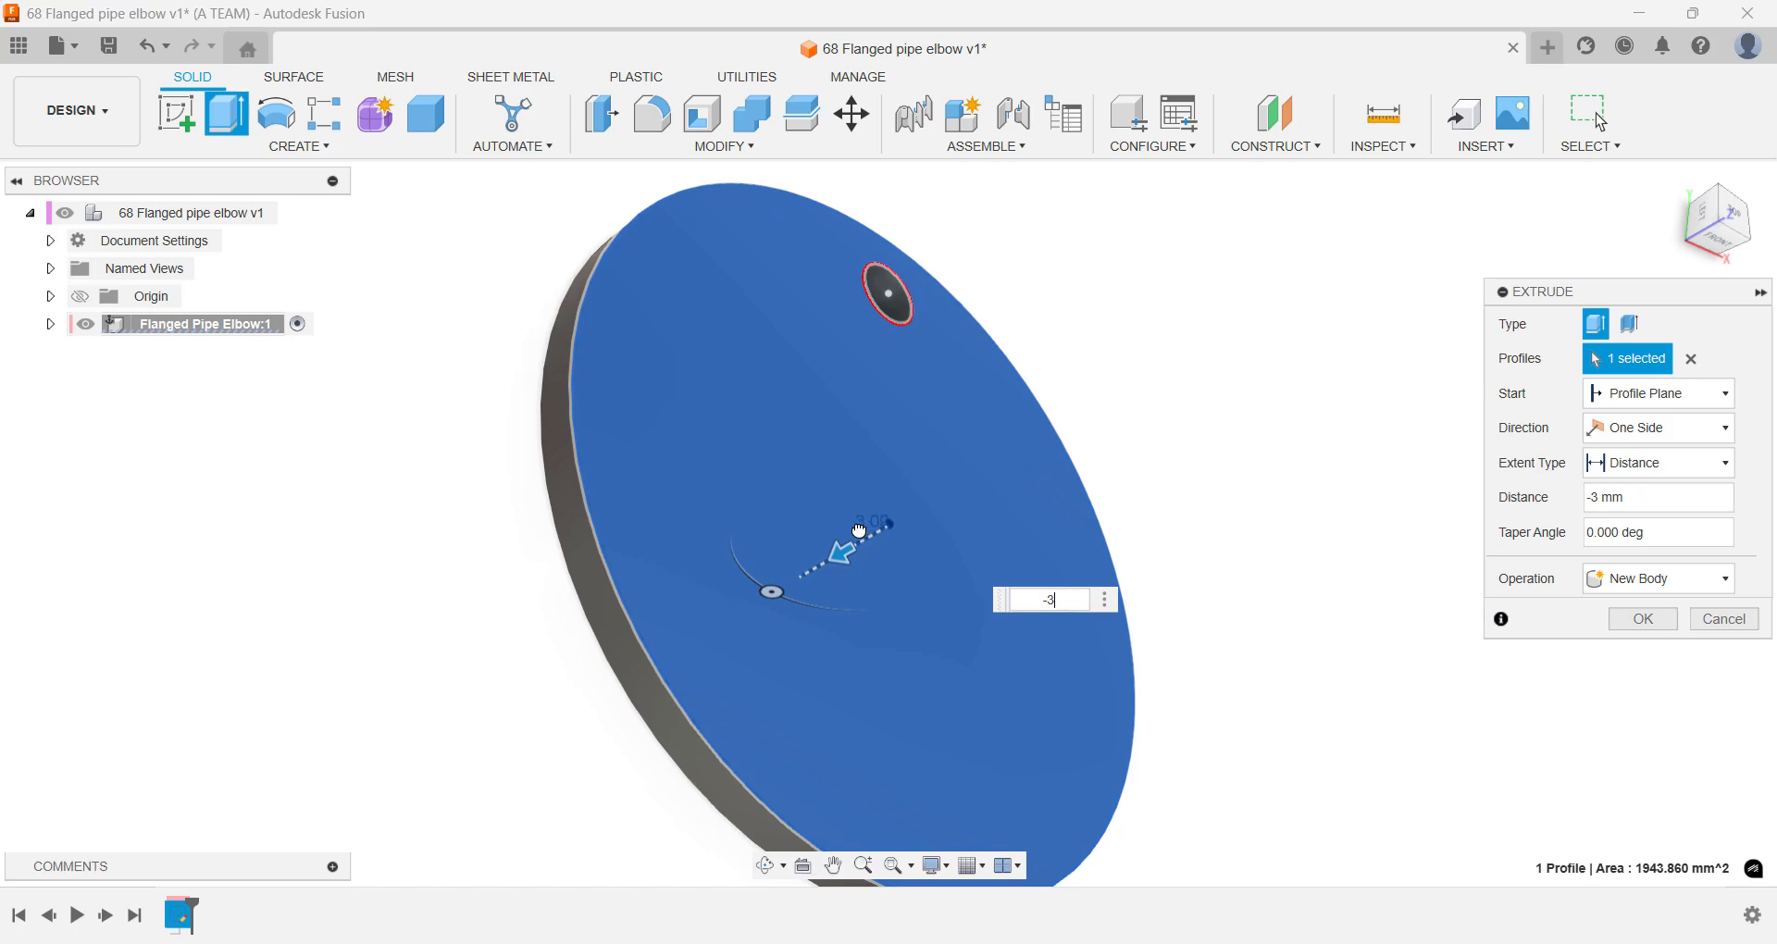
key(Return)
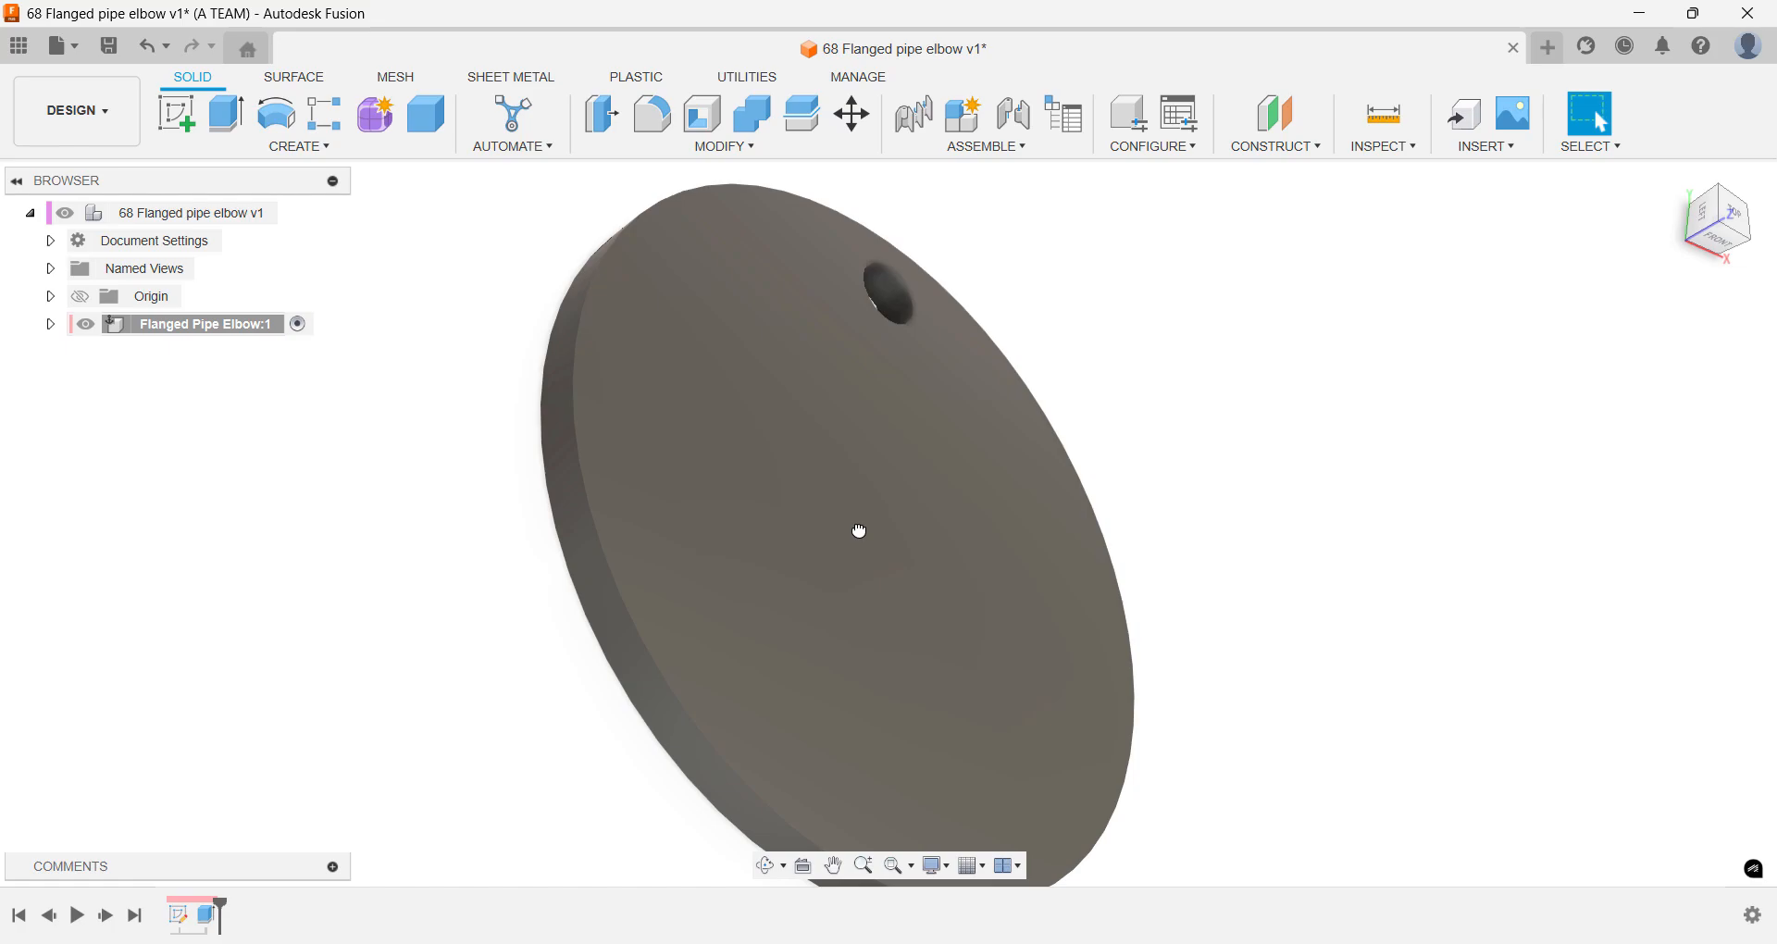
- Create a circular pattern of the bolt hole's face around the Z axis with full distribution and a quantity of 6
text(s)
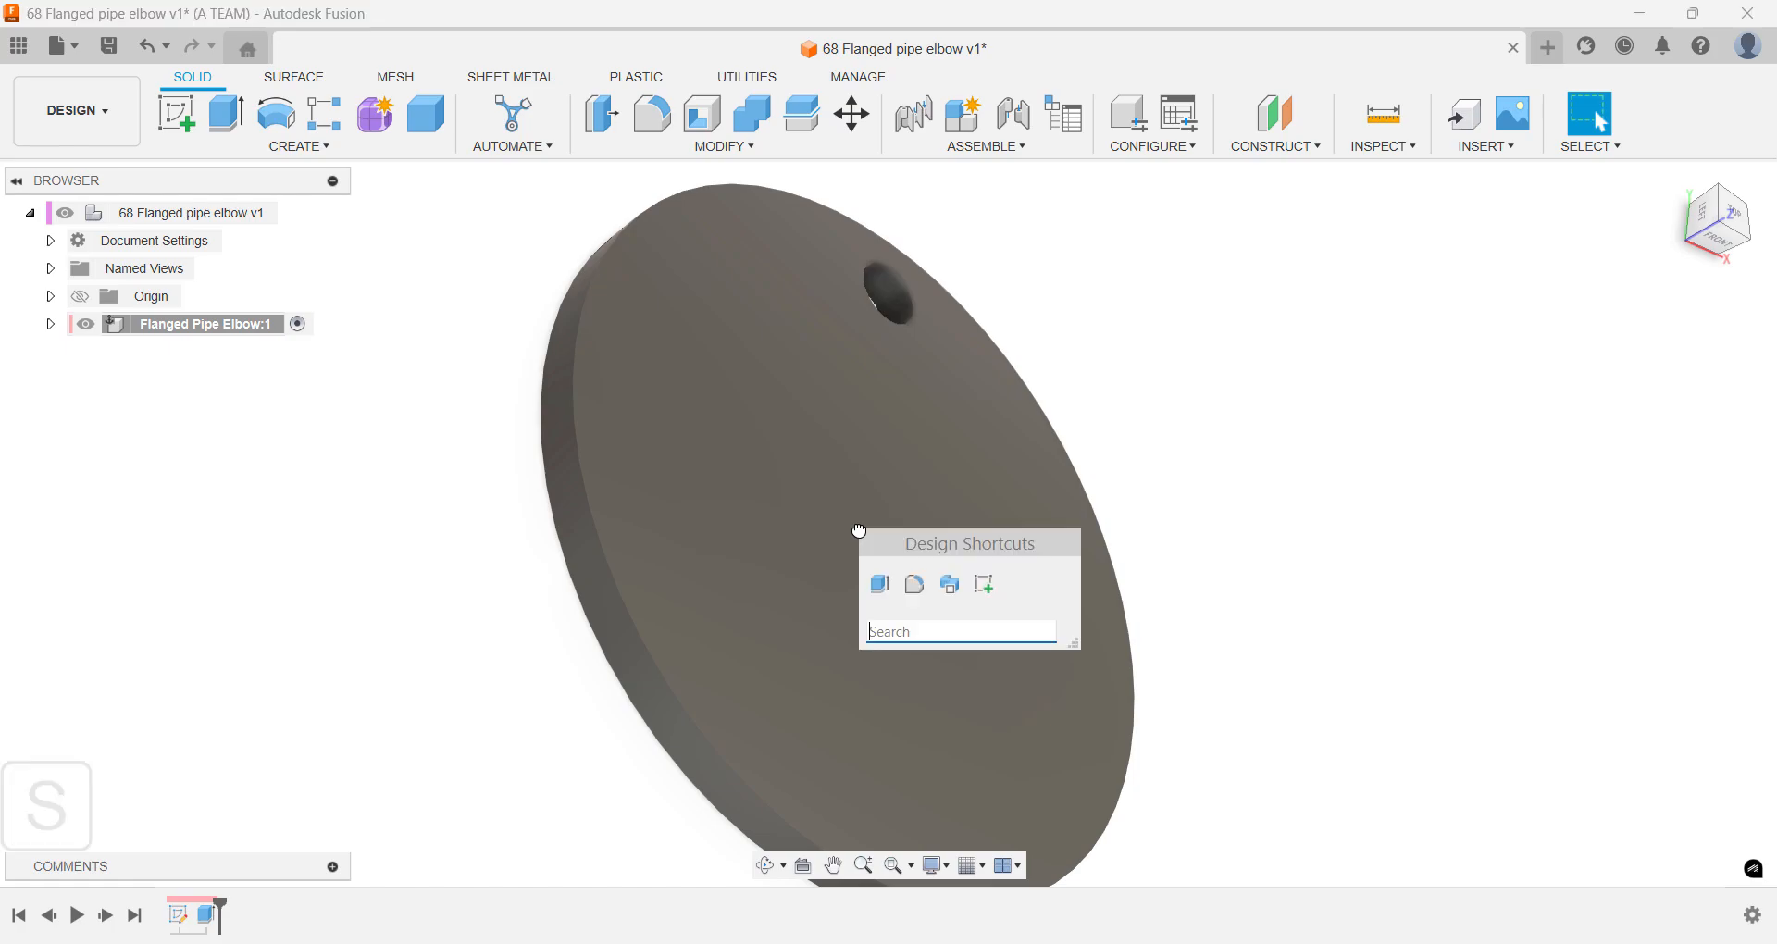
text(cir)
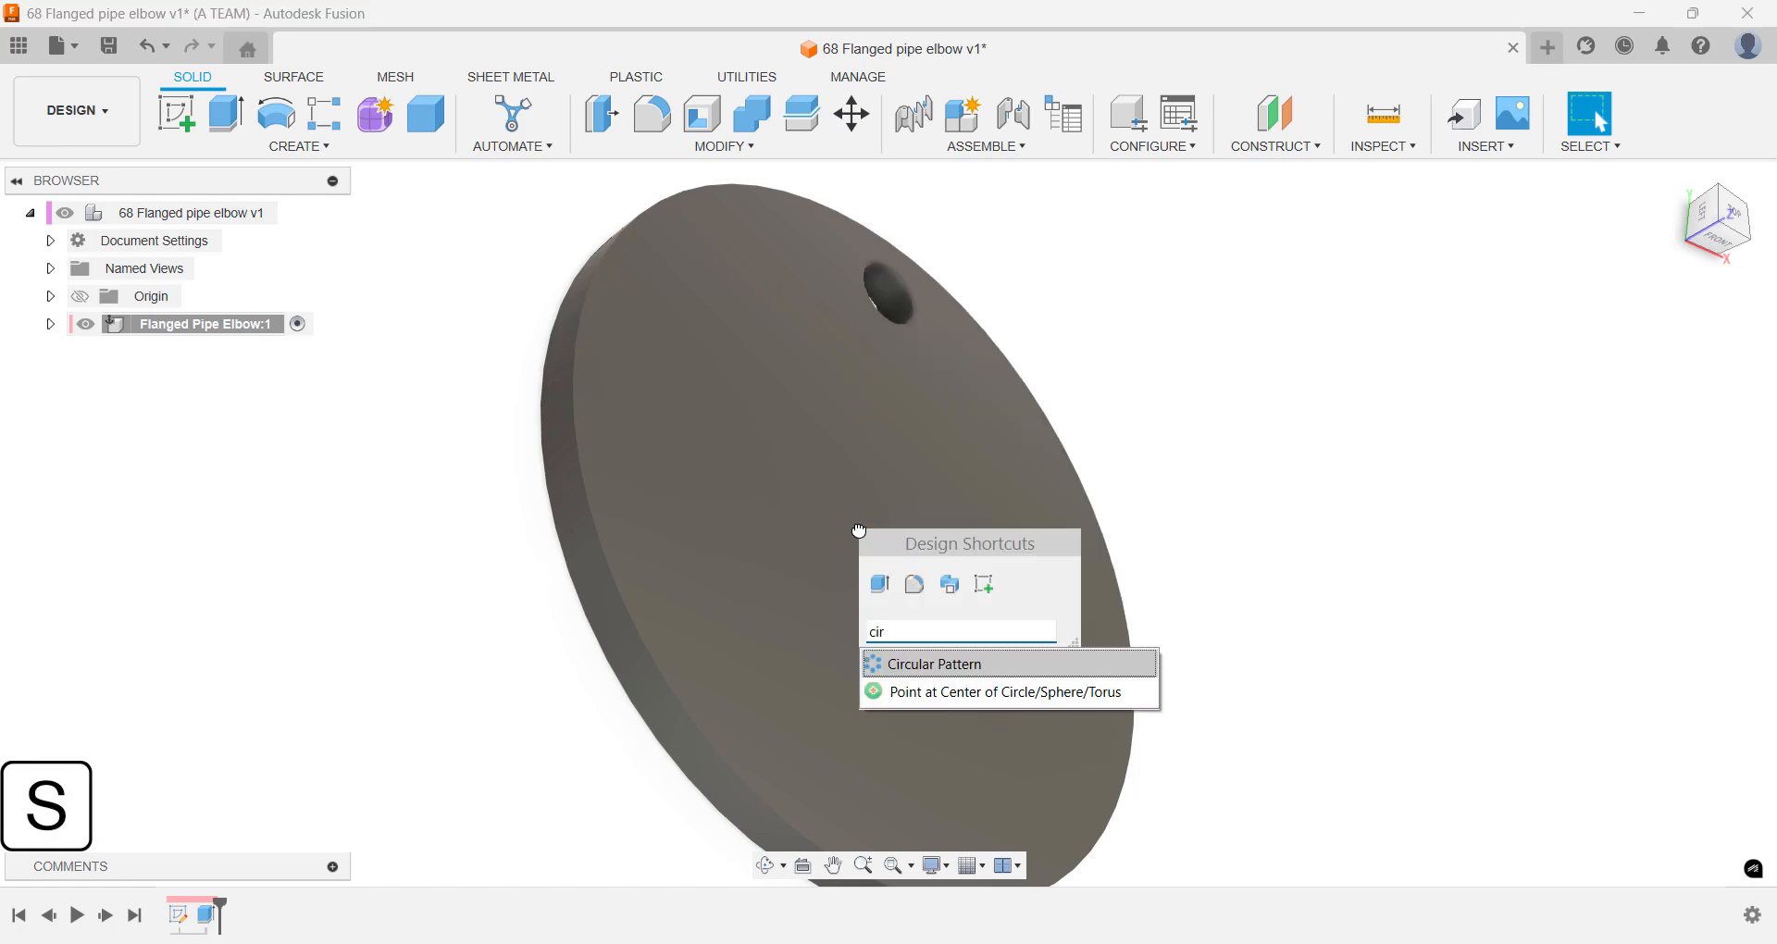
key(Return)
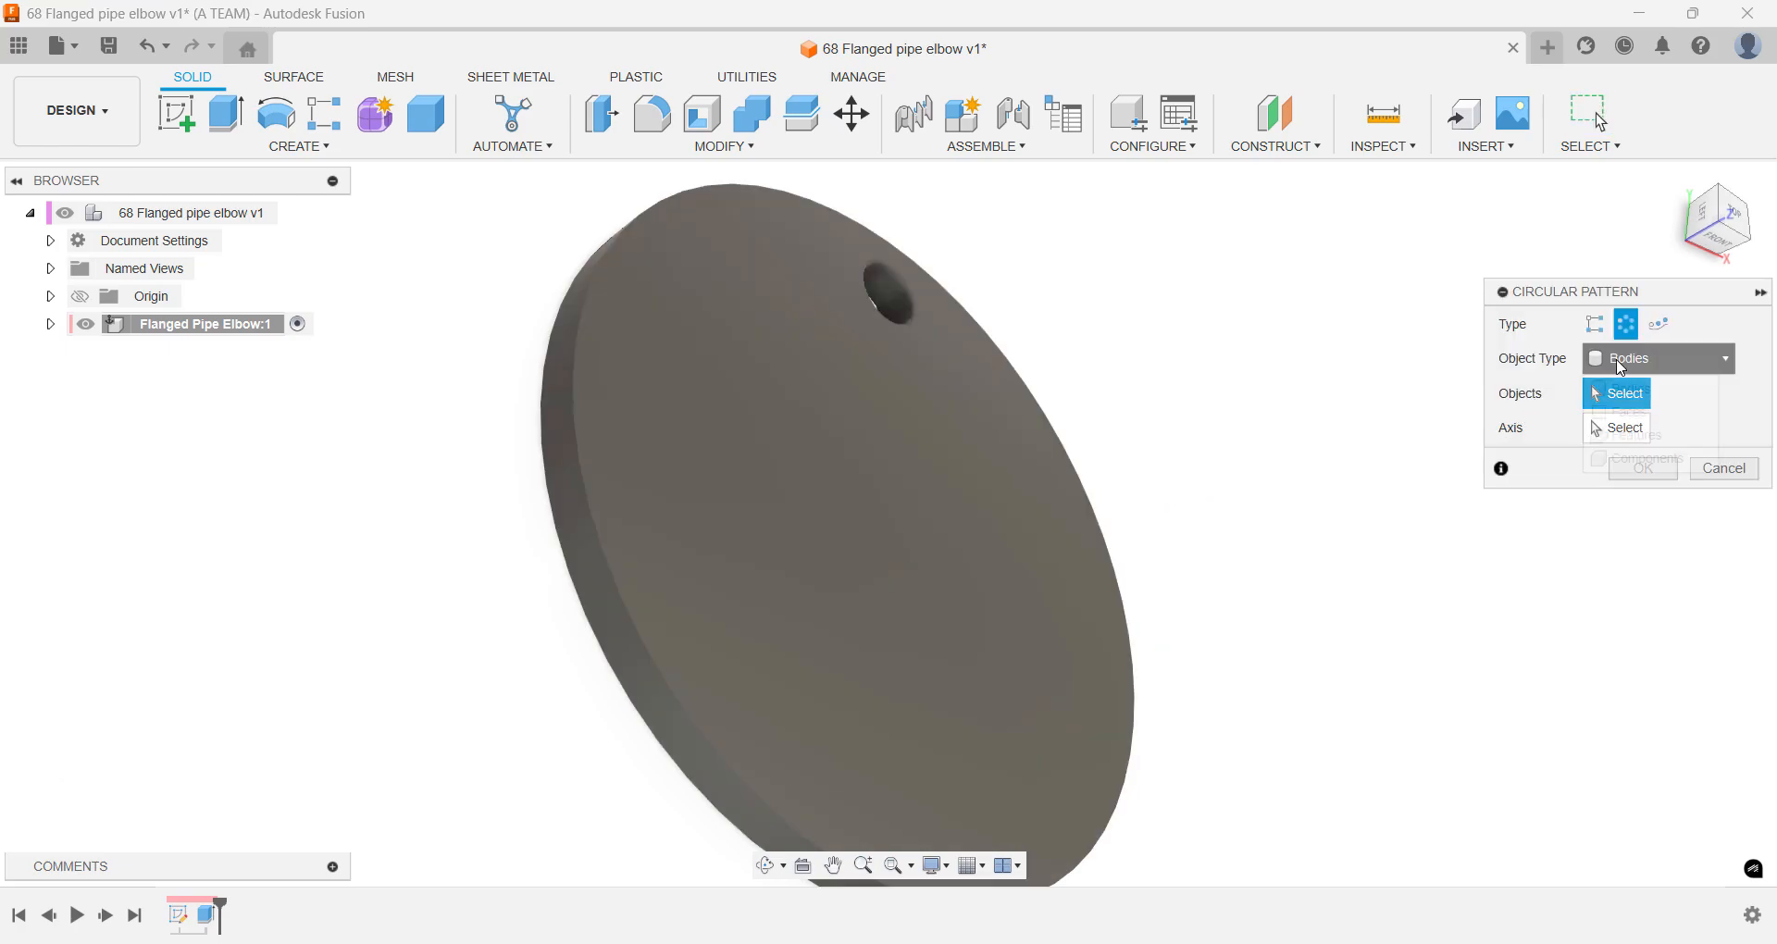
click(1620, 363)
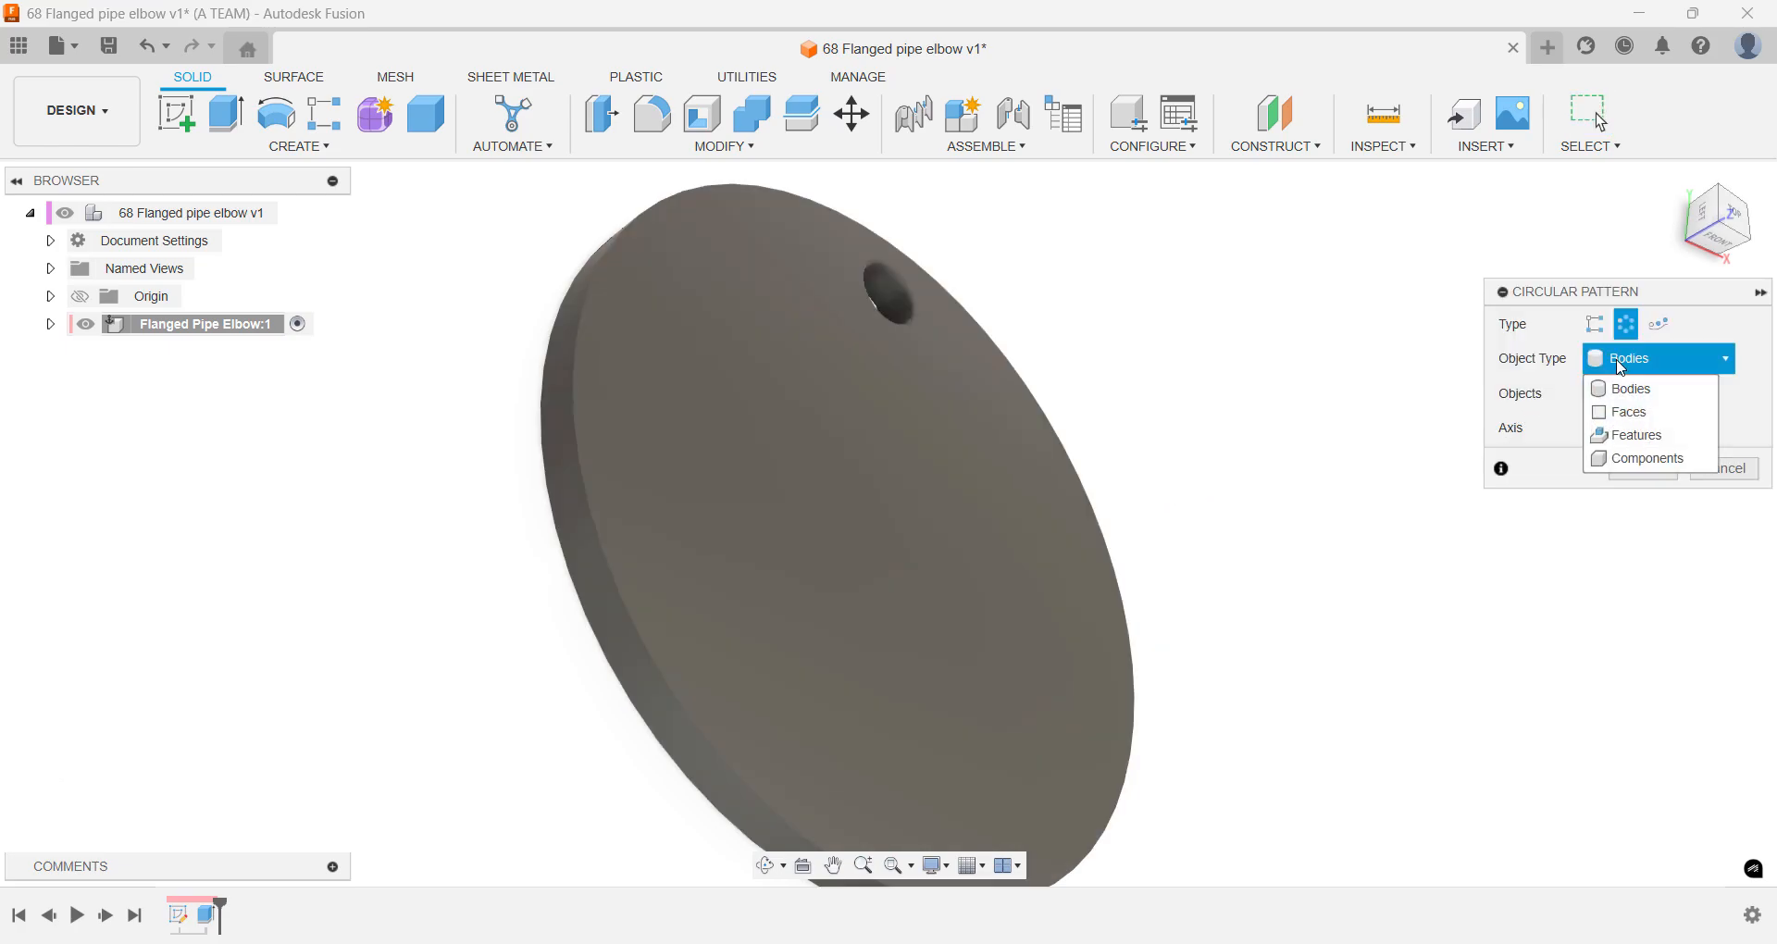
click(1628, 412)
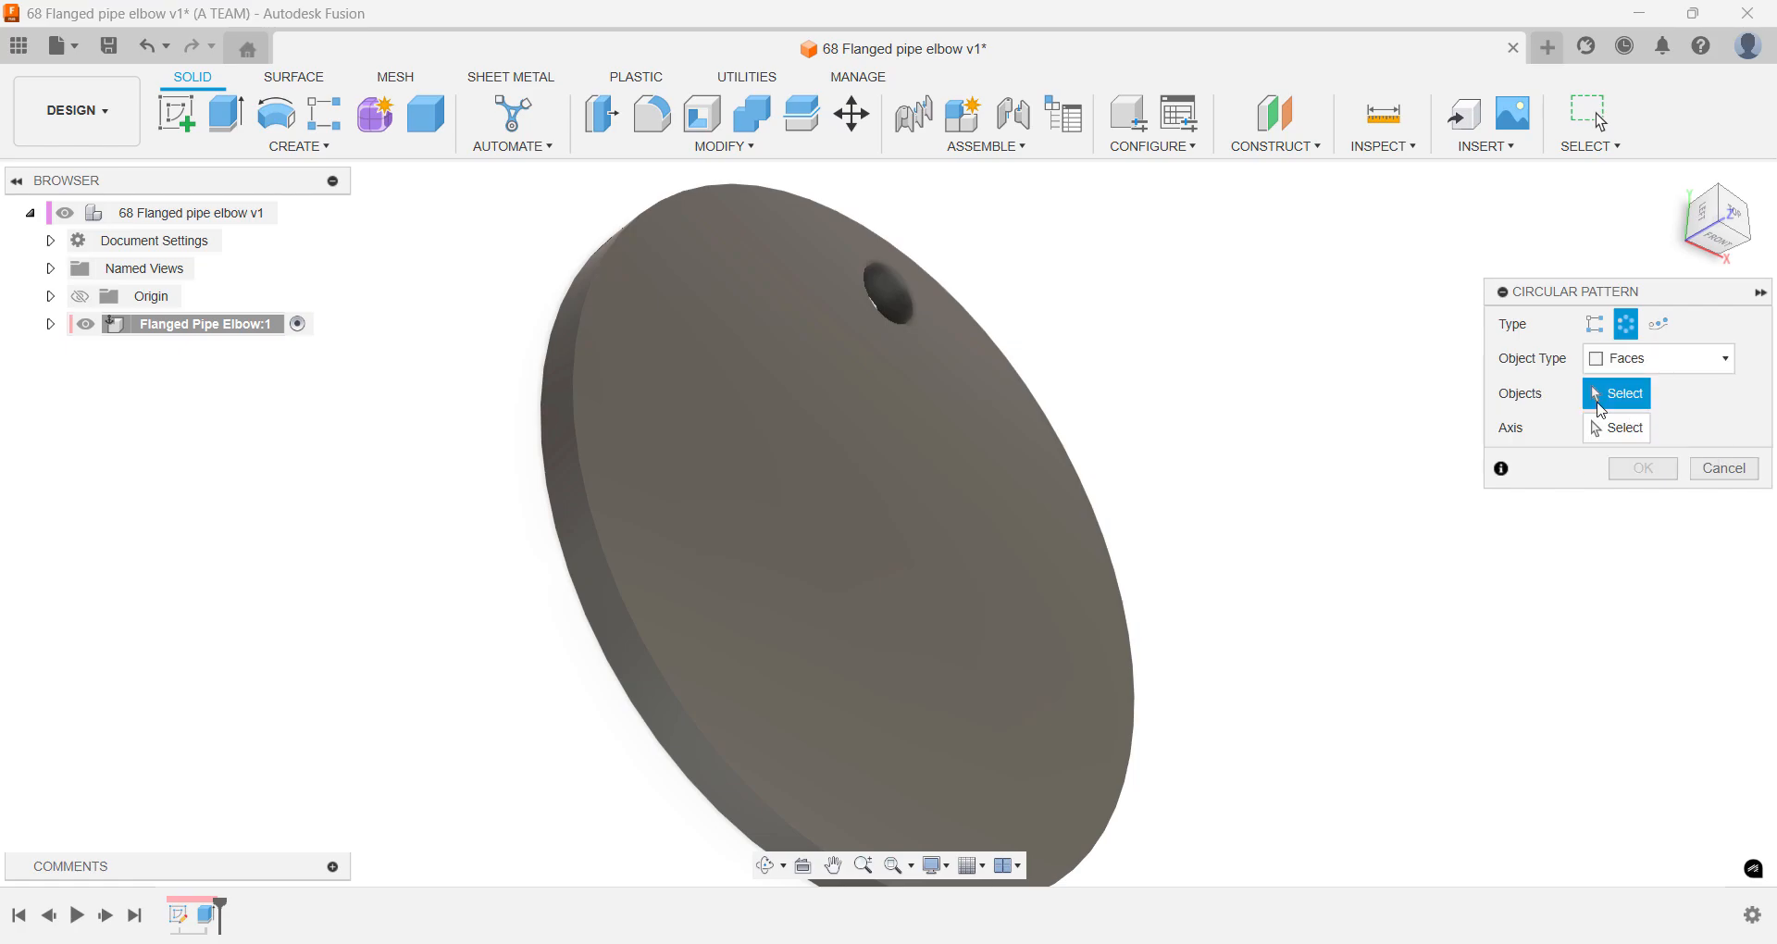
click(894, 298)
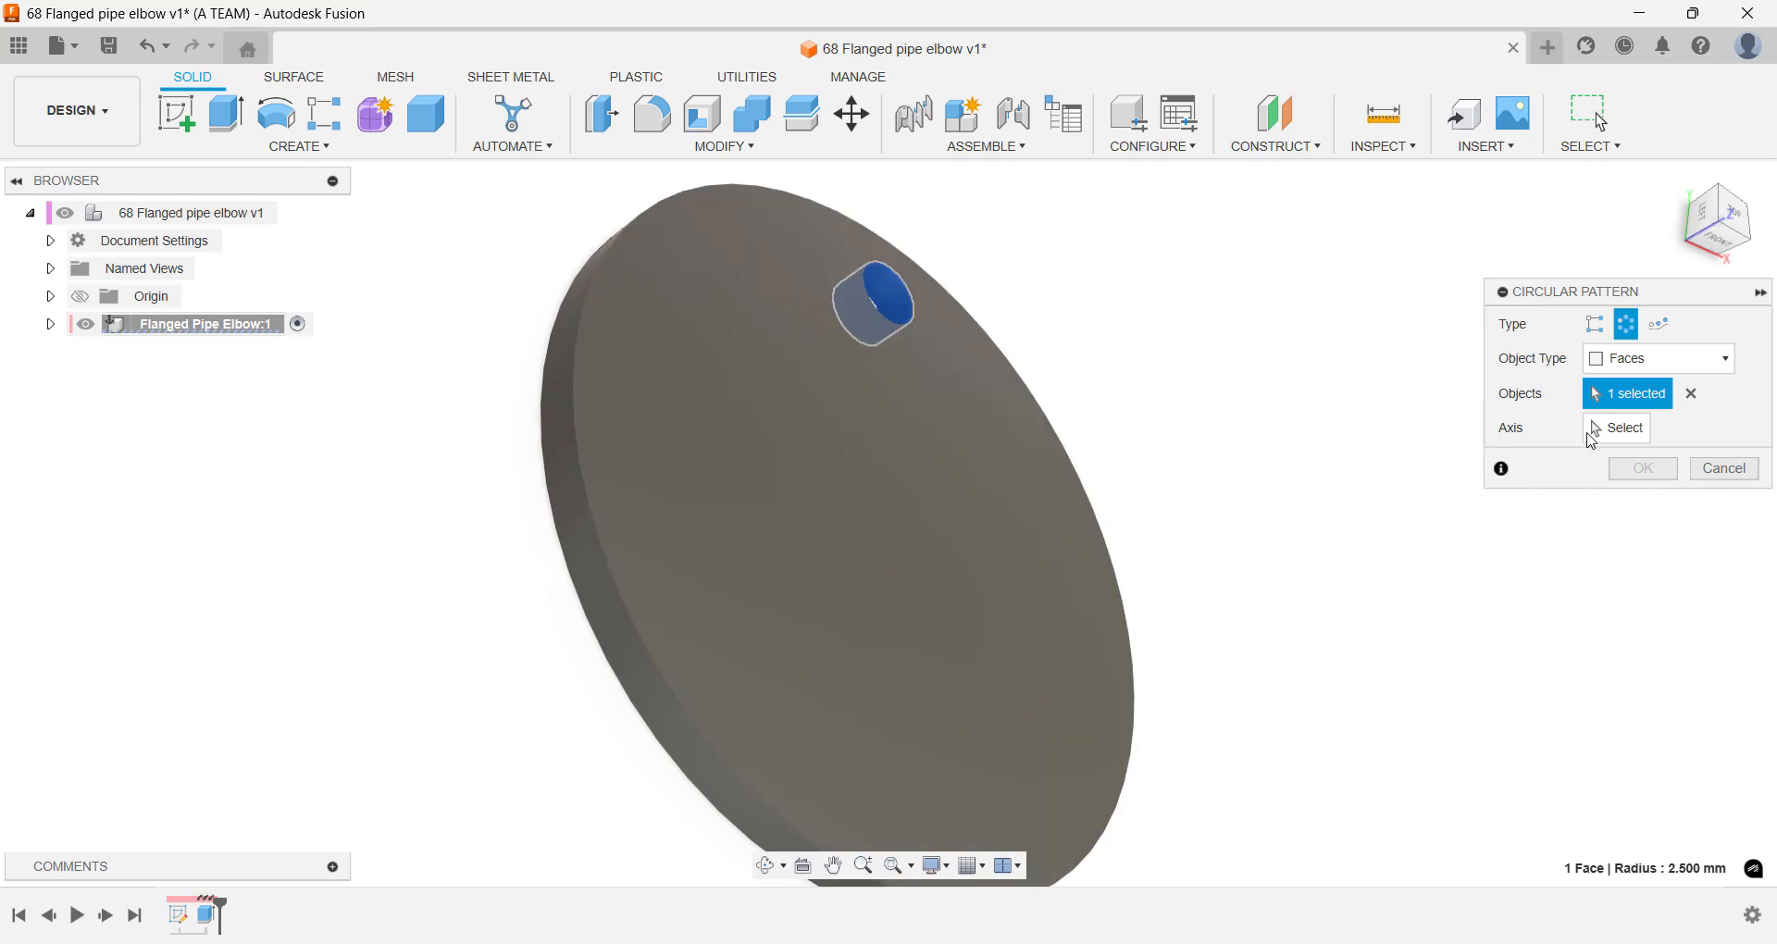
click(1591, 432)
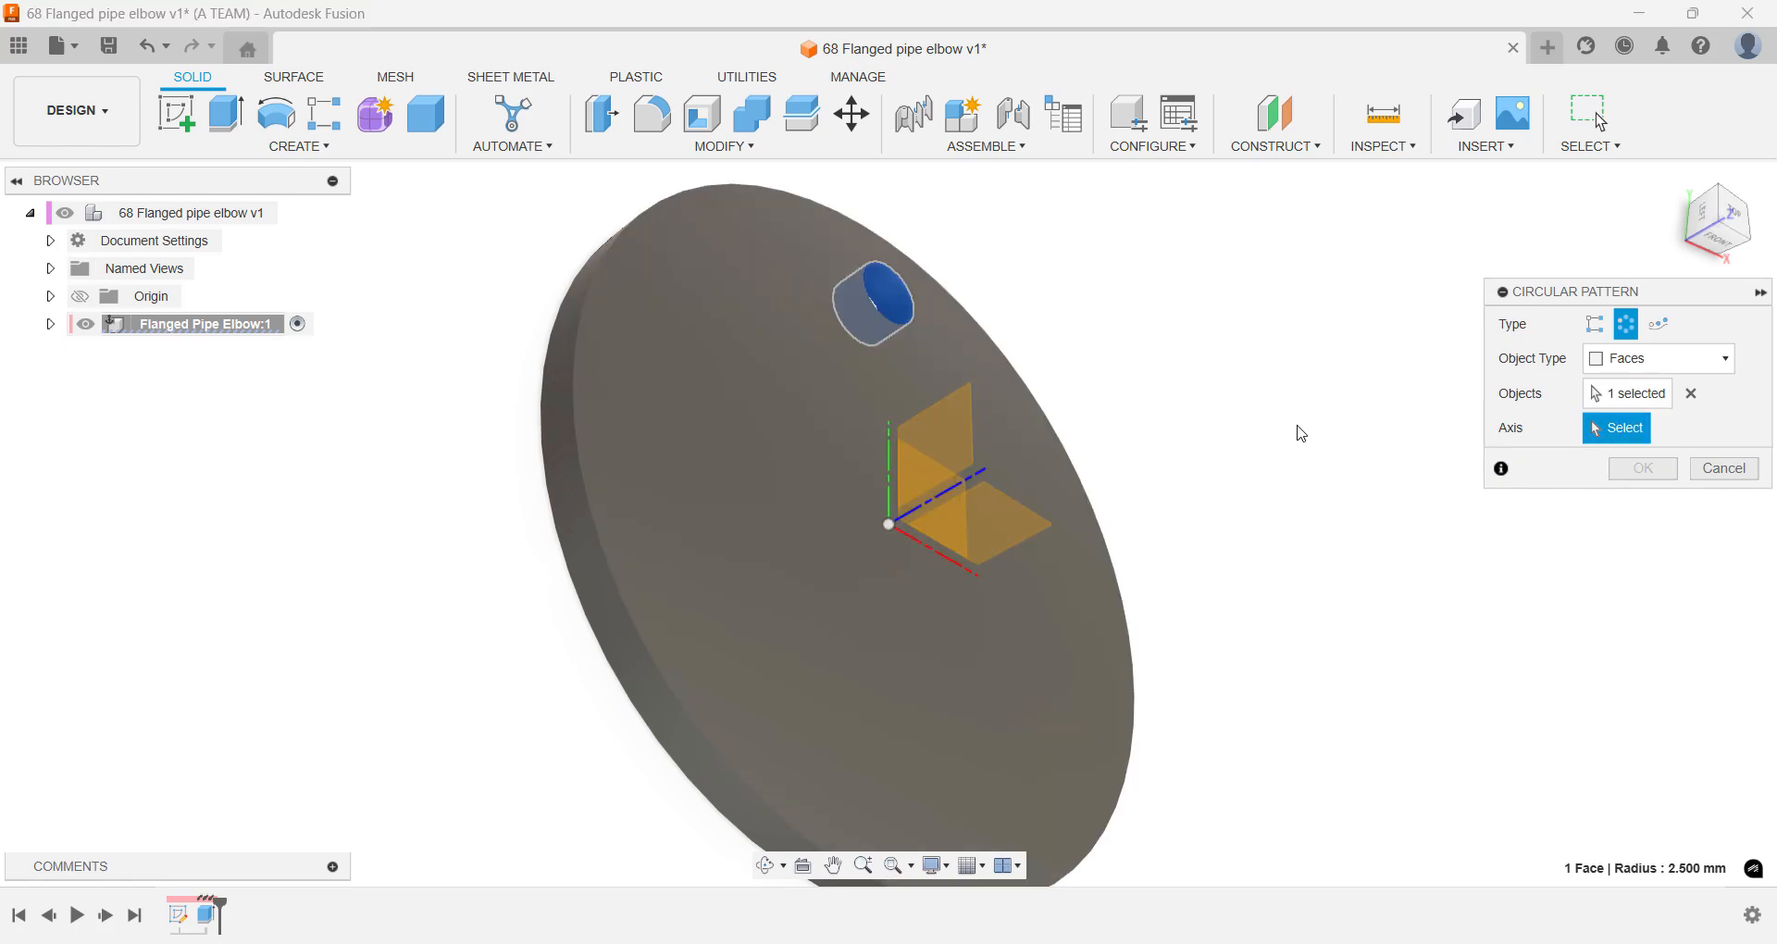
click(1729, 226)
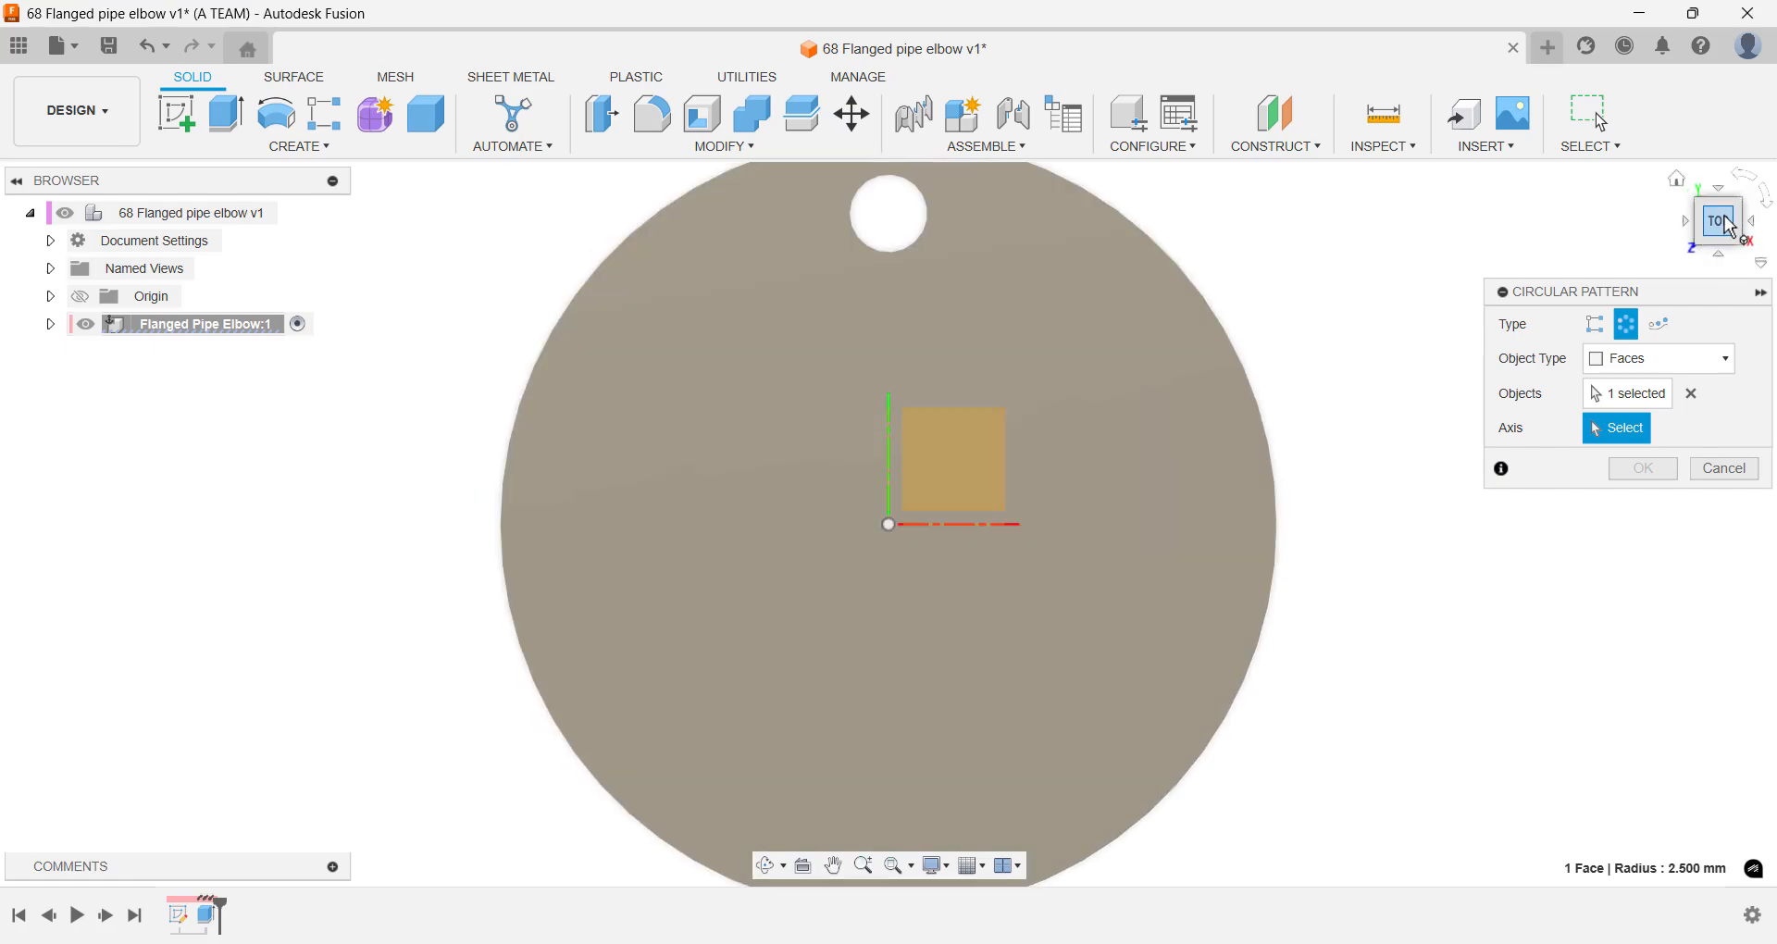
click(1676, 179)
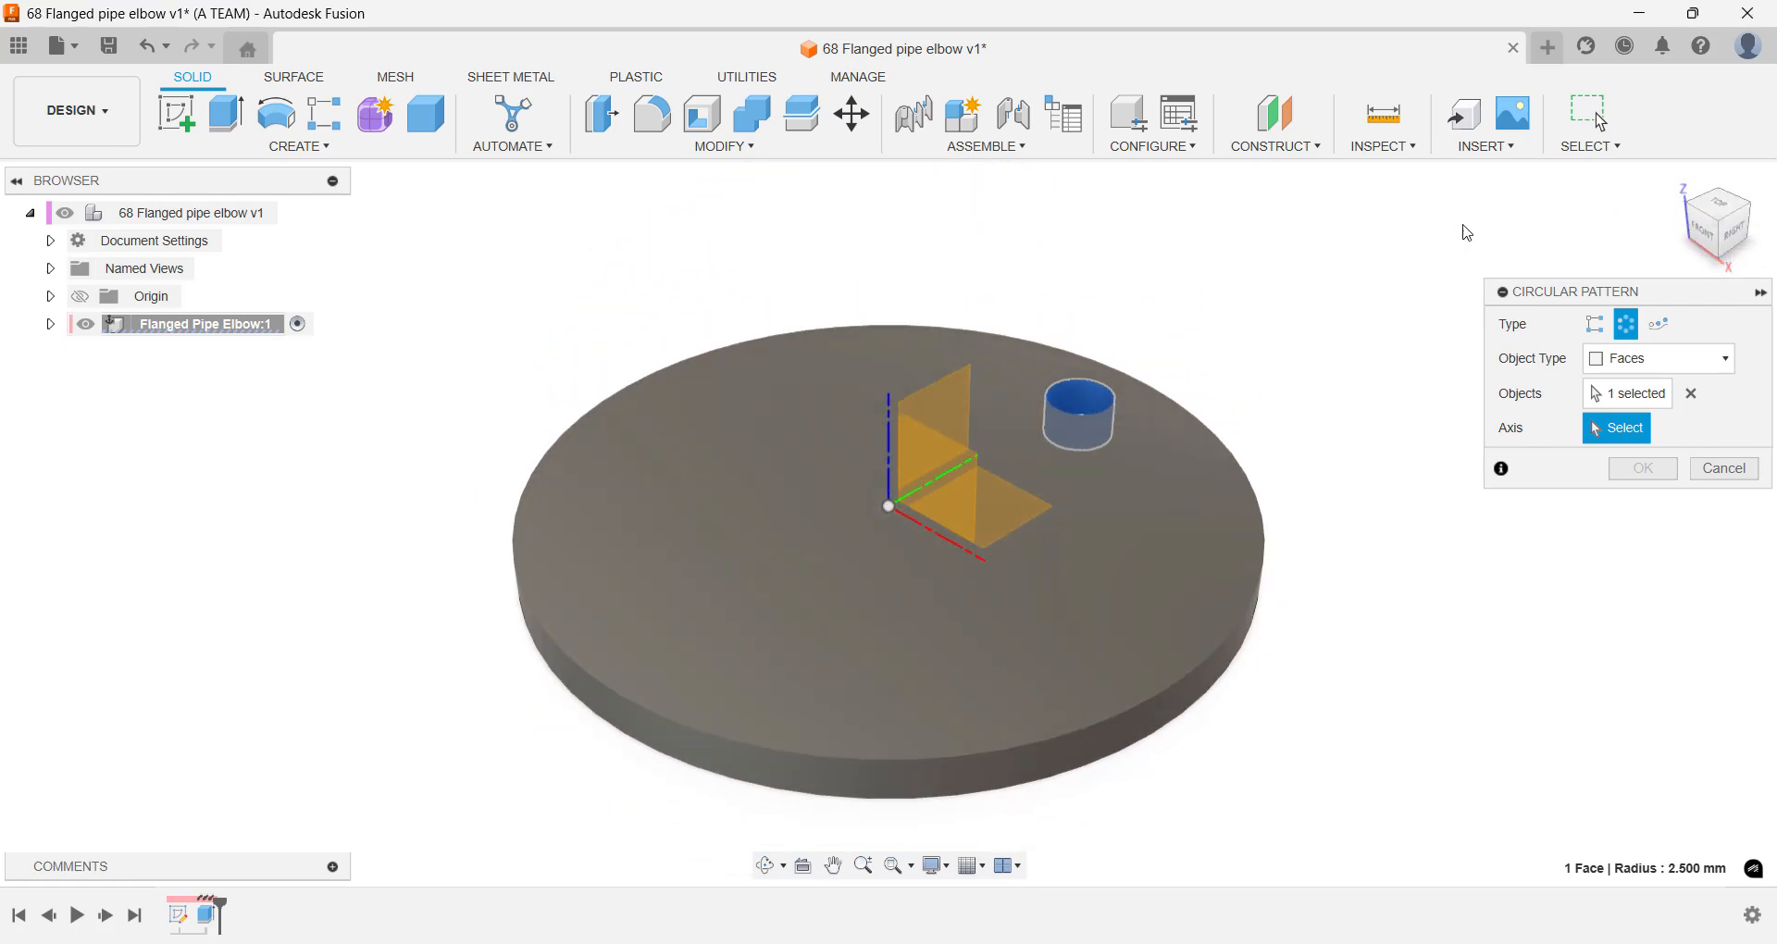
click(888, 454)
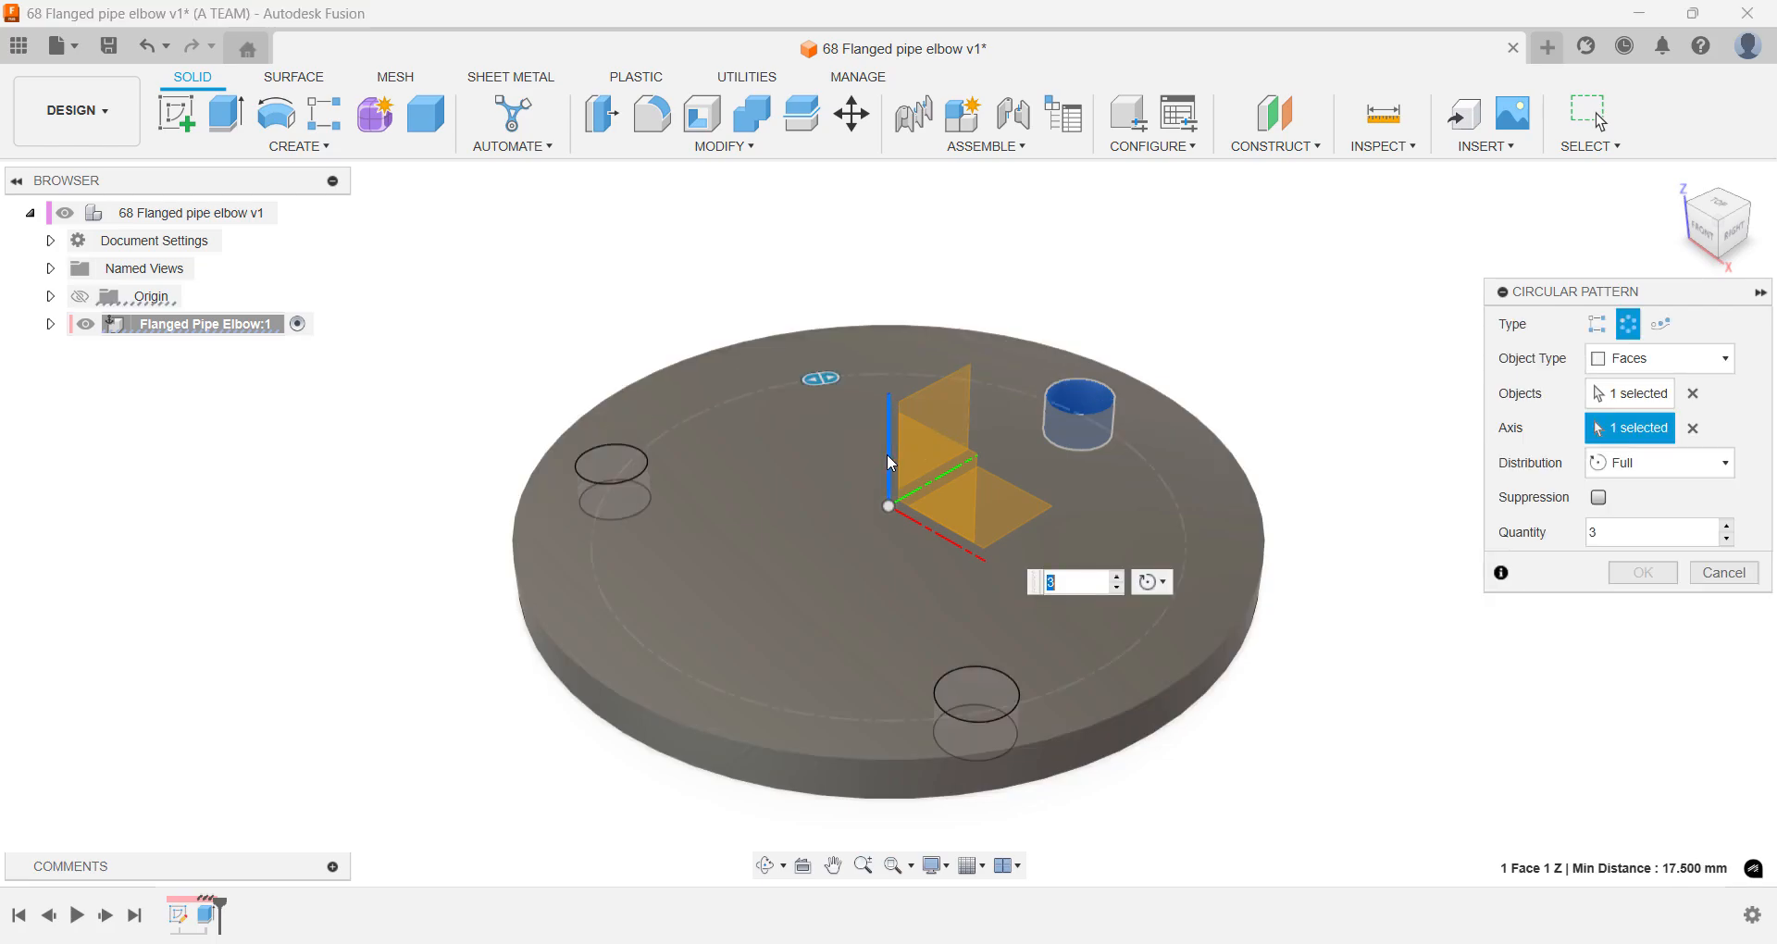
text(6)
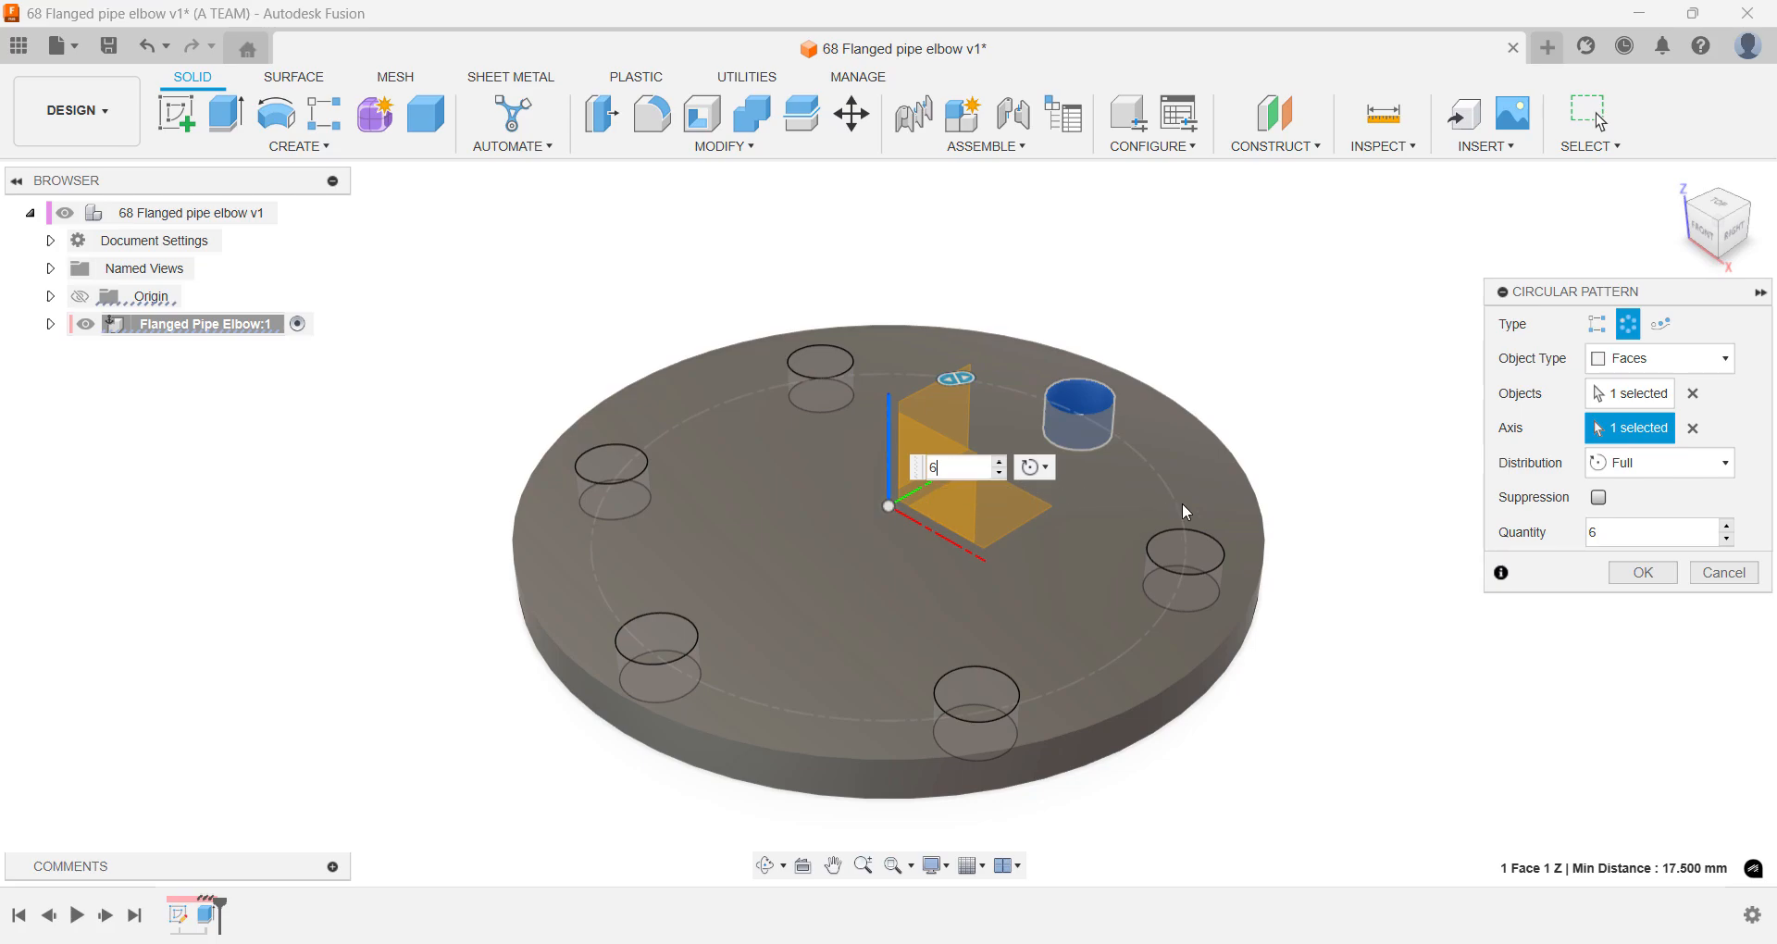
click(1644, 572)
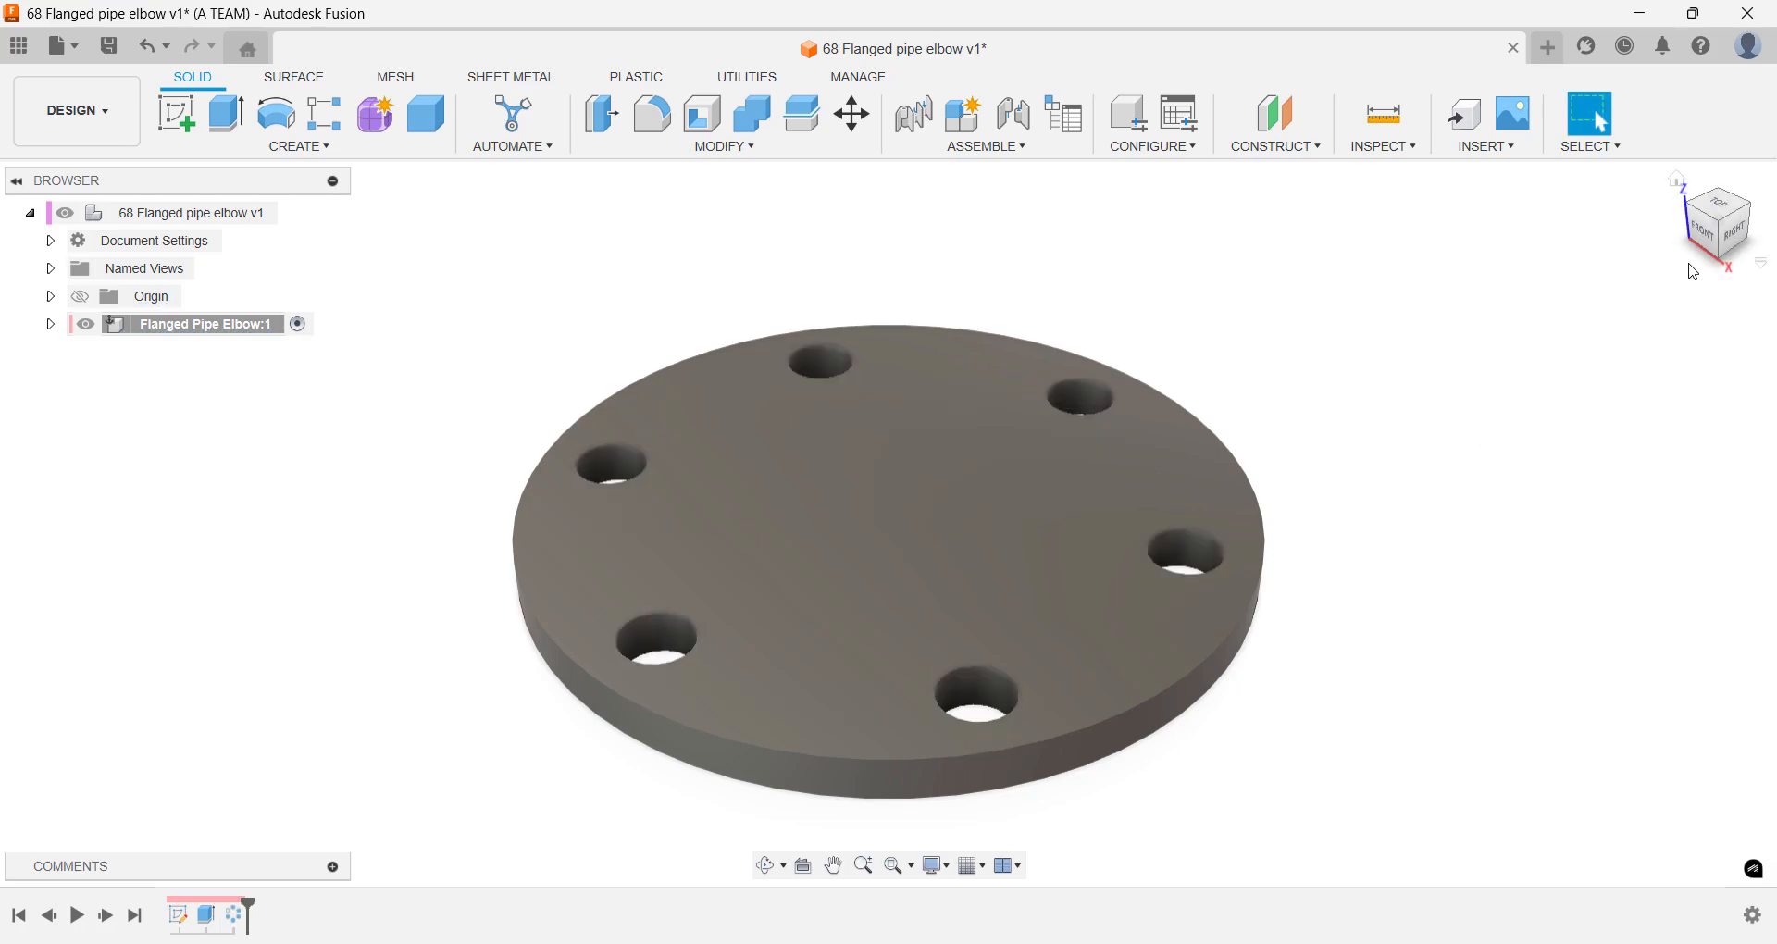
- Start a sketch on the flange's top face and draw a 25 mm diameter circle centred on the origin
click(1718, 215)
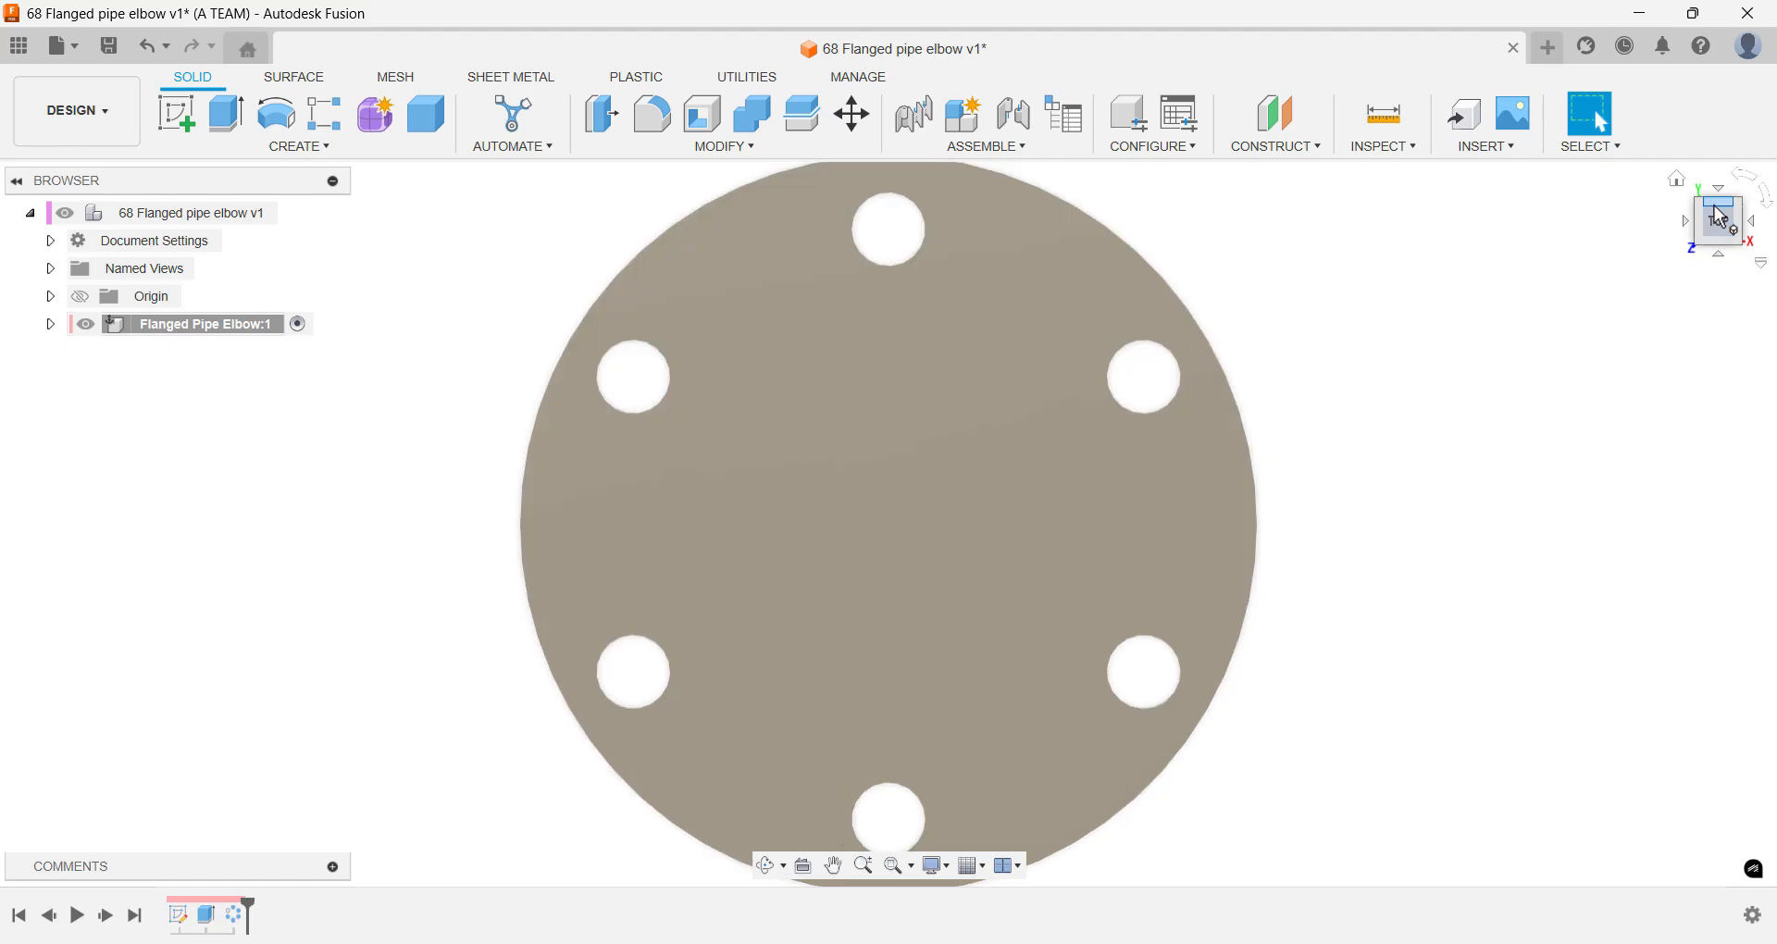
click(1677, 182)
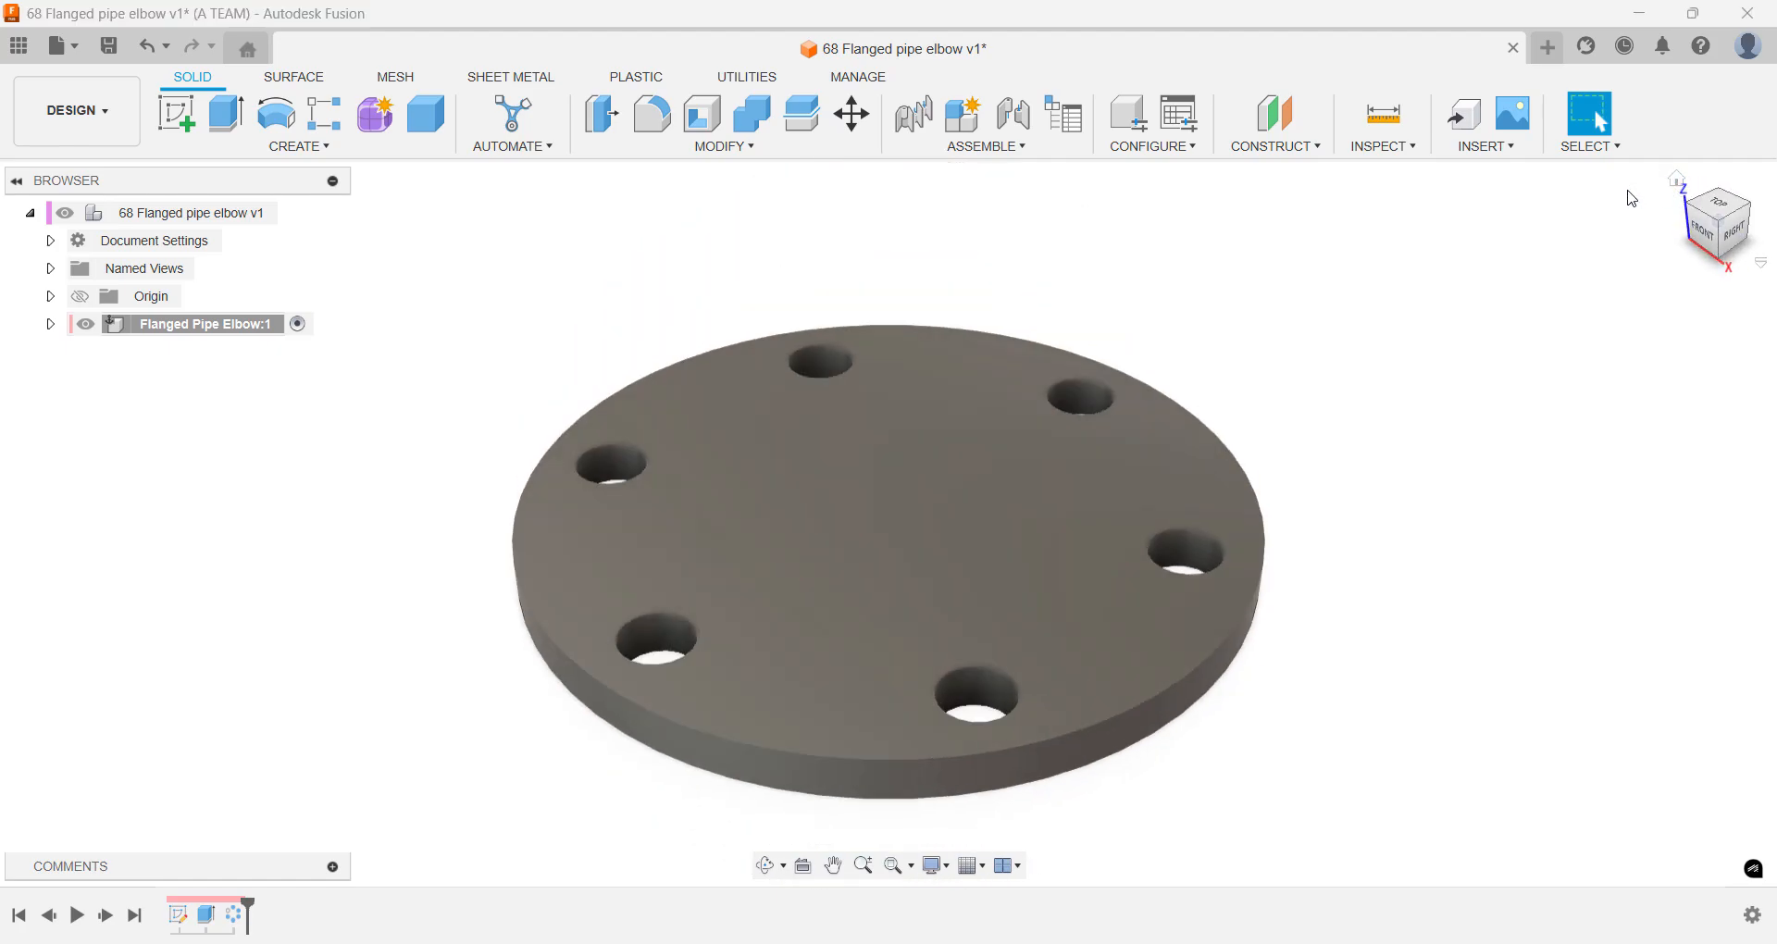
text(s)
text(ske)
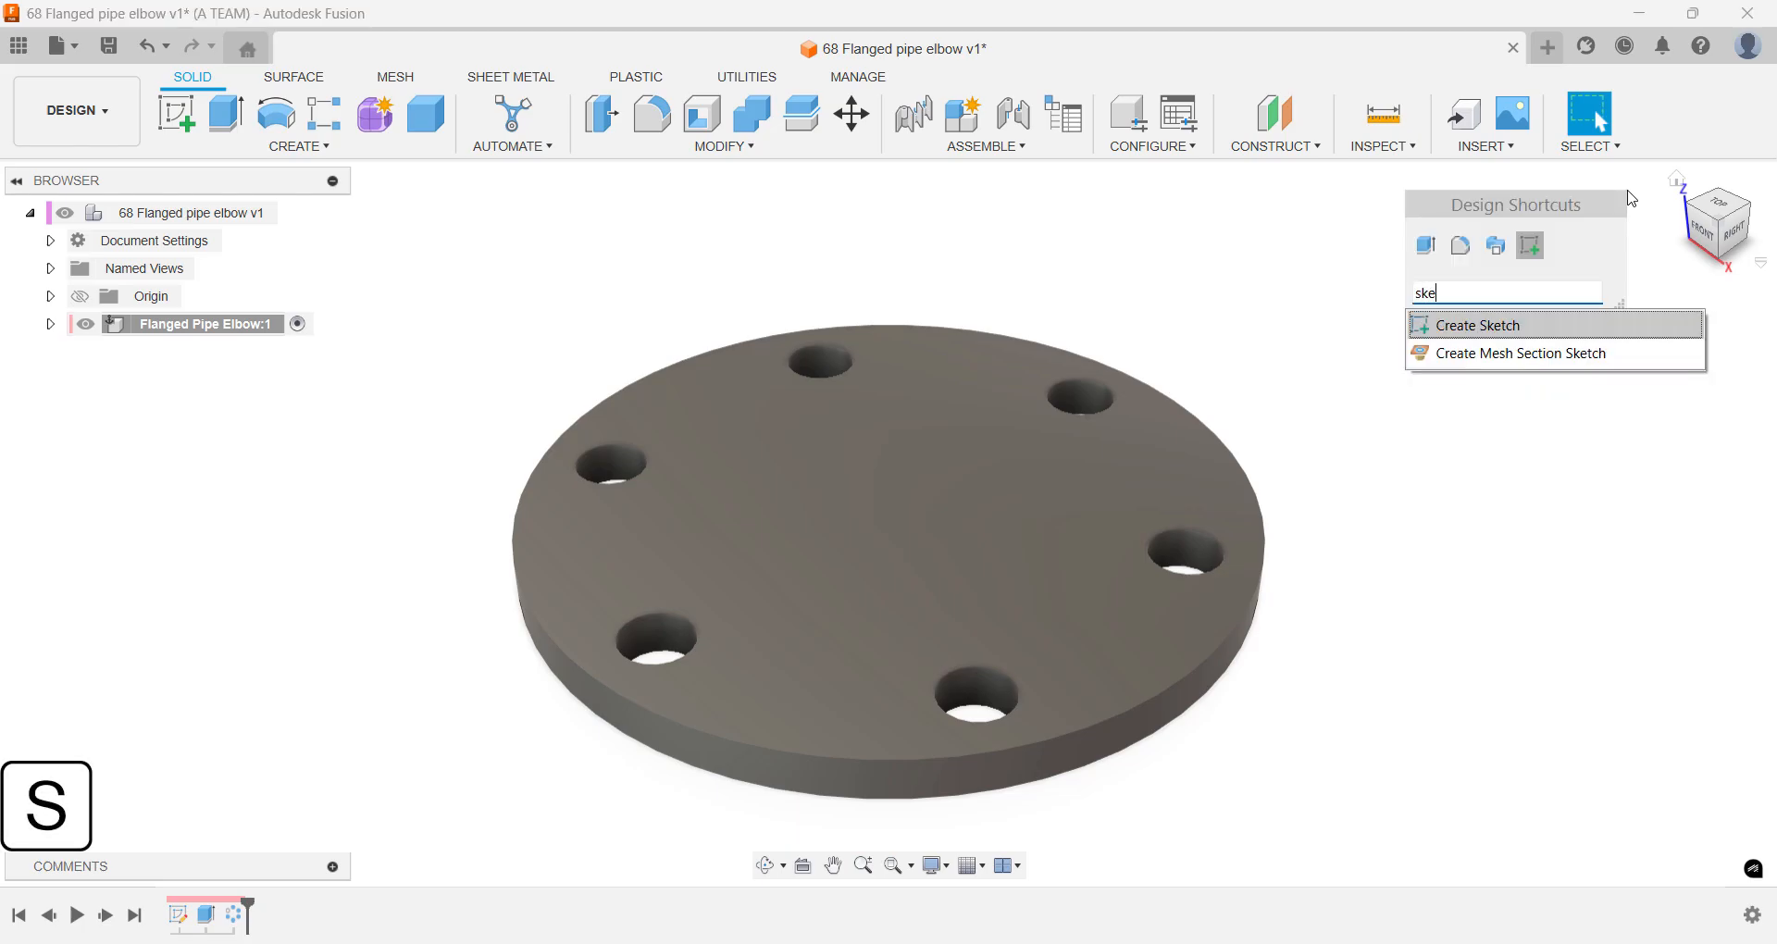
key(Return)
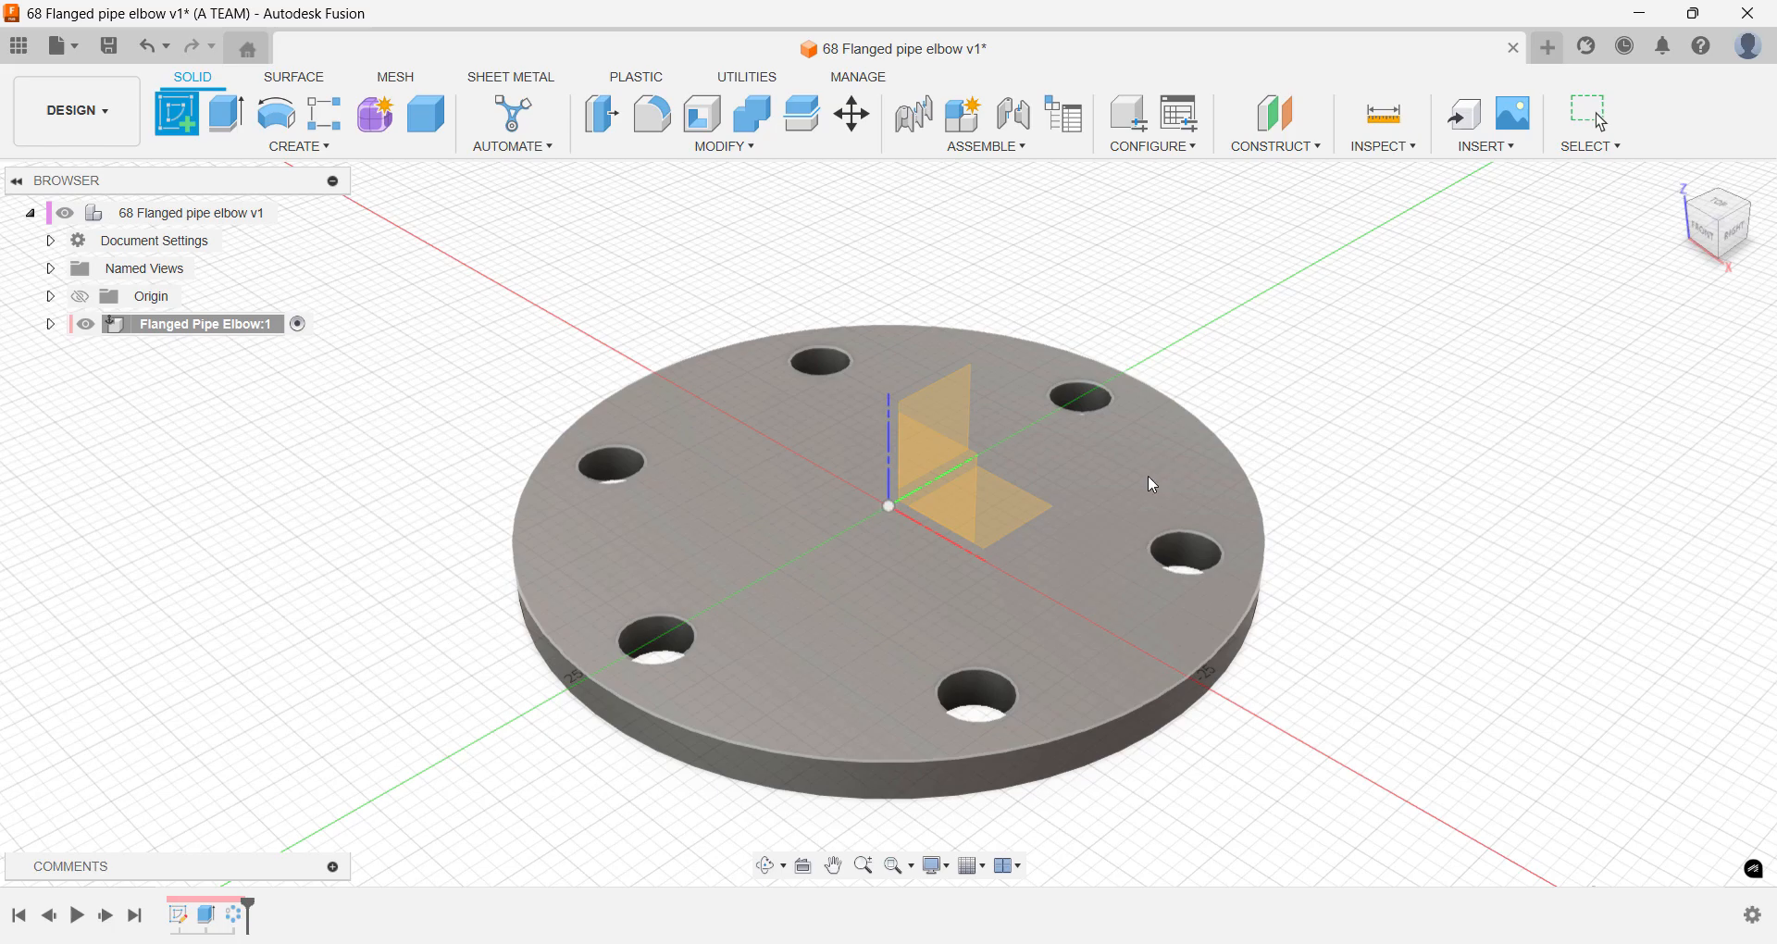
click(1148, 476)
key(c)
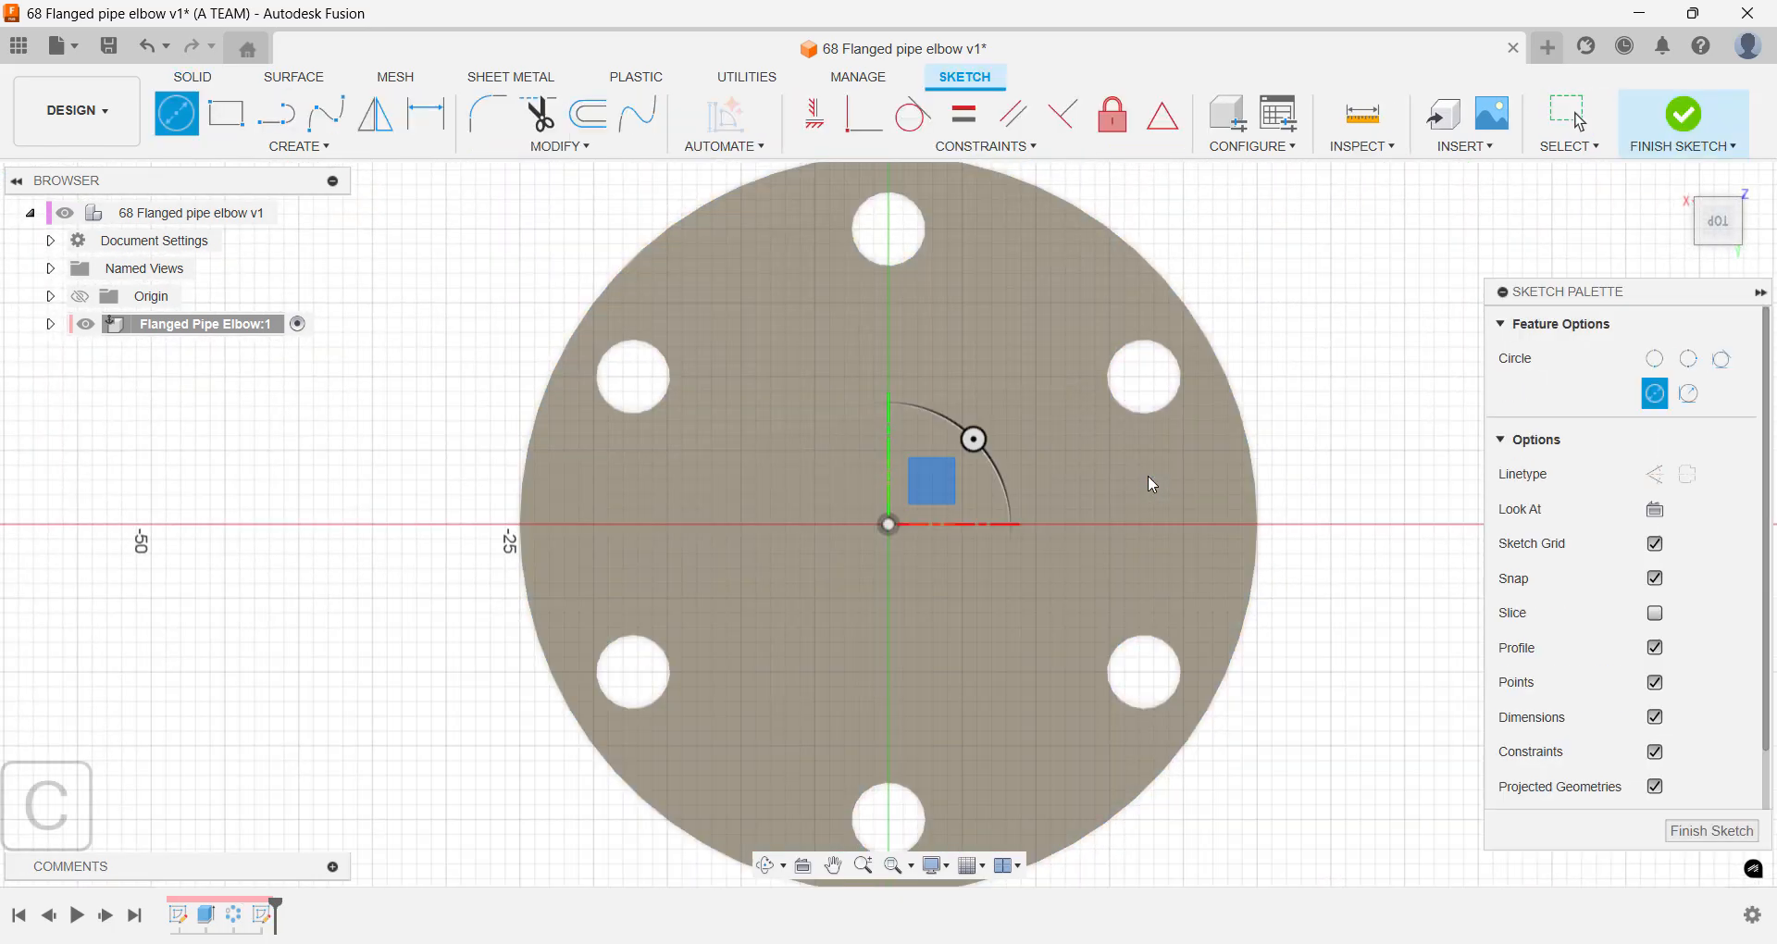
click(889, 525)
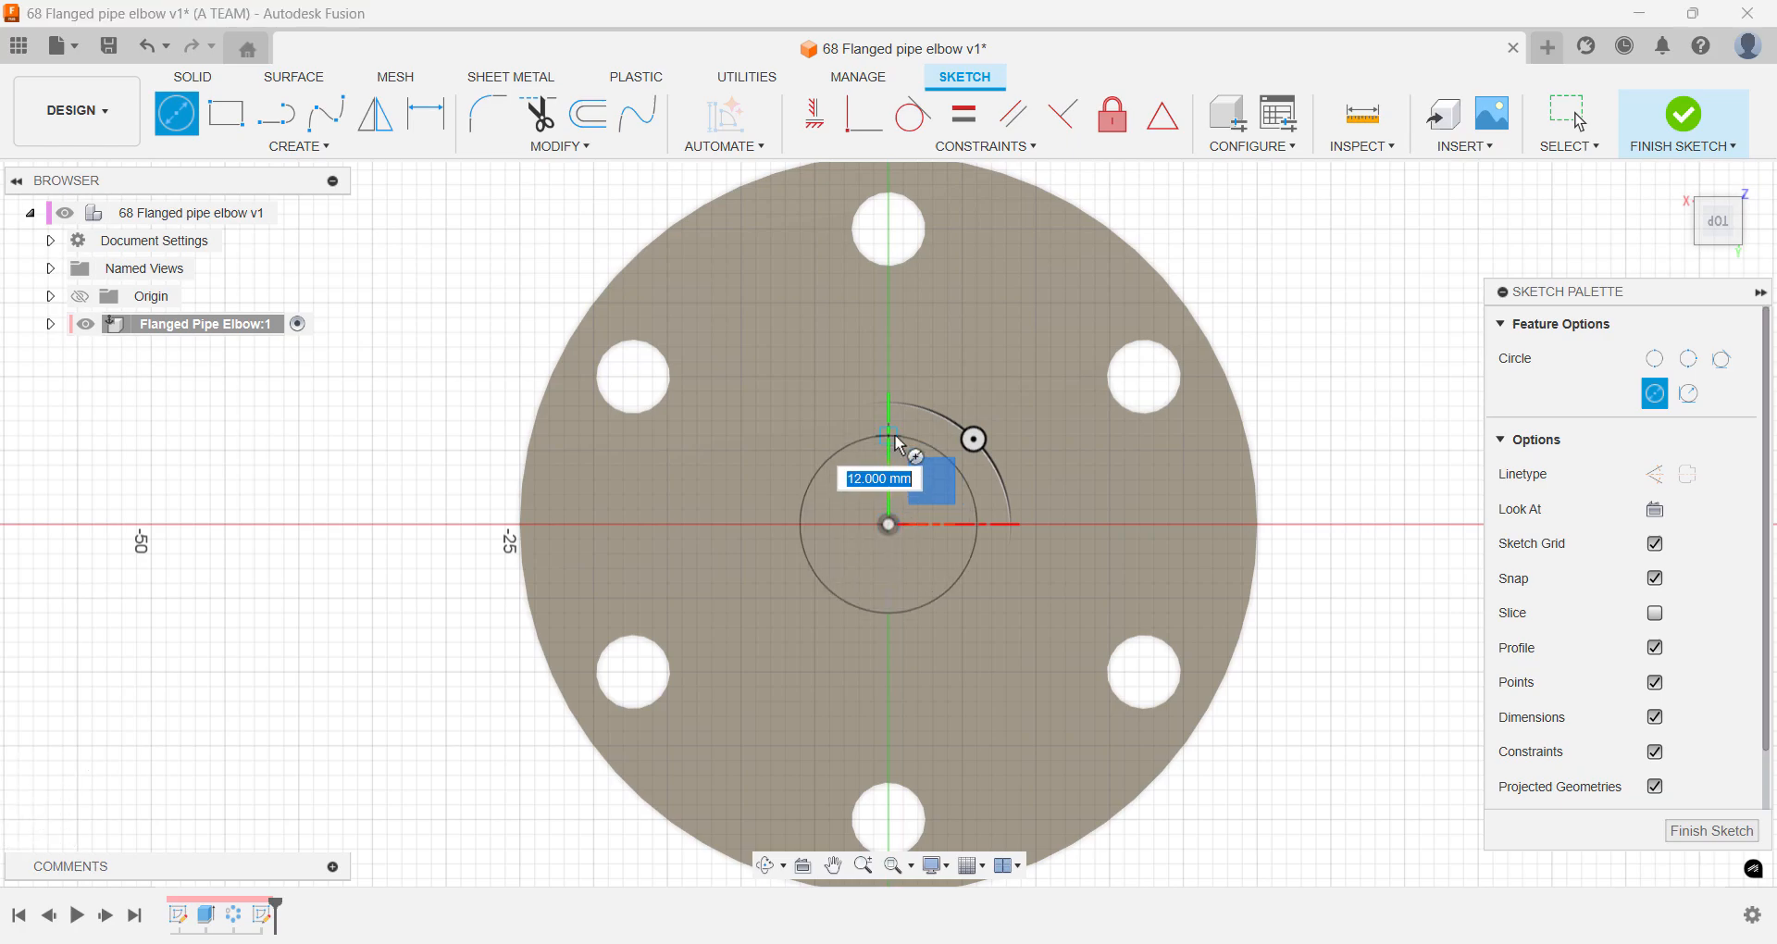
text(25)
key(Tab)
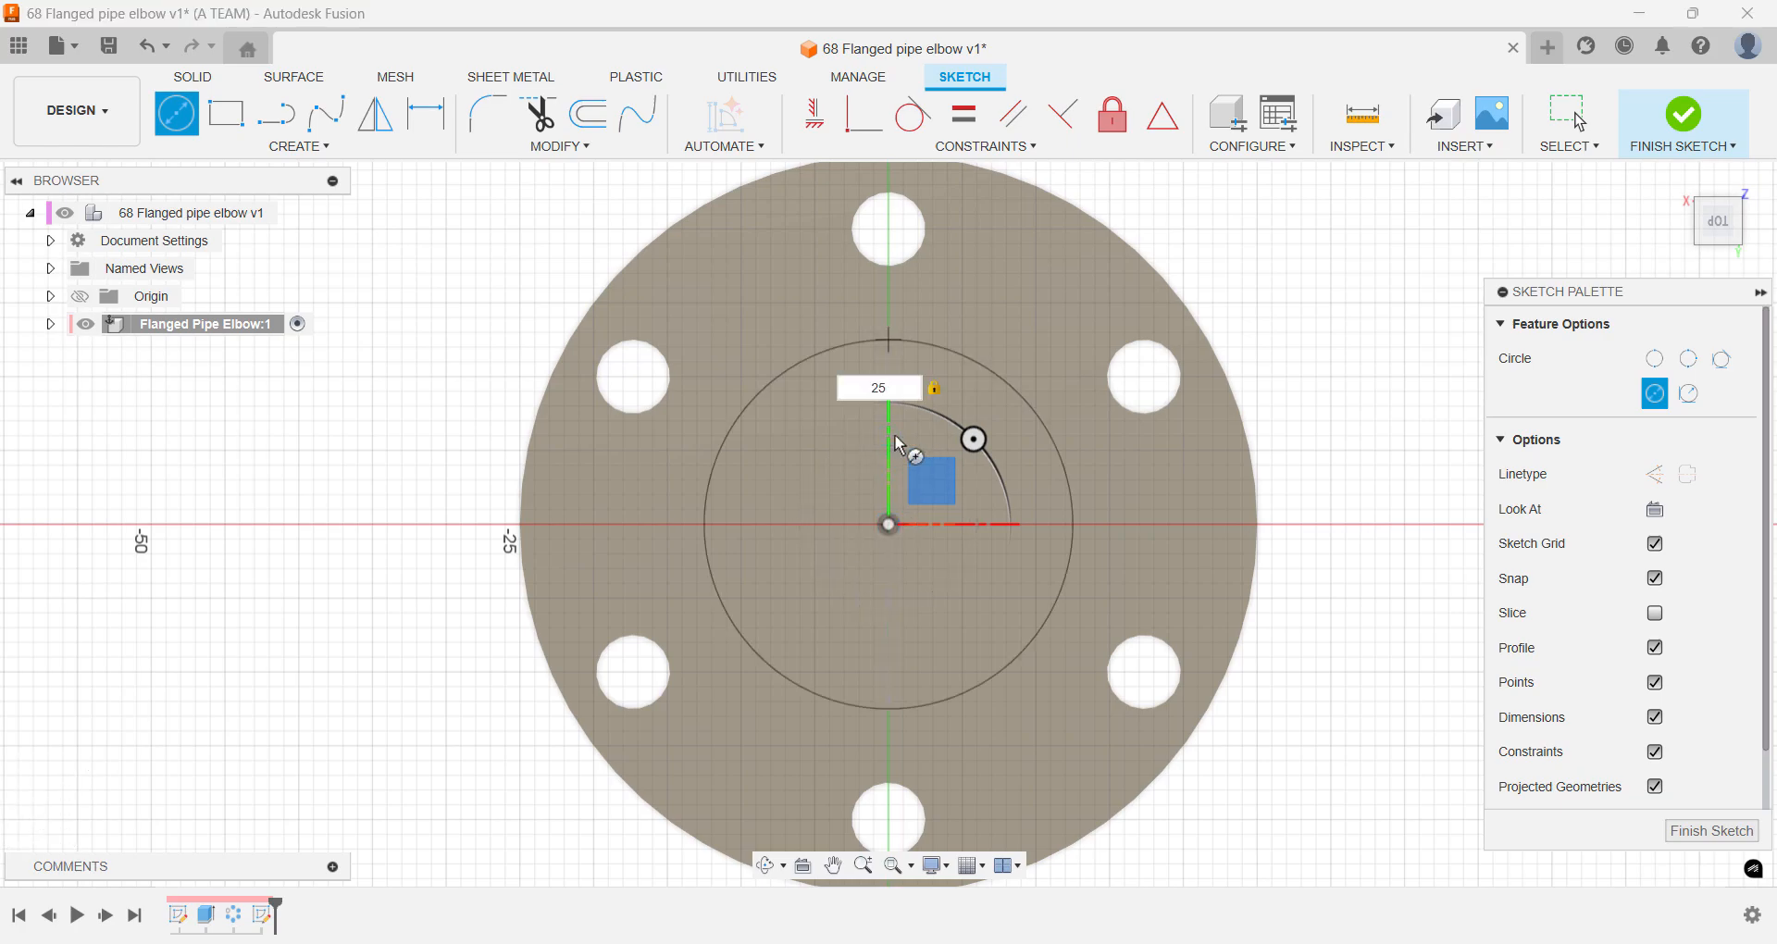
key(Return)
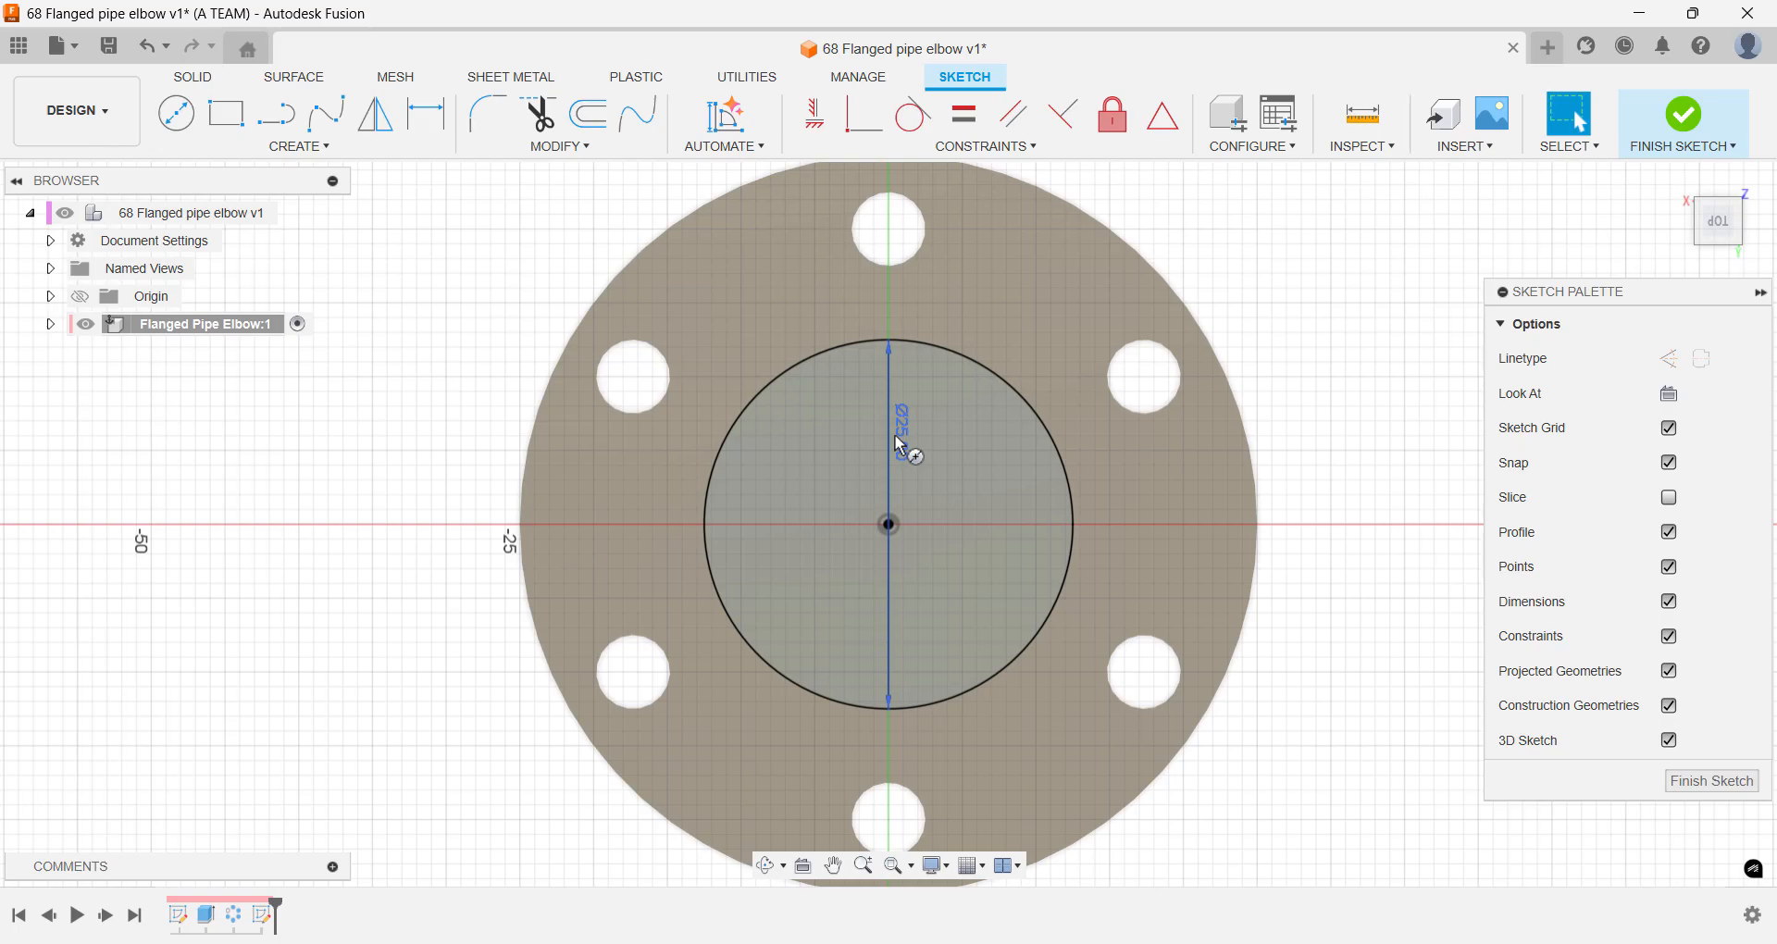
- Offset the 25 mm circle outward by 2.5 mm
key(o)
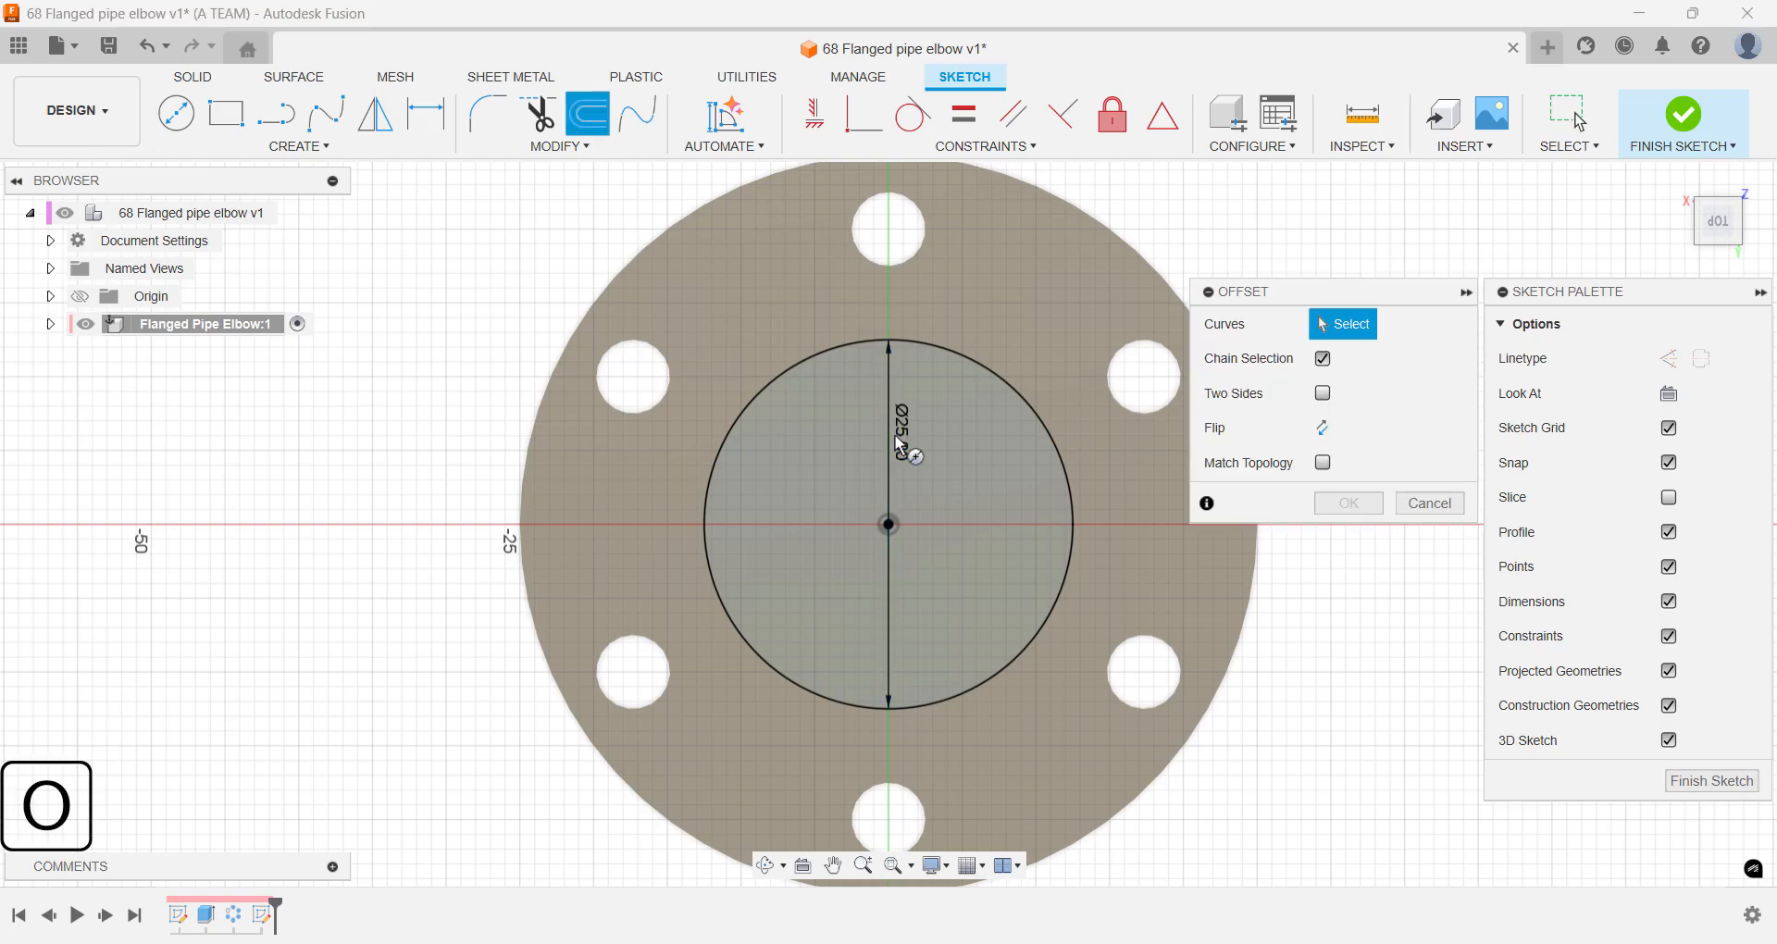
click(947, 351)
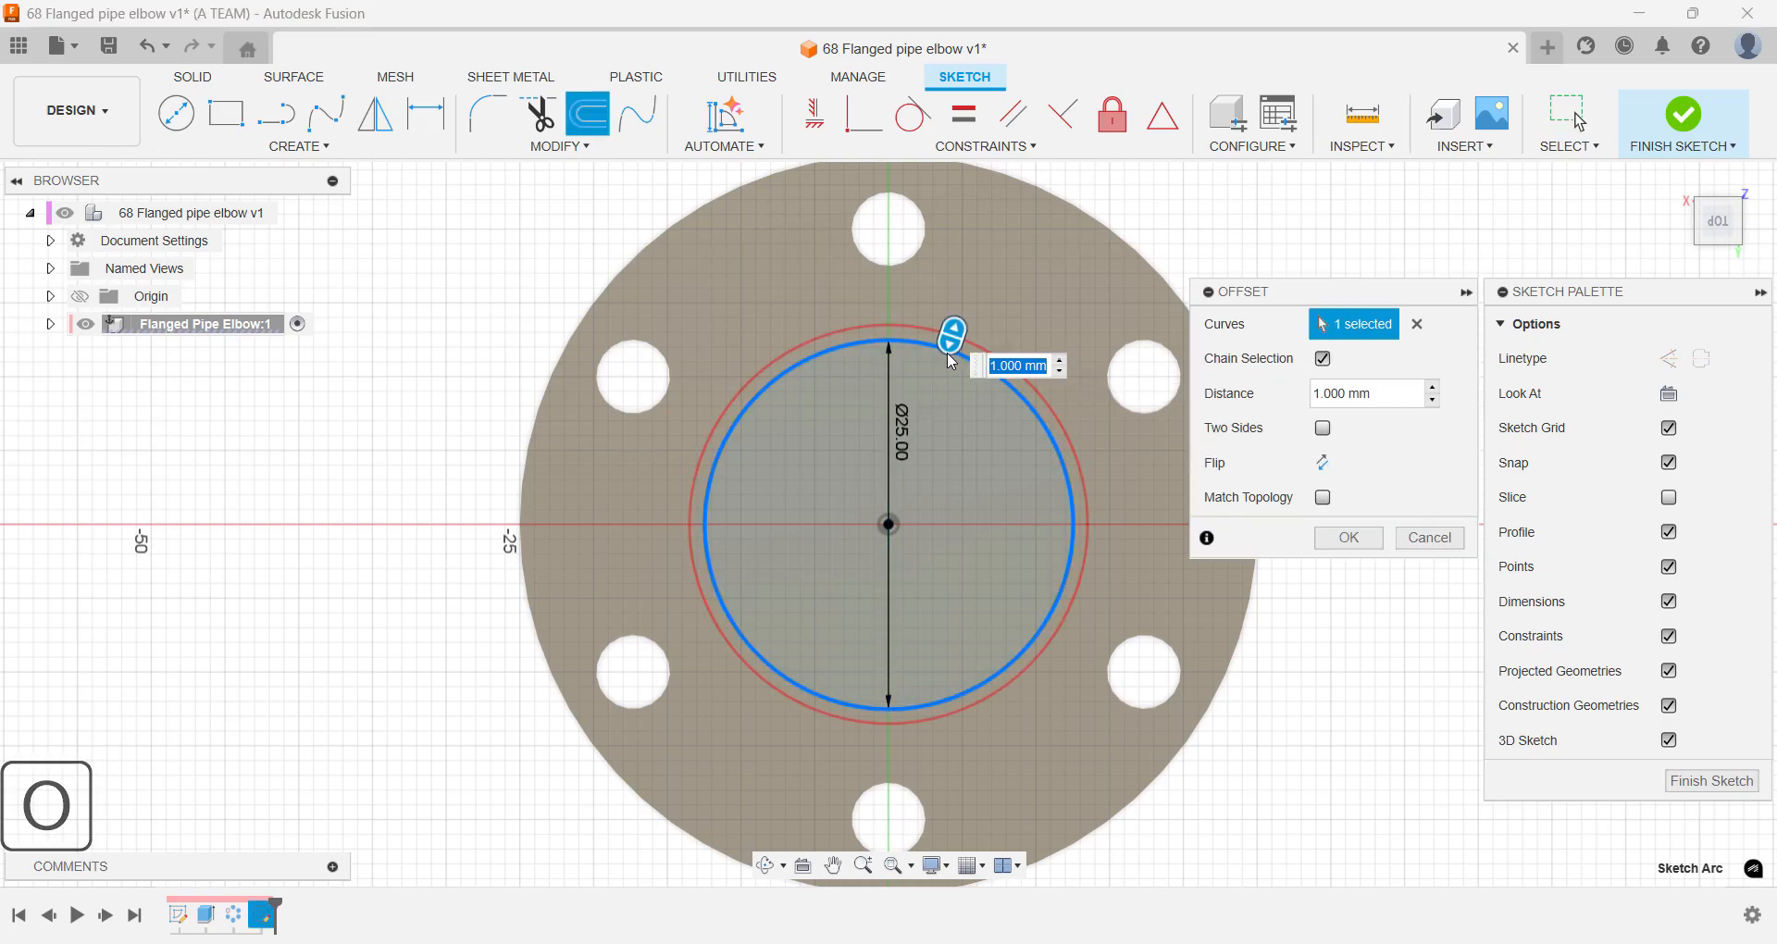
text(2.5)
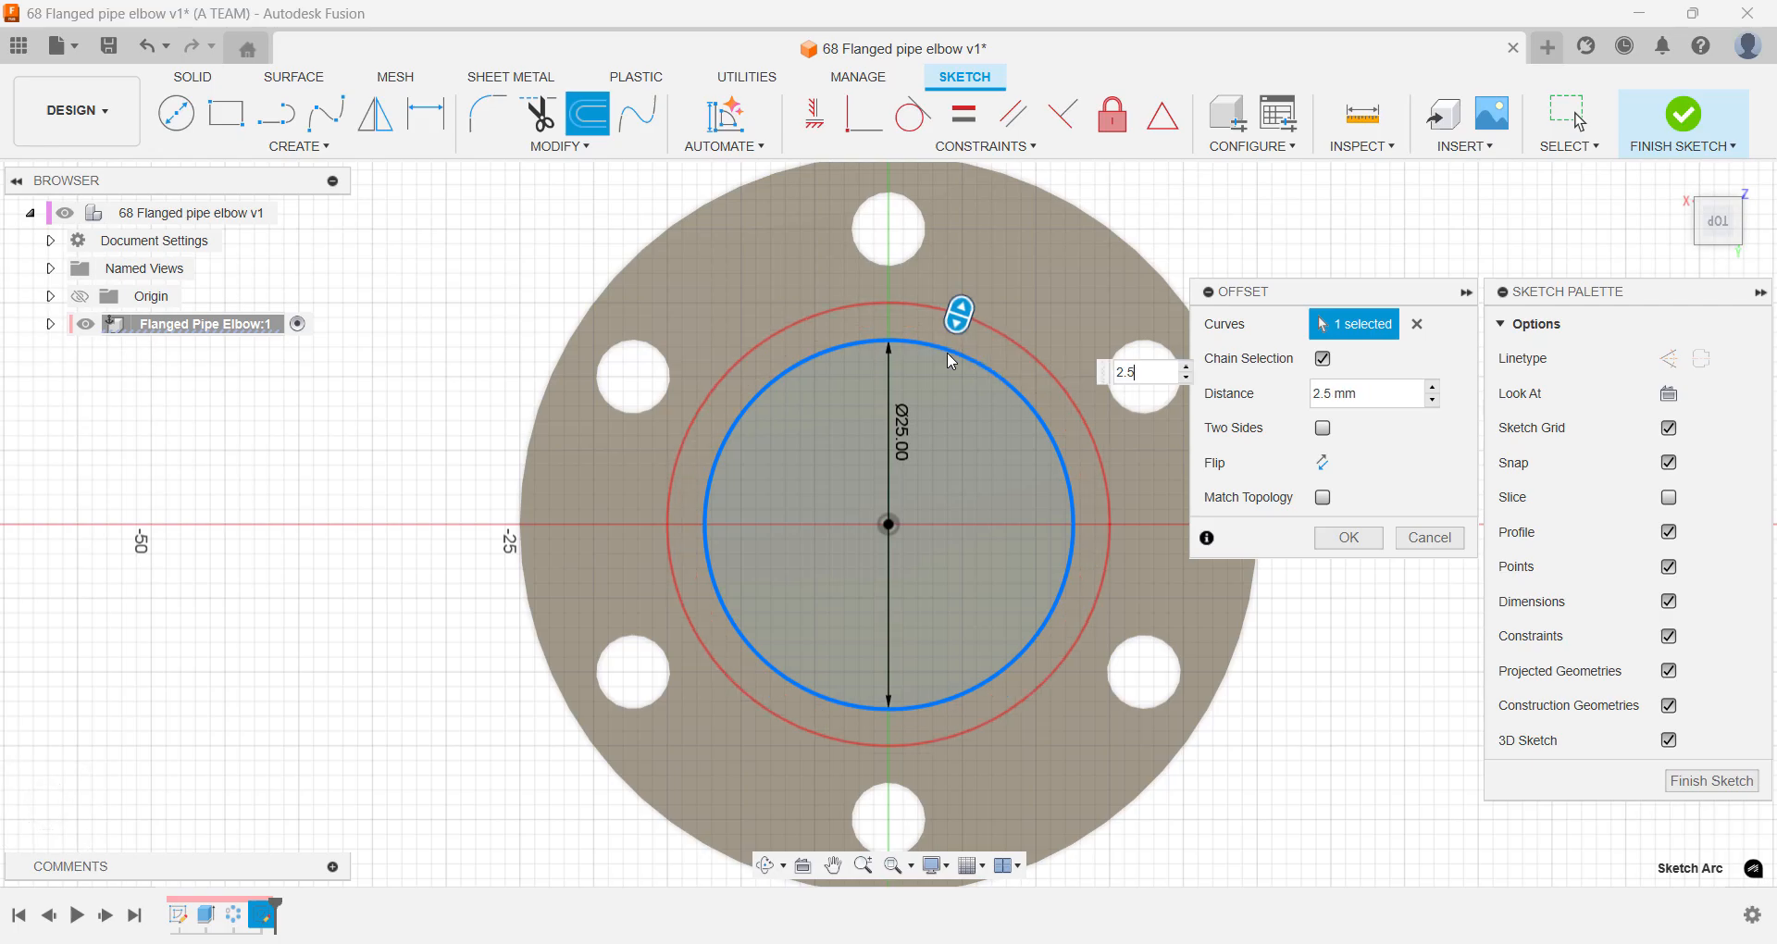
key(Return)
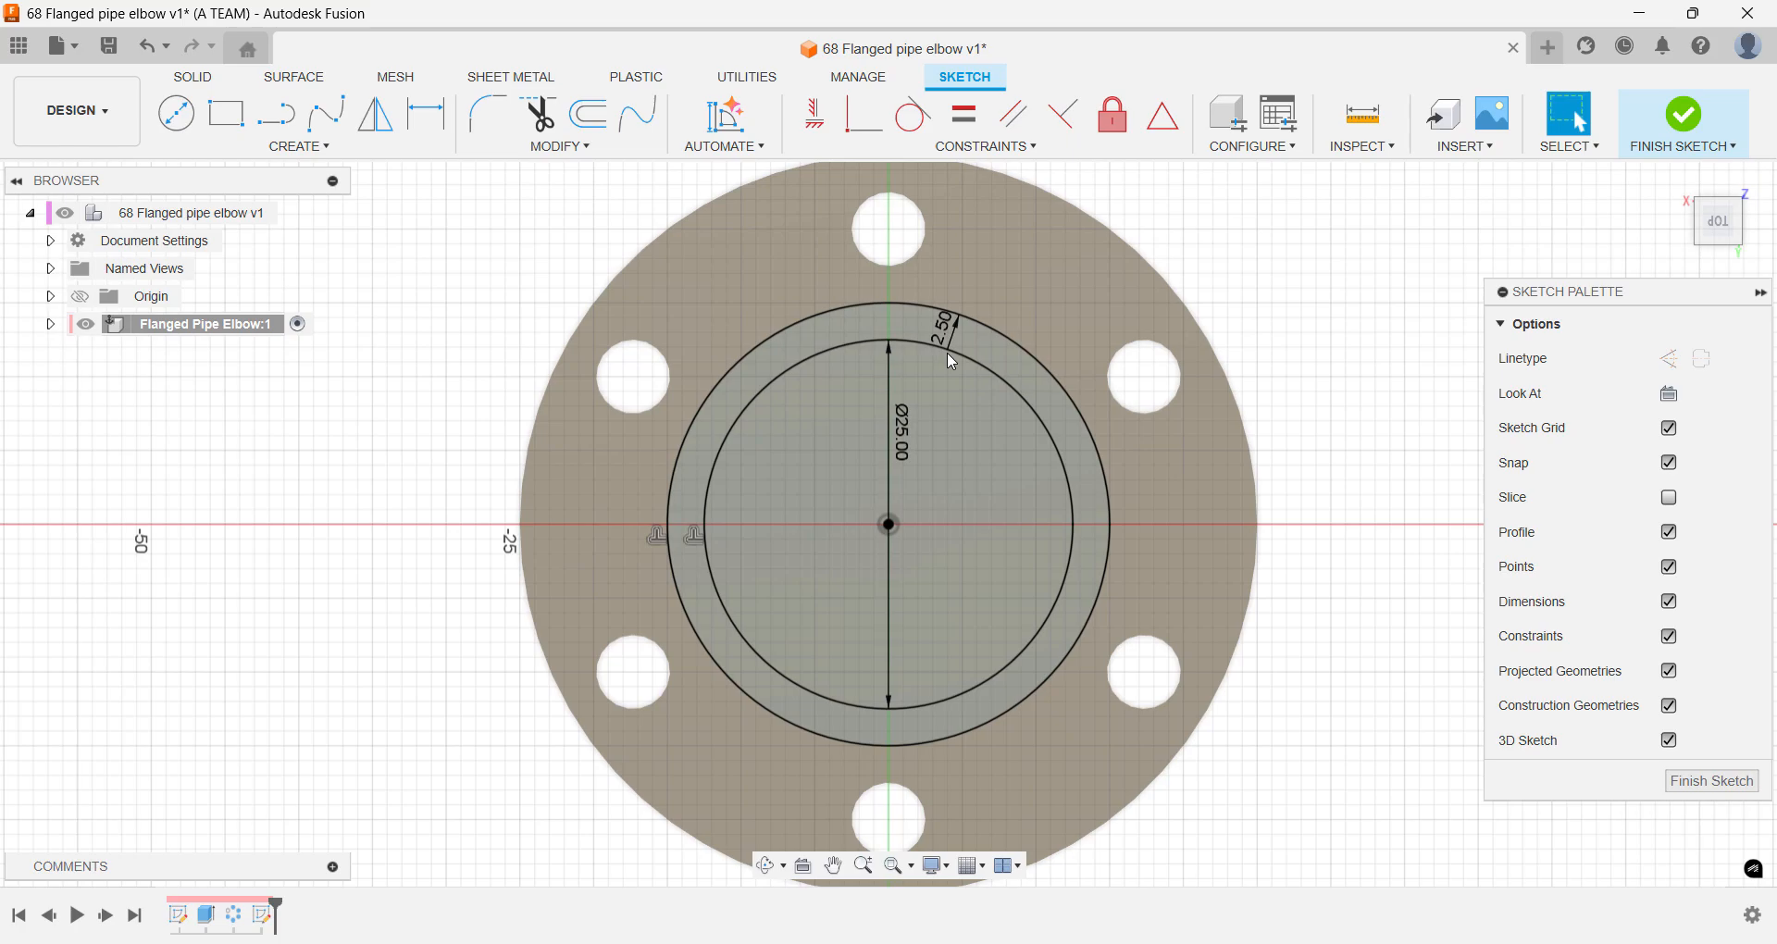
- Extrude the inner 25 mm circle profile by -3 mm as a cut through the flange
key(e)
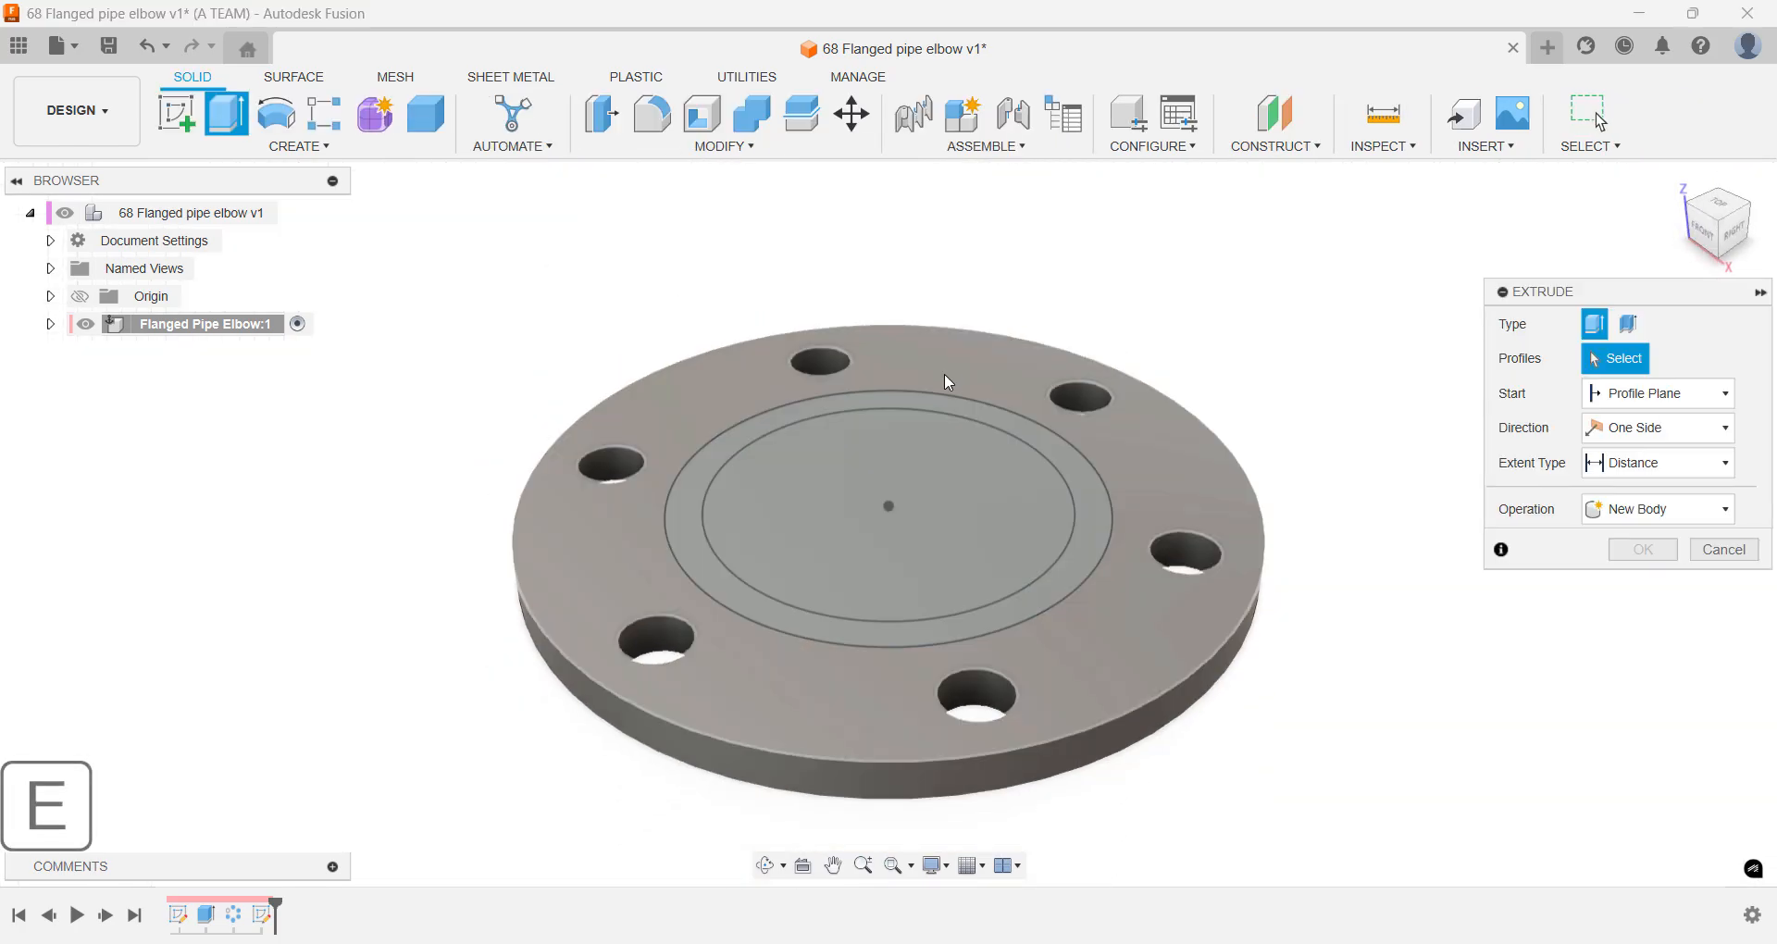
click(935, 474)
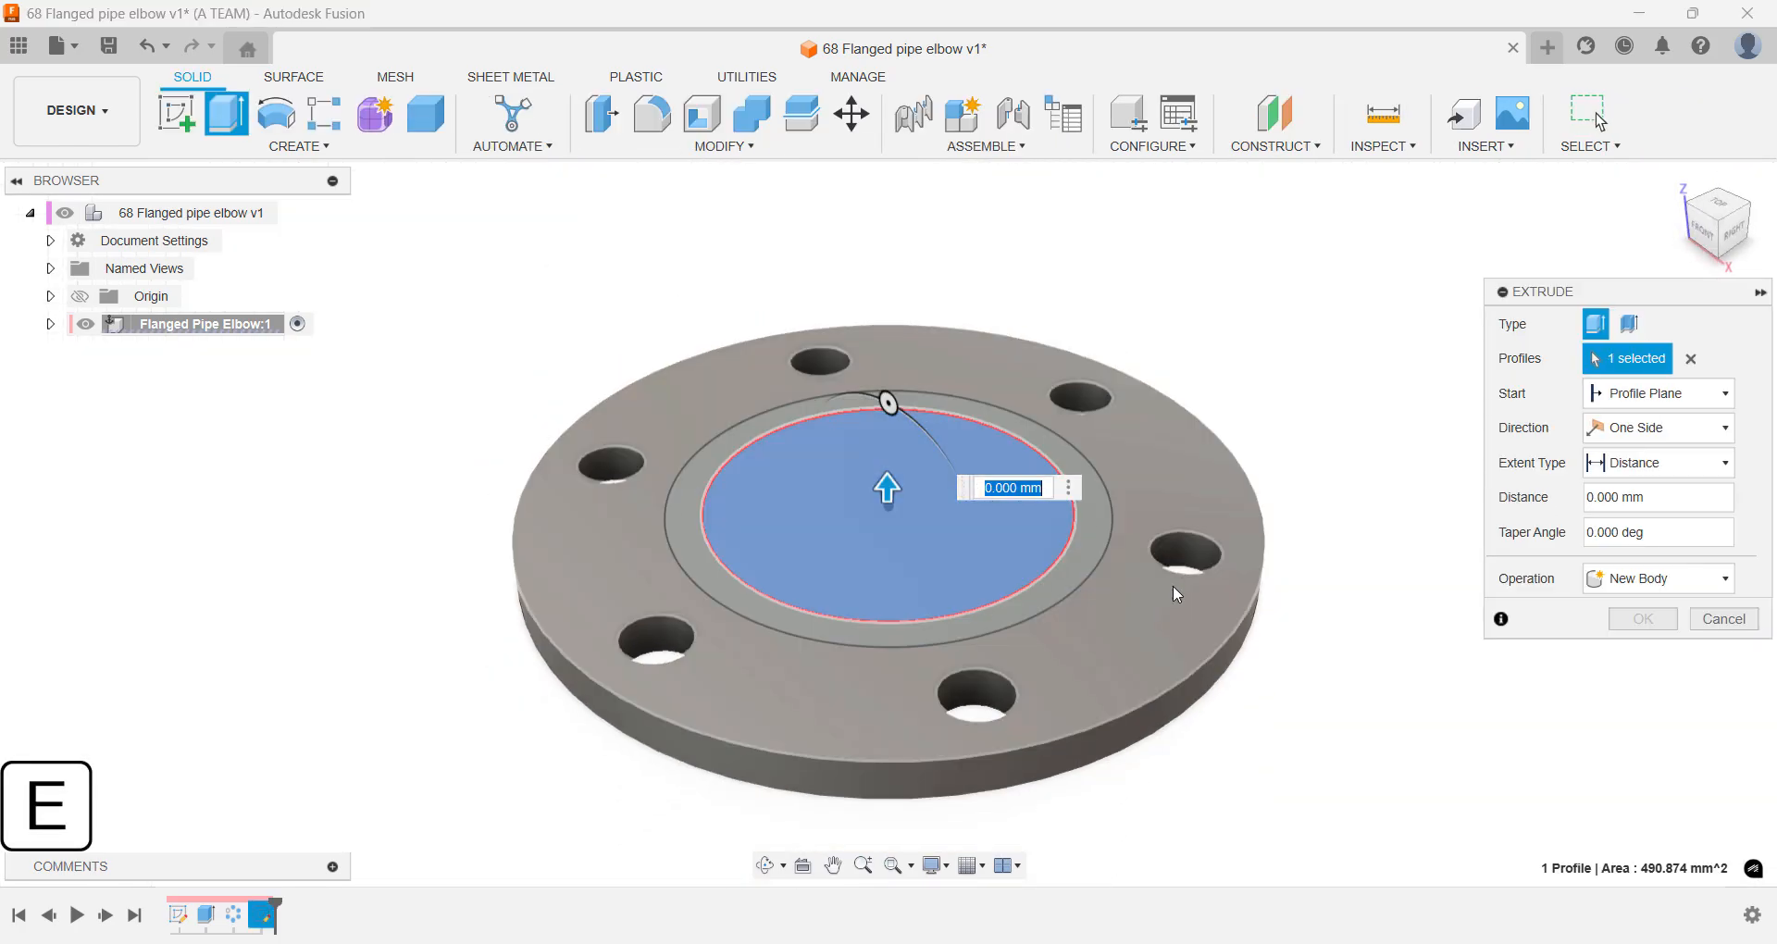
shift+middle_drag(1313, 642, 1302, 549)
text(-3)
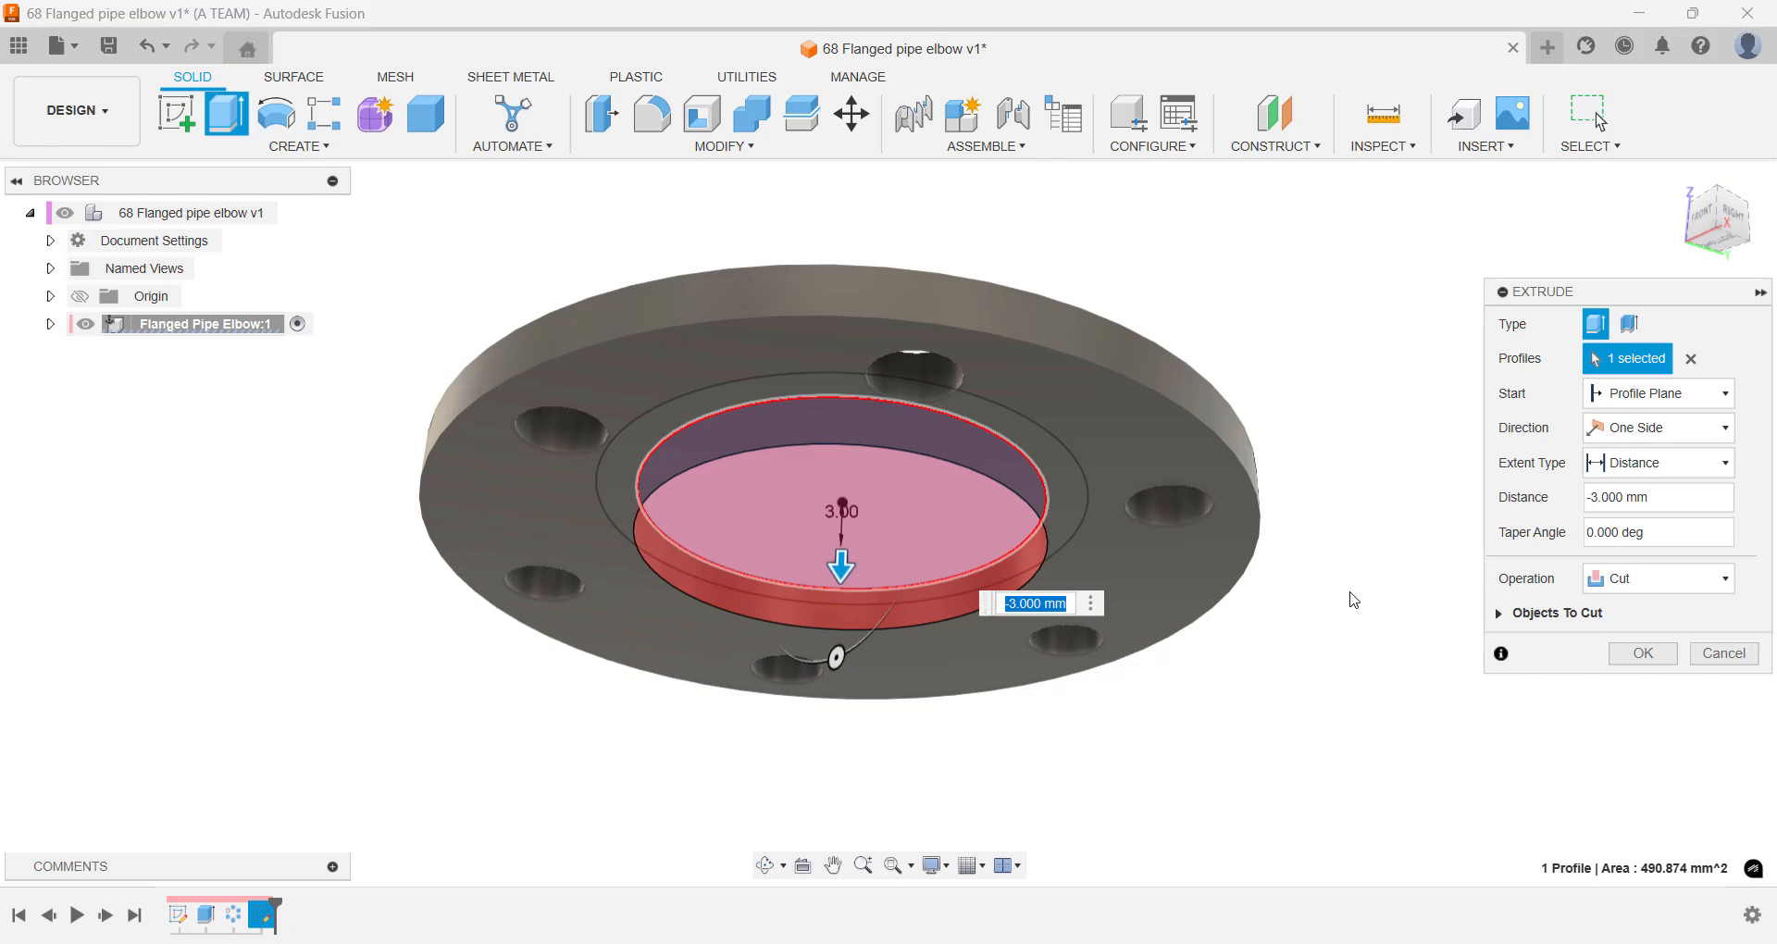
click(1640, 654)
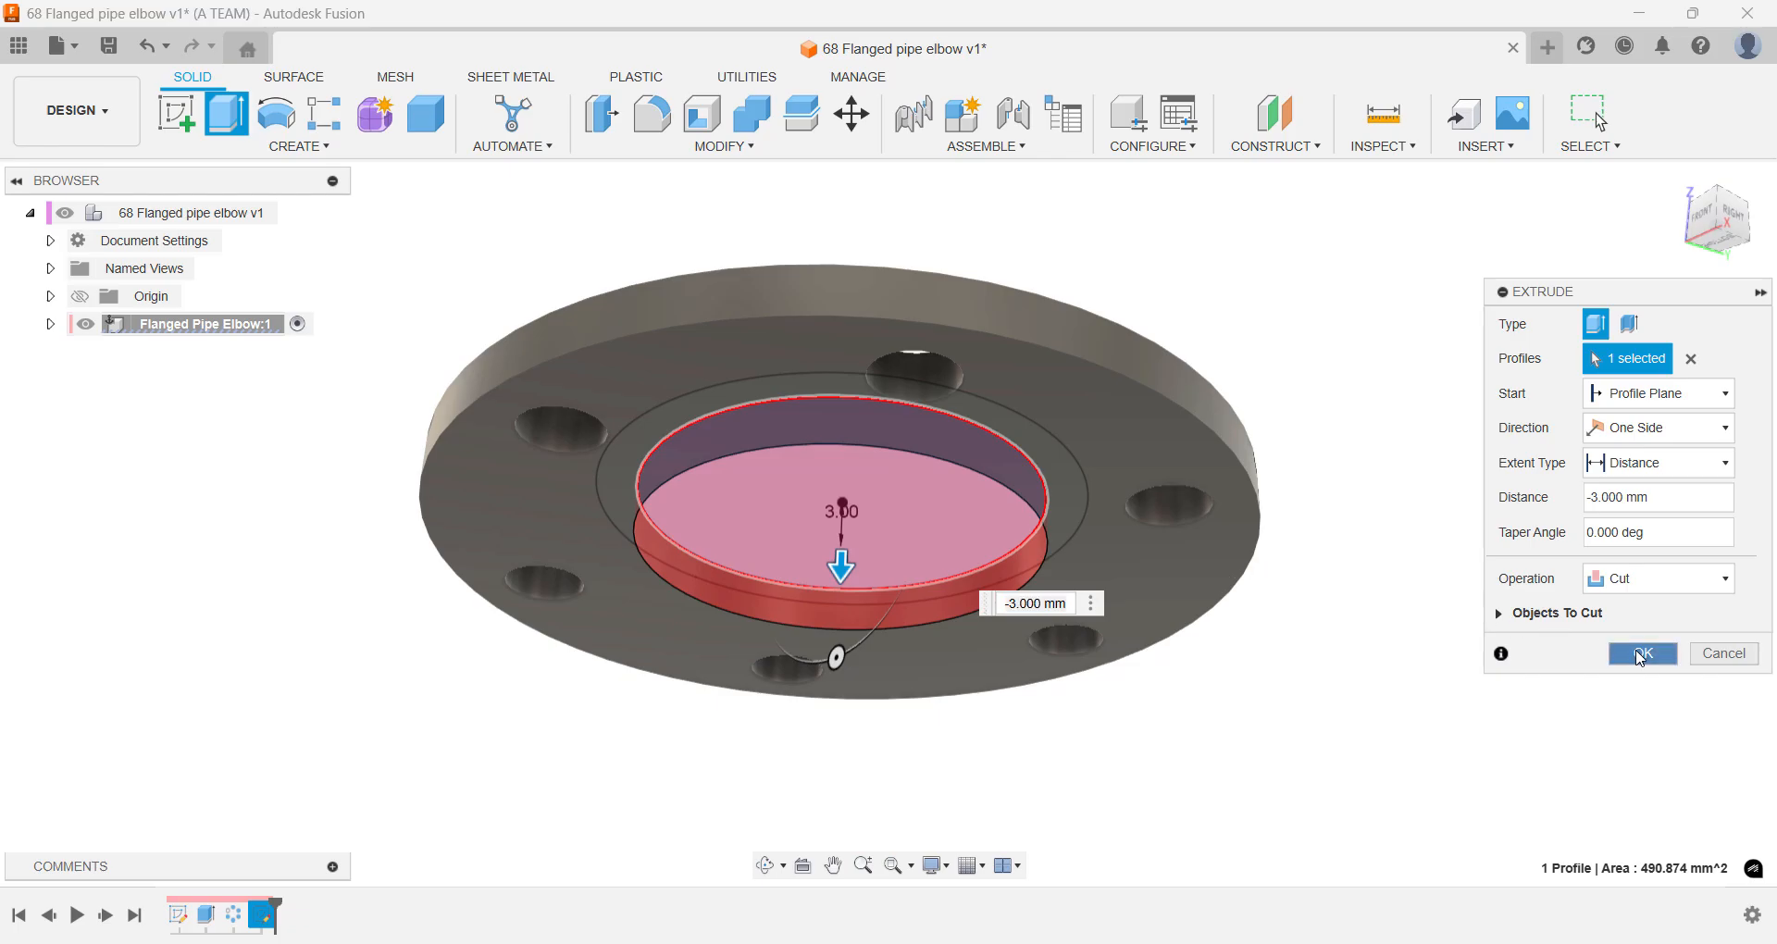
- Create a copy of the flange body and move it 50 mm along the Z axis
click(1728, 223)
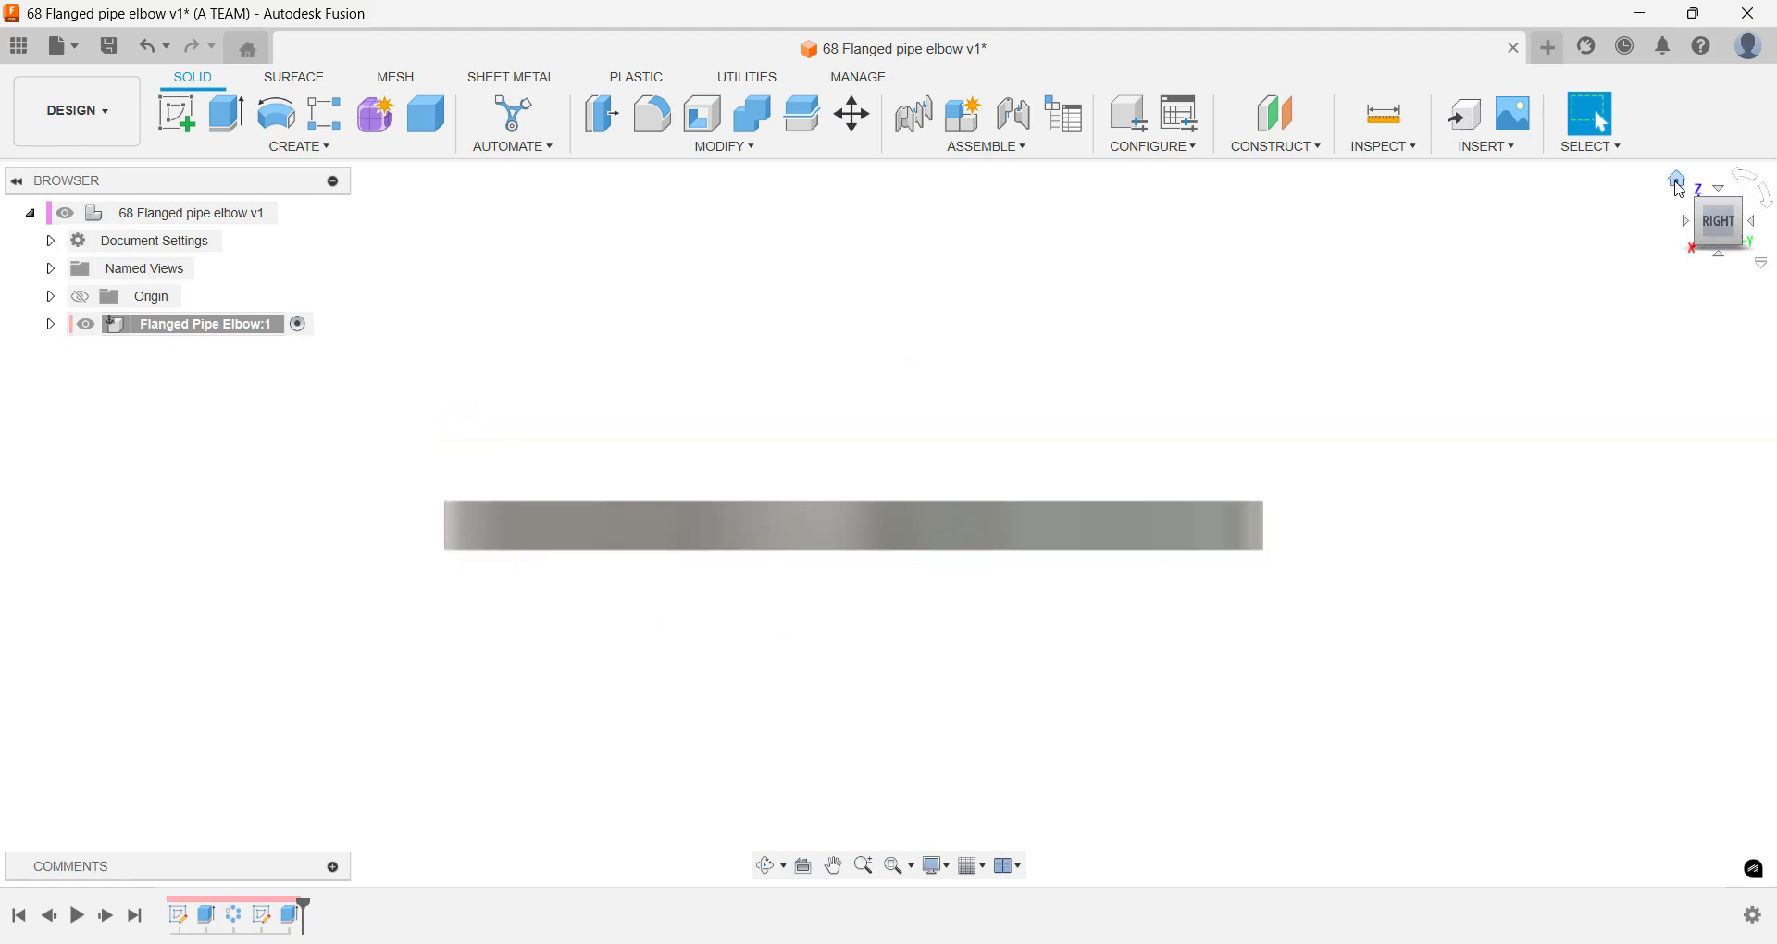
click(1679, 182)
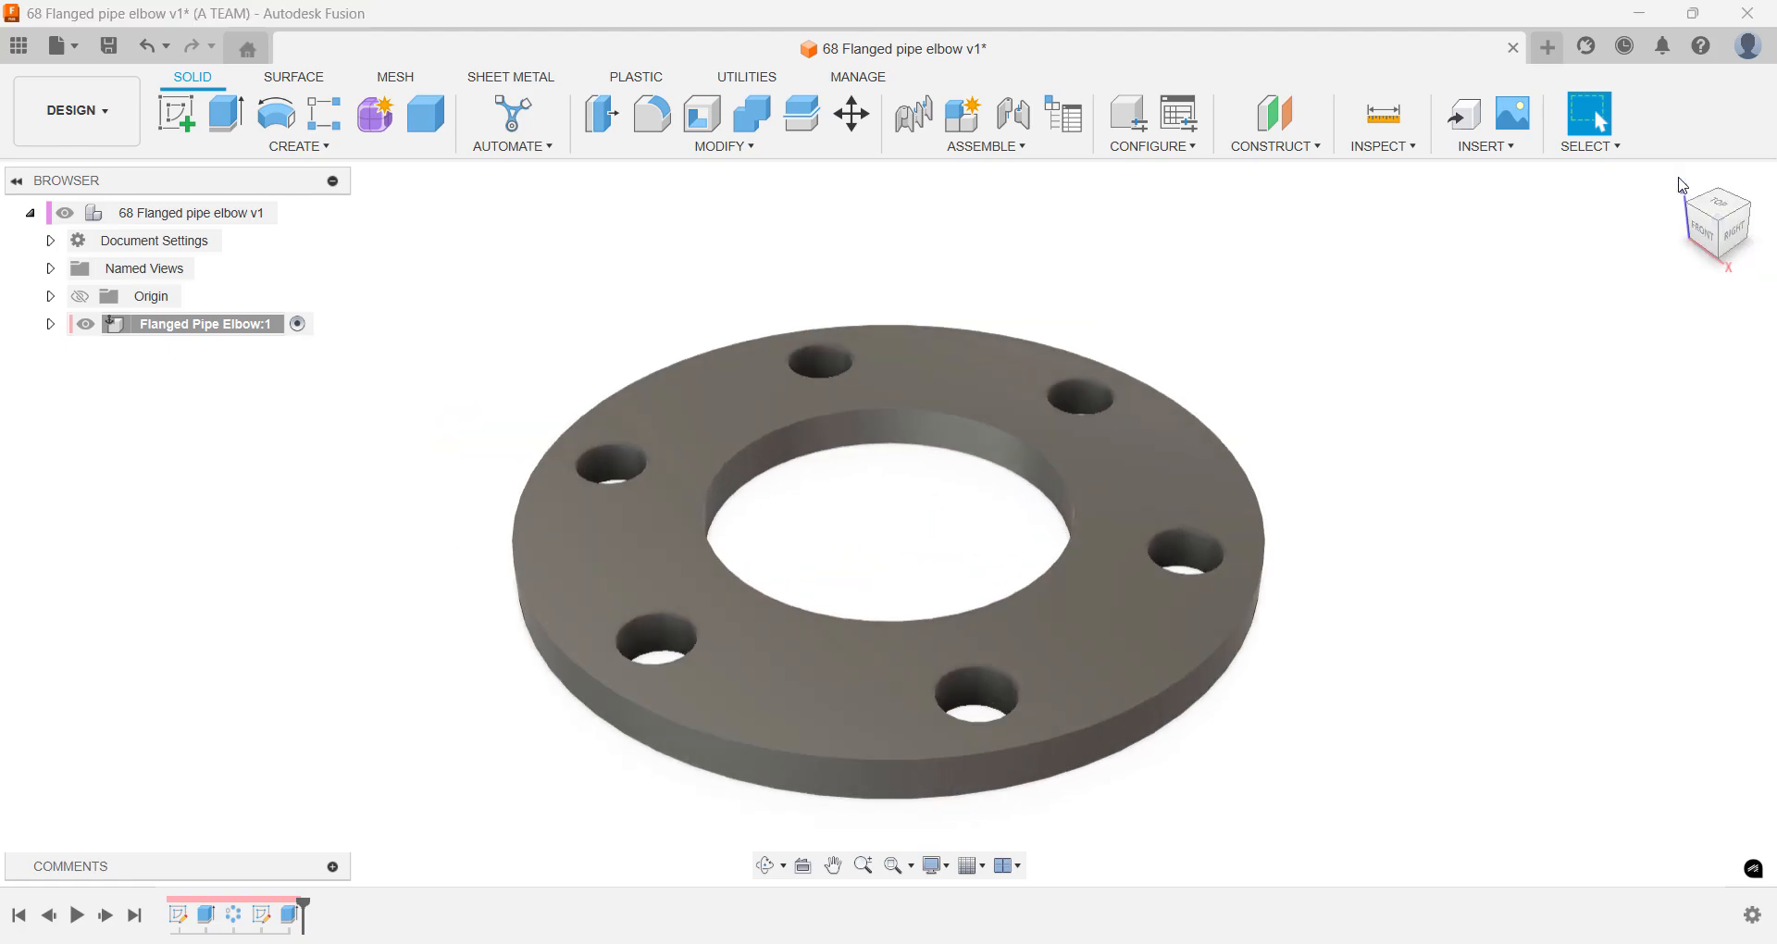
key(m)
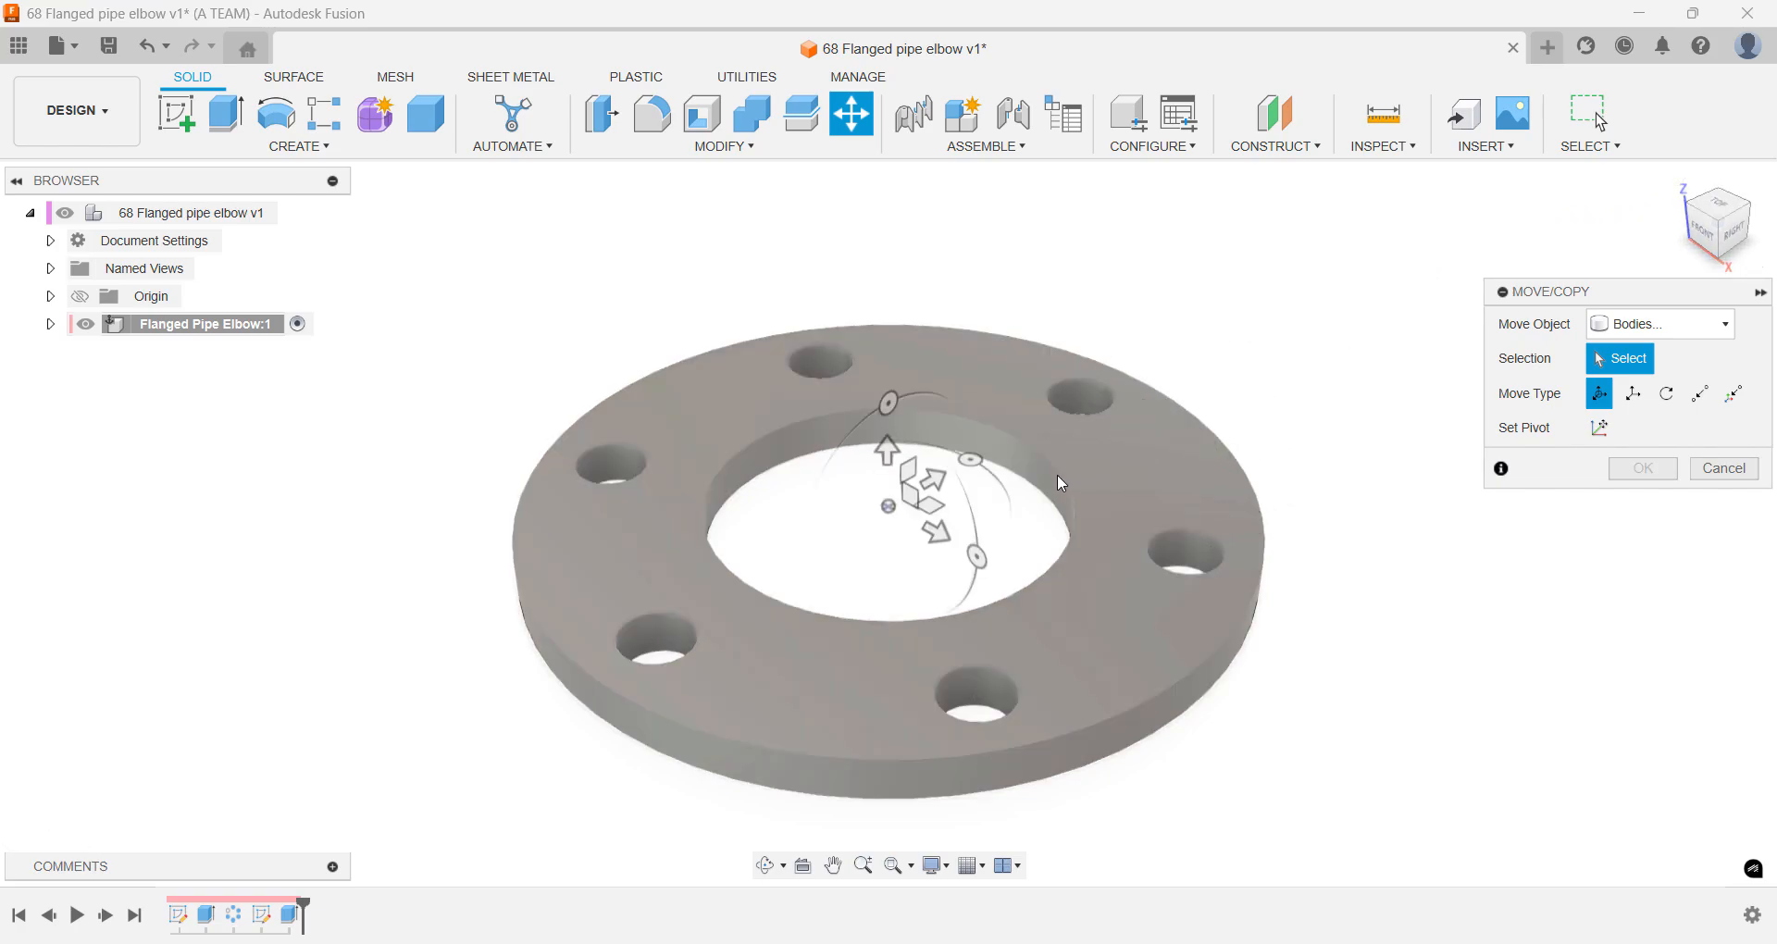
click(1059, 478)
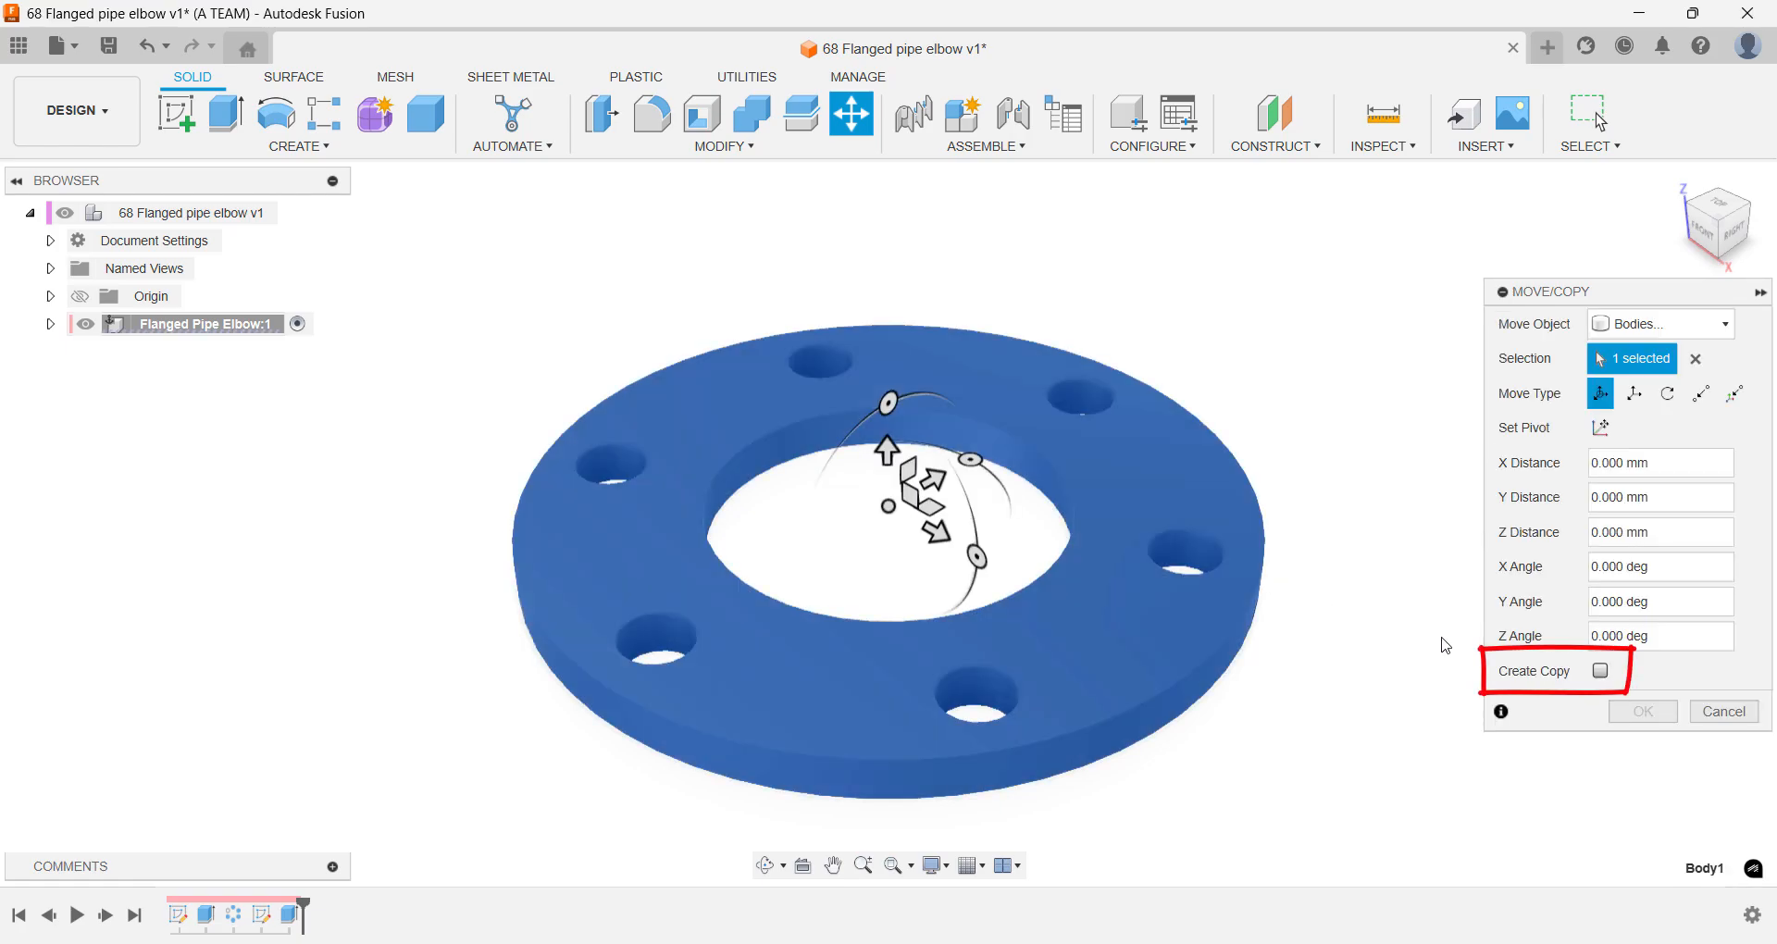
click(1601, 670)
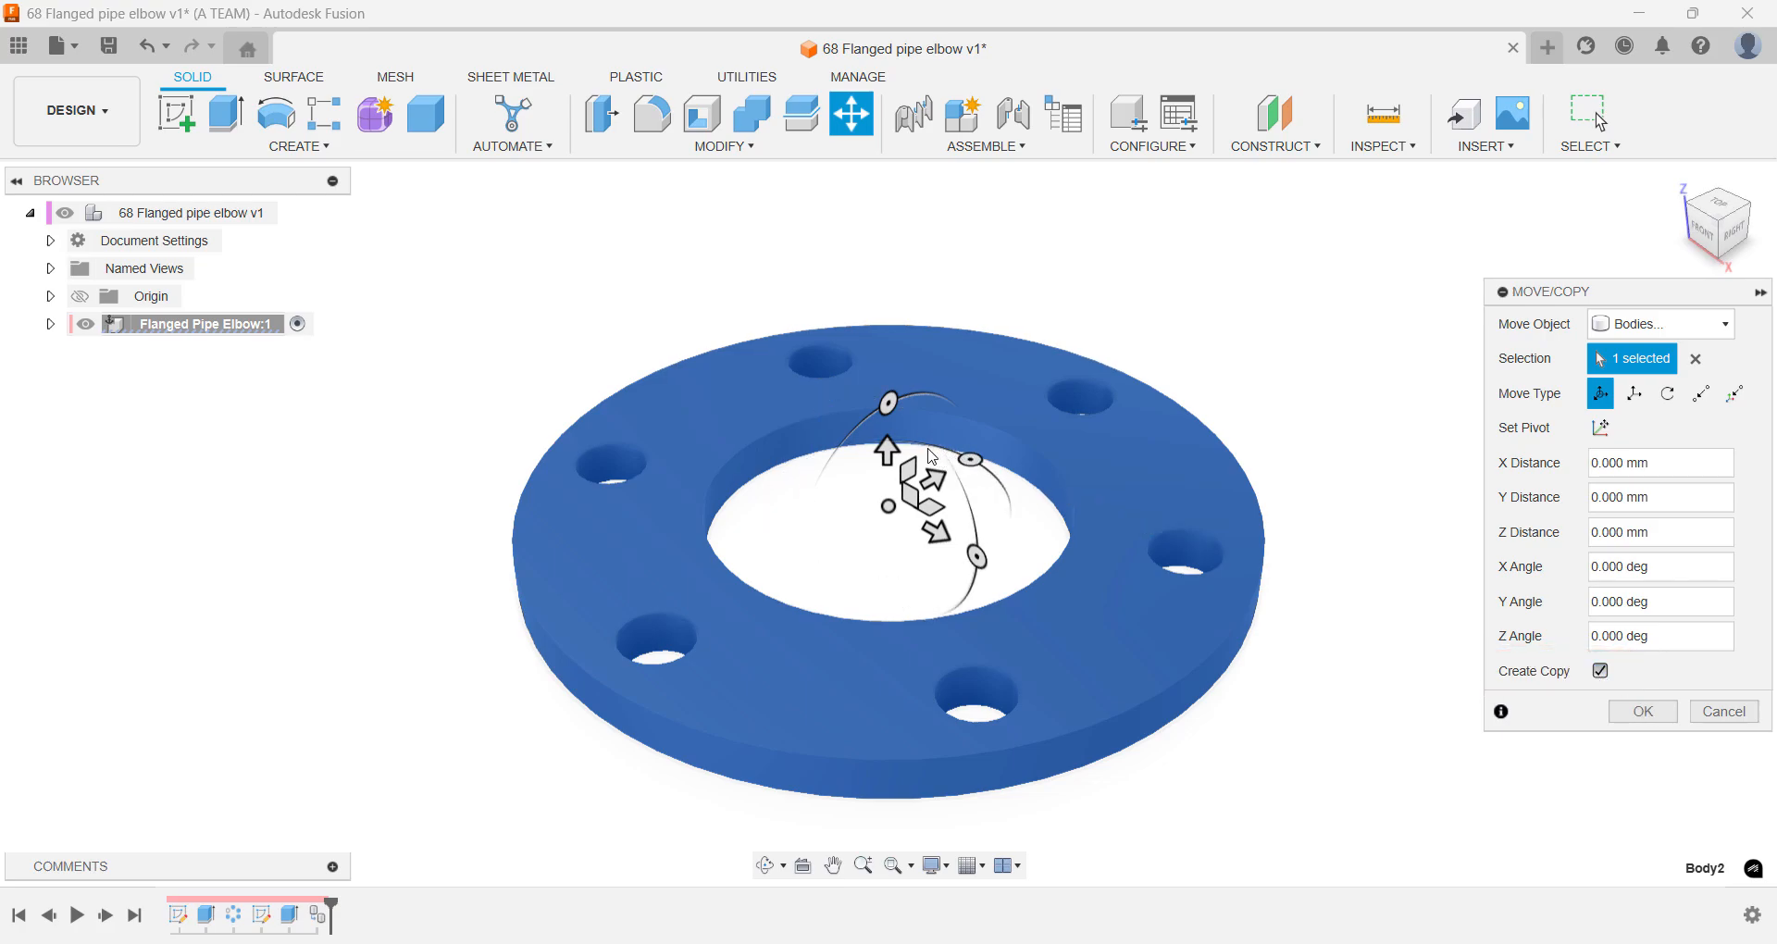
drag(887, 450, 893, 401)
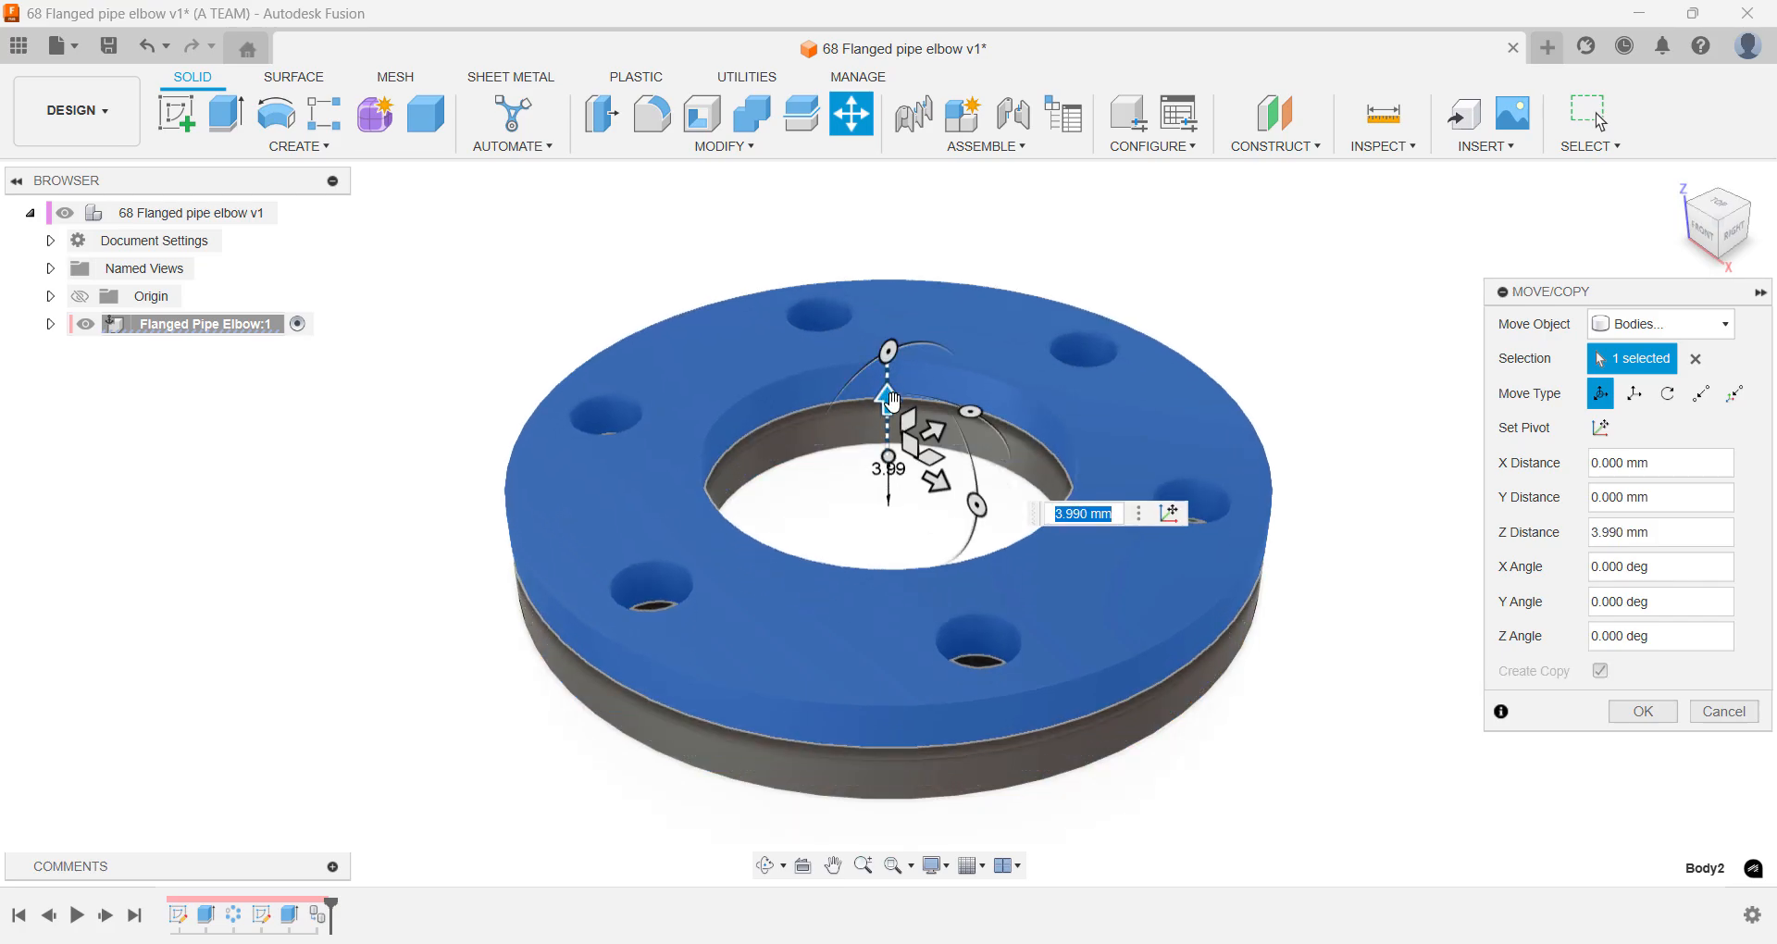
text(50)
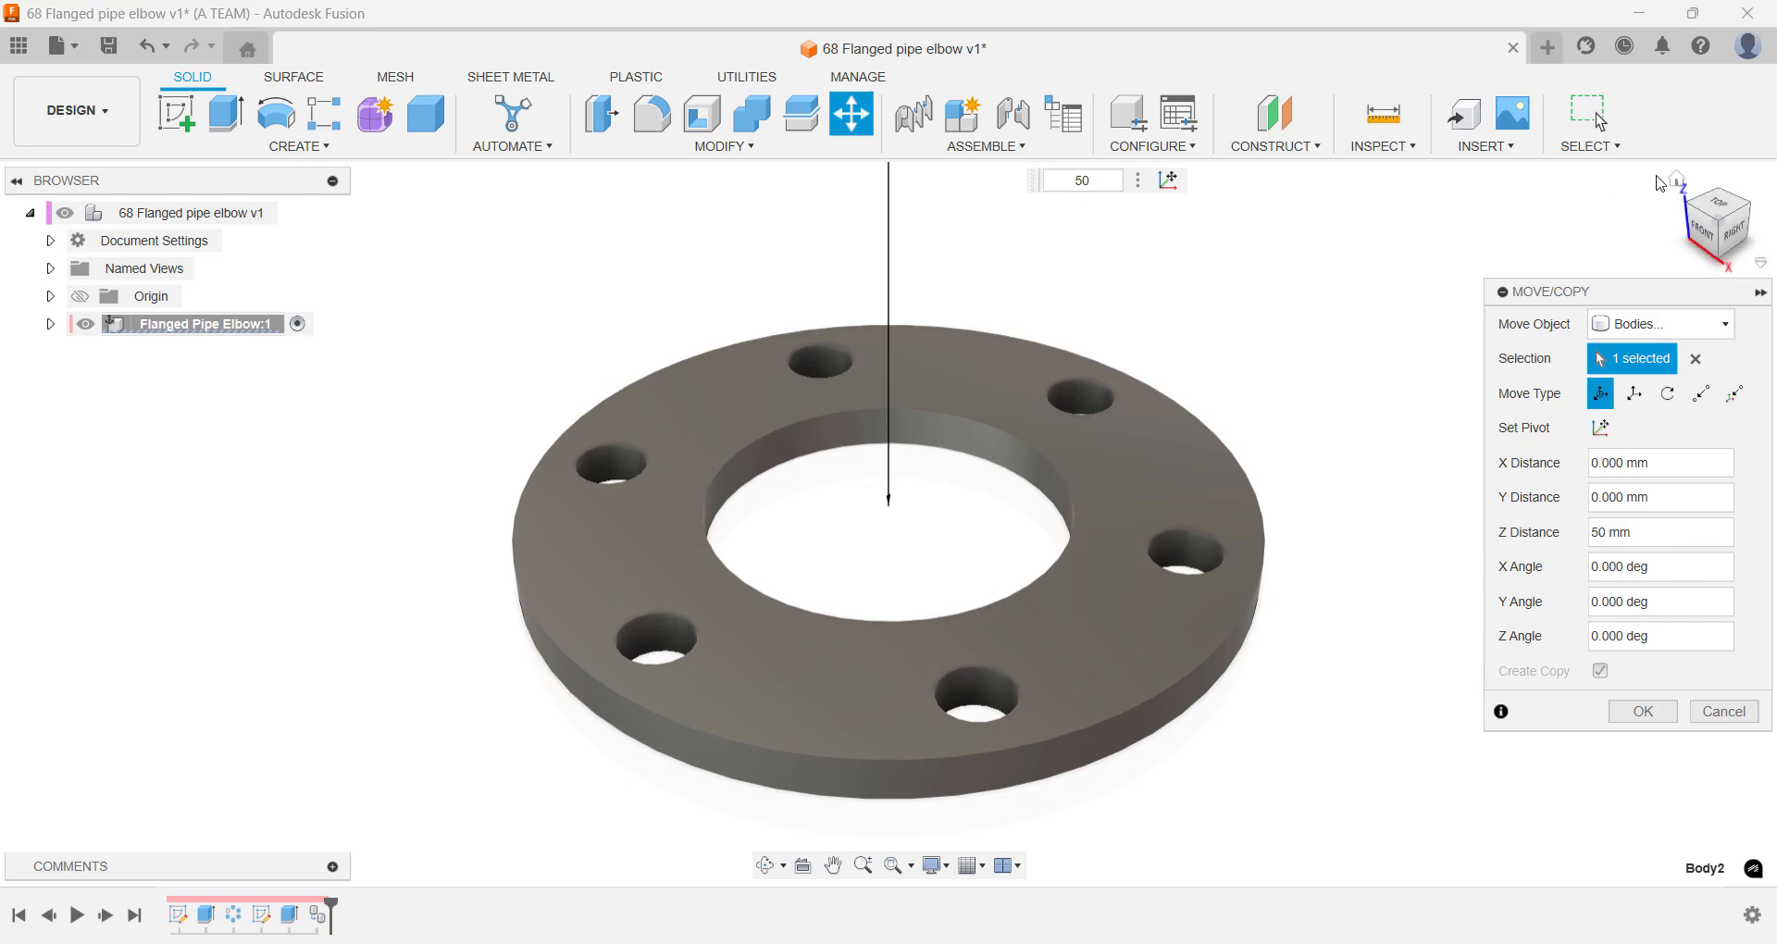
- Rotate the copied flange 90 degrees about the X axis and move it -75 mm along its rotated Z axis
click(1678, 179)
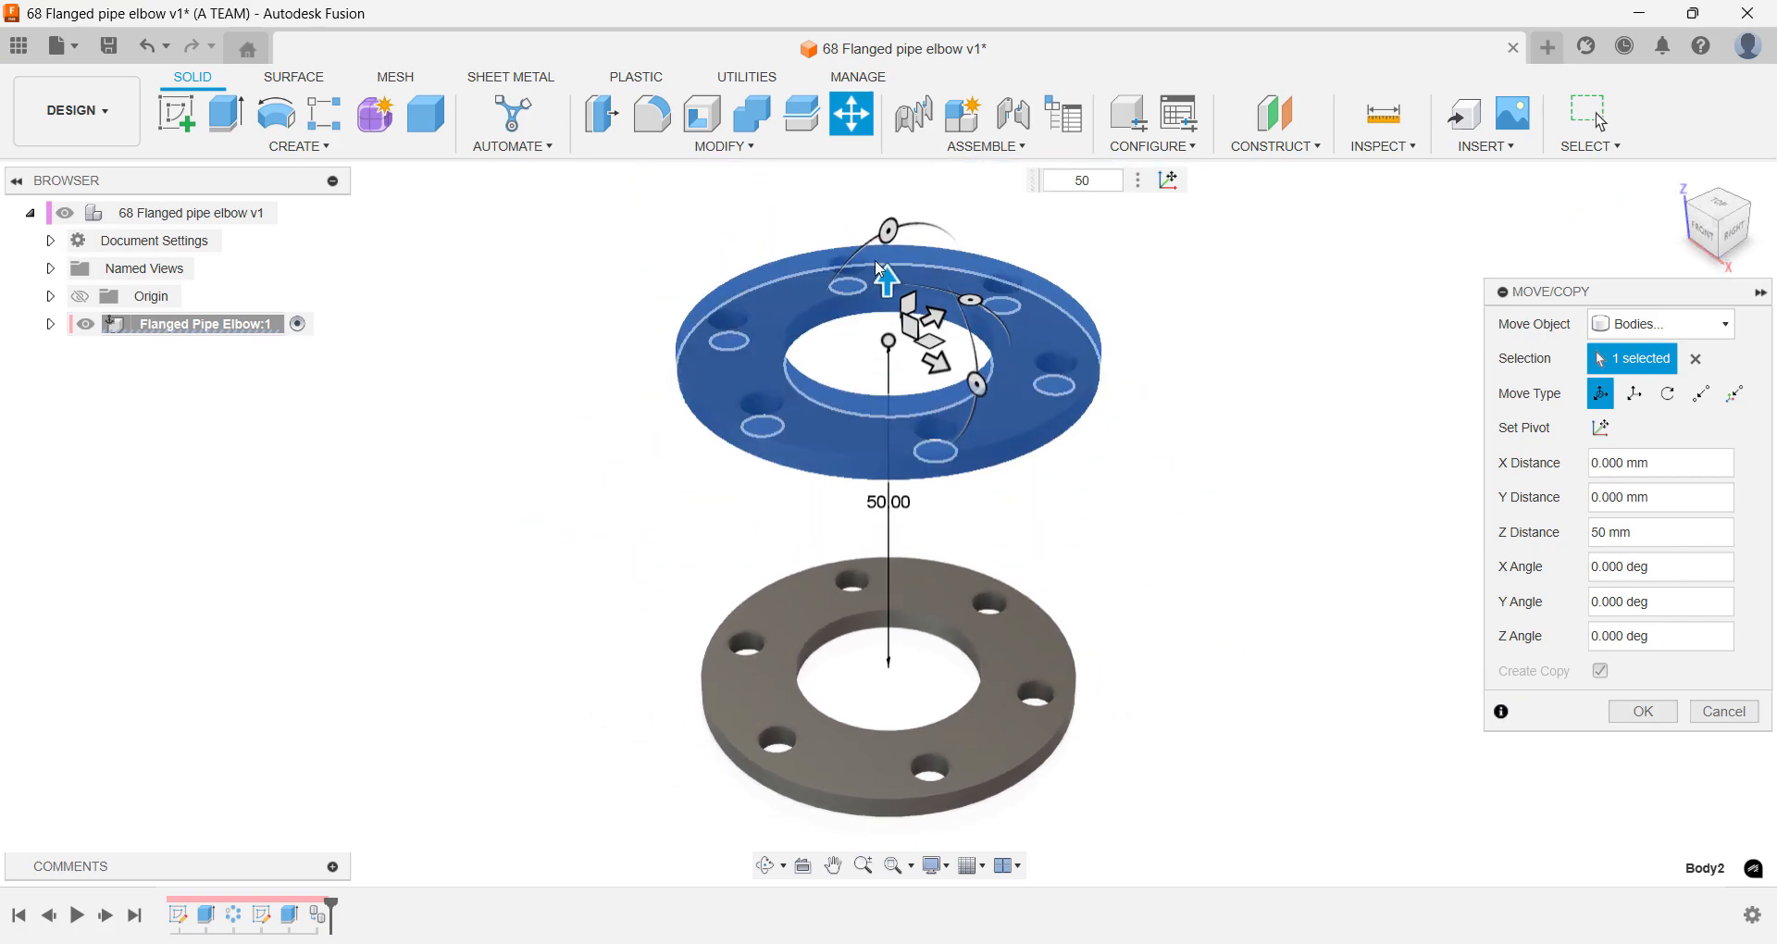
drag(888, 230, 836, 279)
text(90)
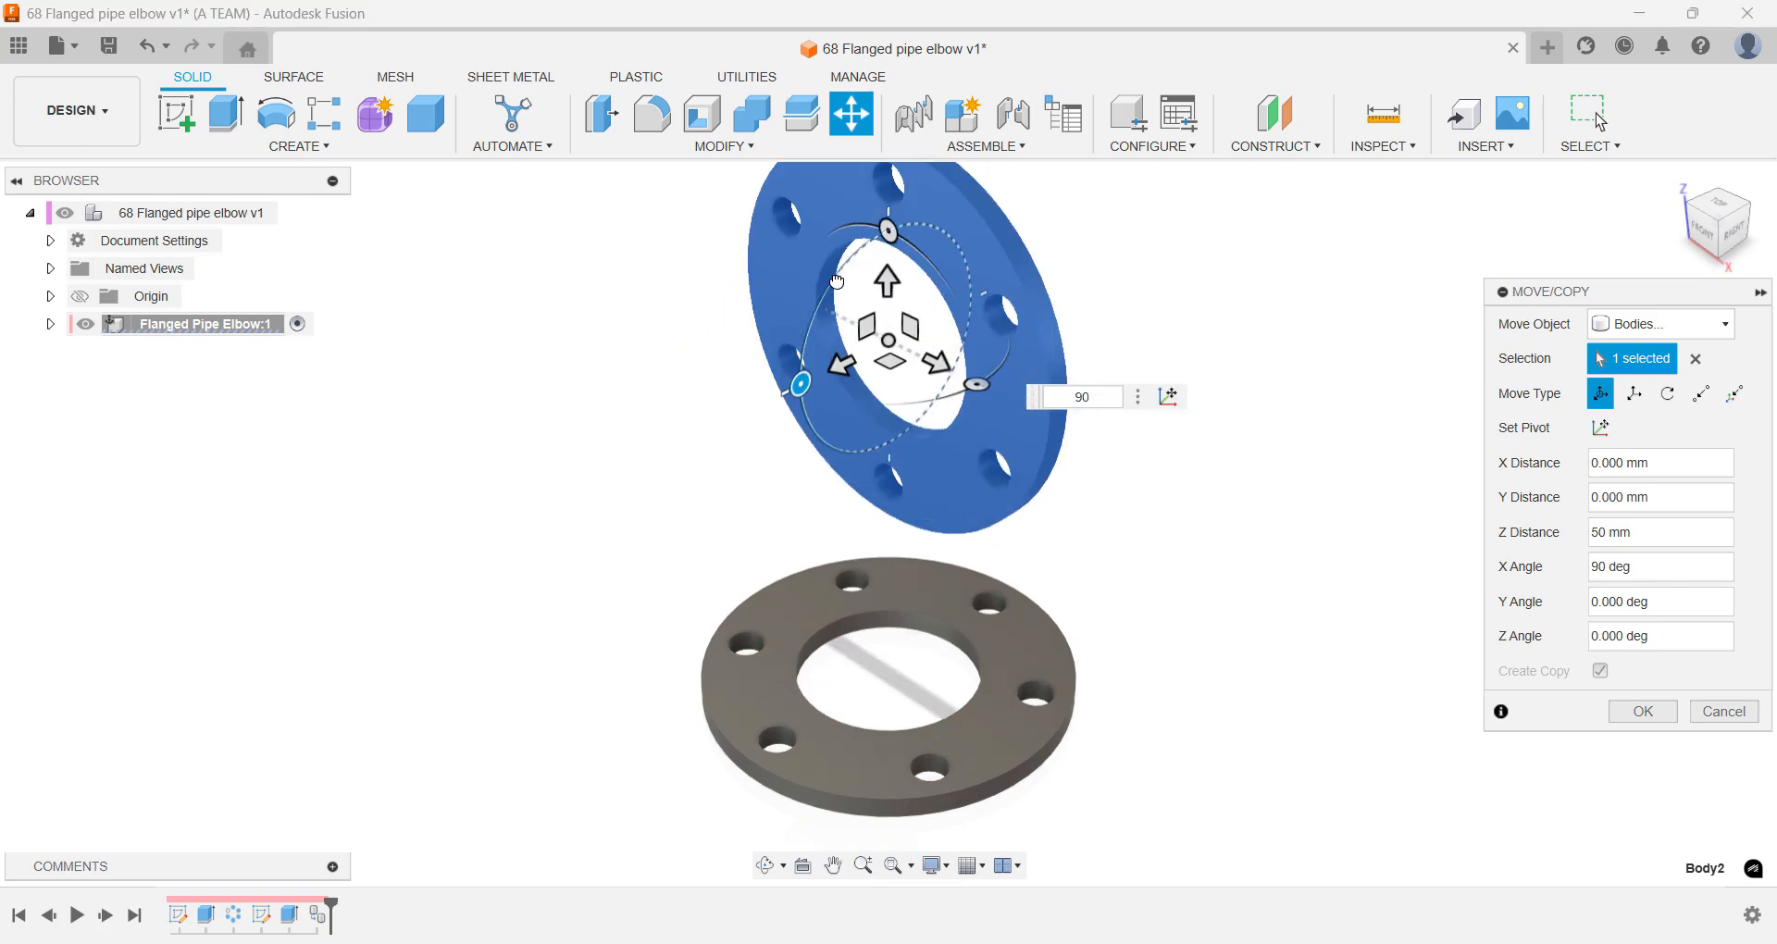
drag(840, 363, 900, 330)
text(-75)
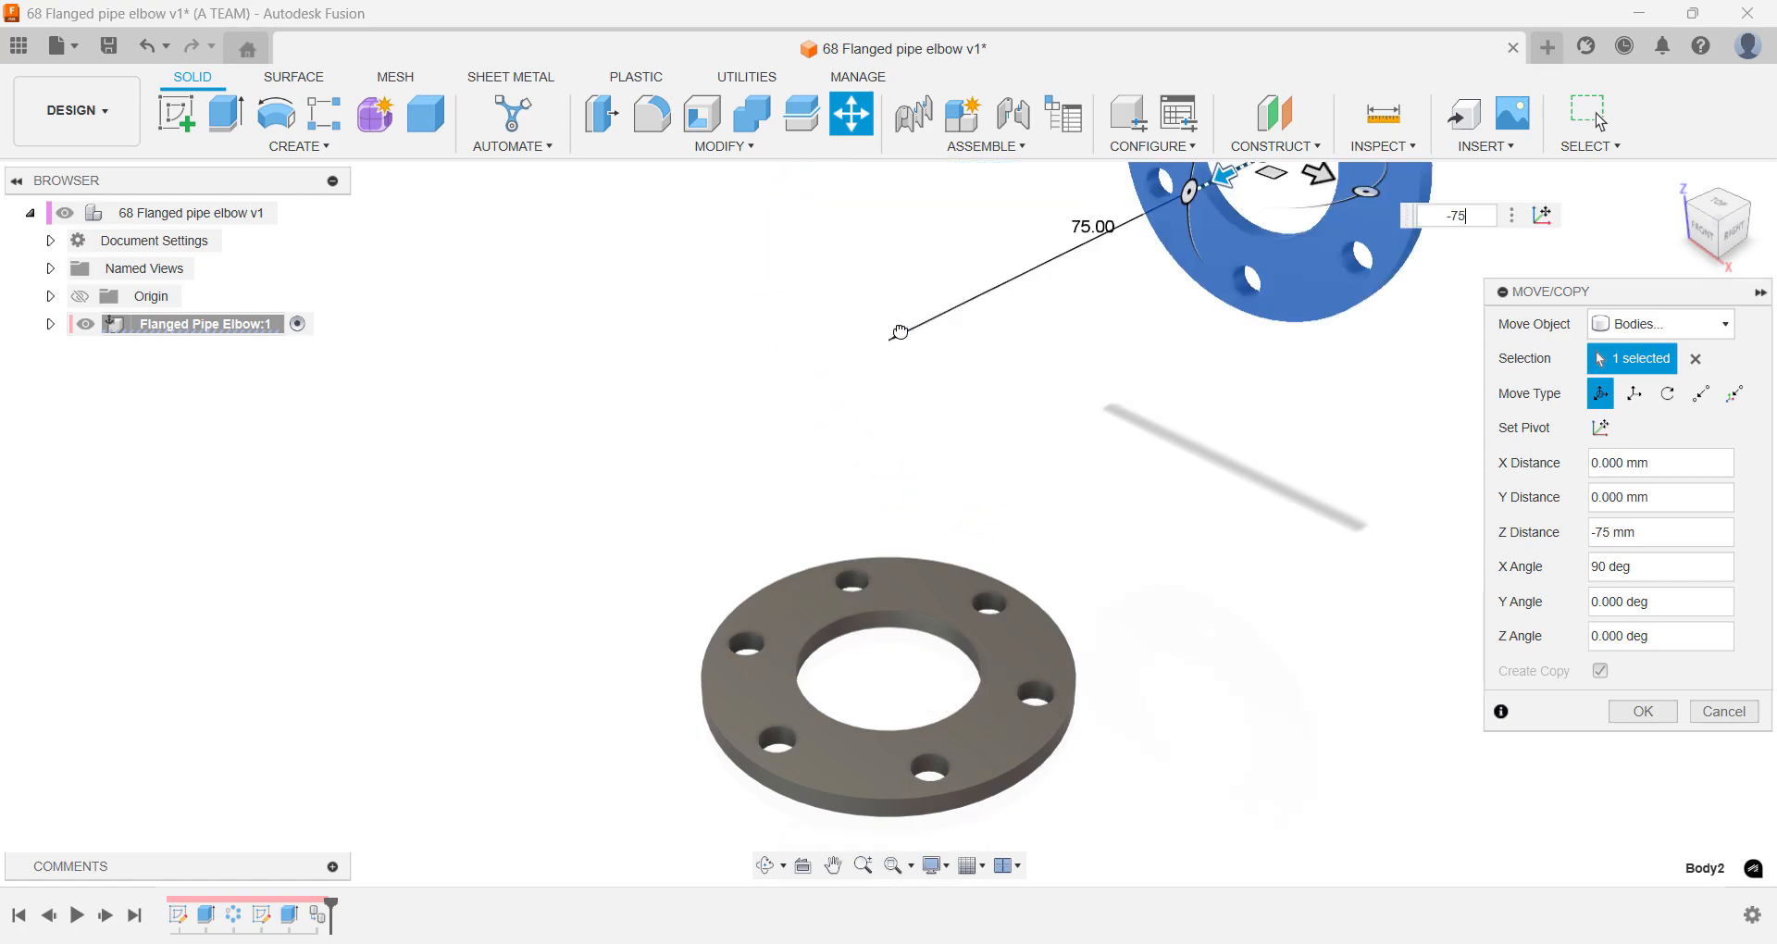
key(Return)
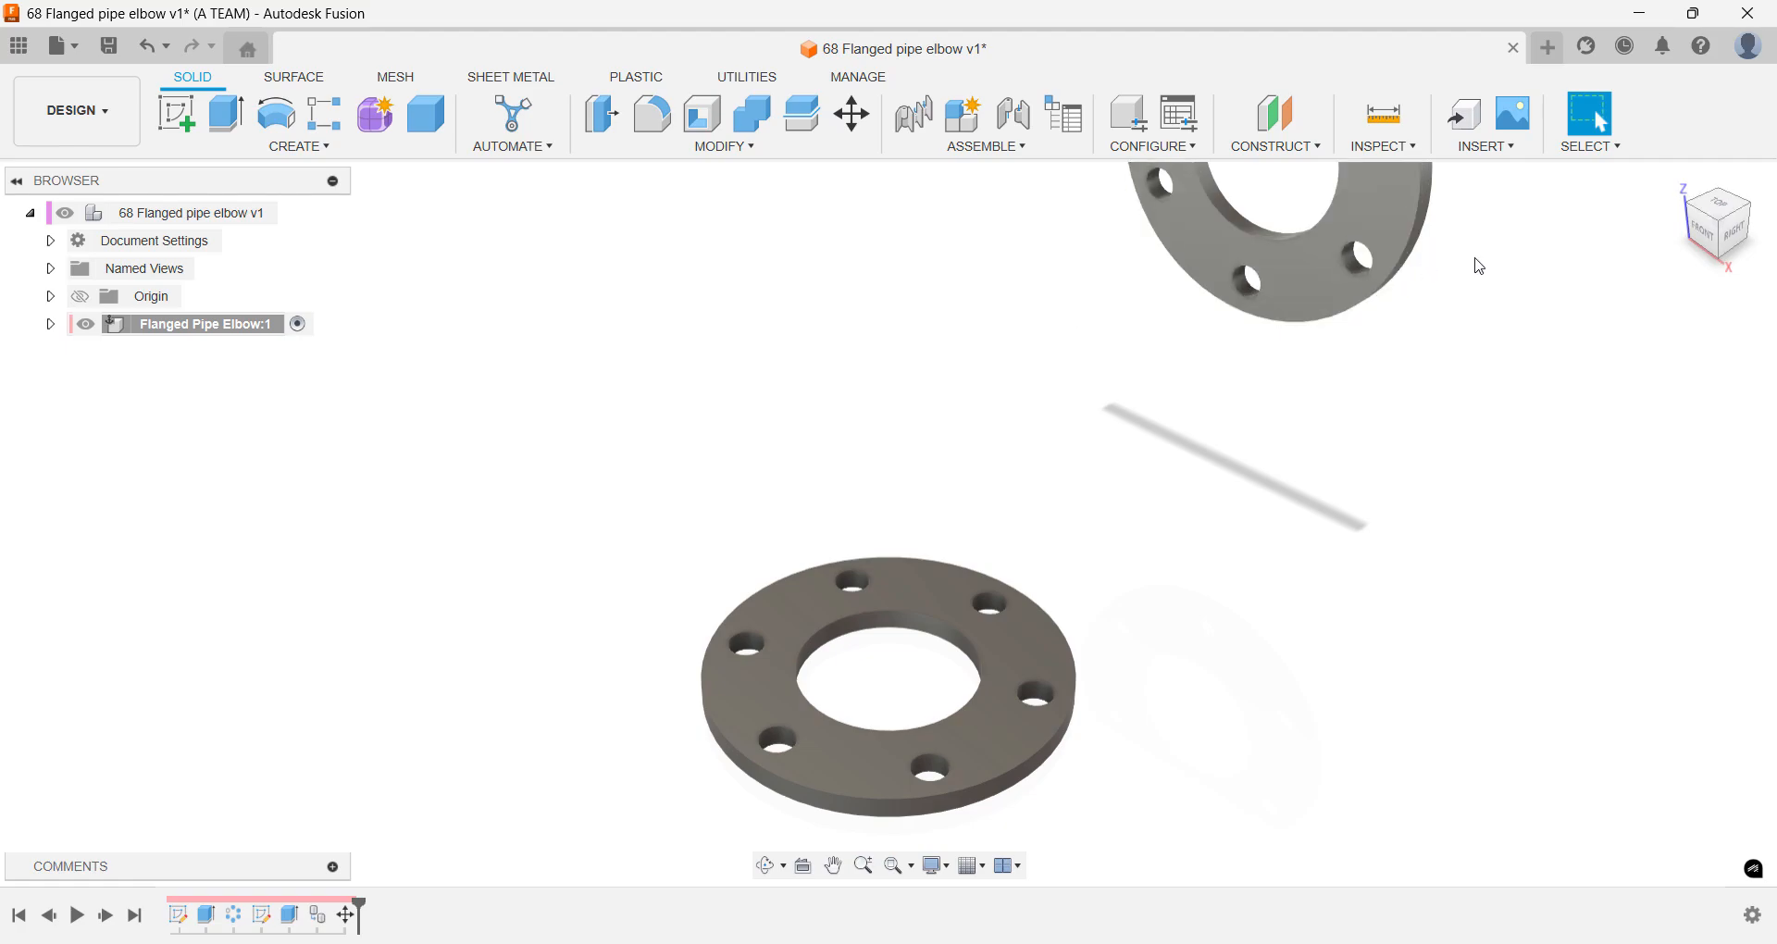
- Start a sketch on the top face of the lower flange
click(1739, 237)
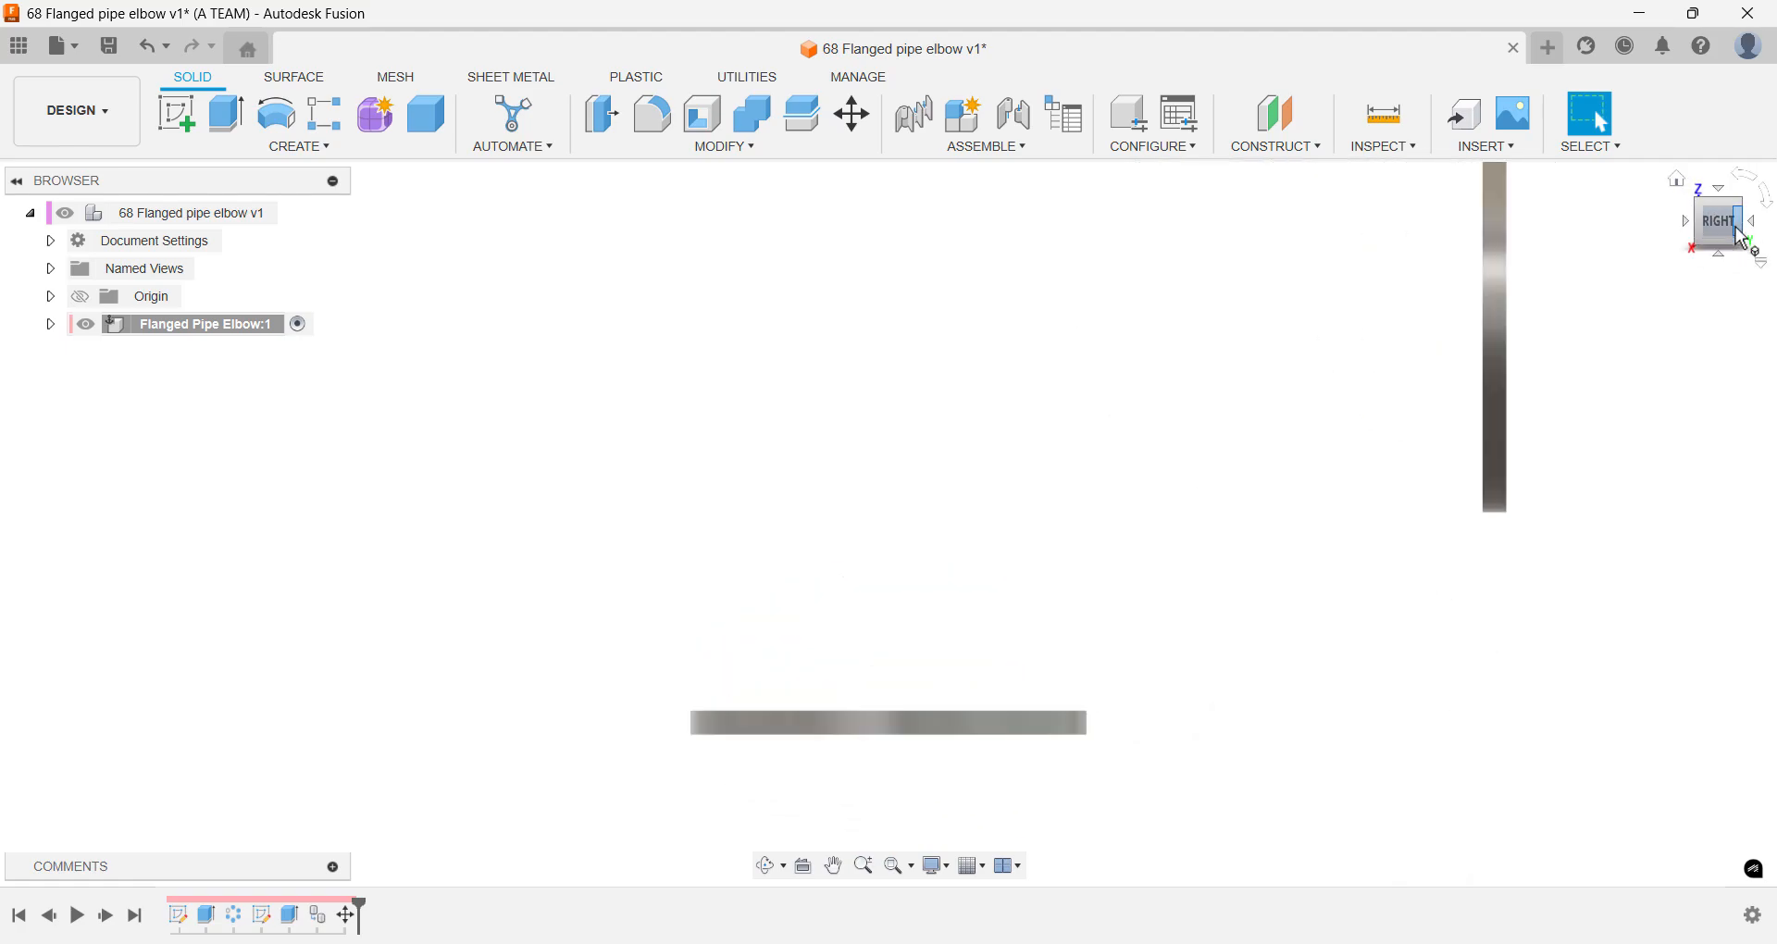
click(1680, 186)
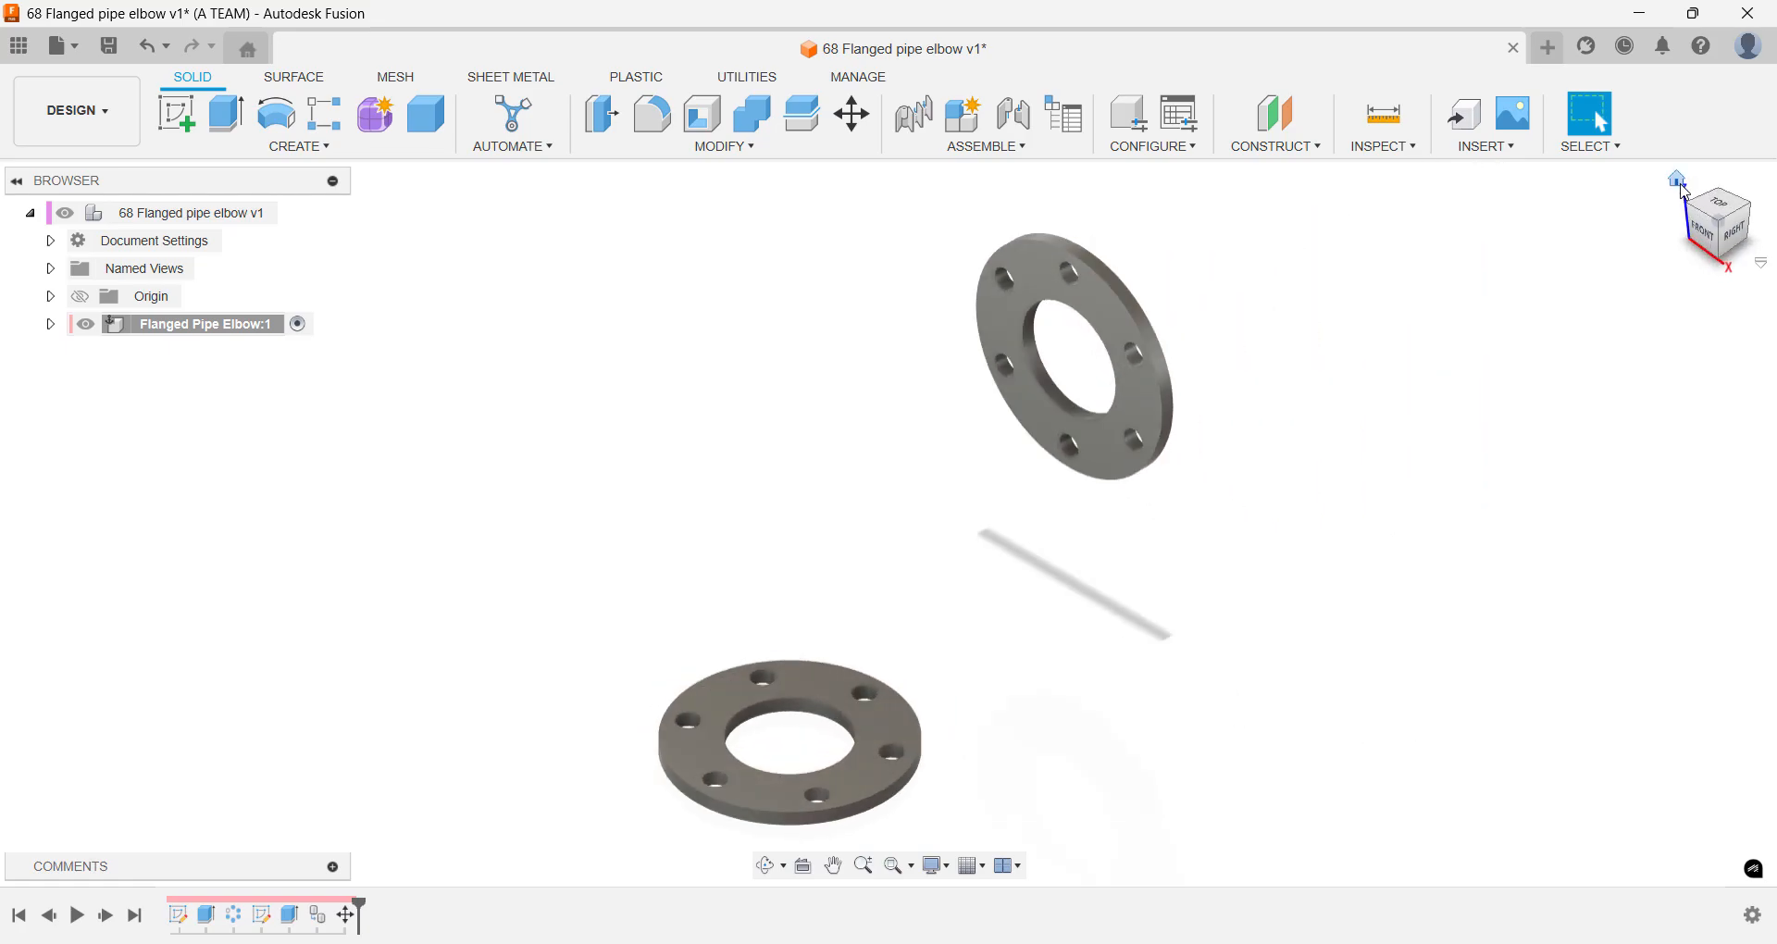
key(s)
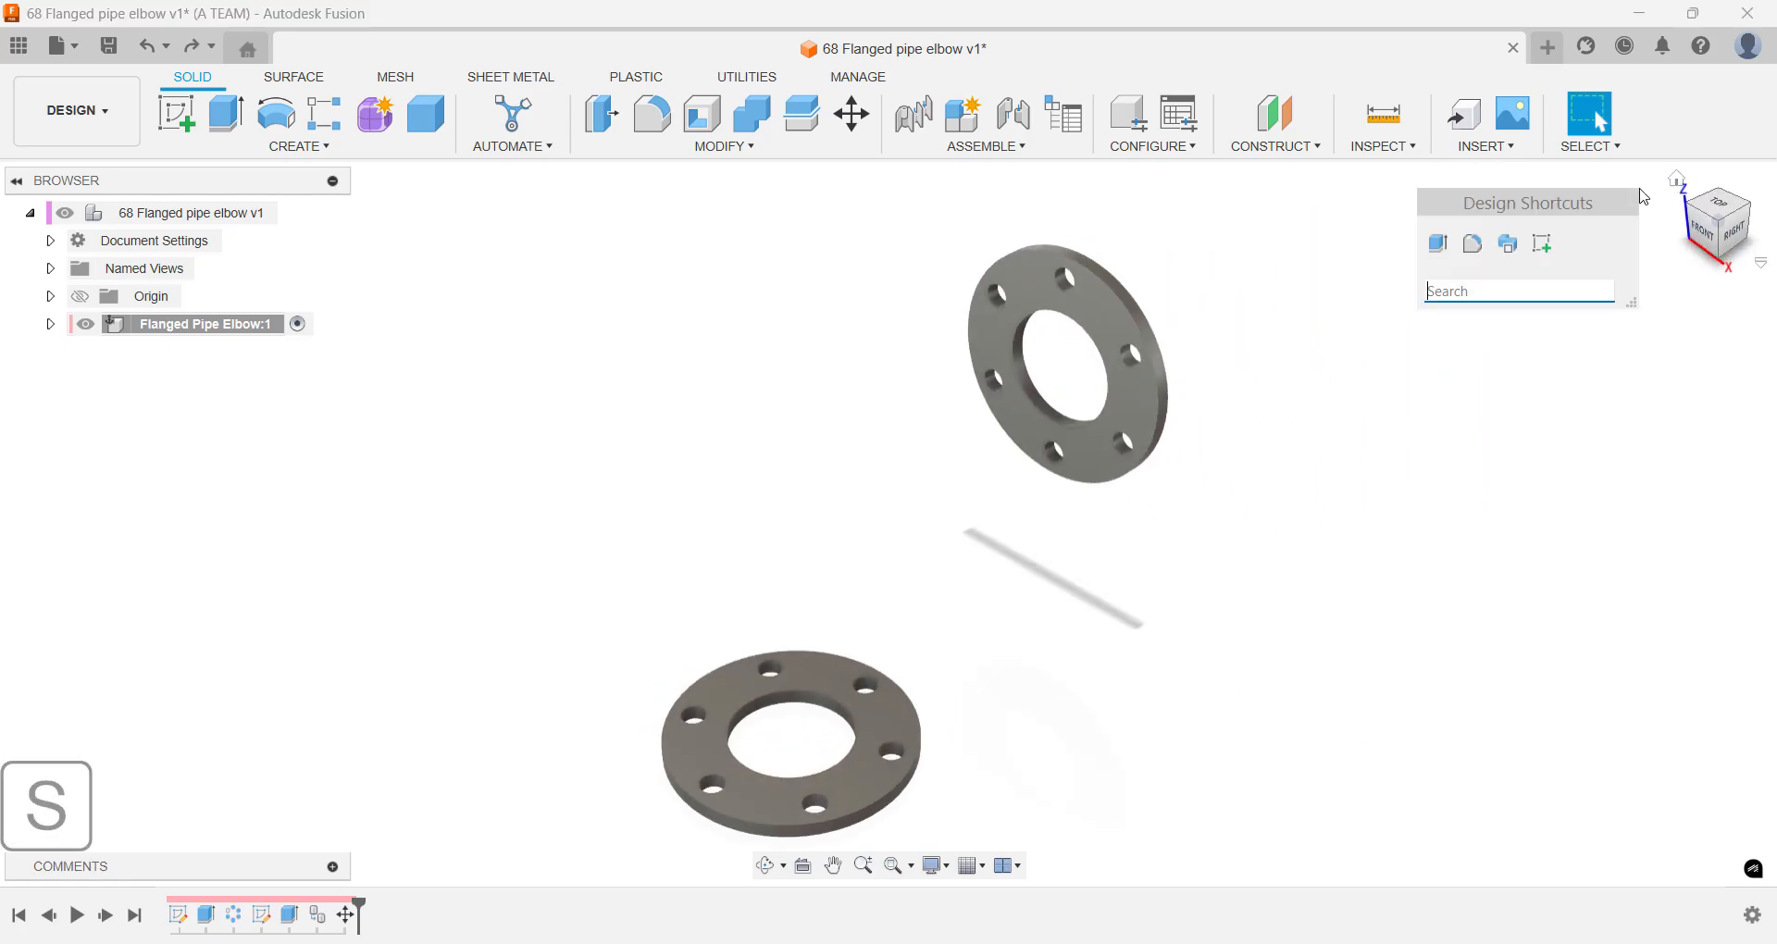
click(1543, 243)
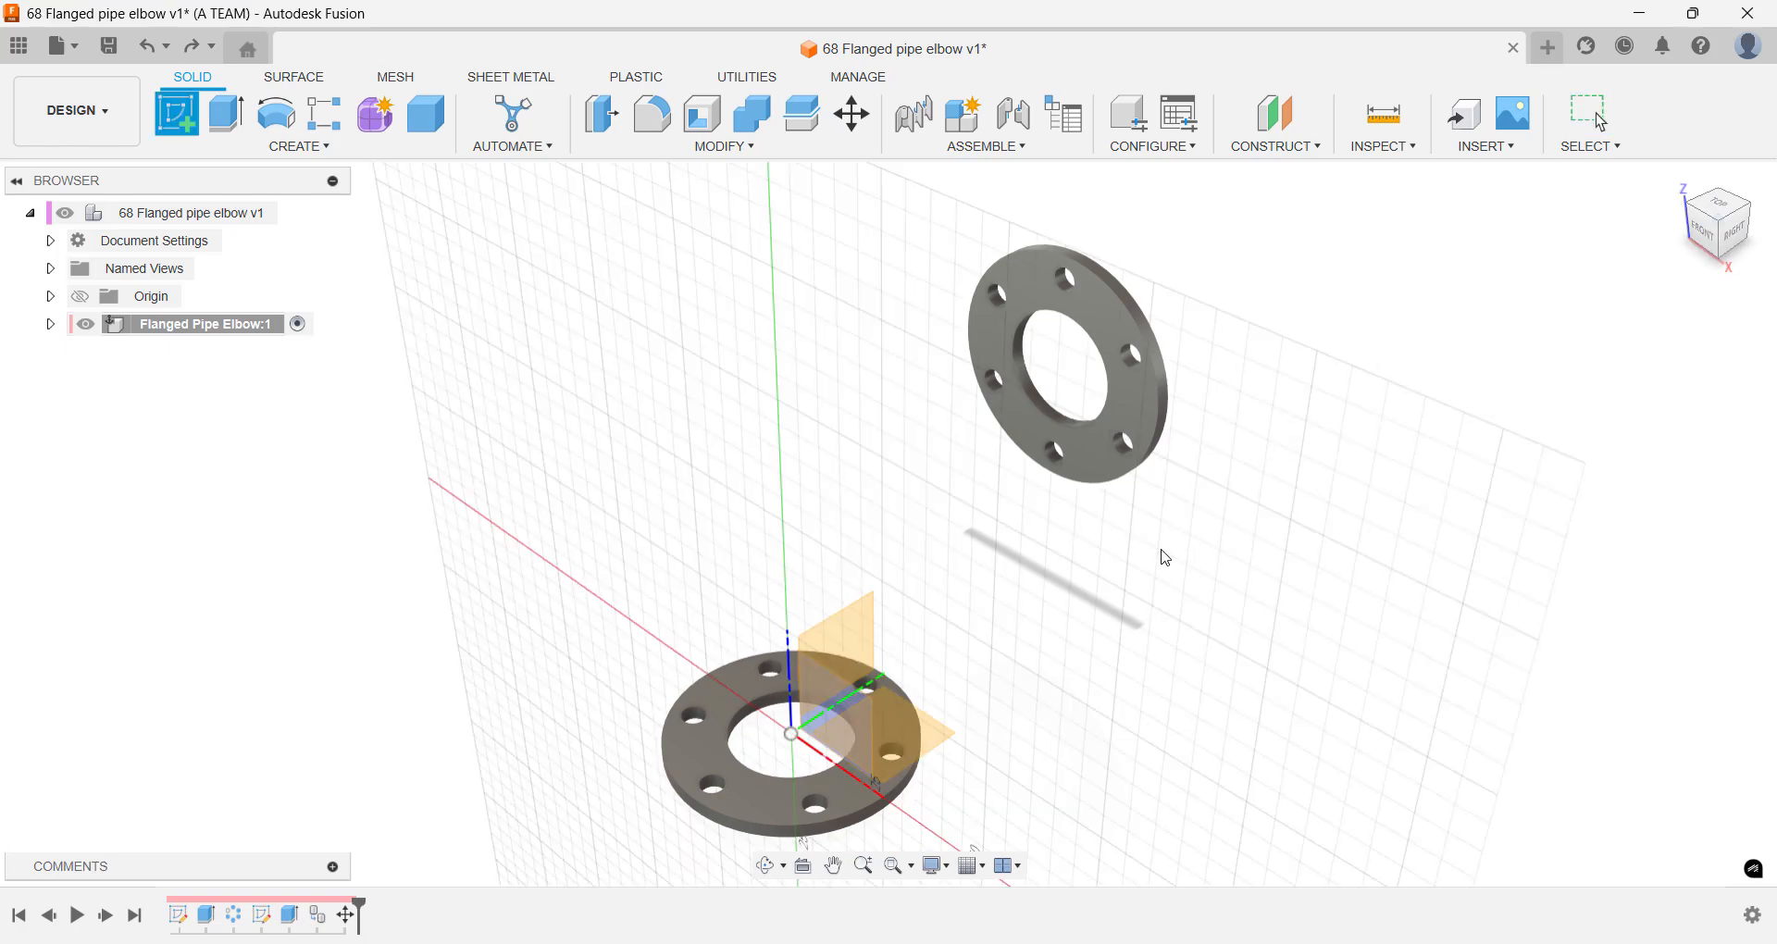
click(792, 792)
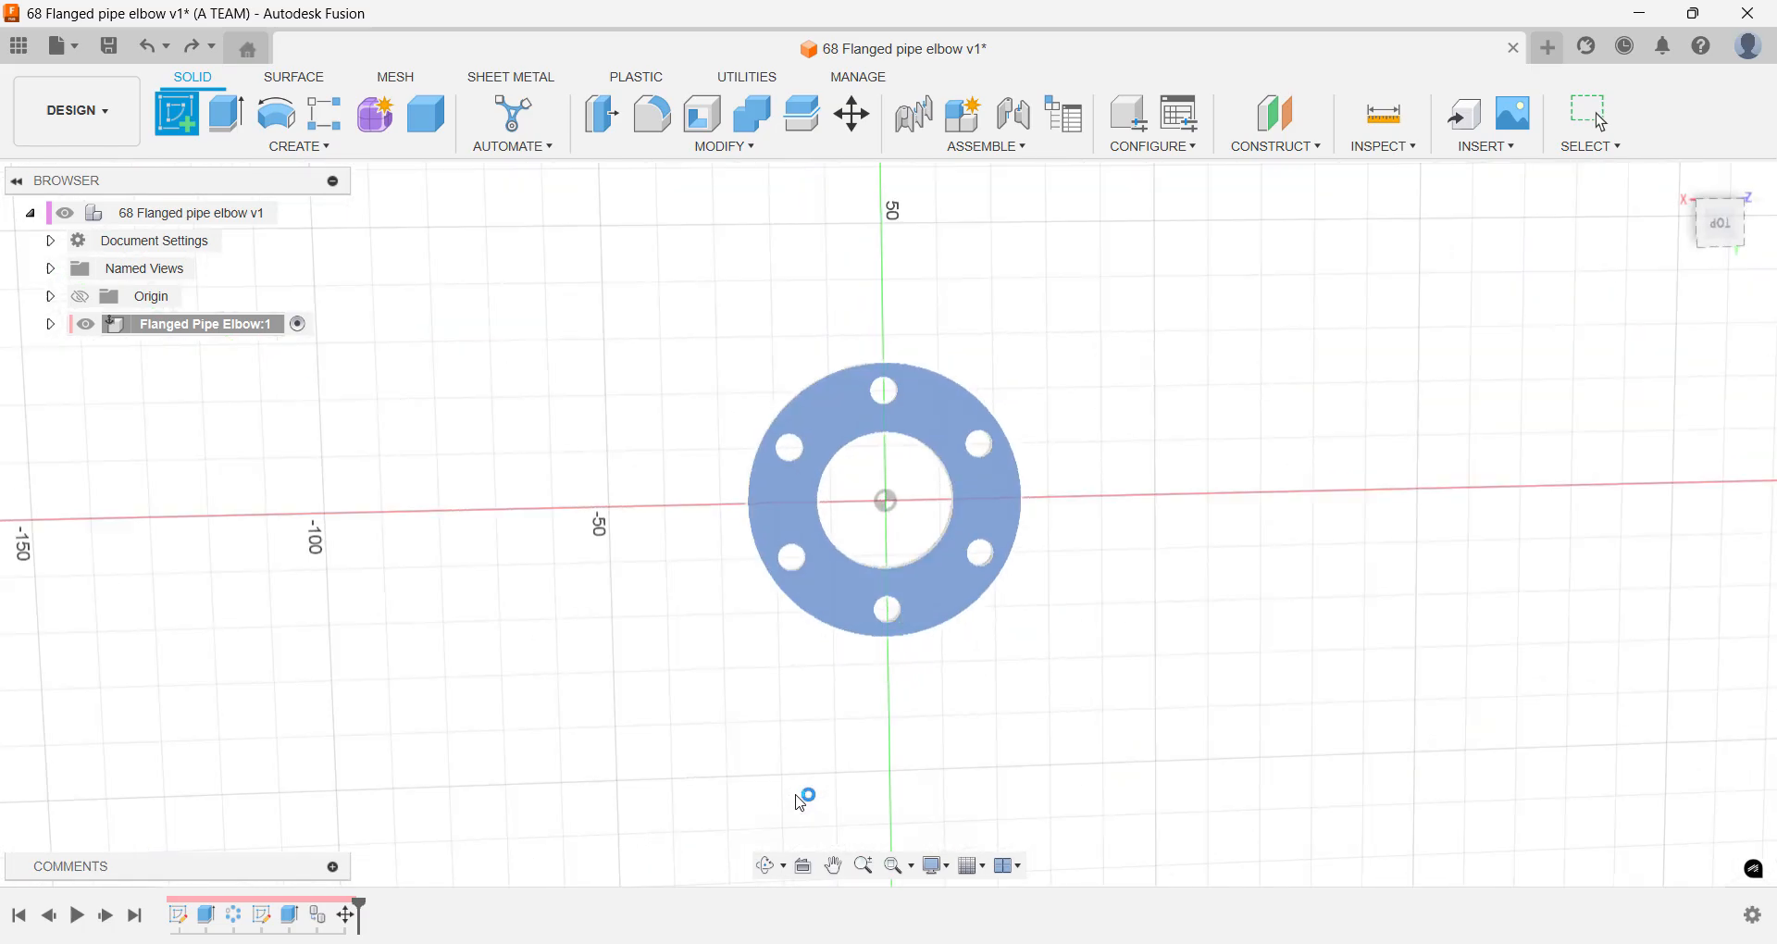
- Draw a straight horizontal line from the upright flange's bore centre, extending past the point above the lower flange's centre
key(l)
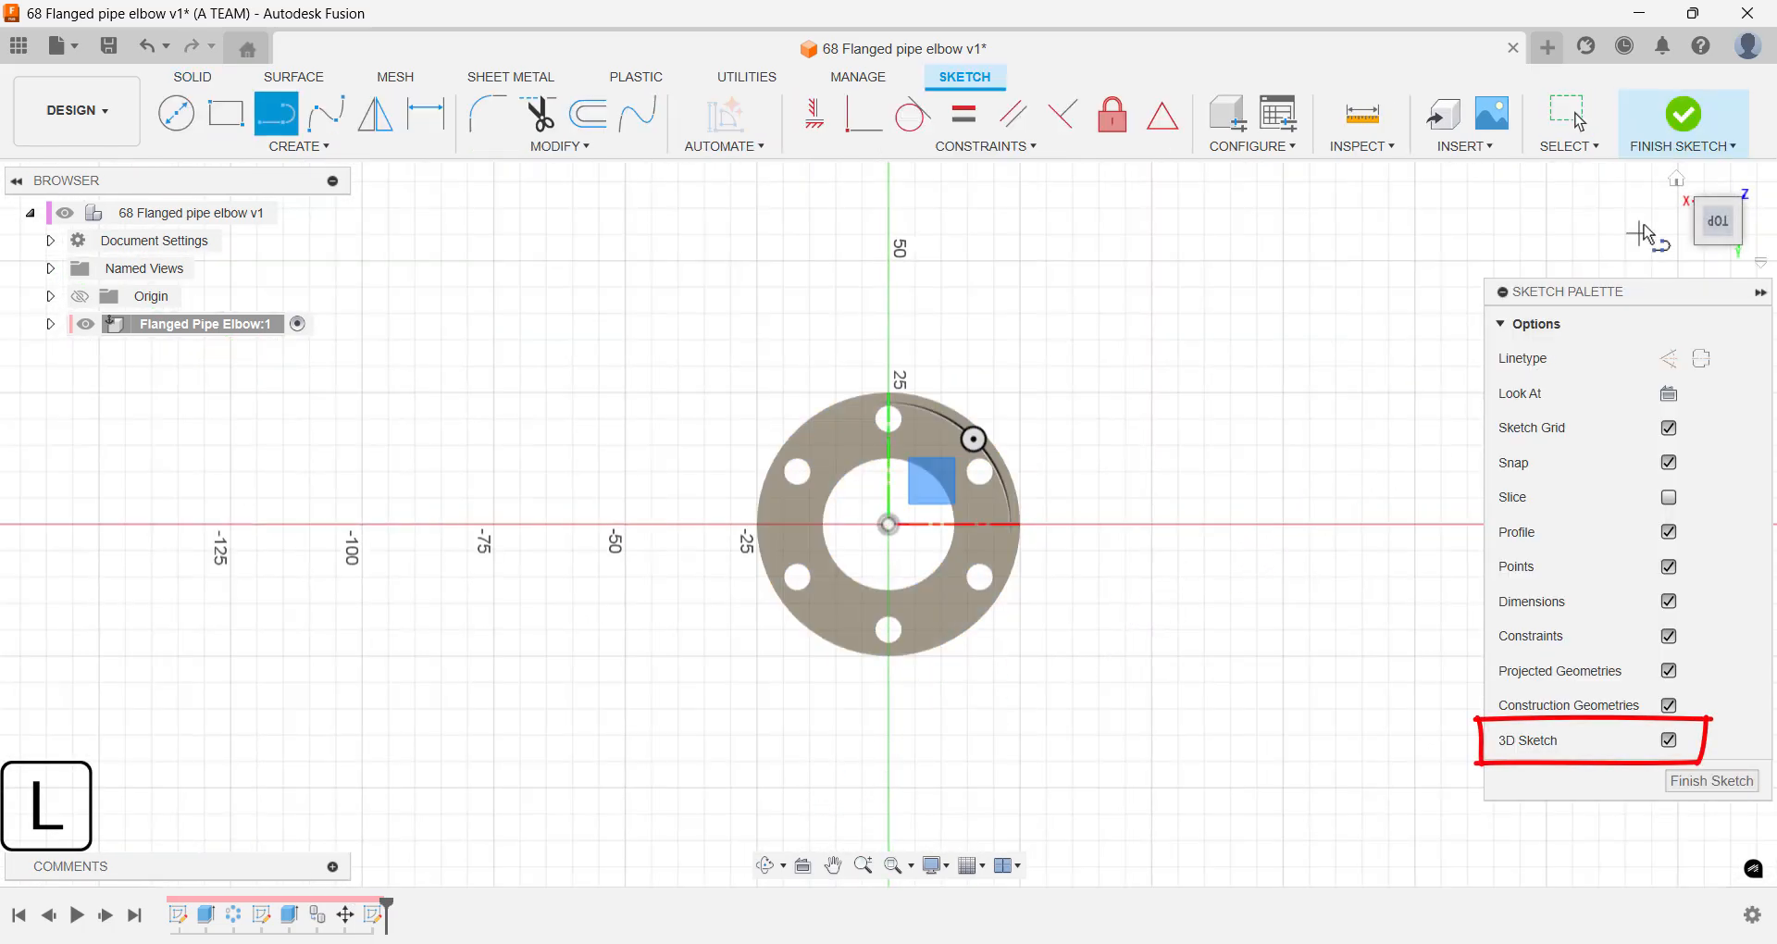
click(1677, 181)
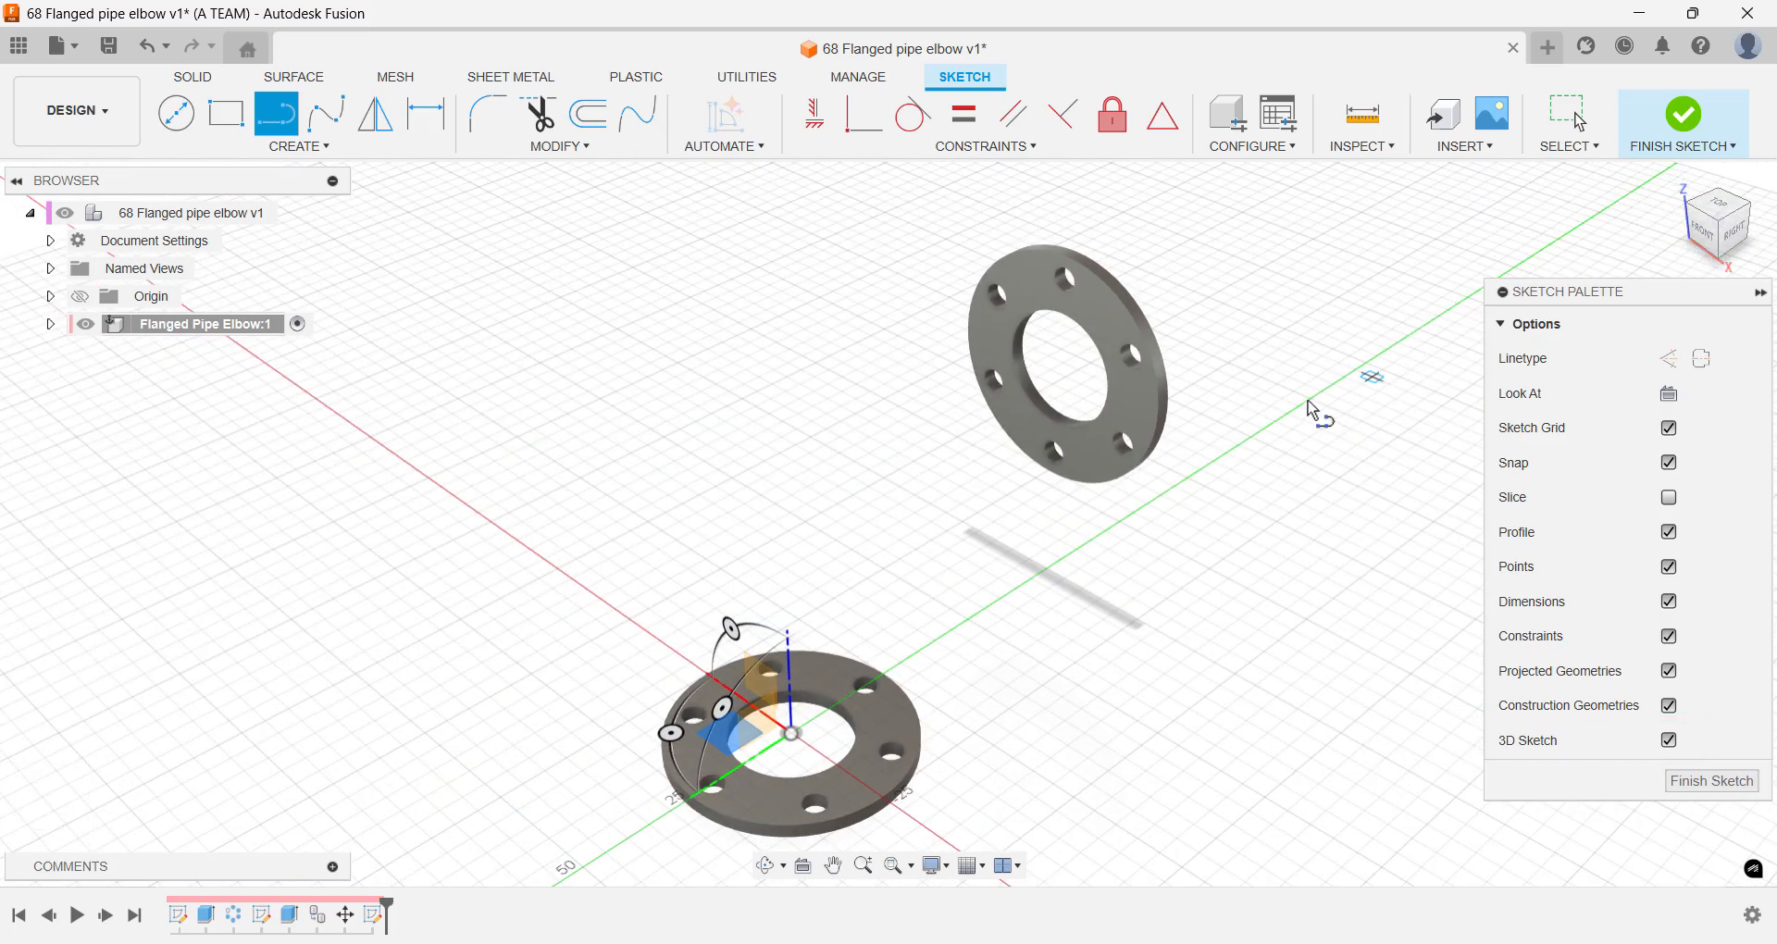
click(1060, 369)
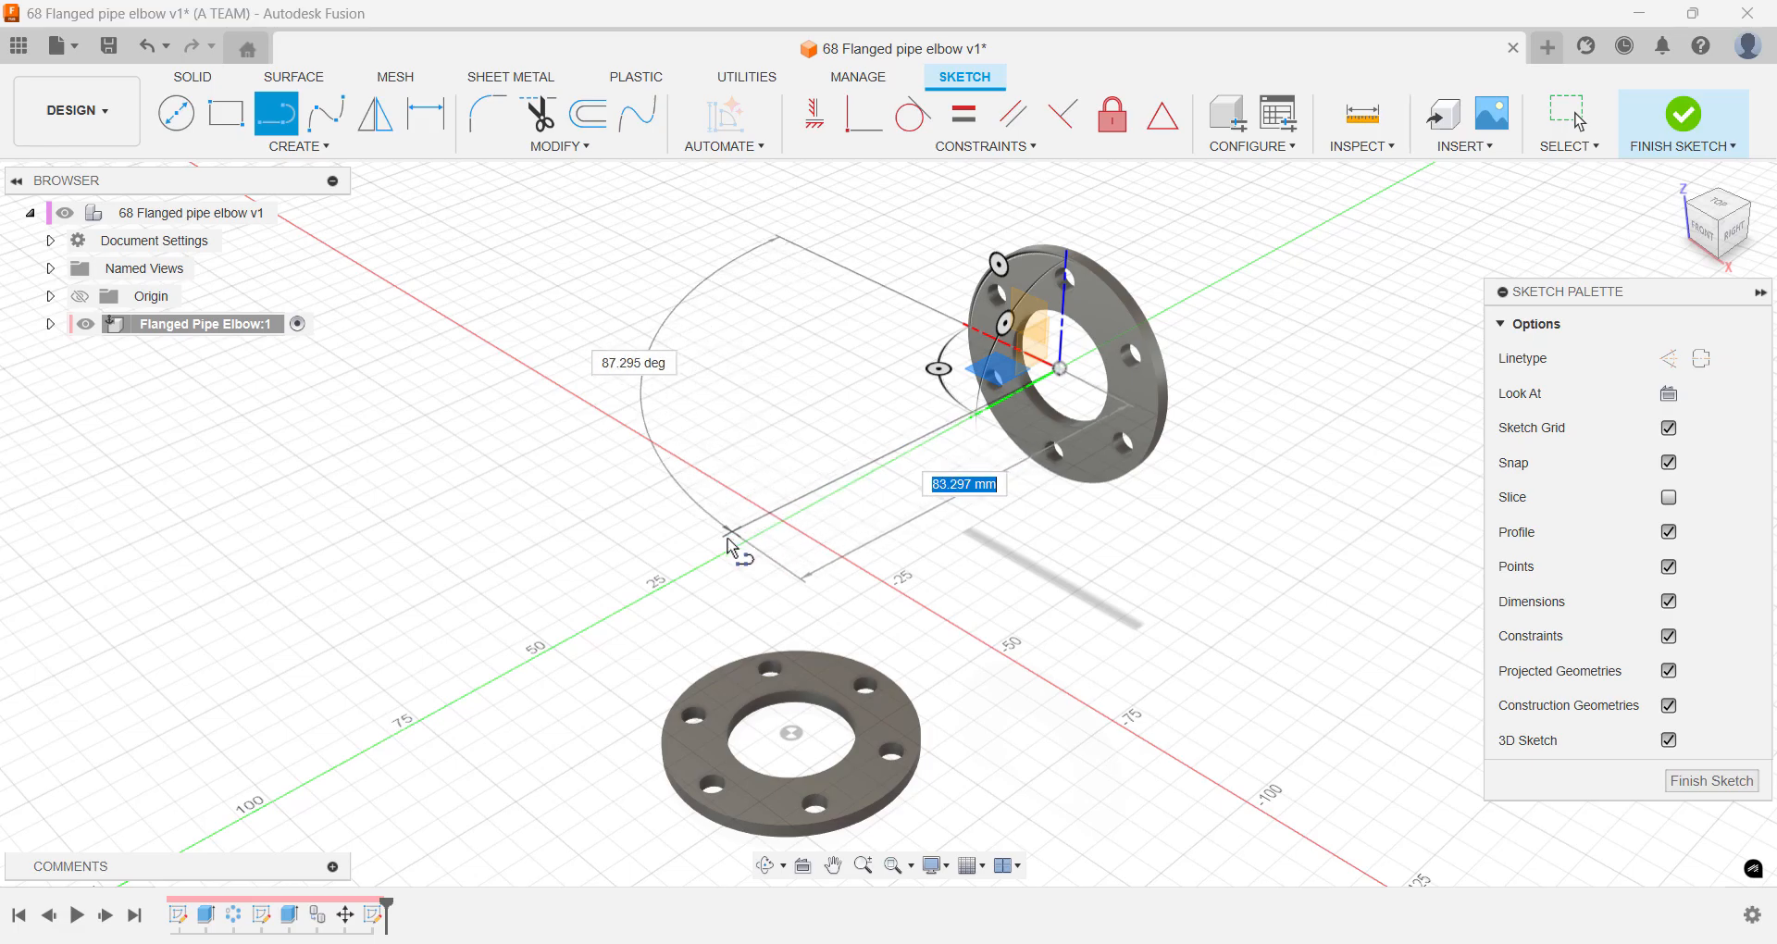
click(545, 655)
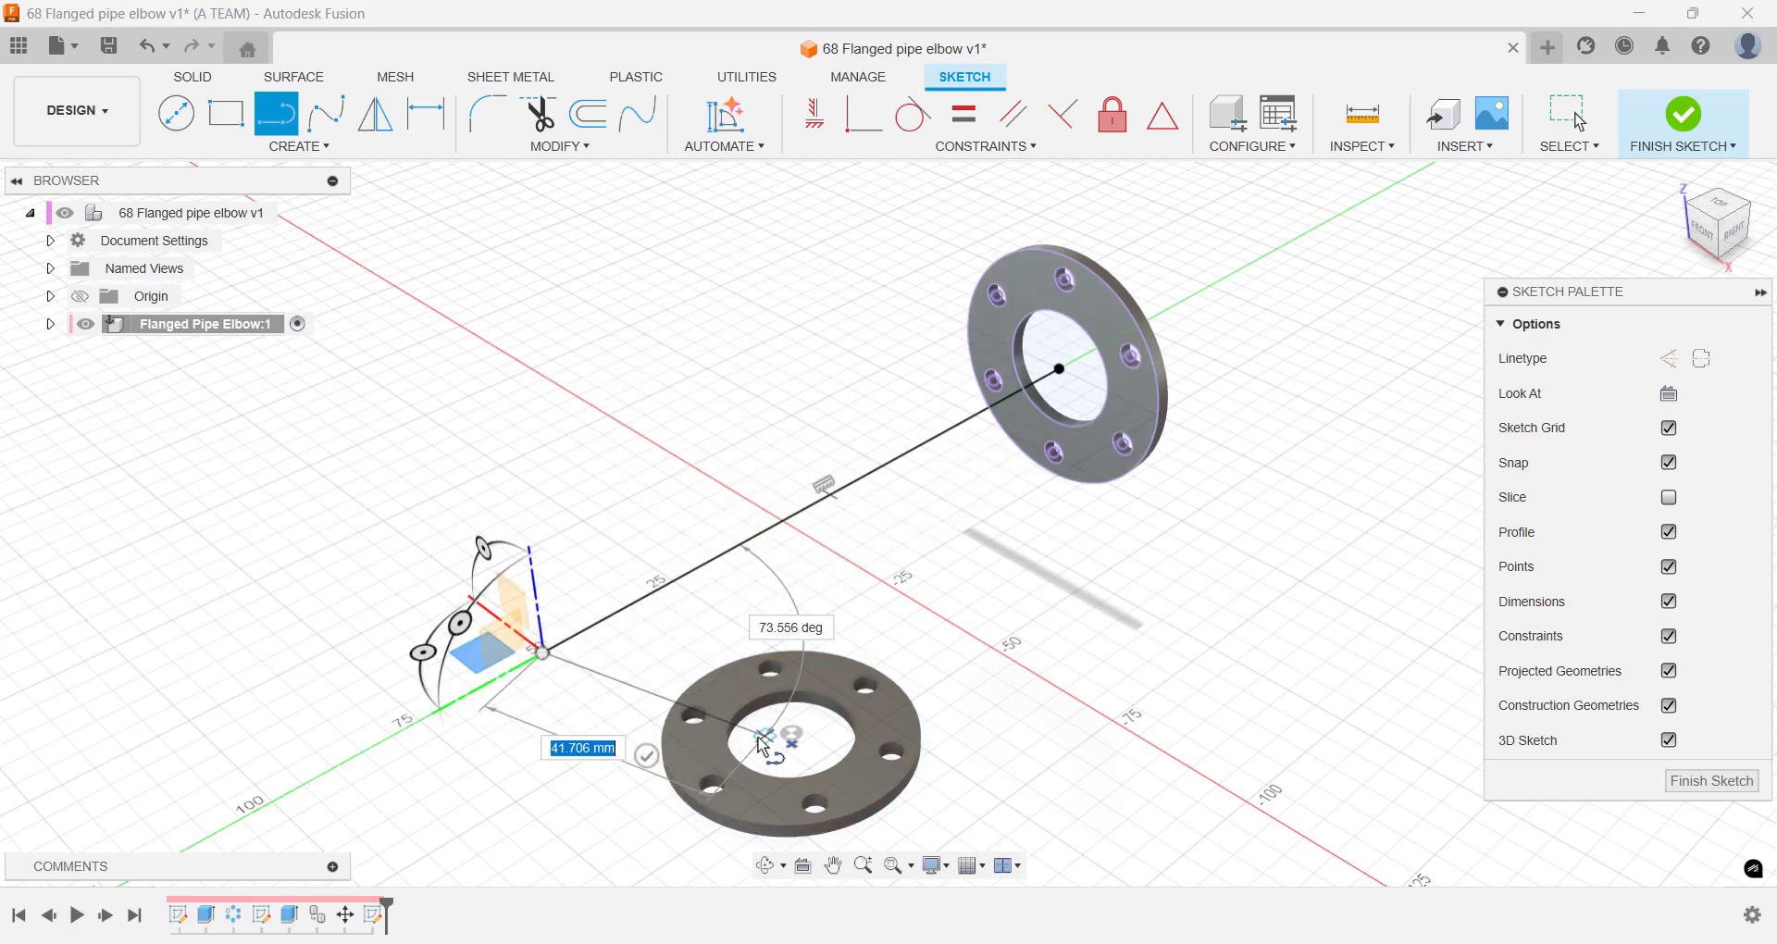
key(Escape)
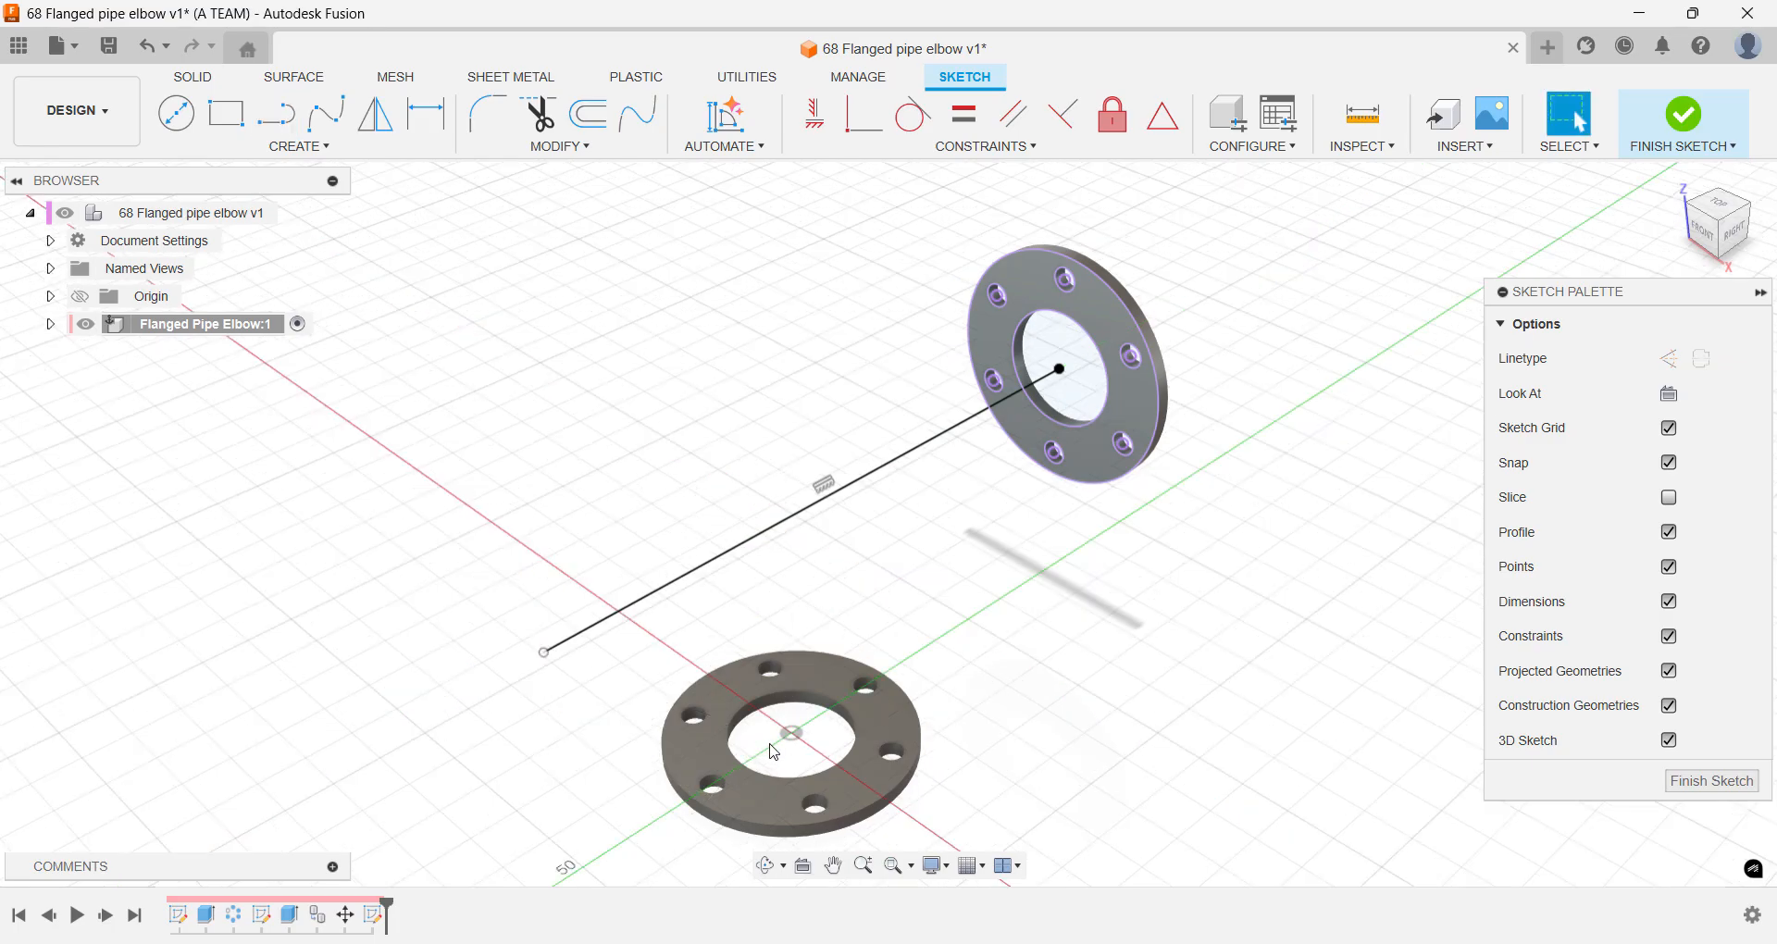
- Draw a vertical line from the lower flange's centre up to the horizontal line
right_click(773, 752)
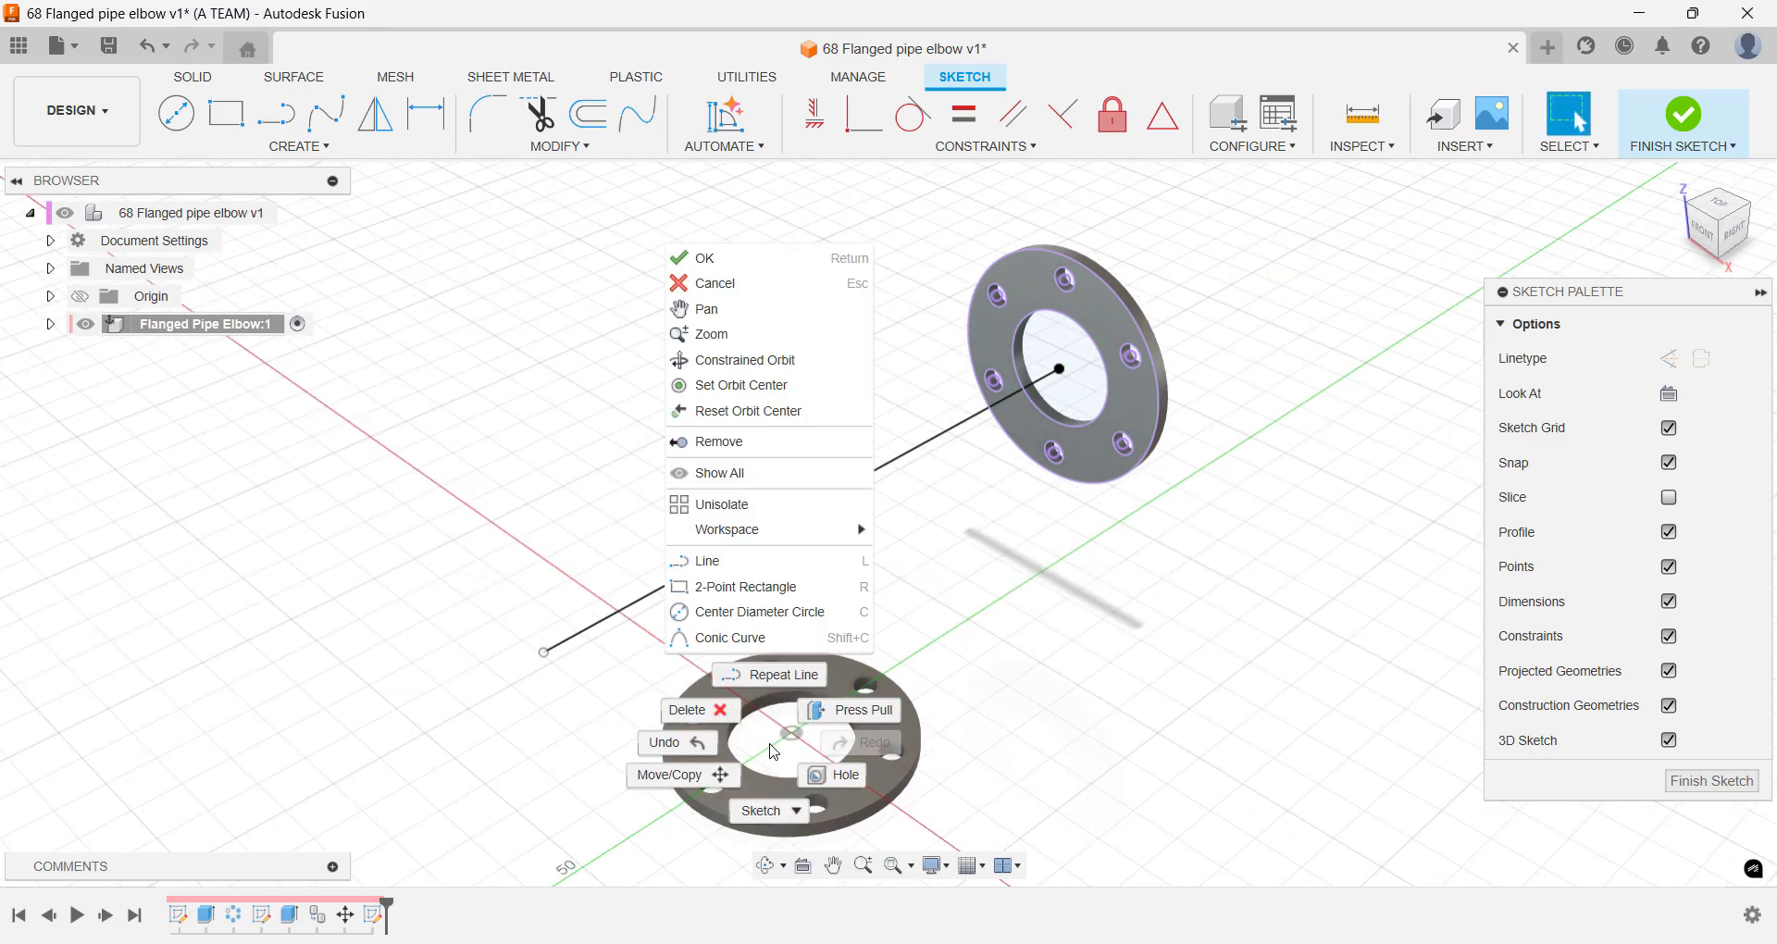
click(776, 675)
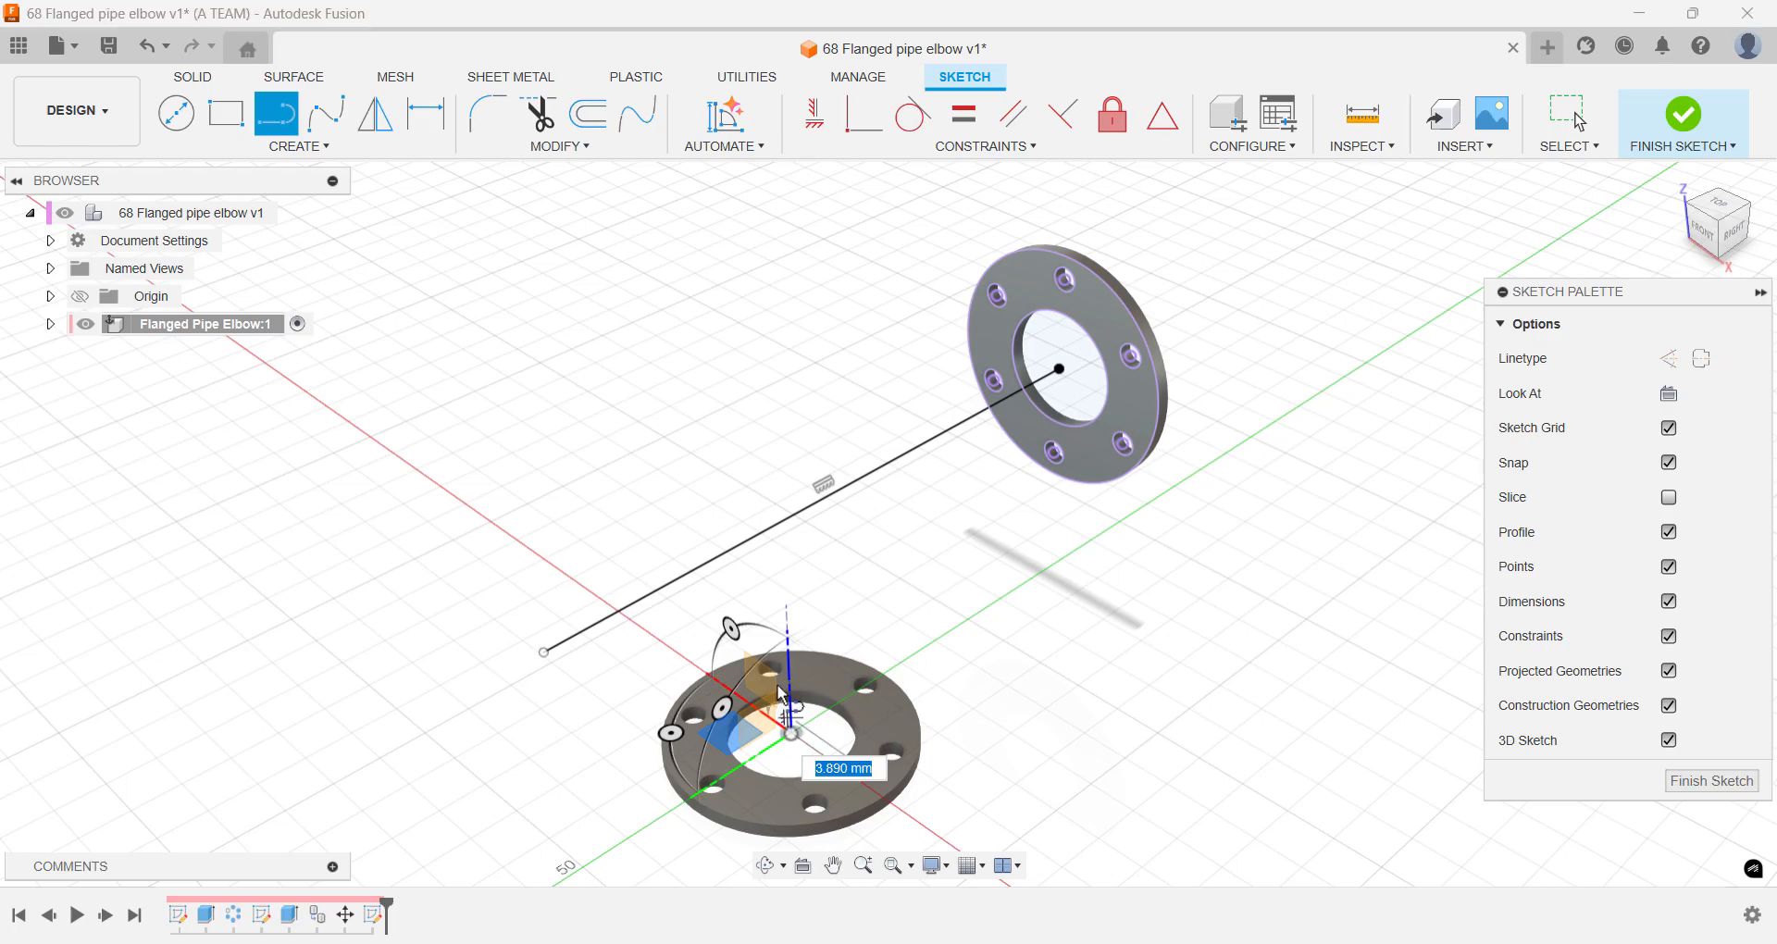
click(793, 734)
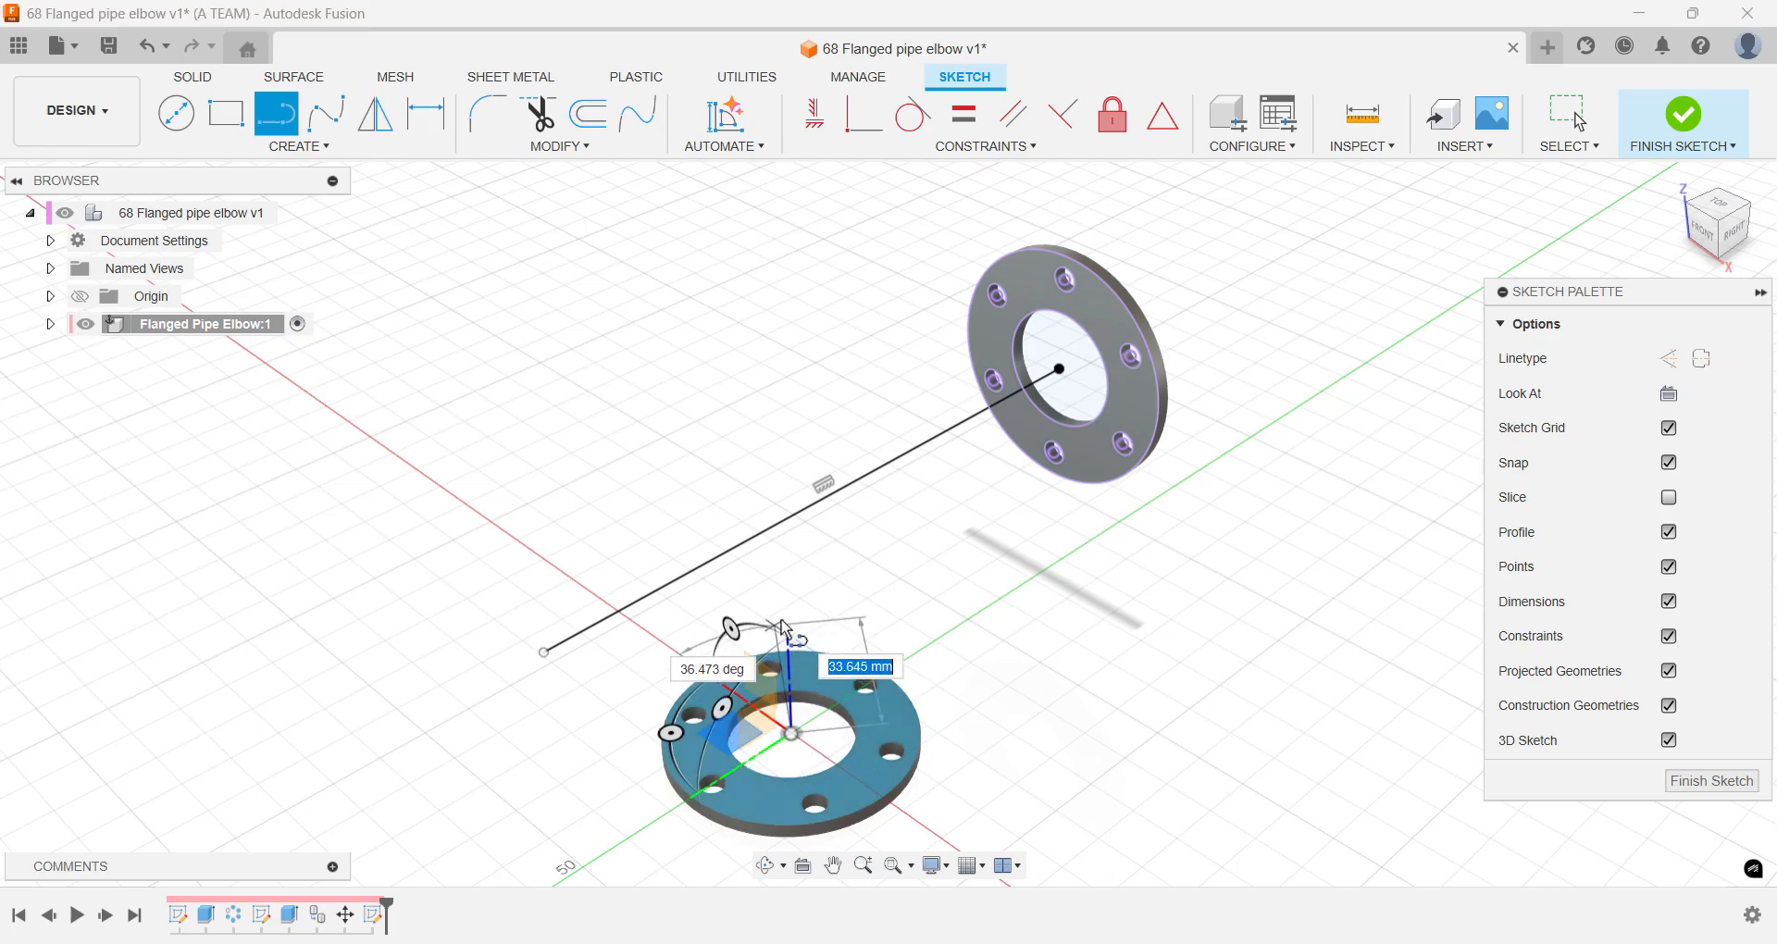
click(784, 521)
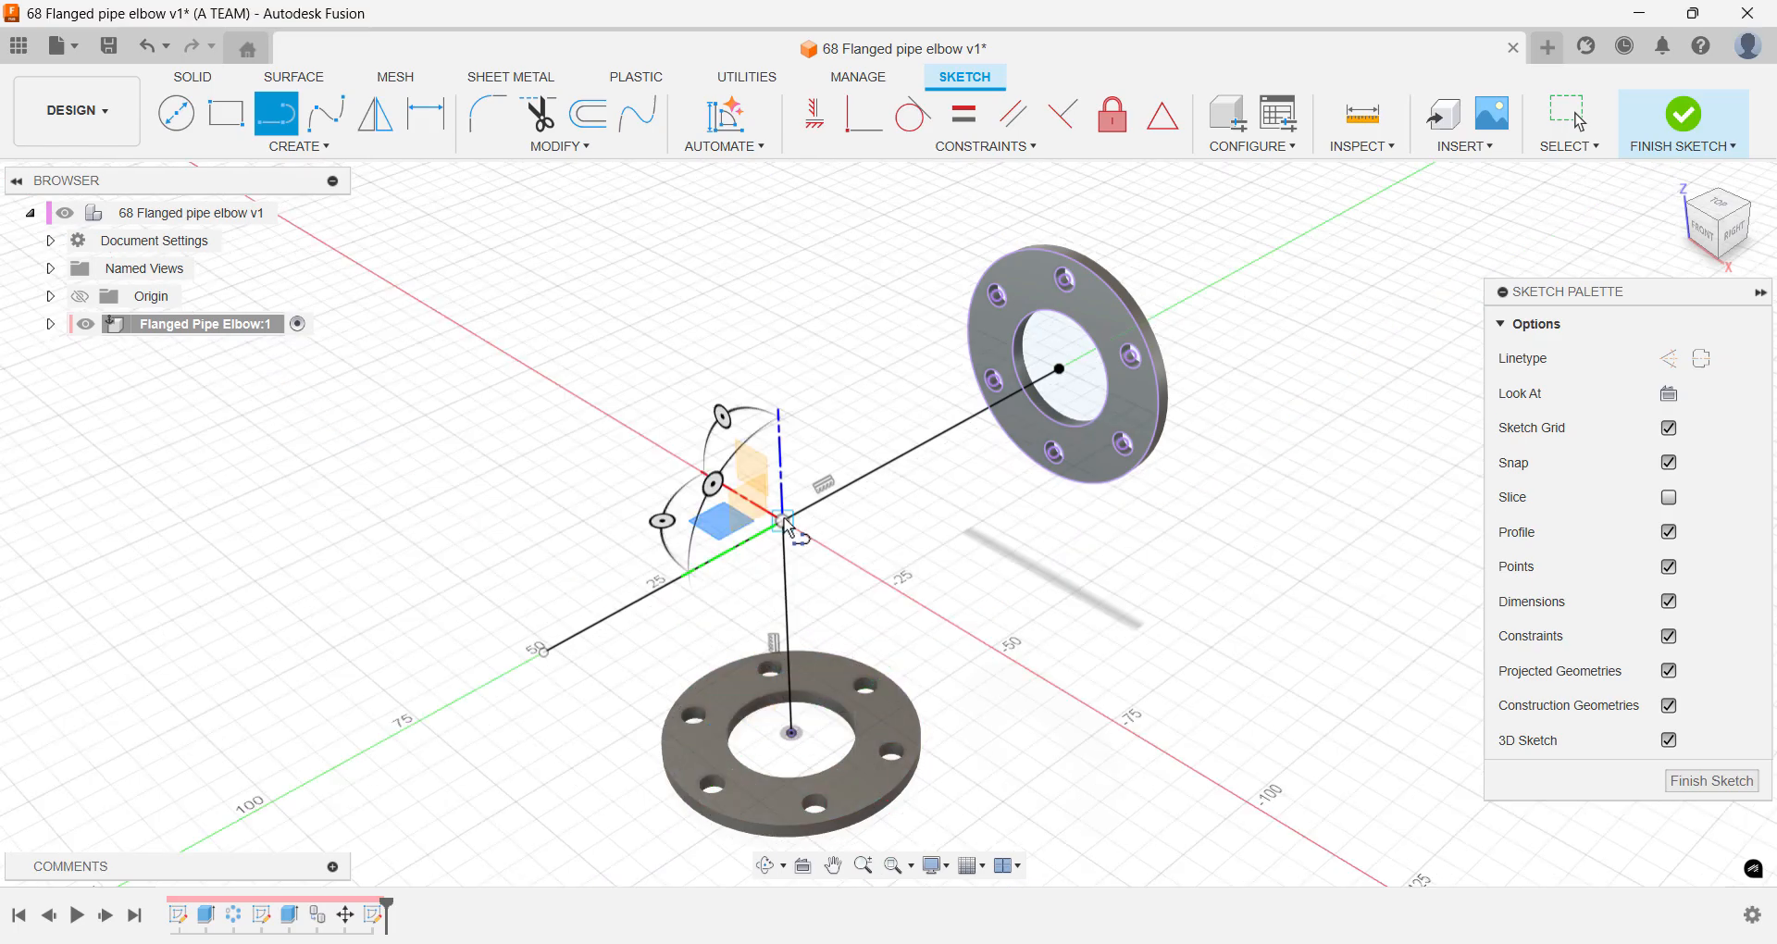
key(Escape)
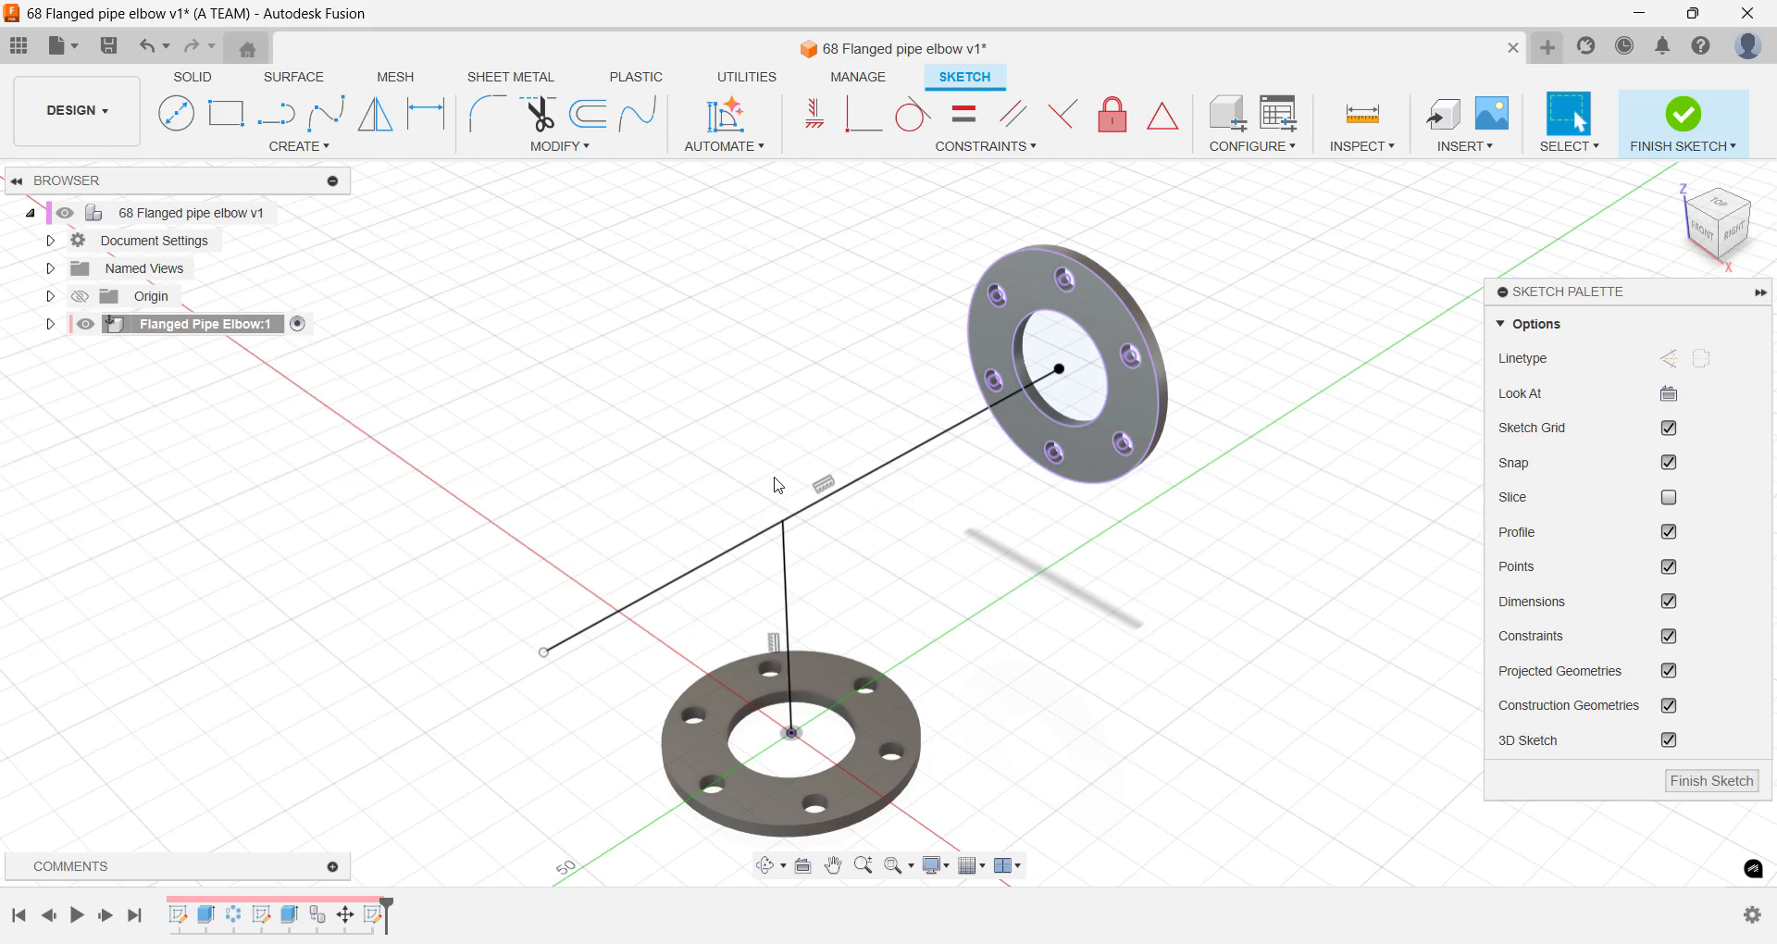
- Trim the part of the horizontal line that overshoots the vertical line
text(s)
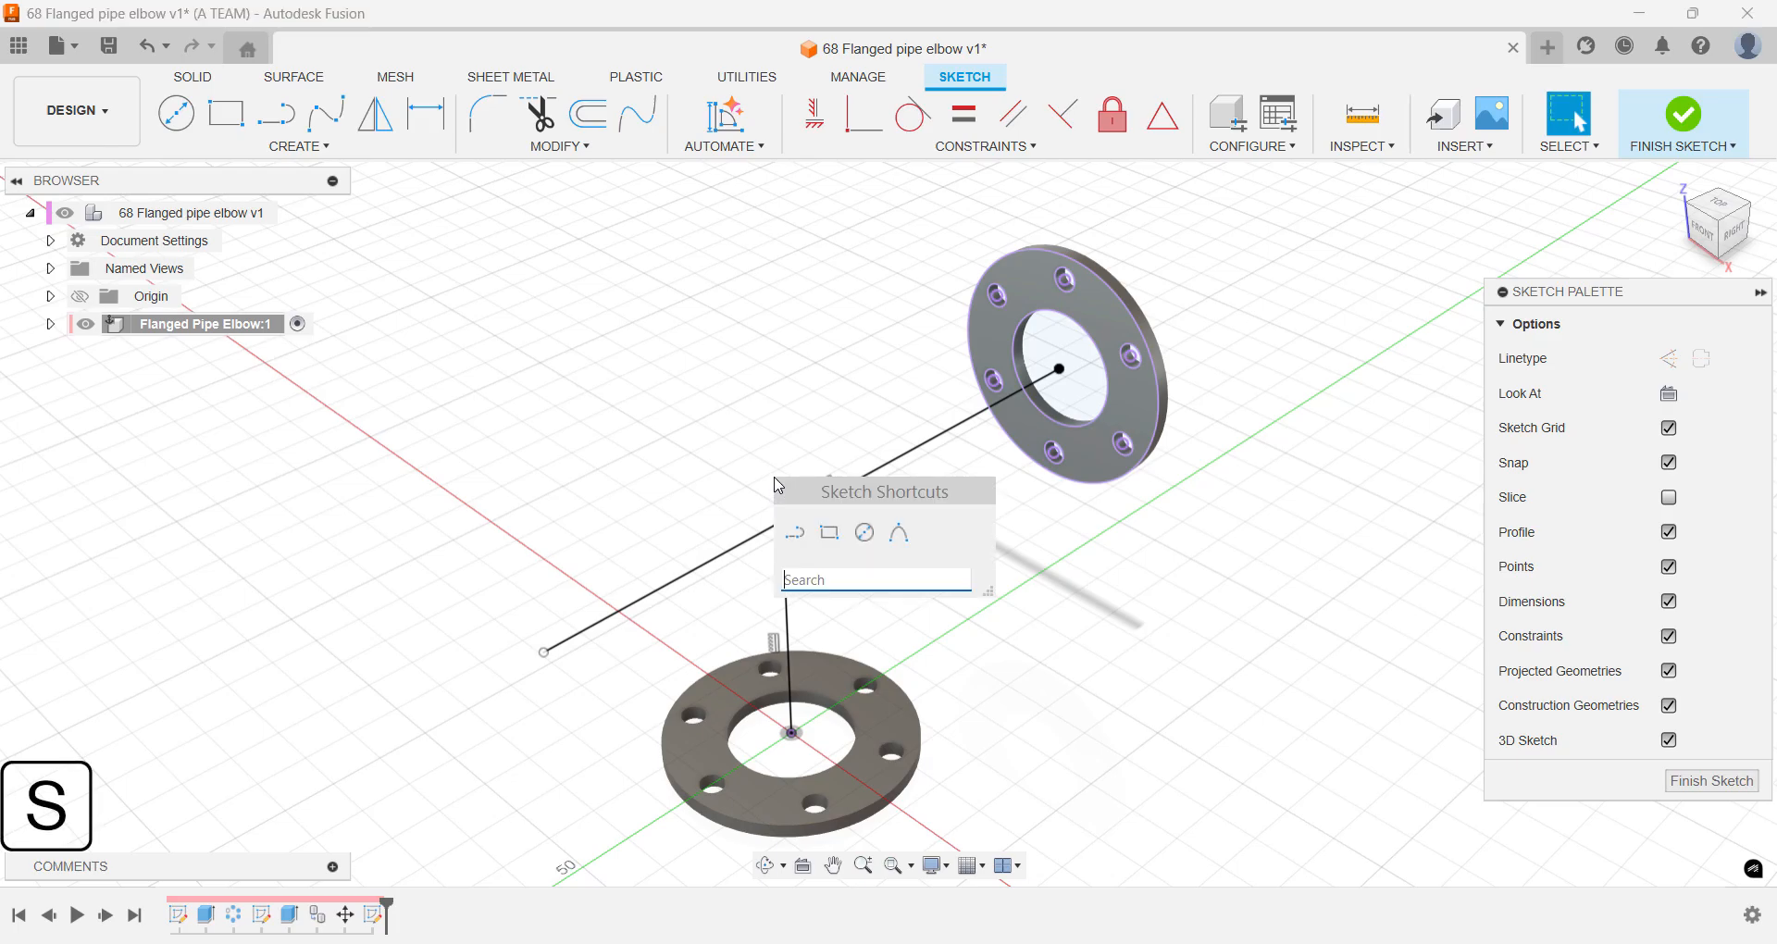
text(trim)
key(Return)
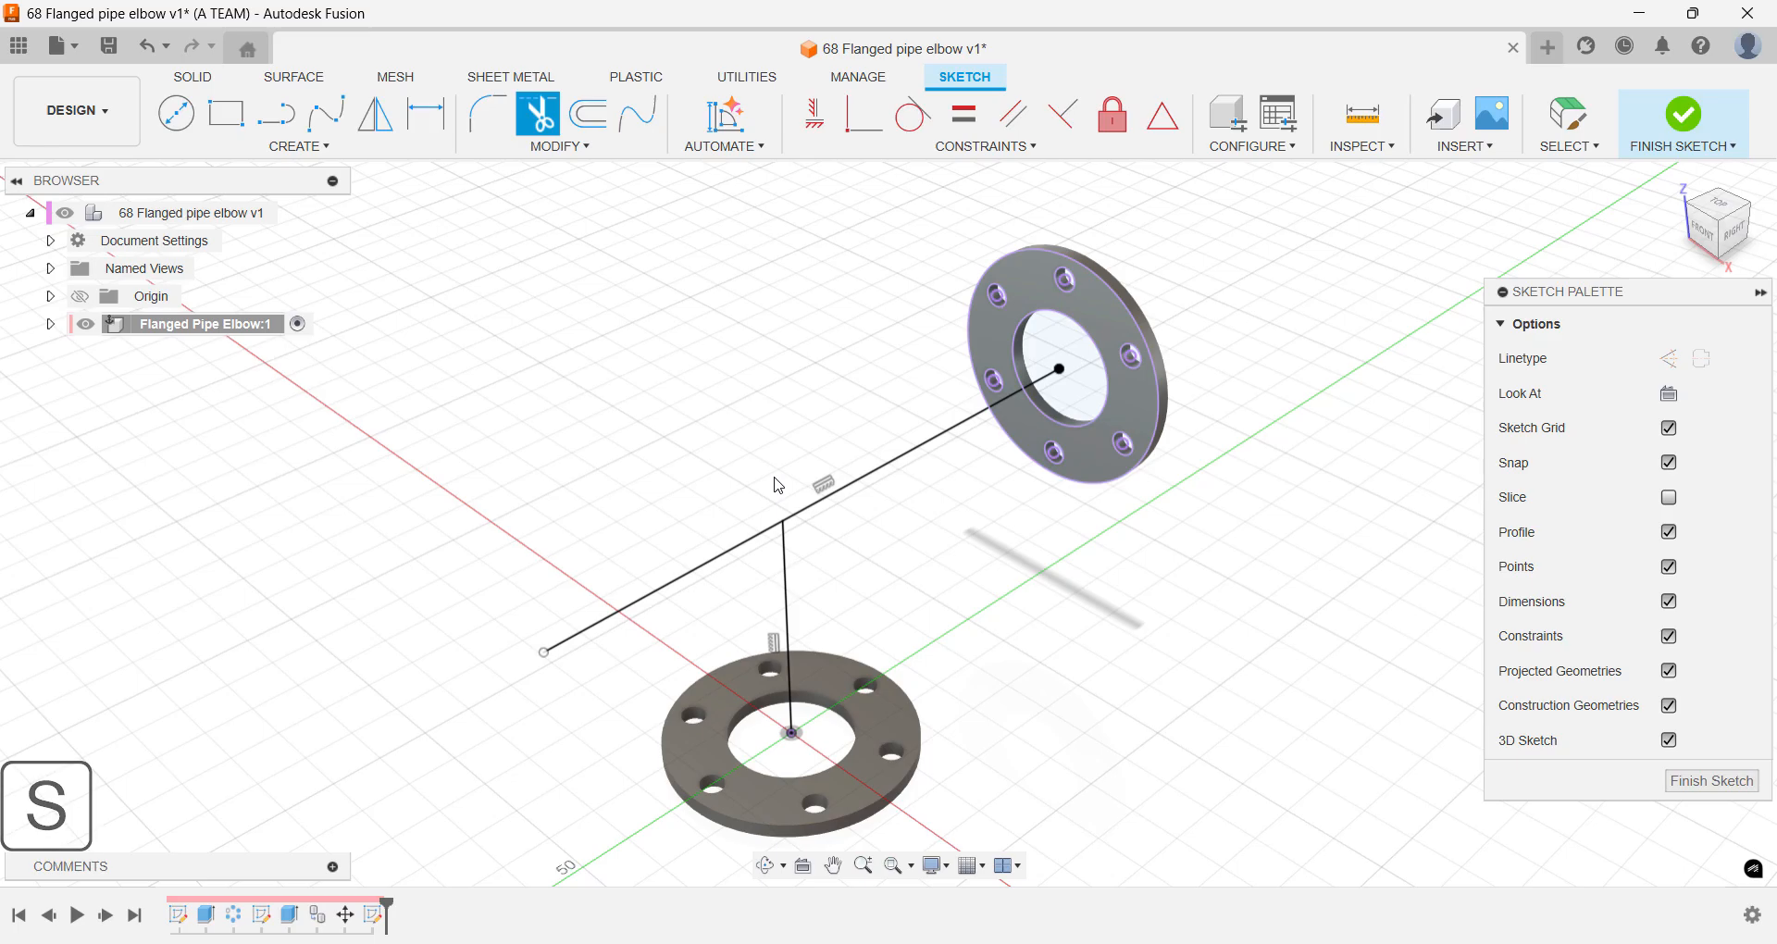
click(733, 557)
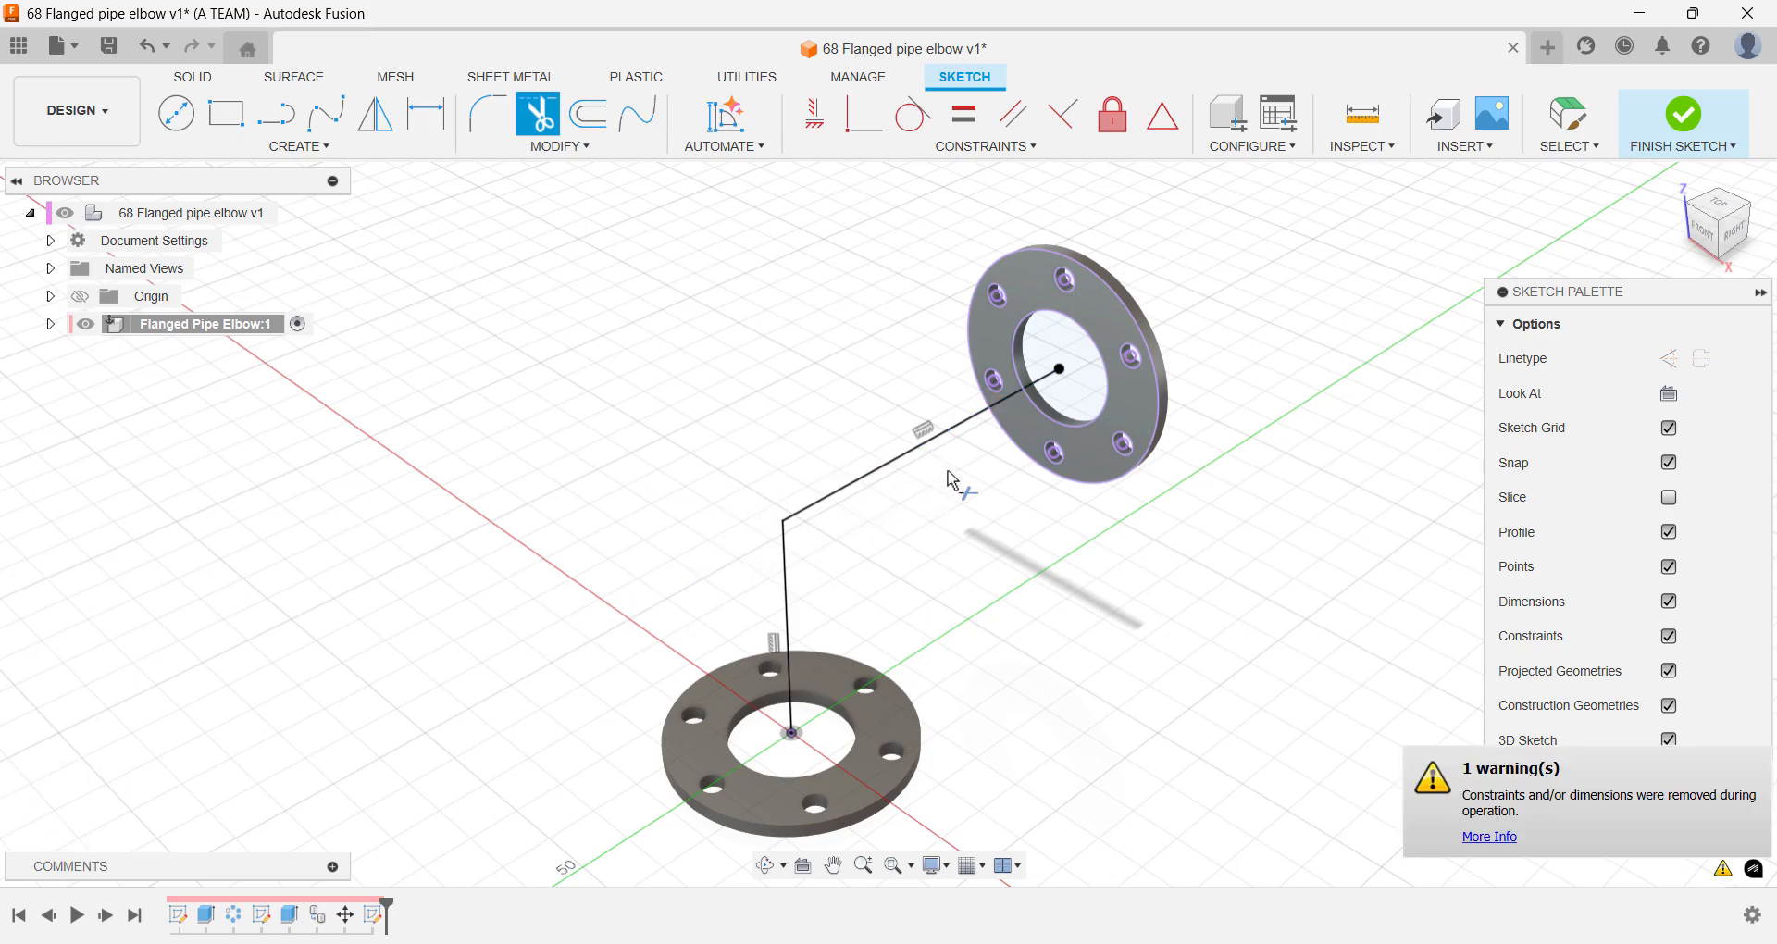
key(Escape)
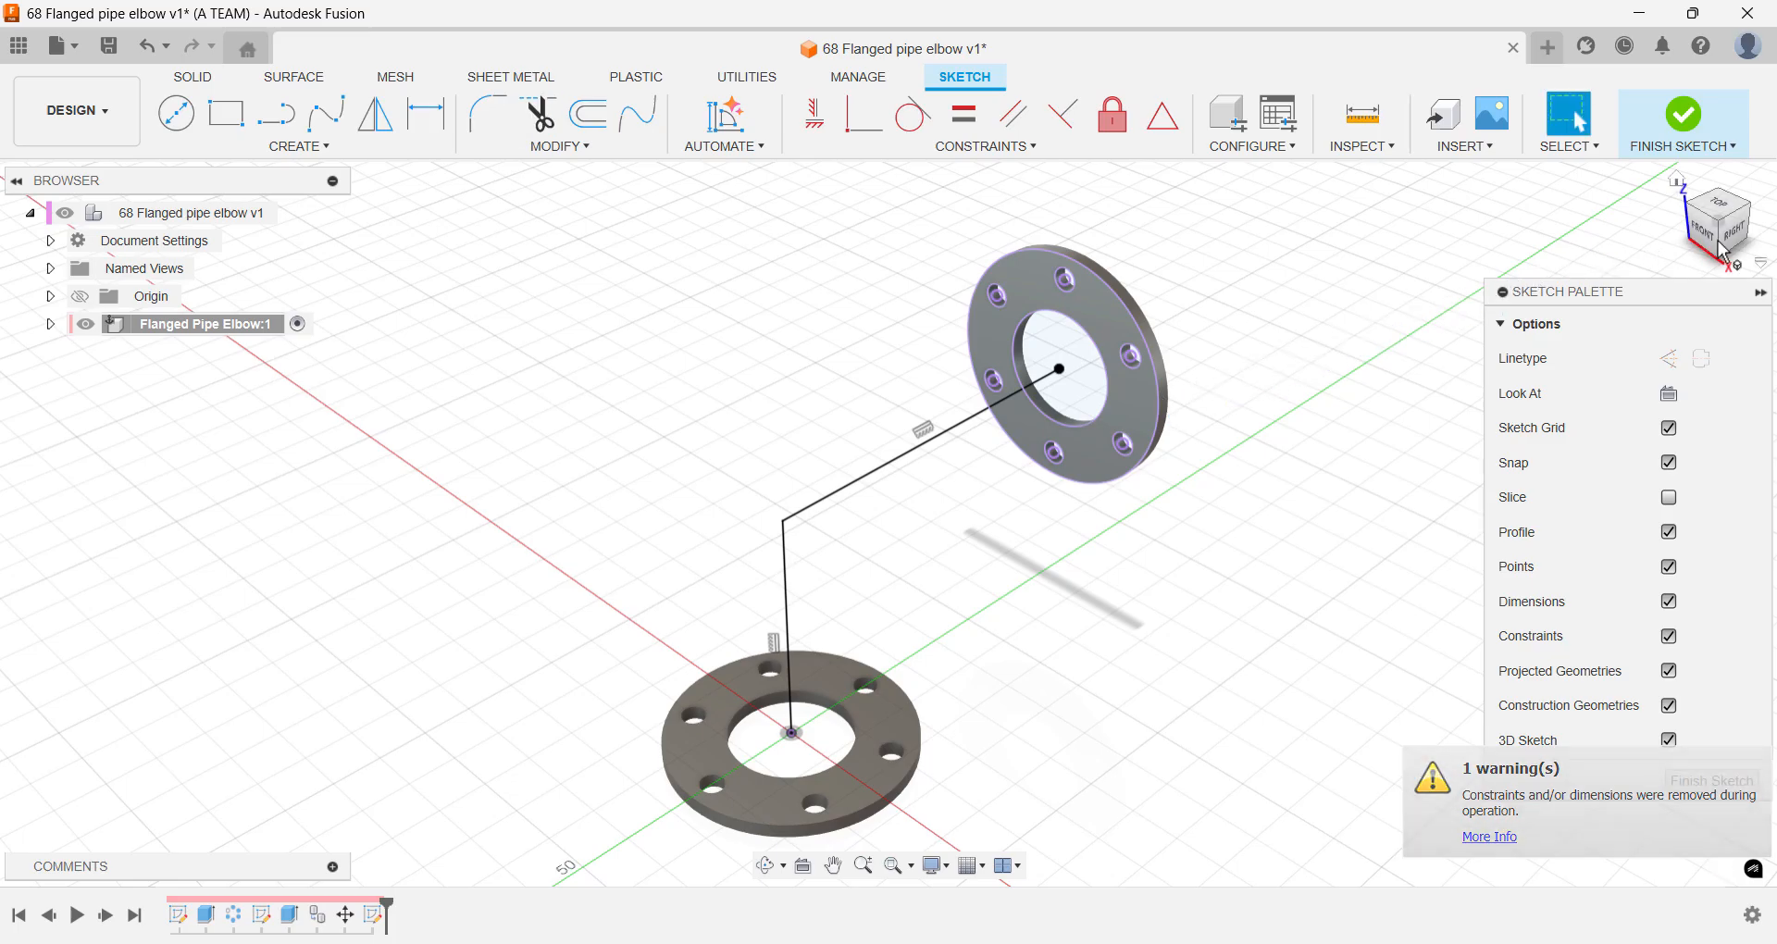
- Fillet the corner between the horizontal and vertical path lines with a 25 mm radius
click(1728, 224)
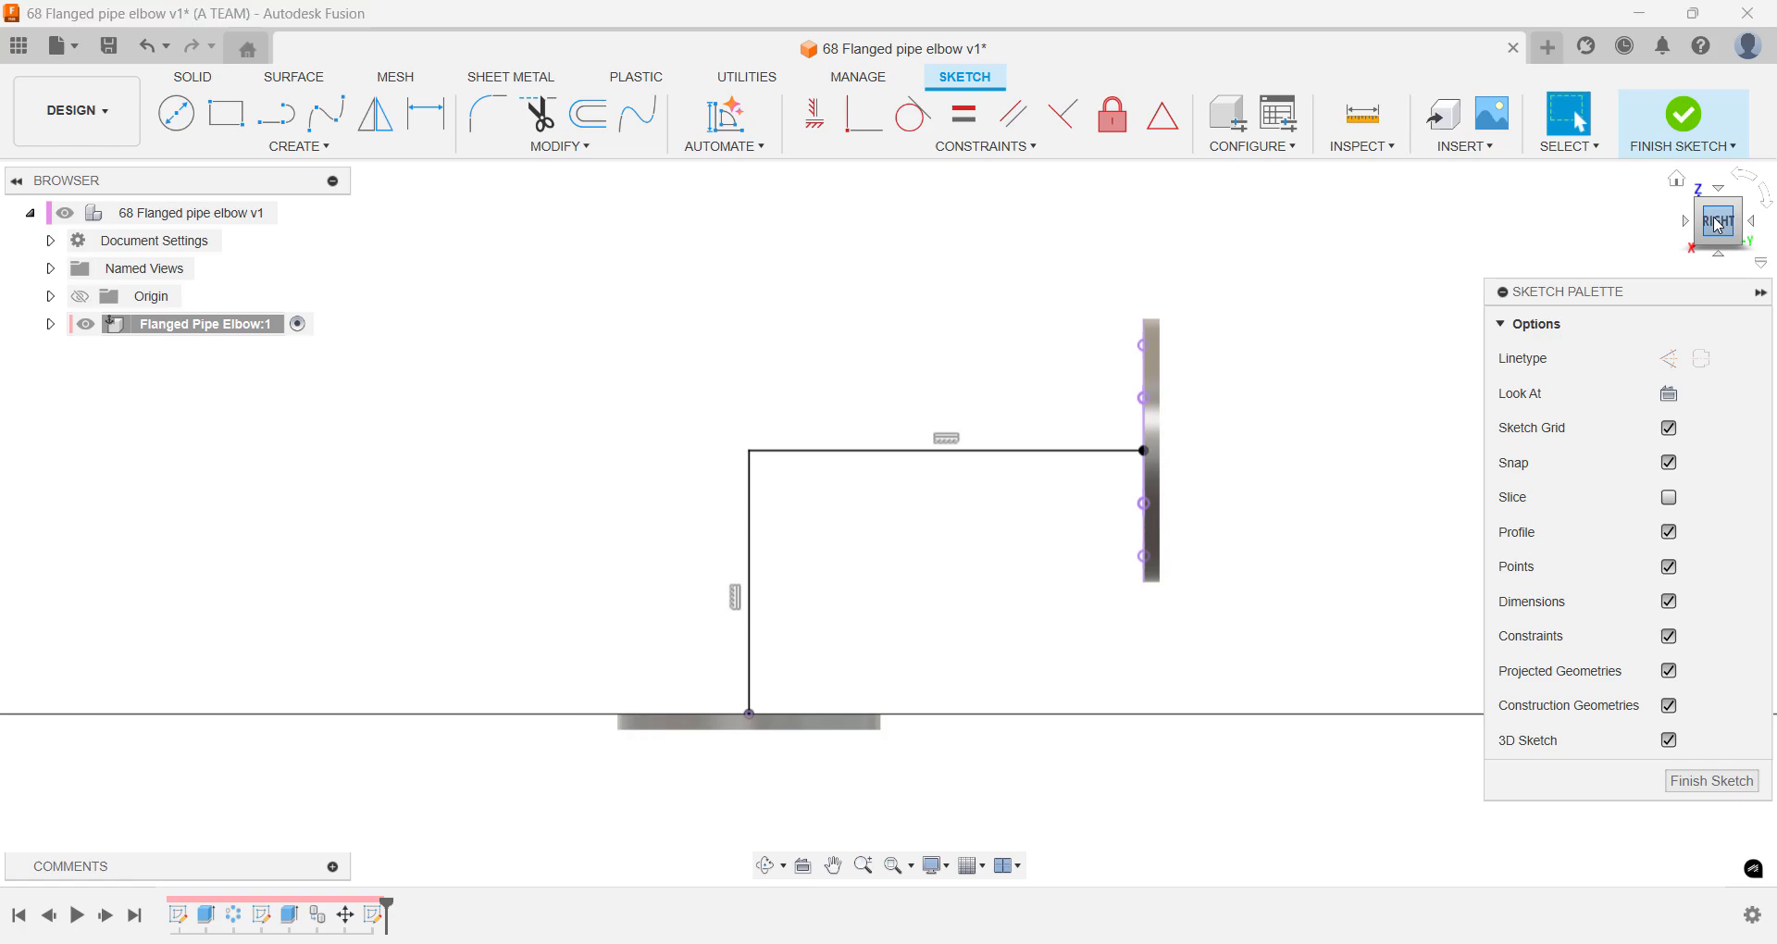
text(s)
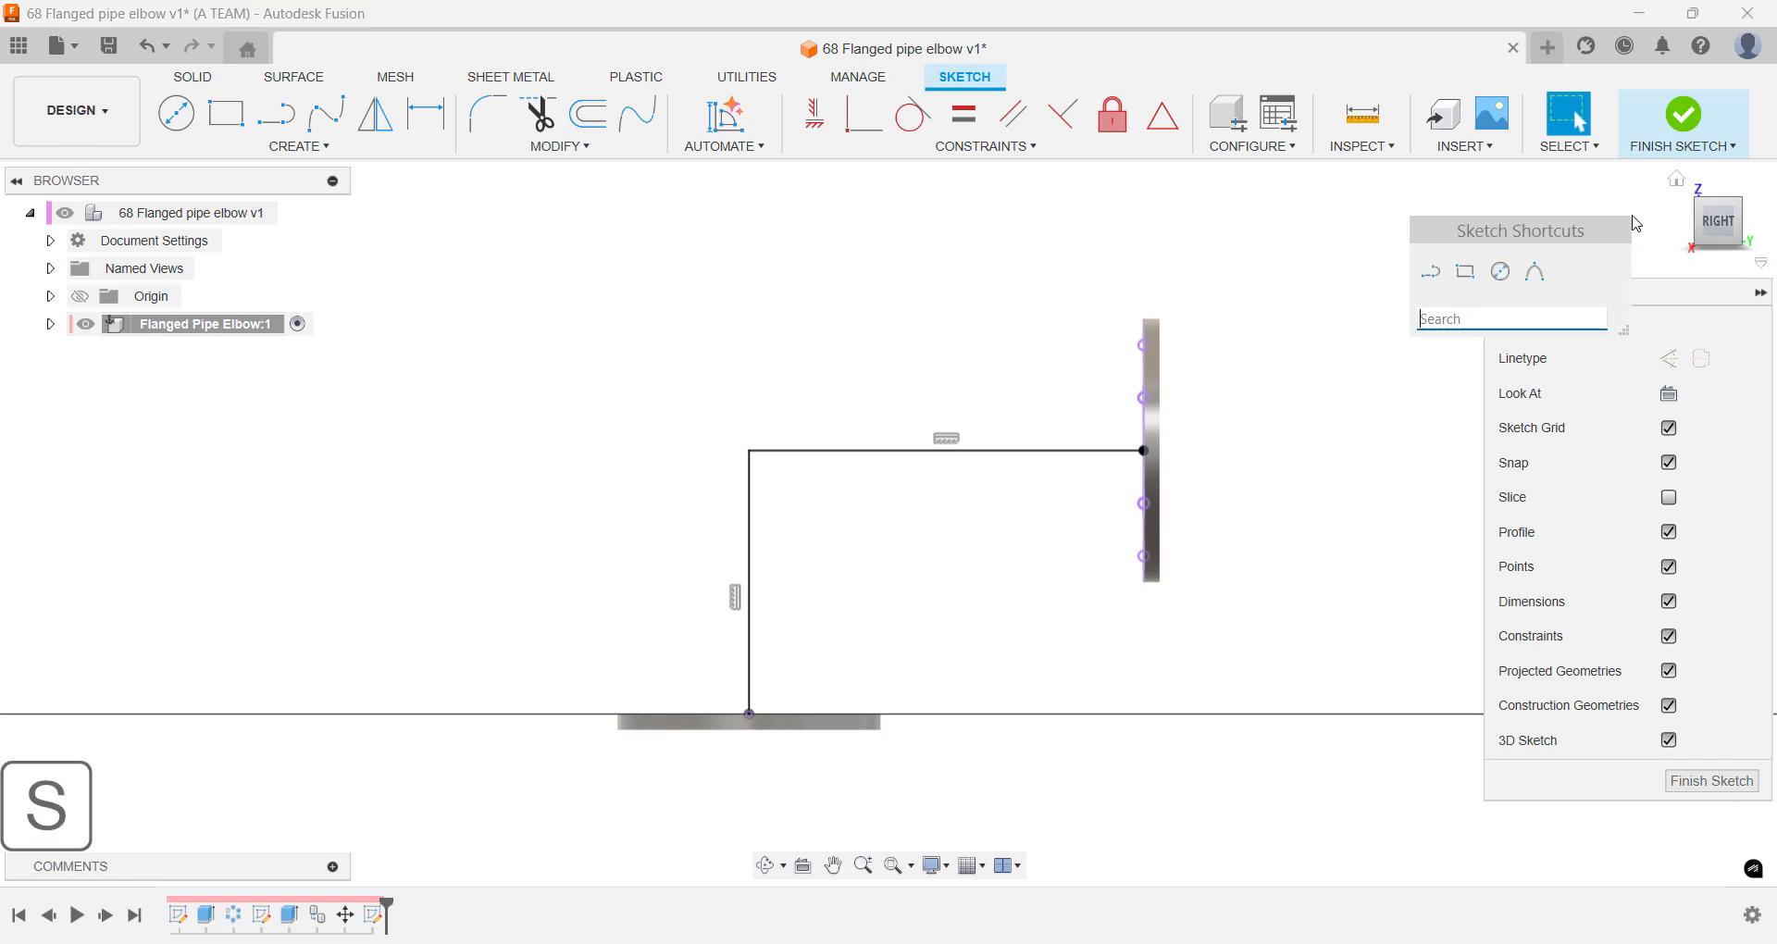
text(fille)
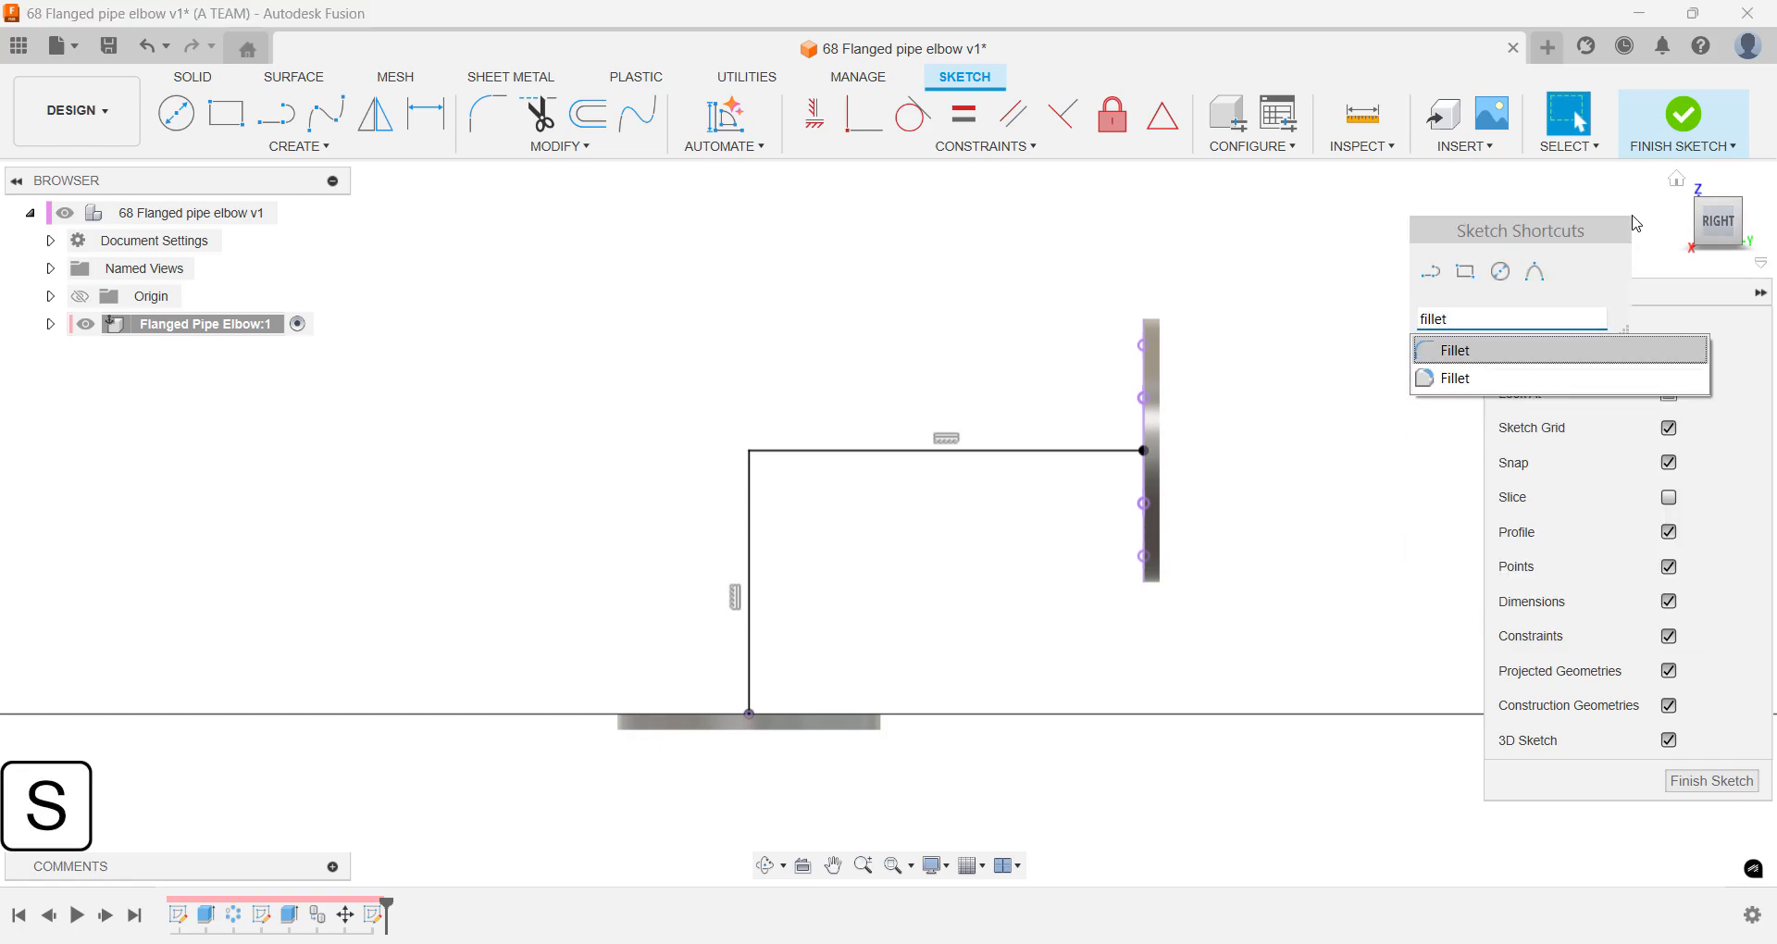
text(t)
key(Return)
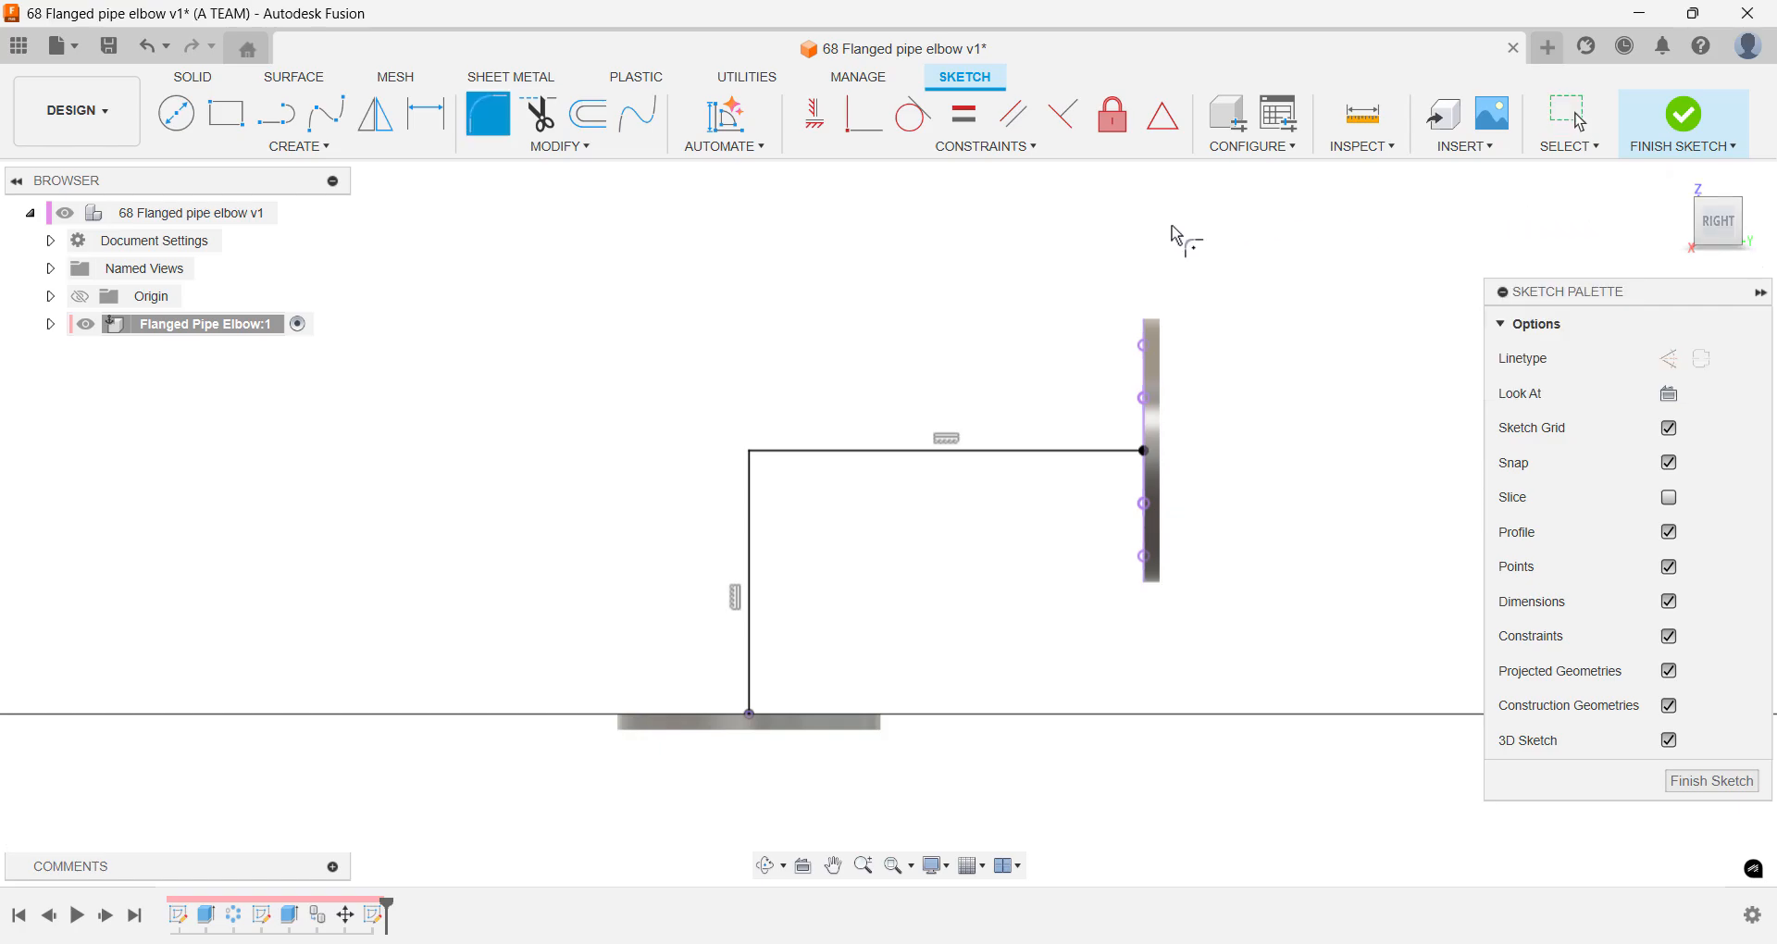
click(838, 450)
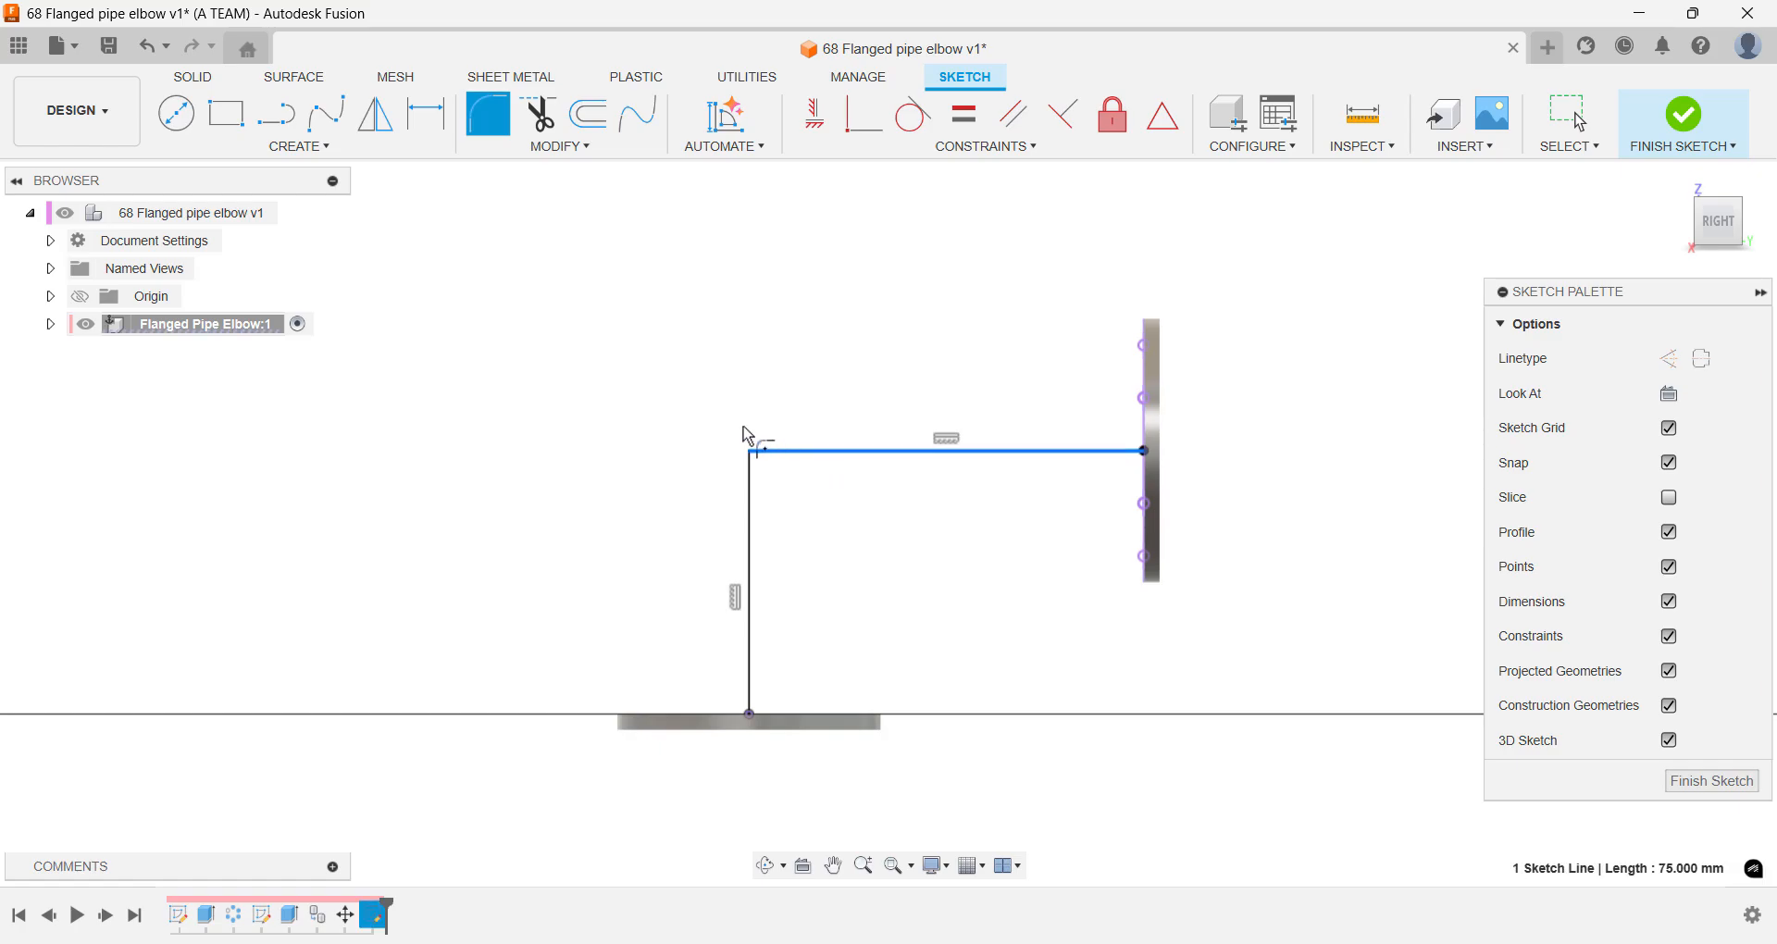
click(752, 488)
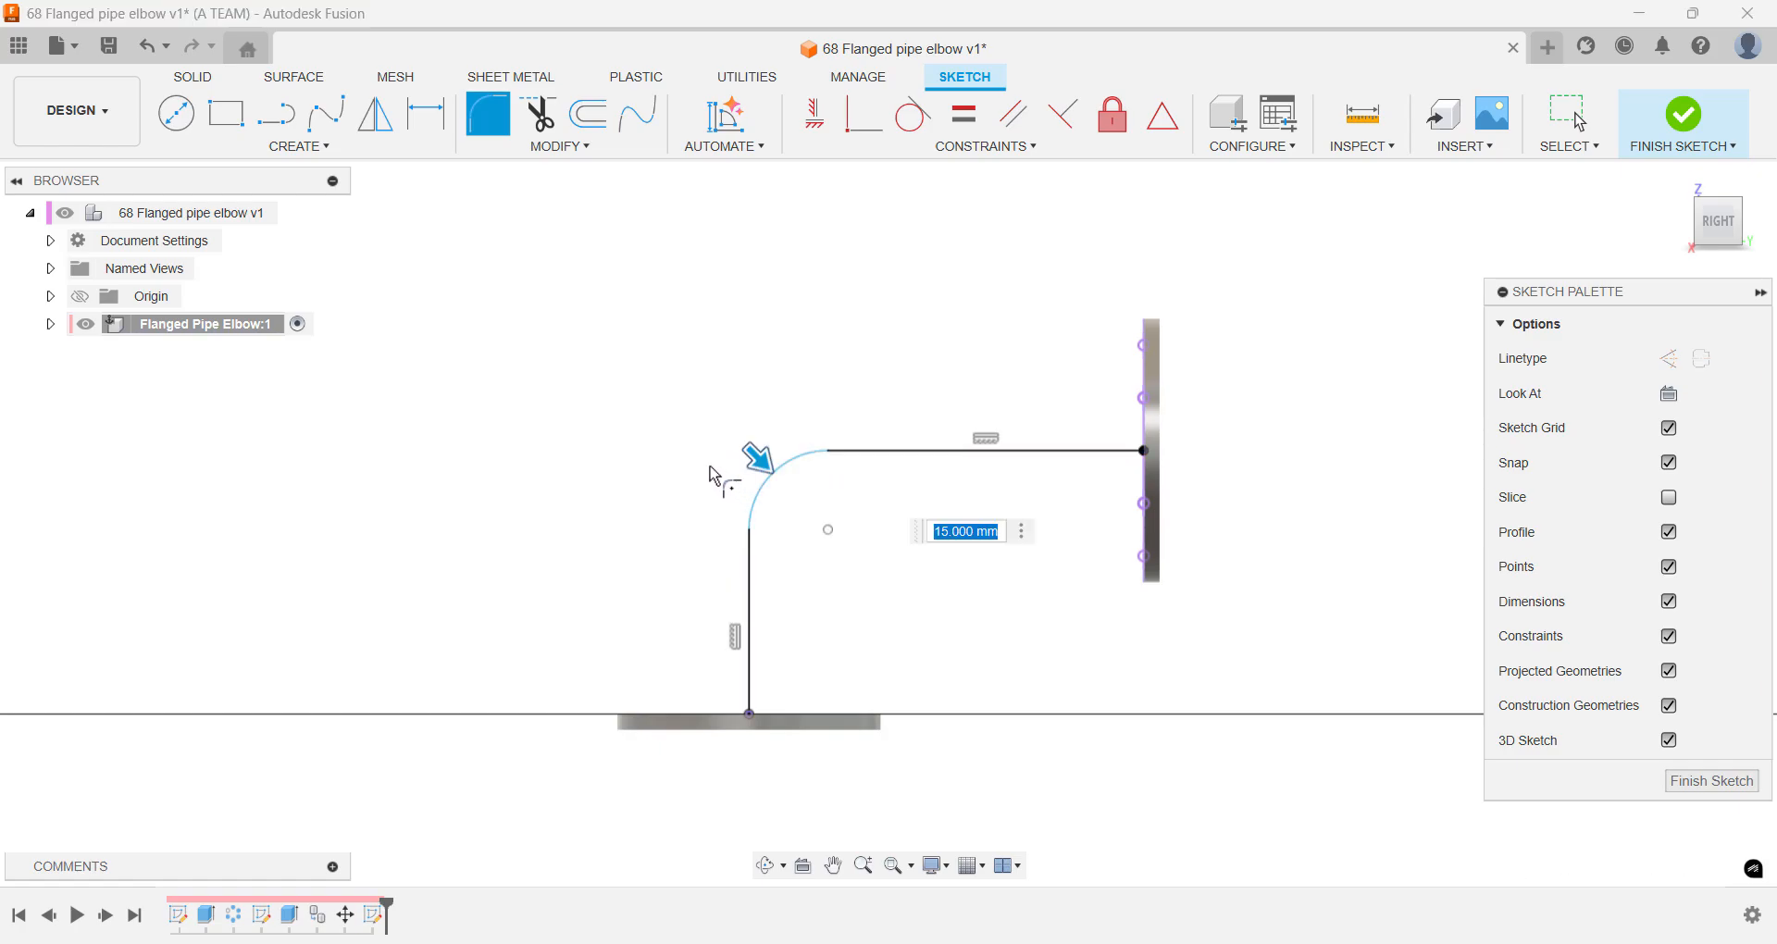
text(25)
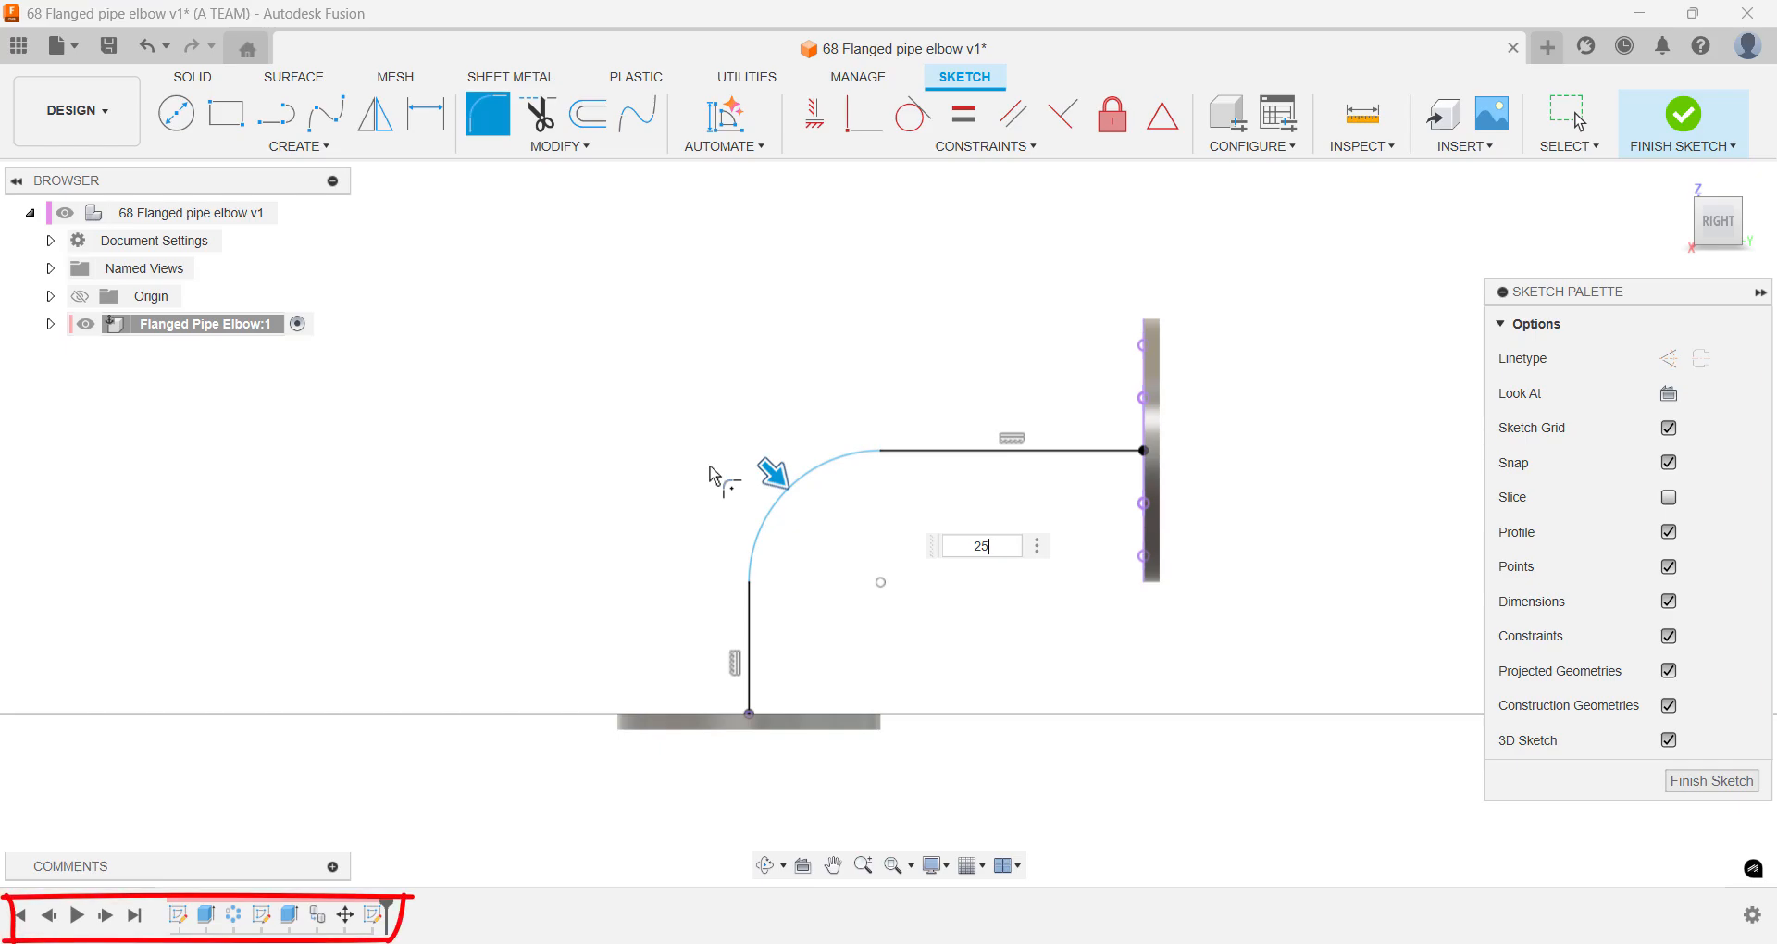
key(Return)
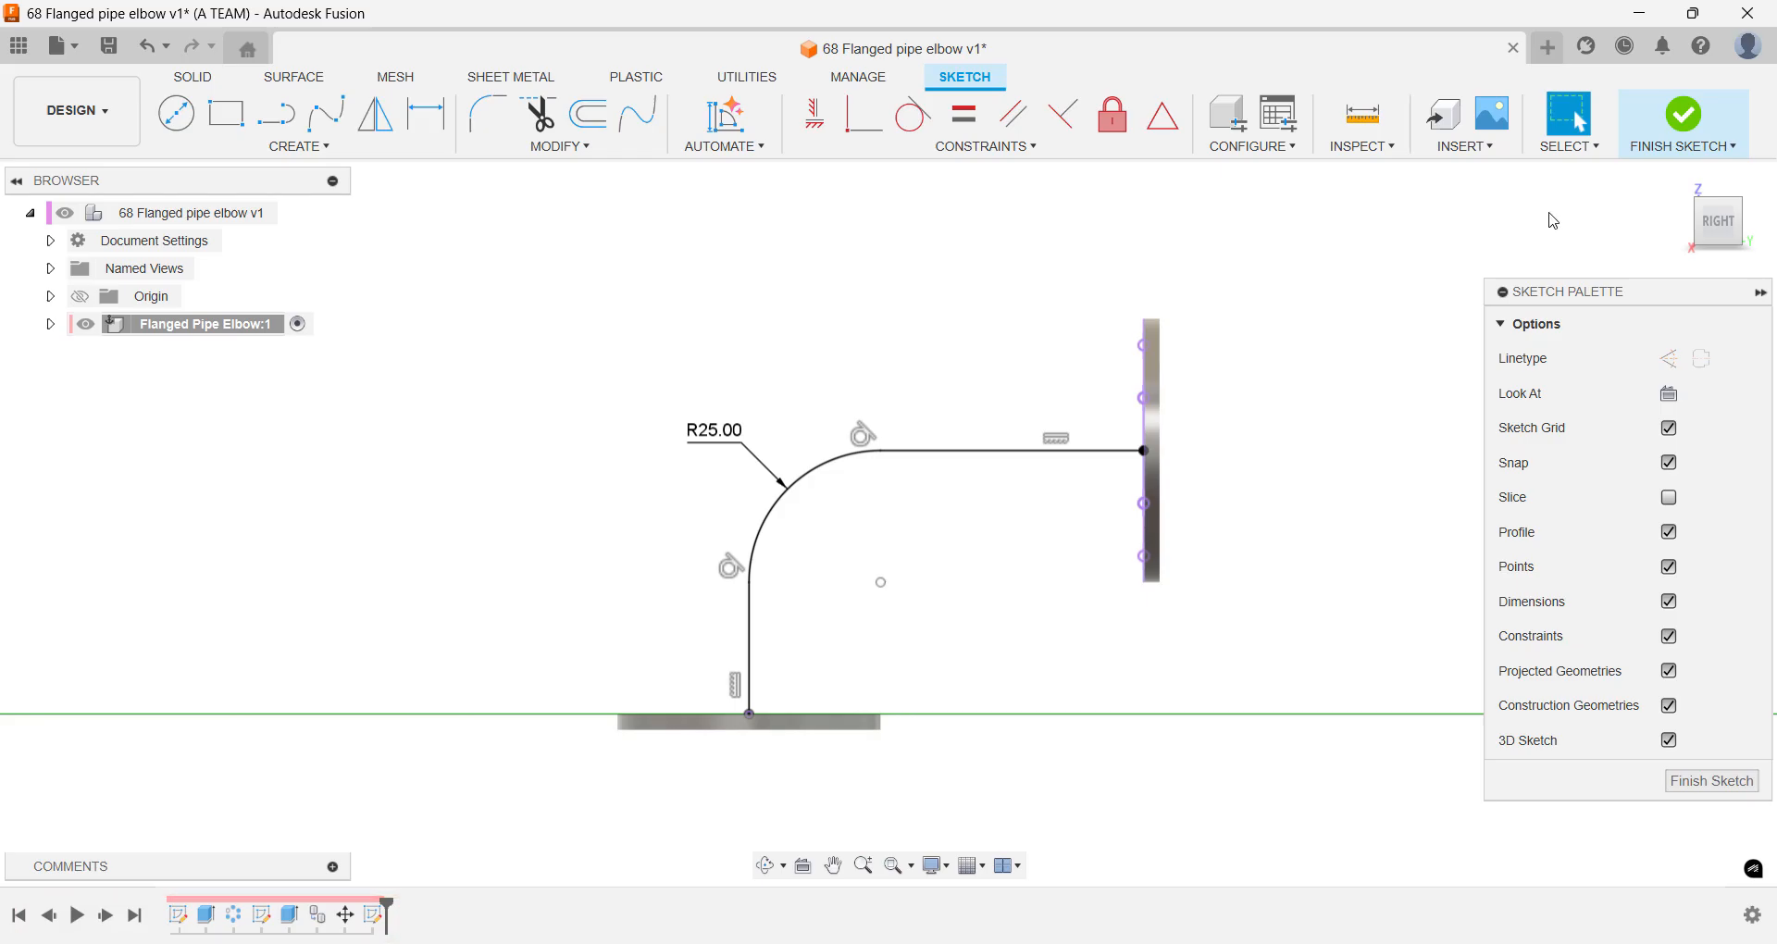
- Save the design with the version description "Before Sweep"
click(1679, 182)
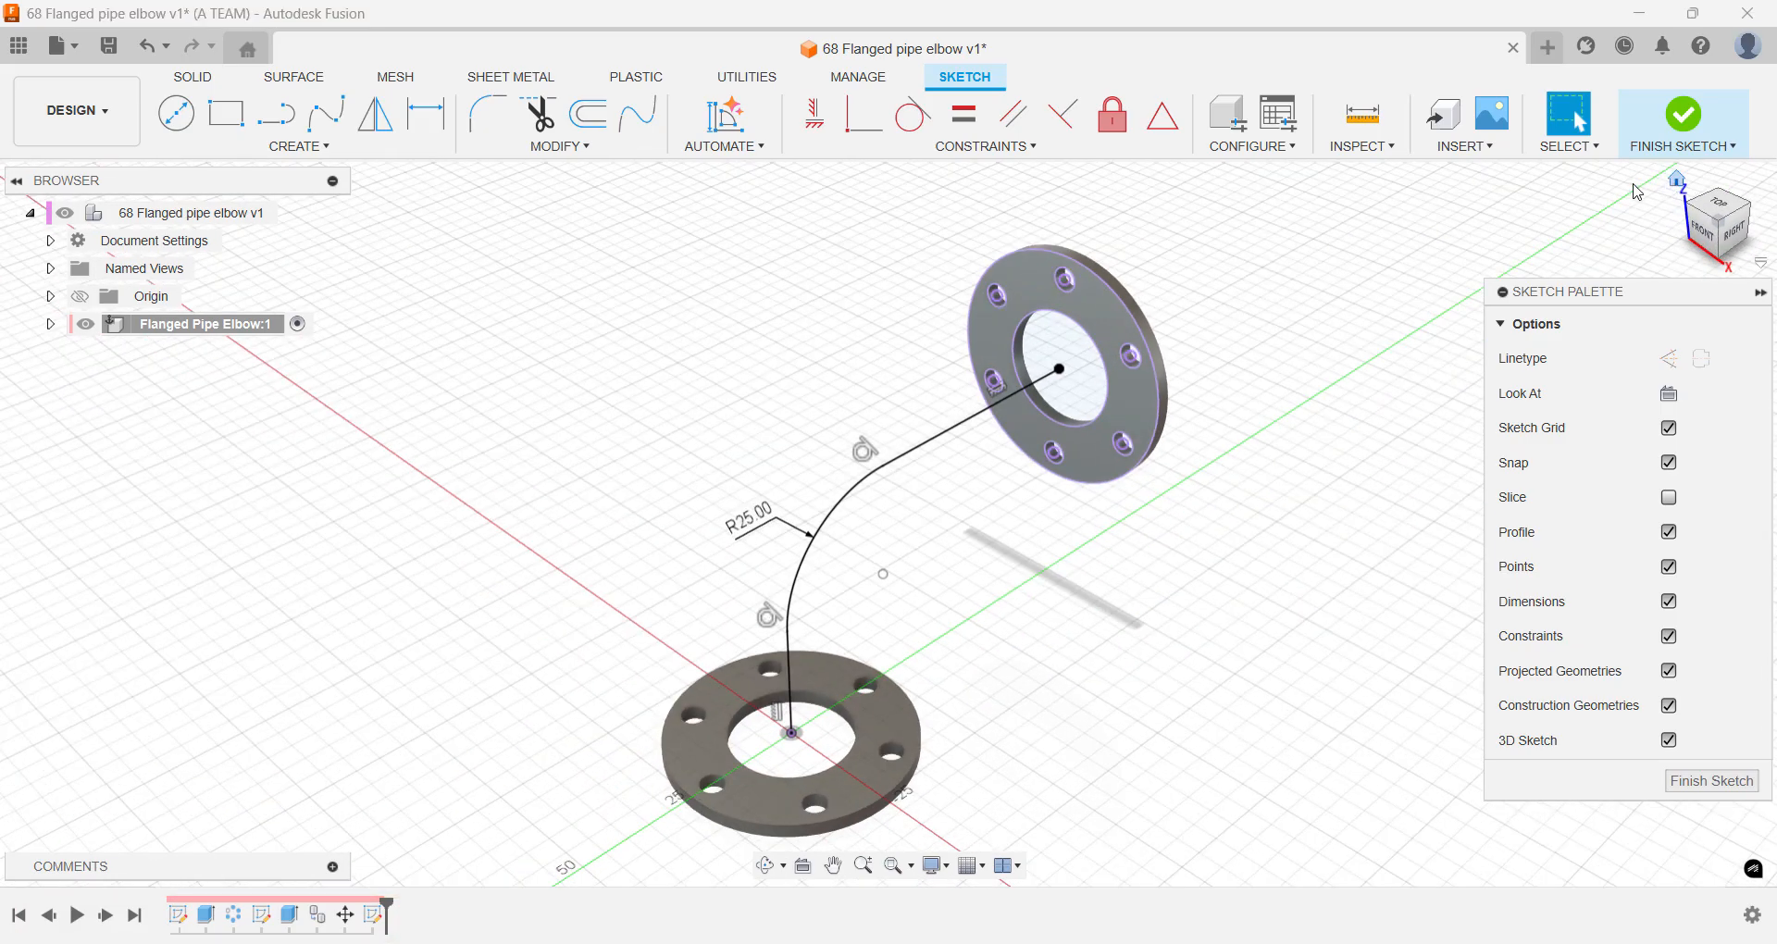
key(ctrl+s)
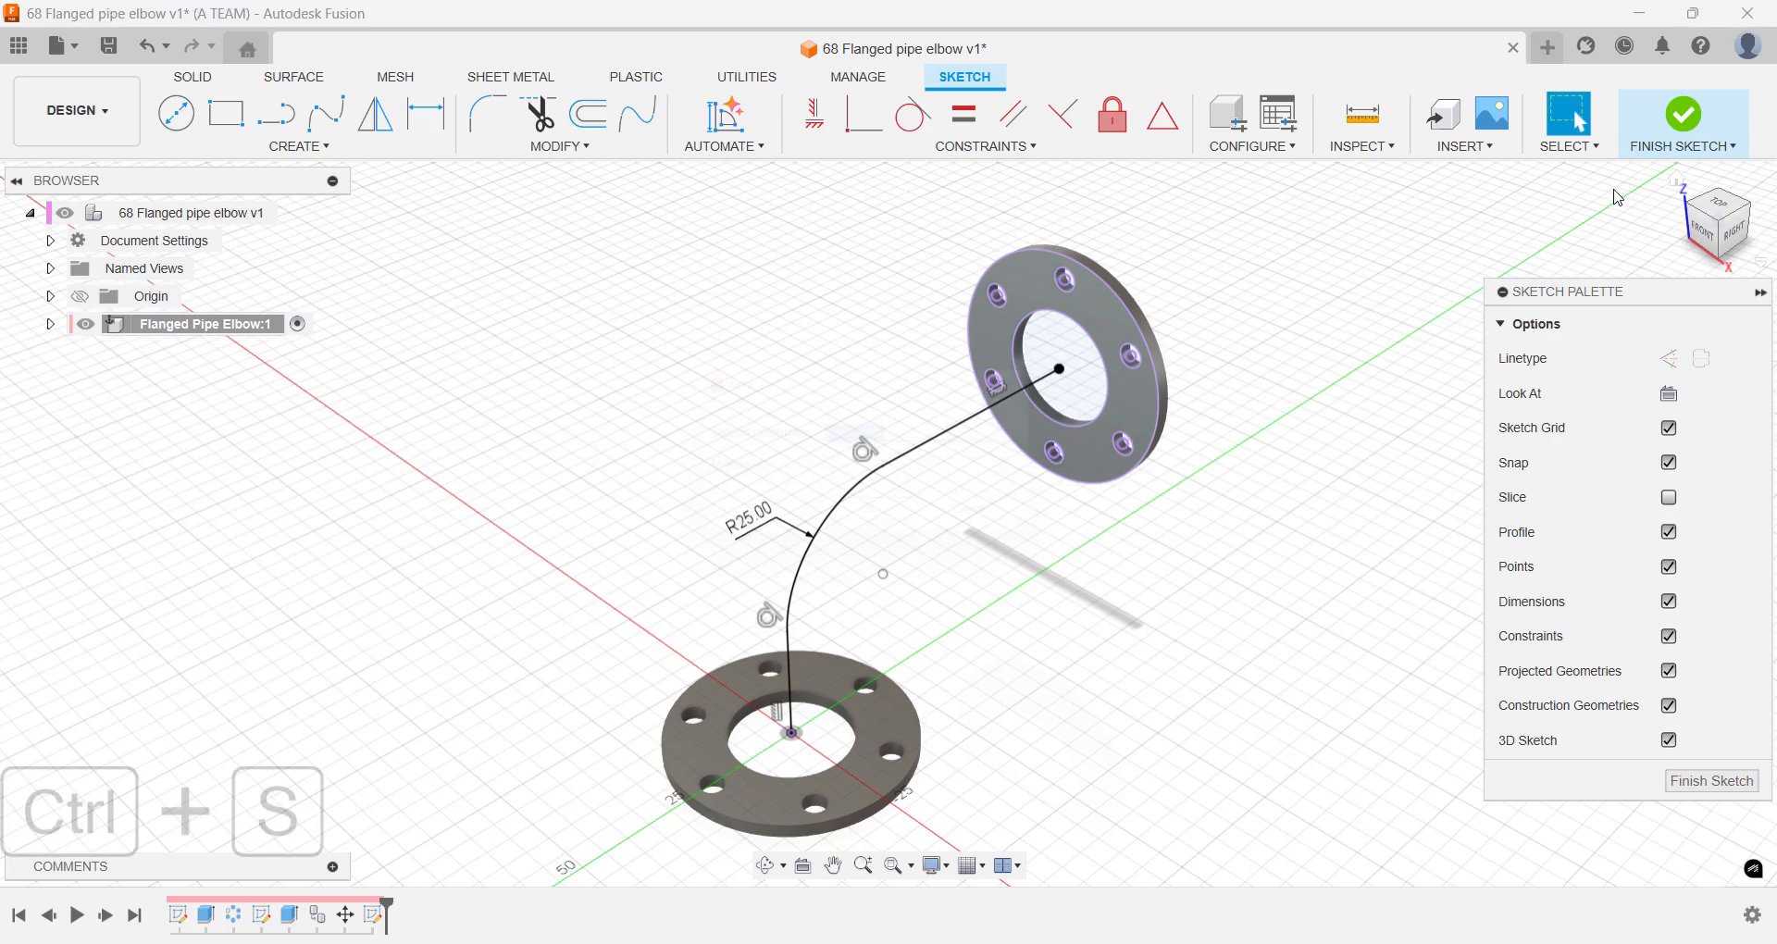
text(B)
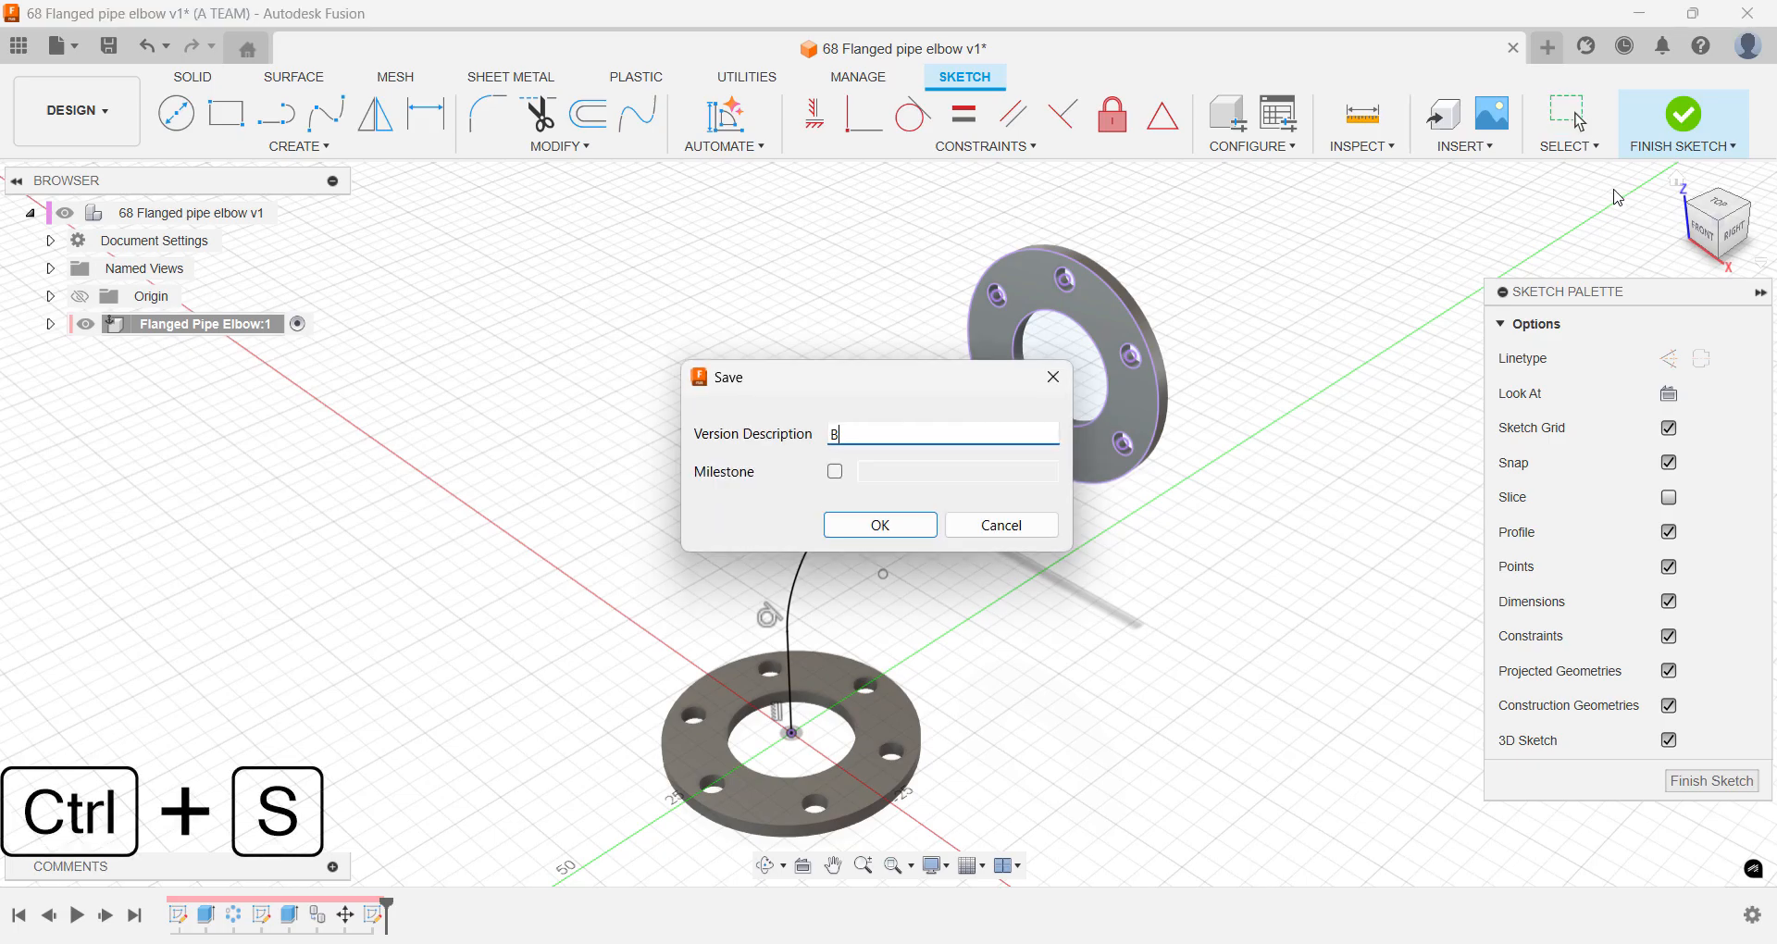
text(efore Sweep)
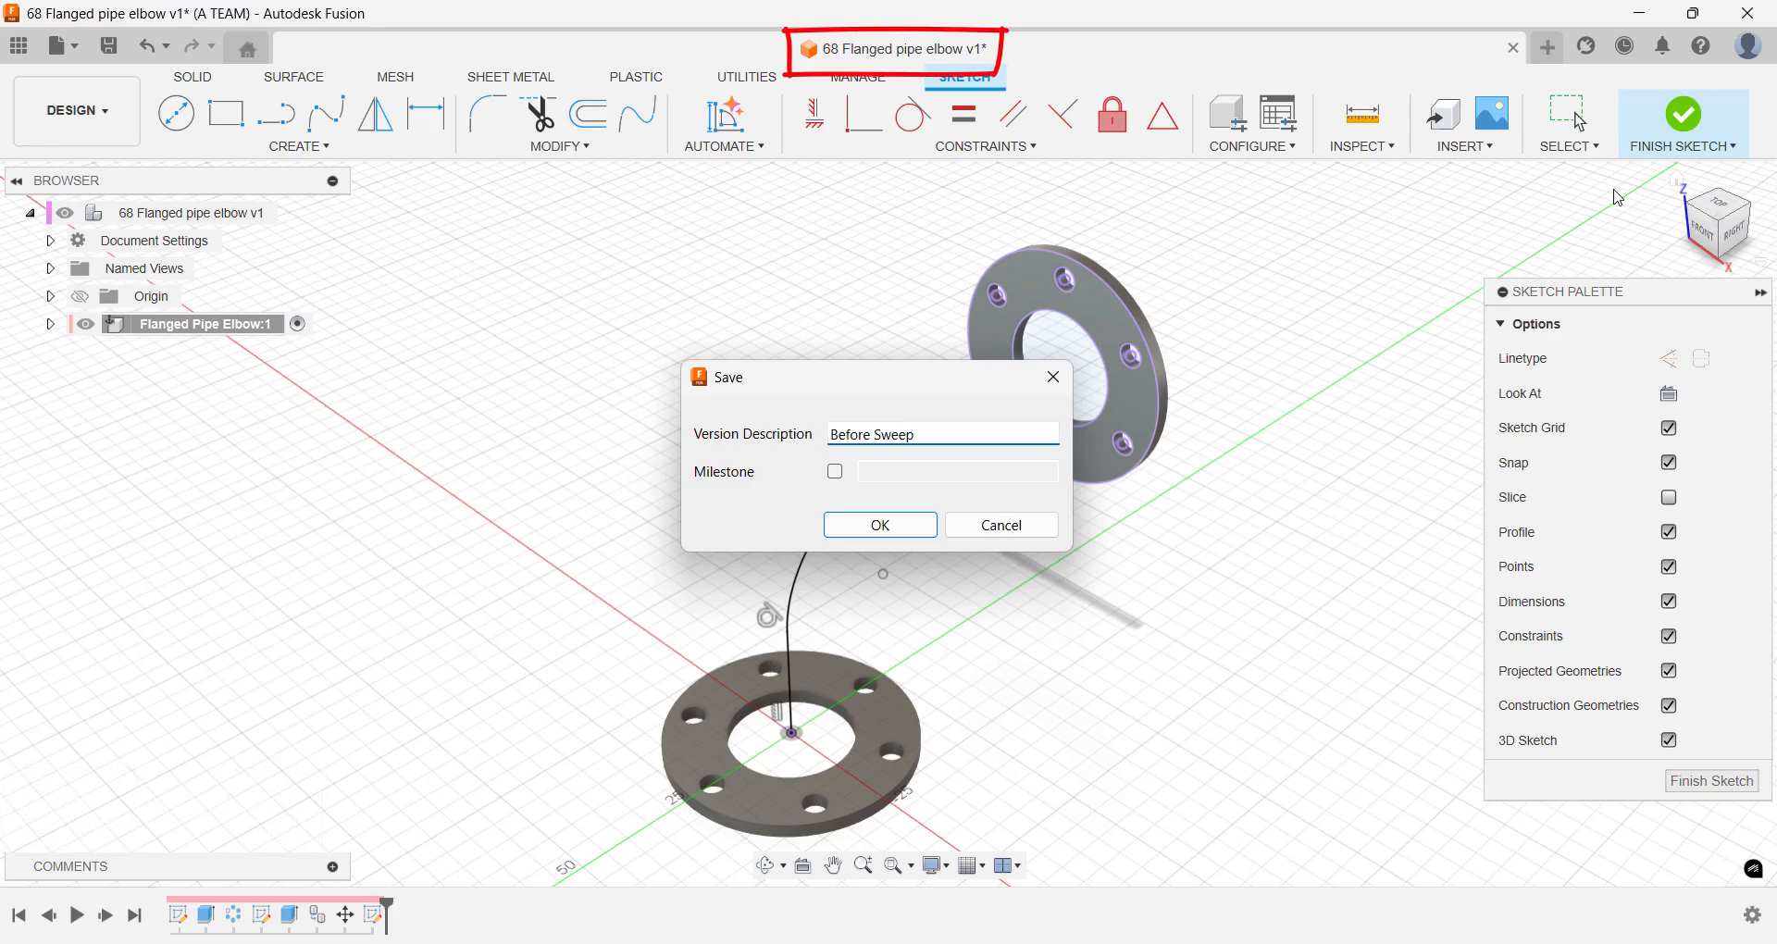
key(Return)
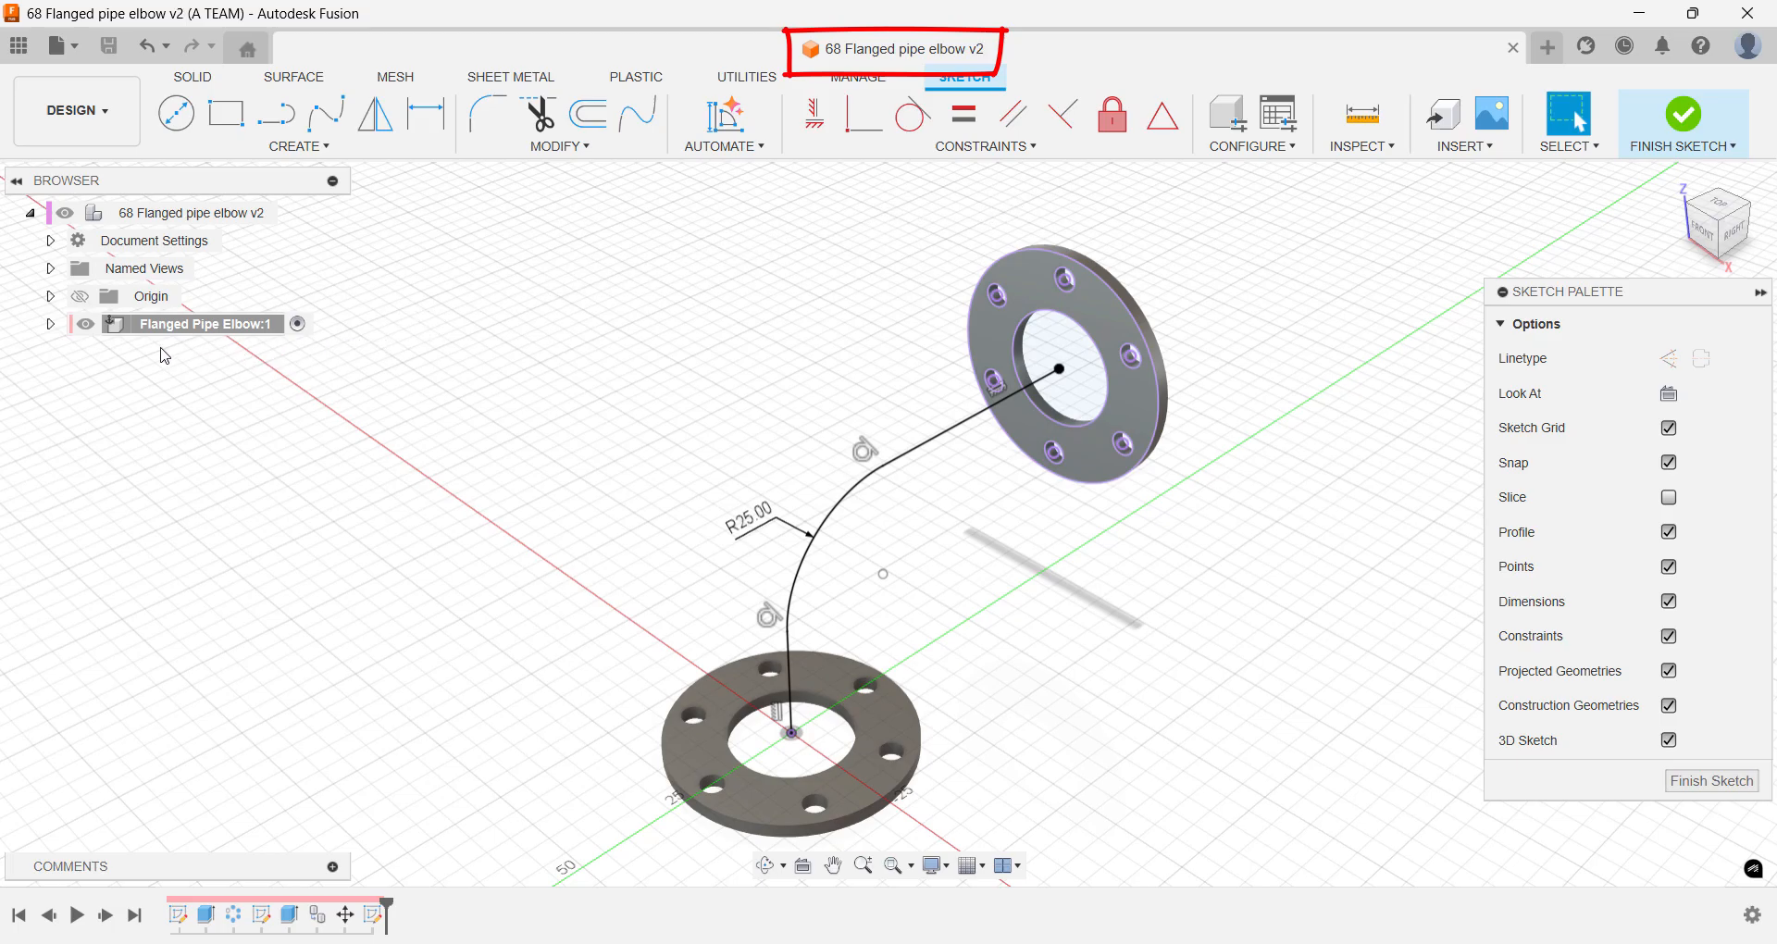
- Show Sketch2 of the Flanged Pipe Elbow component, which holds the ring profile on the lower flange
click(51, 323)
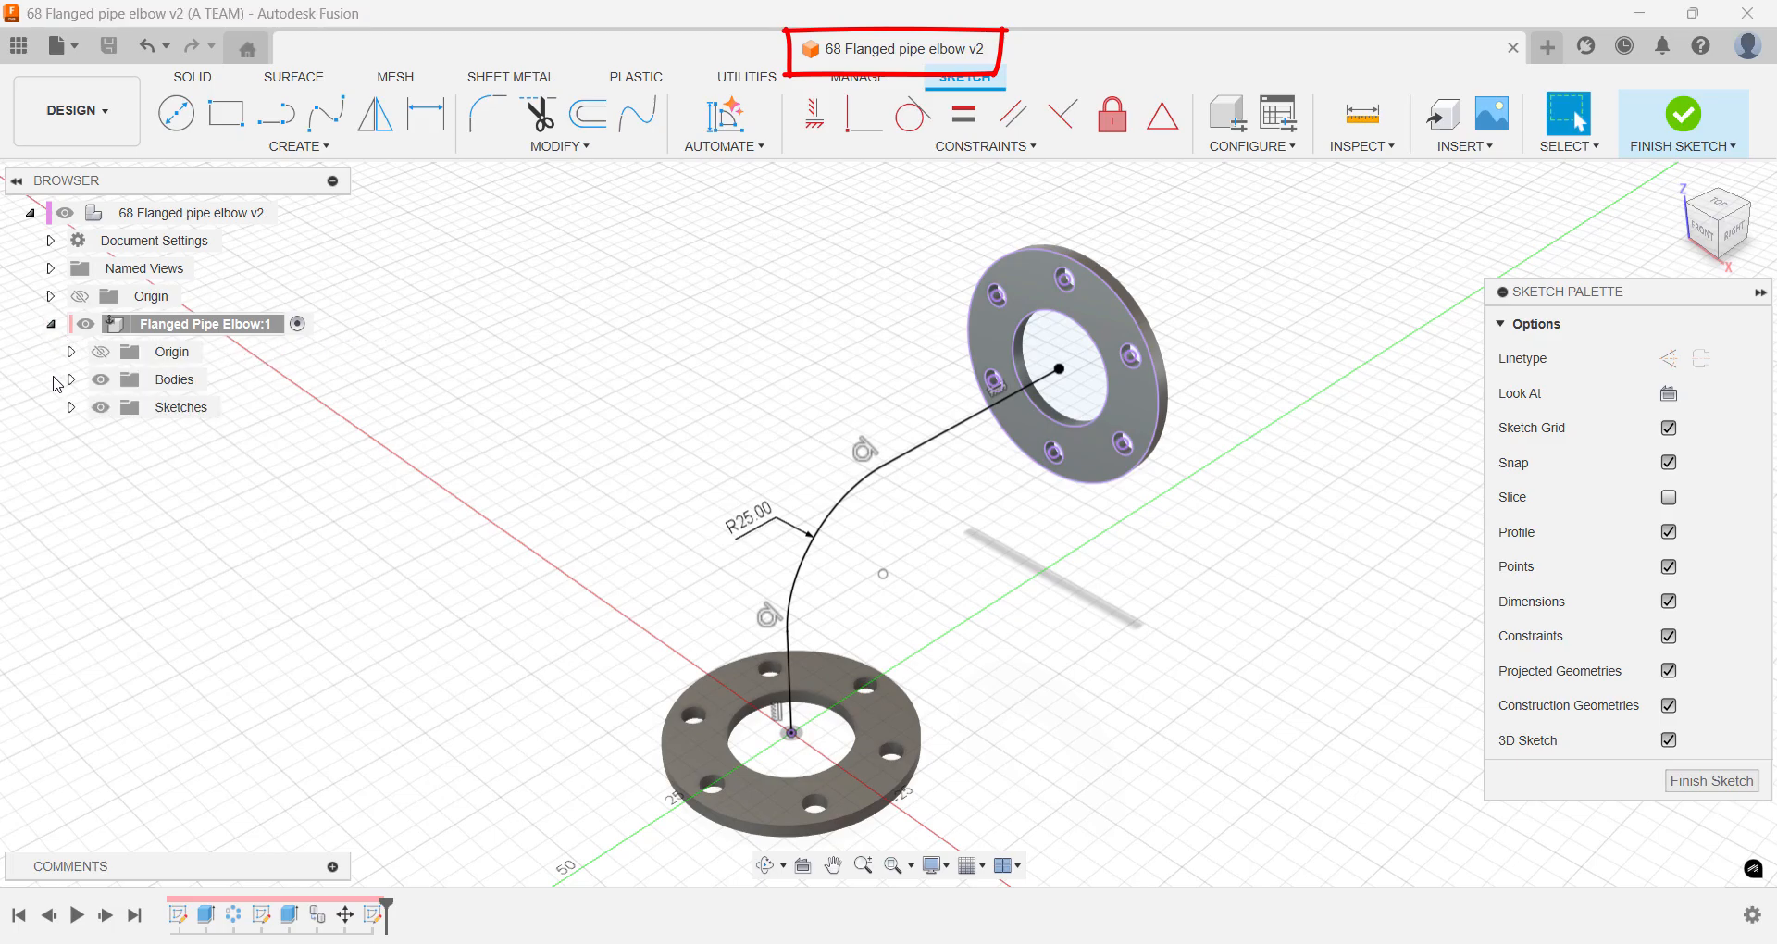
click(71, 407)
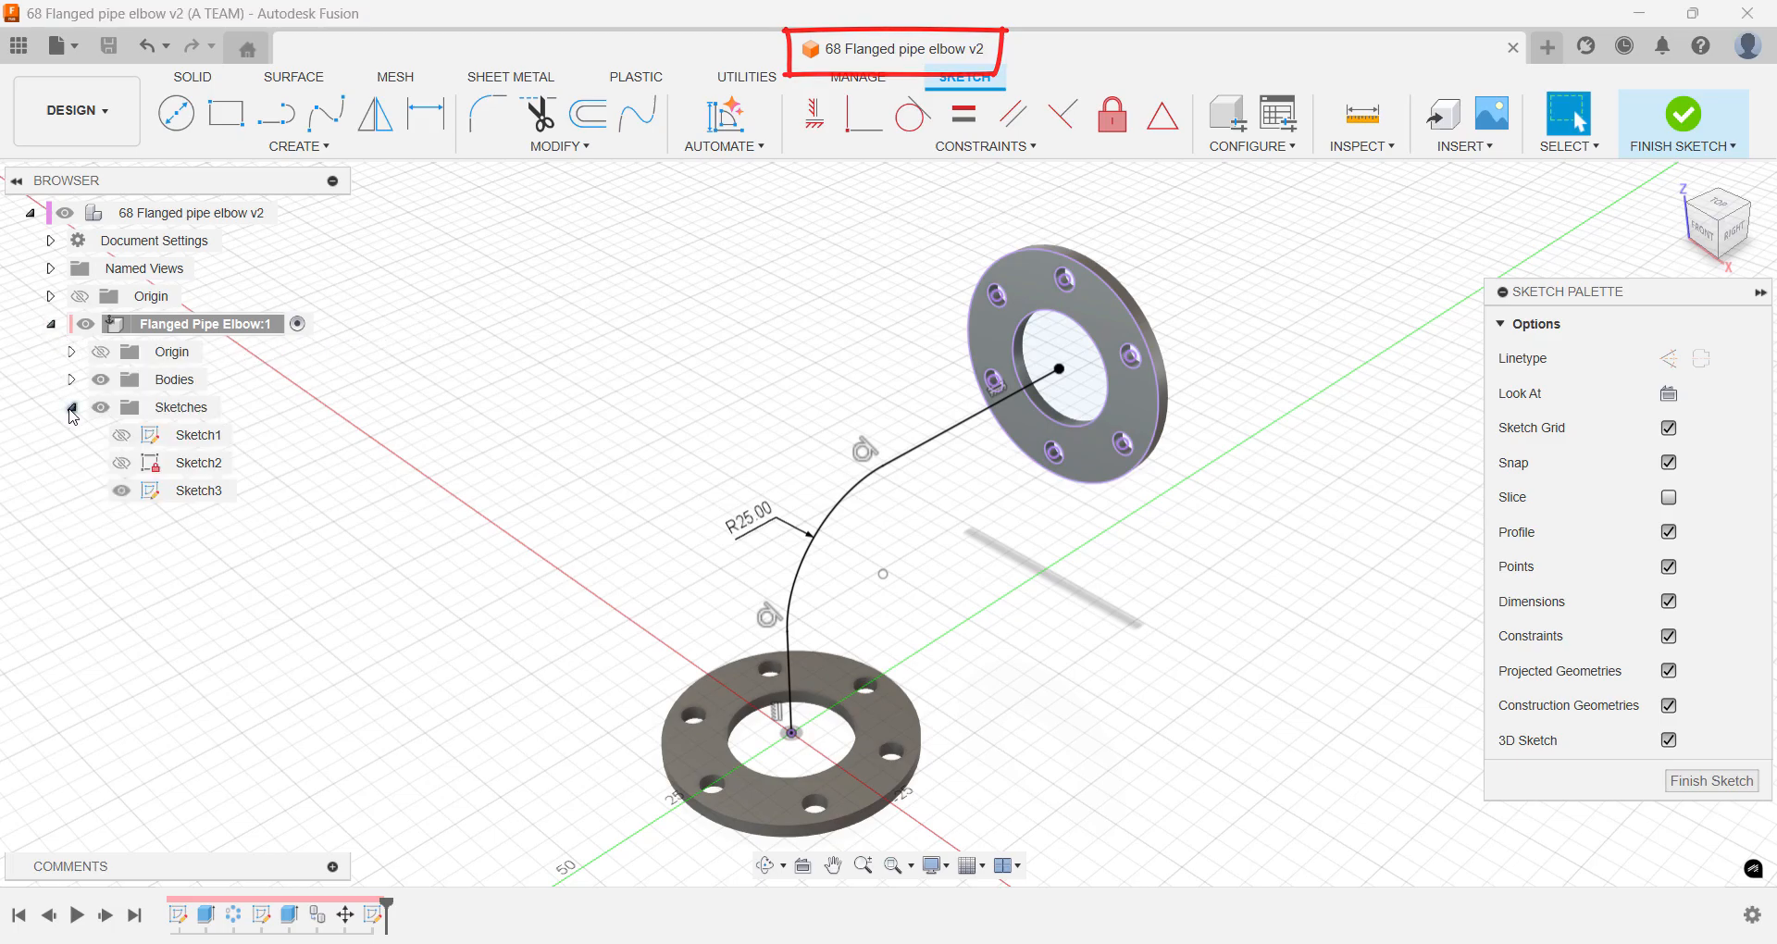
click(121, 463)
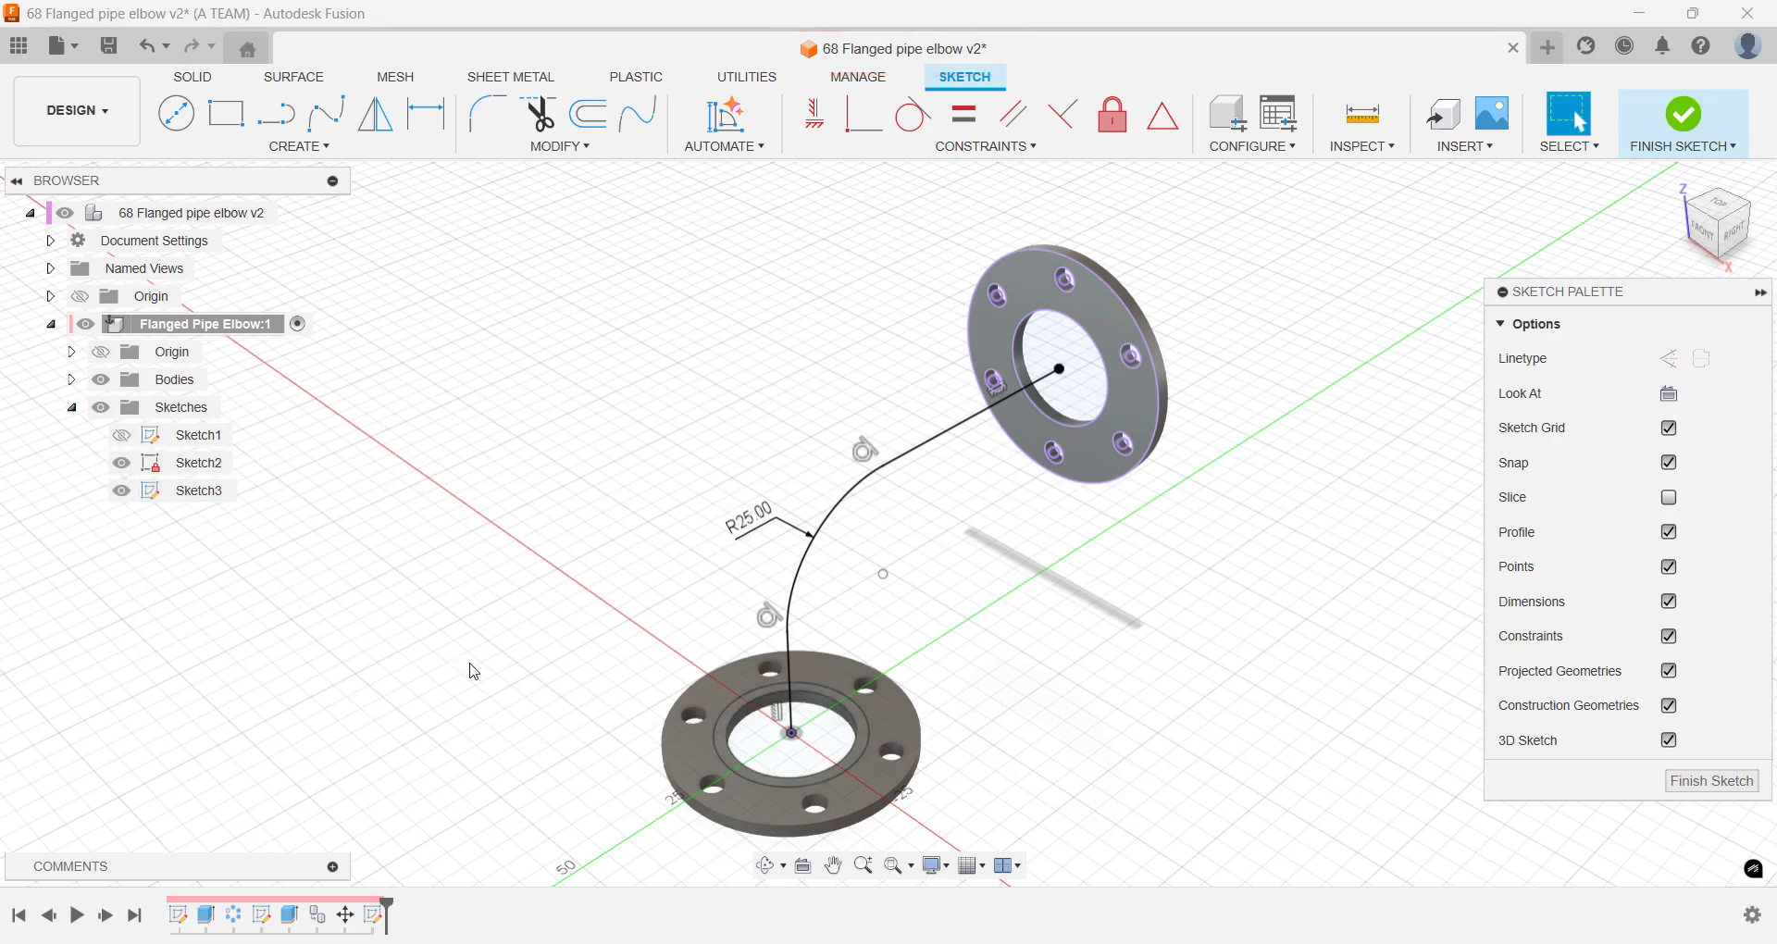
- Sweep the ring profile on the lower flange along the filleted path, perpendicular to it, joining it to the flanges
text(s)
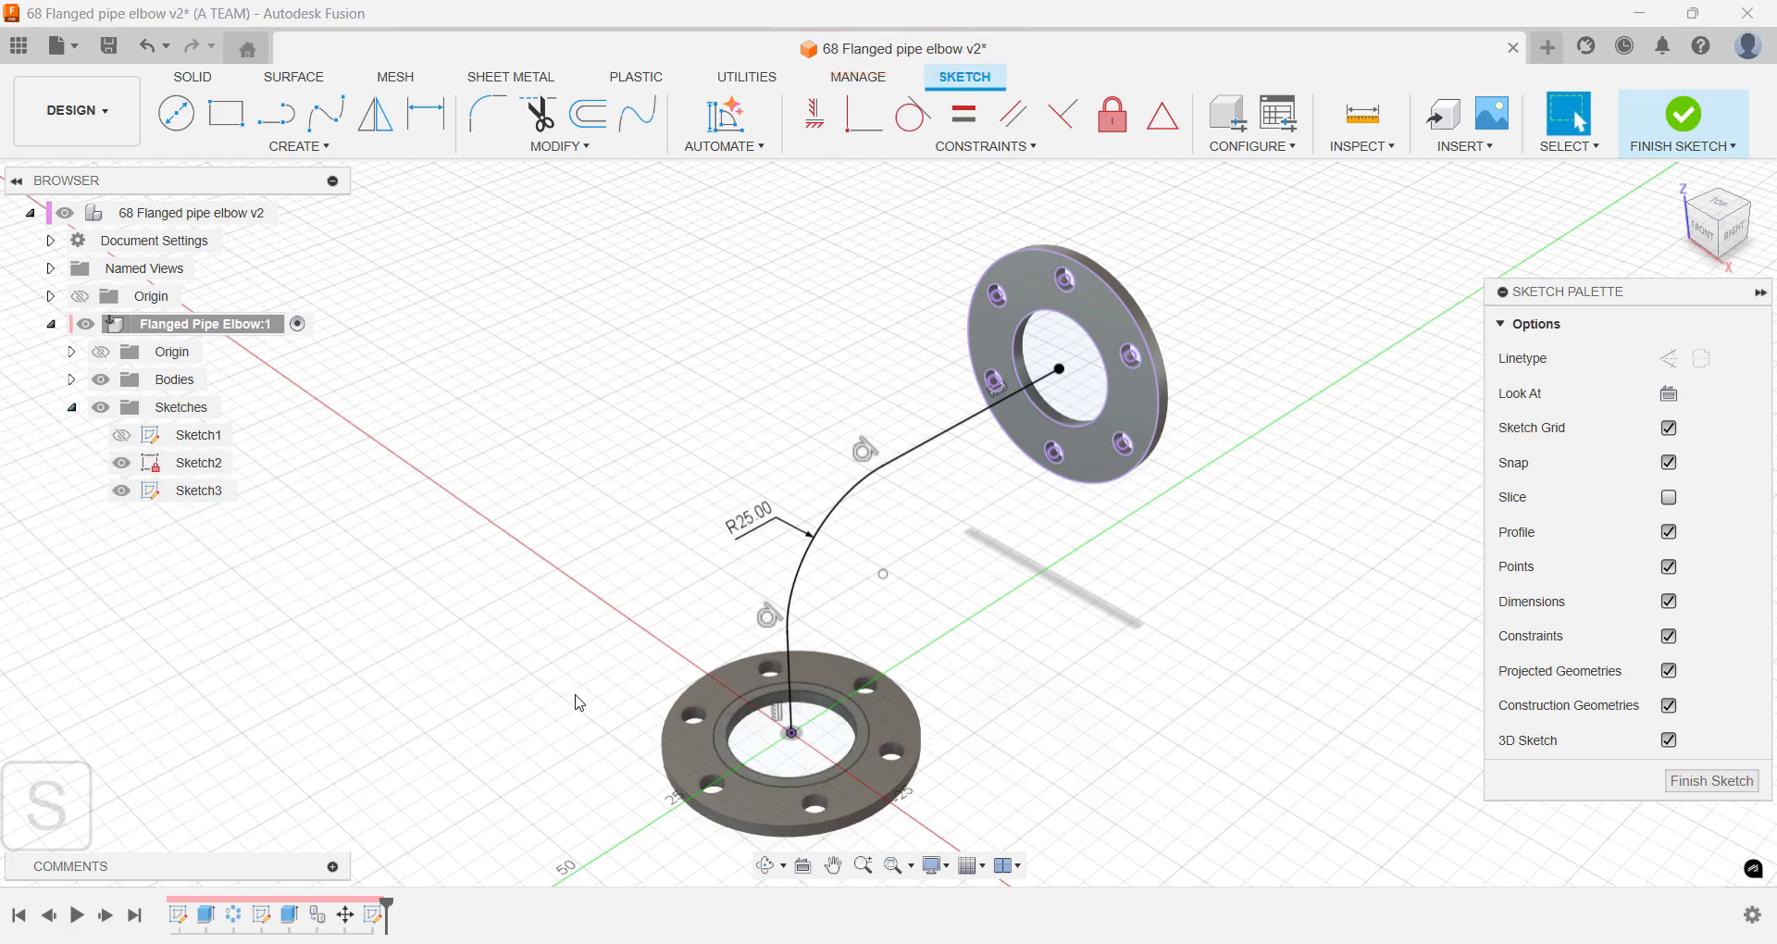
text(sweep)
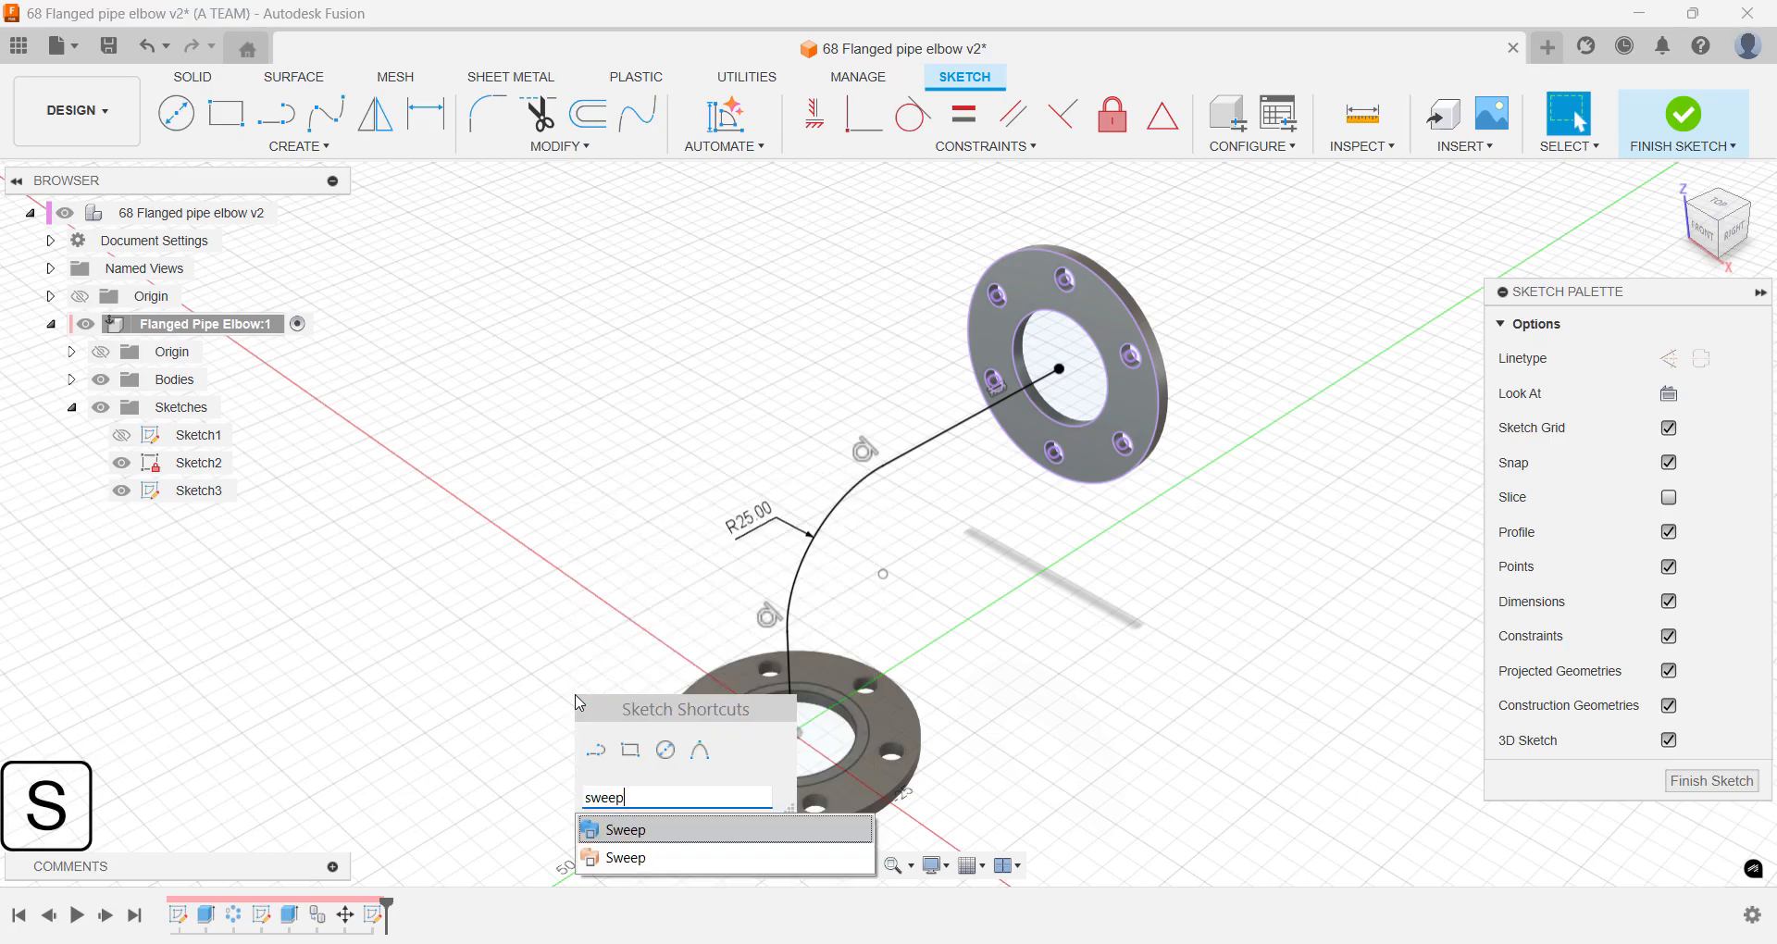
key(Return)
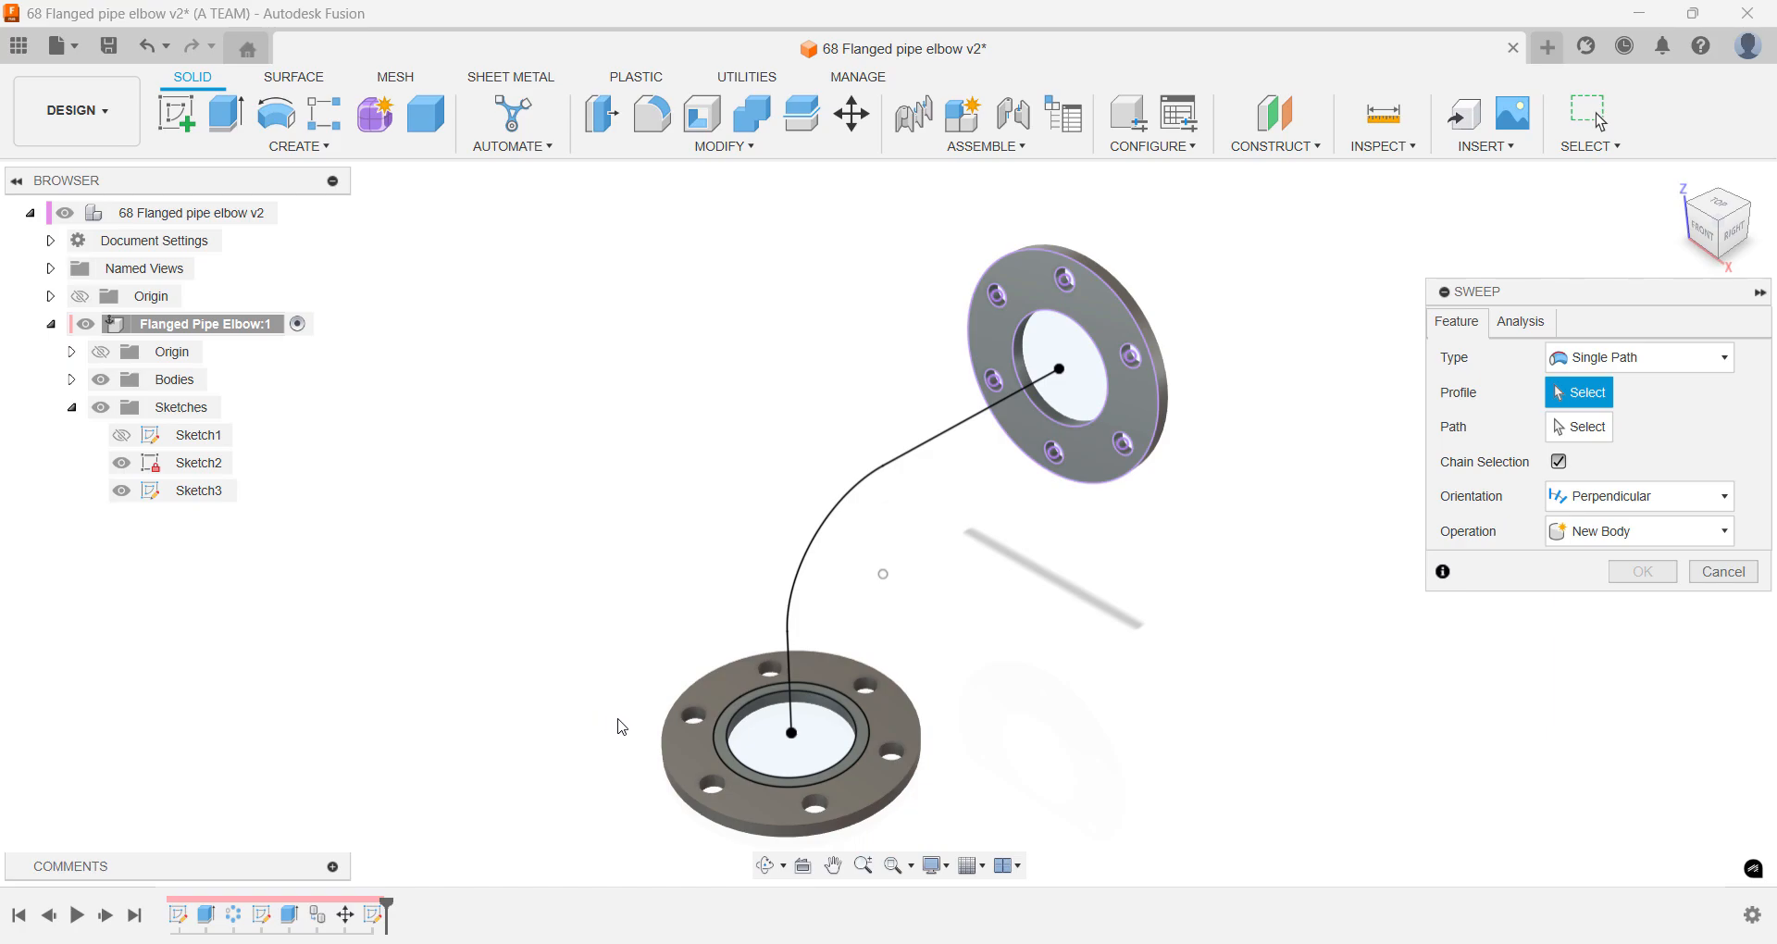
click(722, 742)
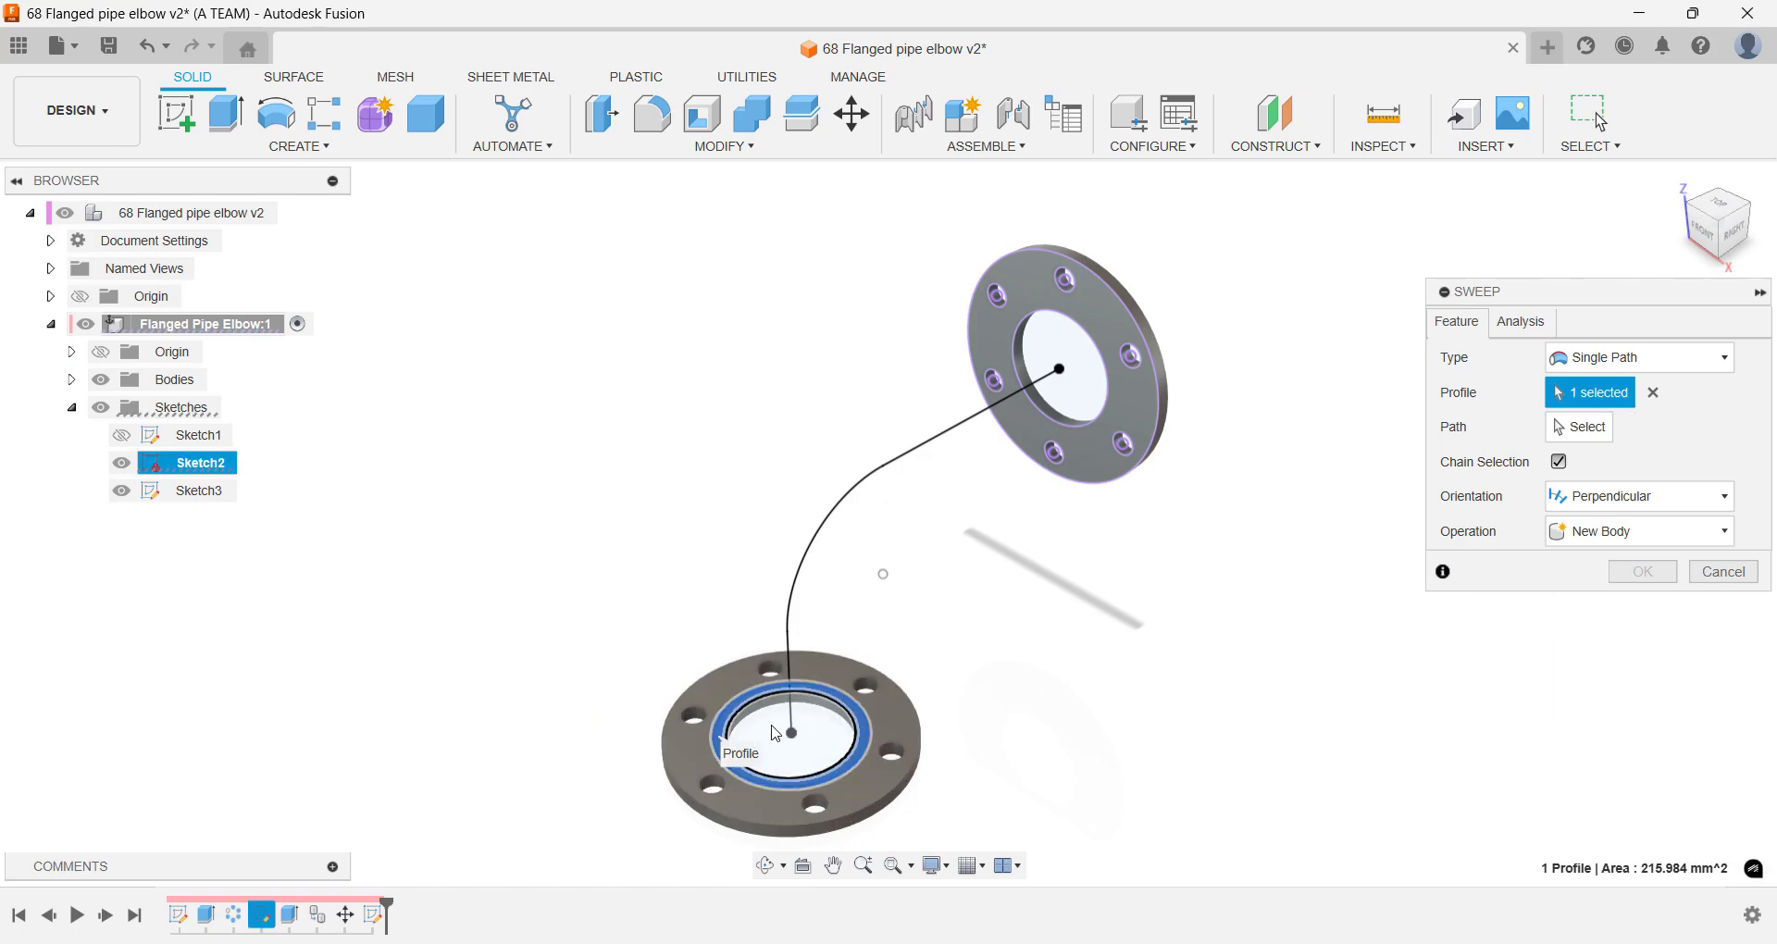
click(1573, 427)
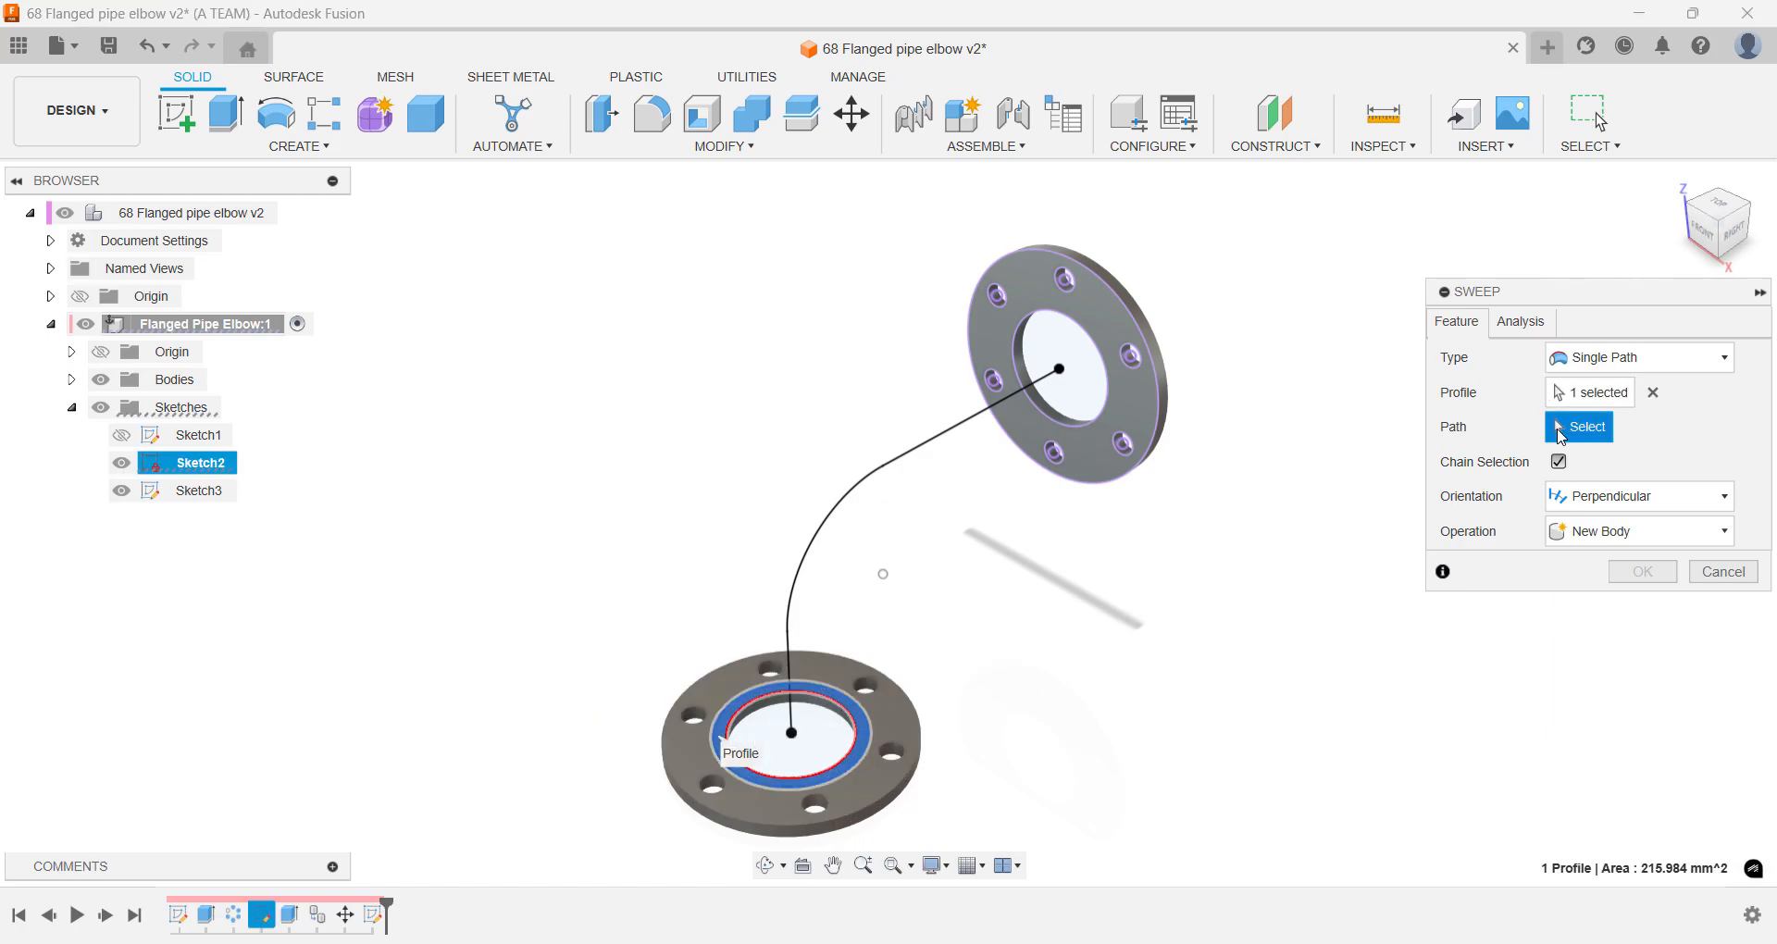
click(871, 483)
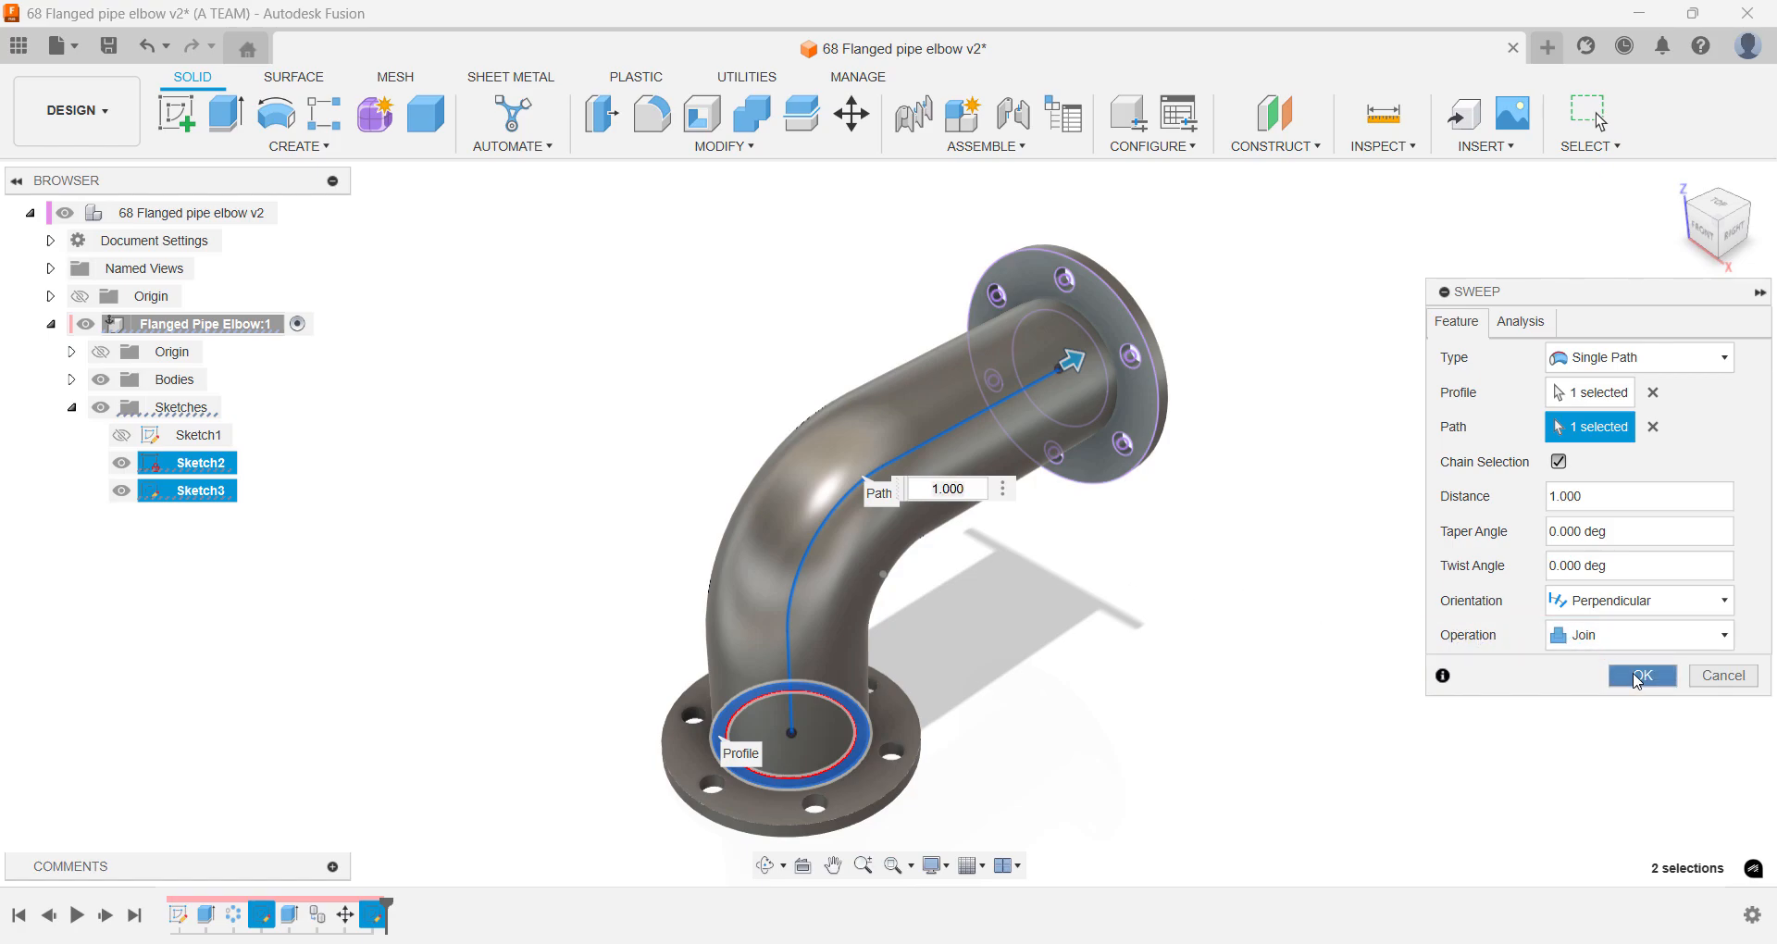
click(1639, 675)
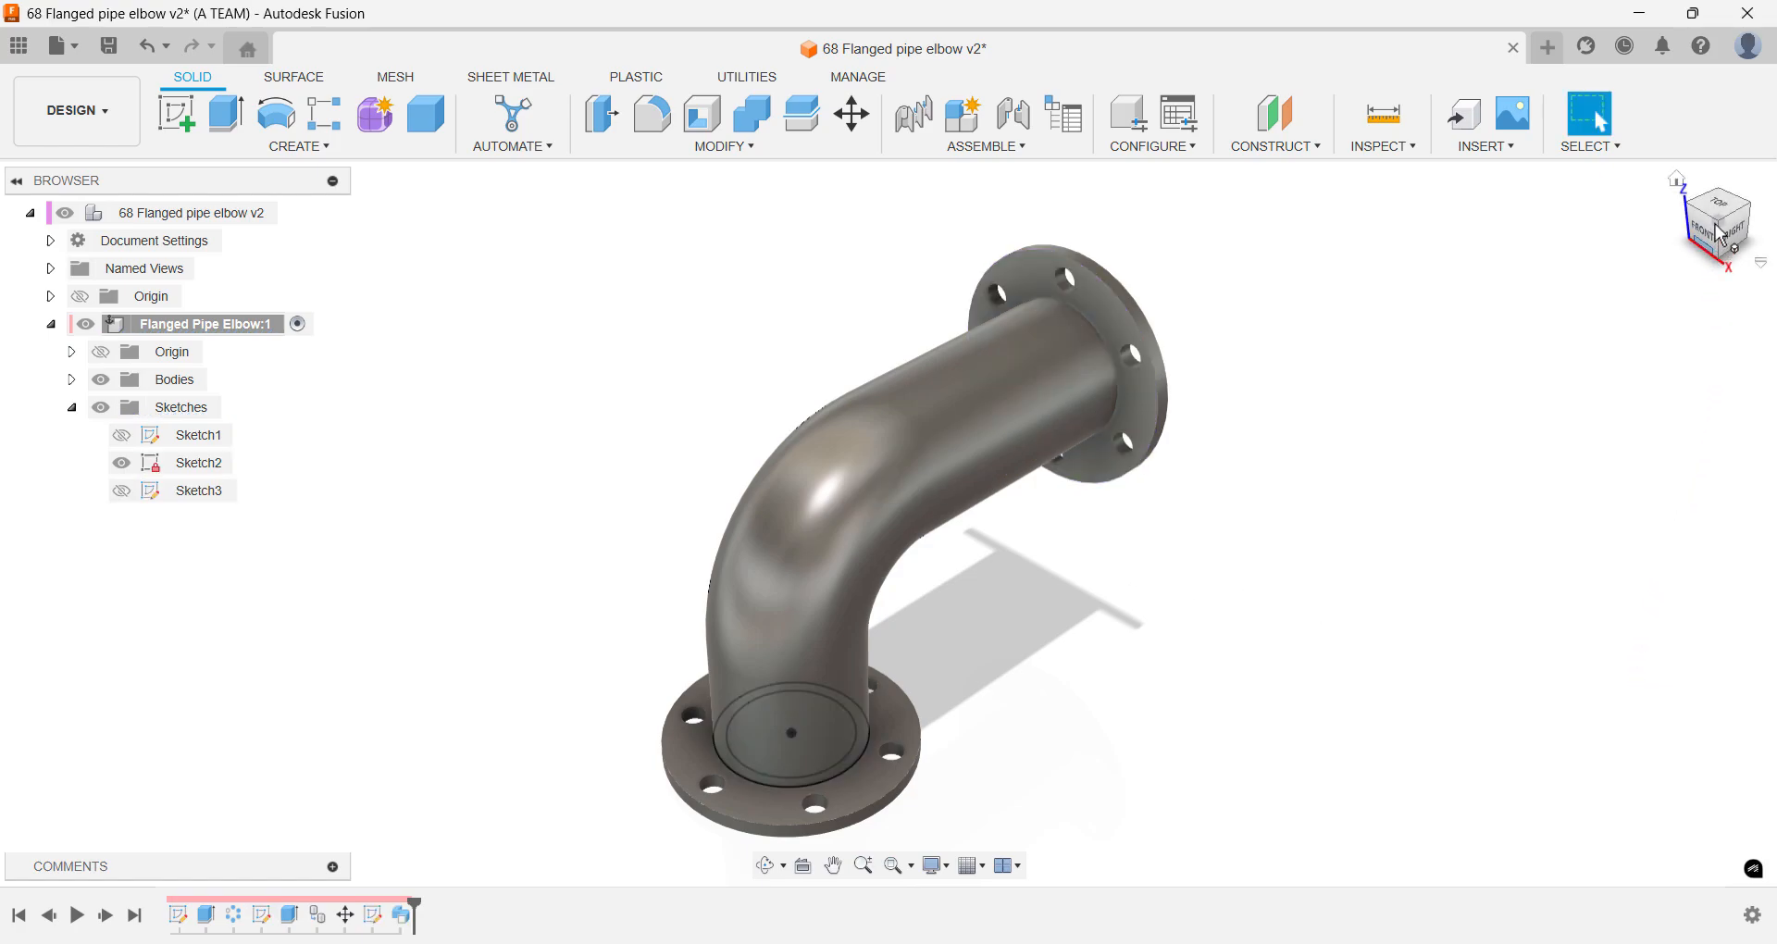
- Check the swept elbow from several sides and hide Sketch2
click(1747, 211)
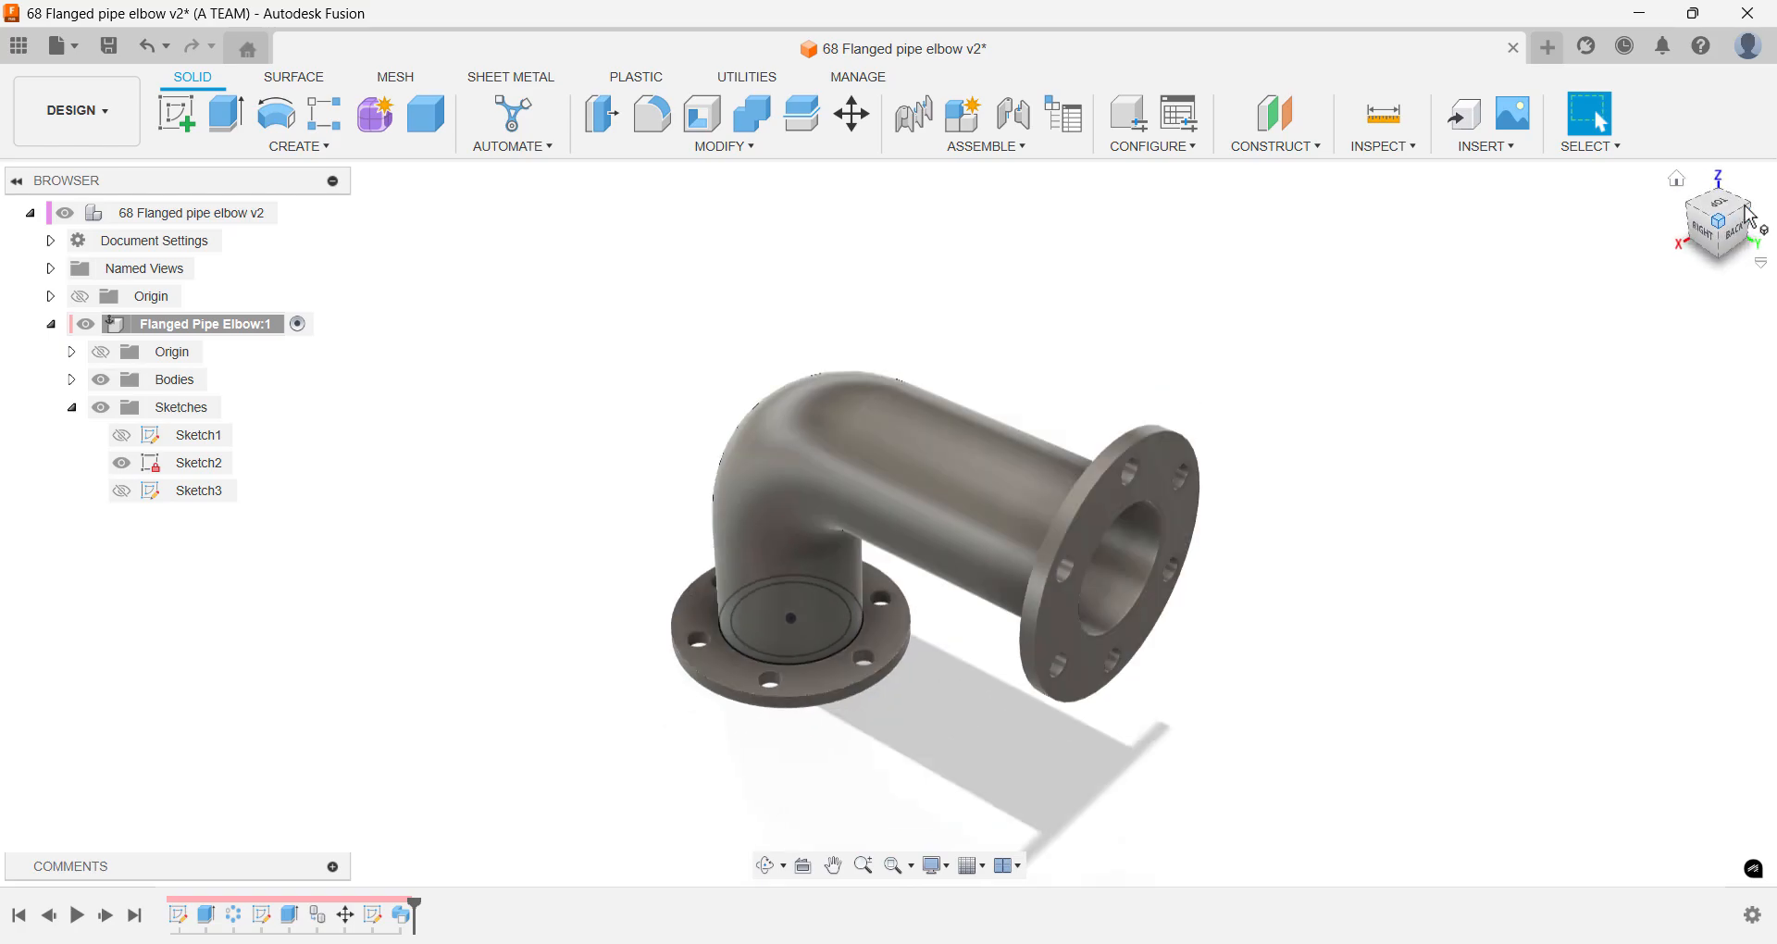
click(1752, 233)
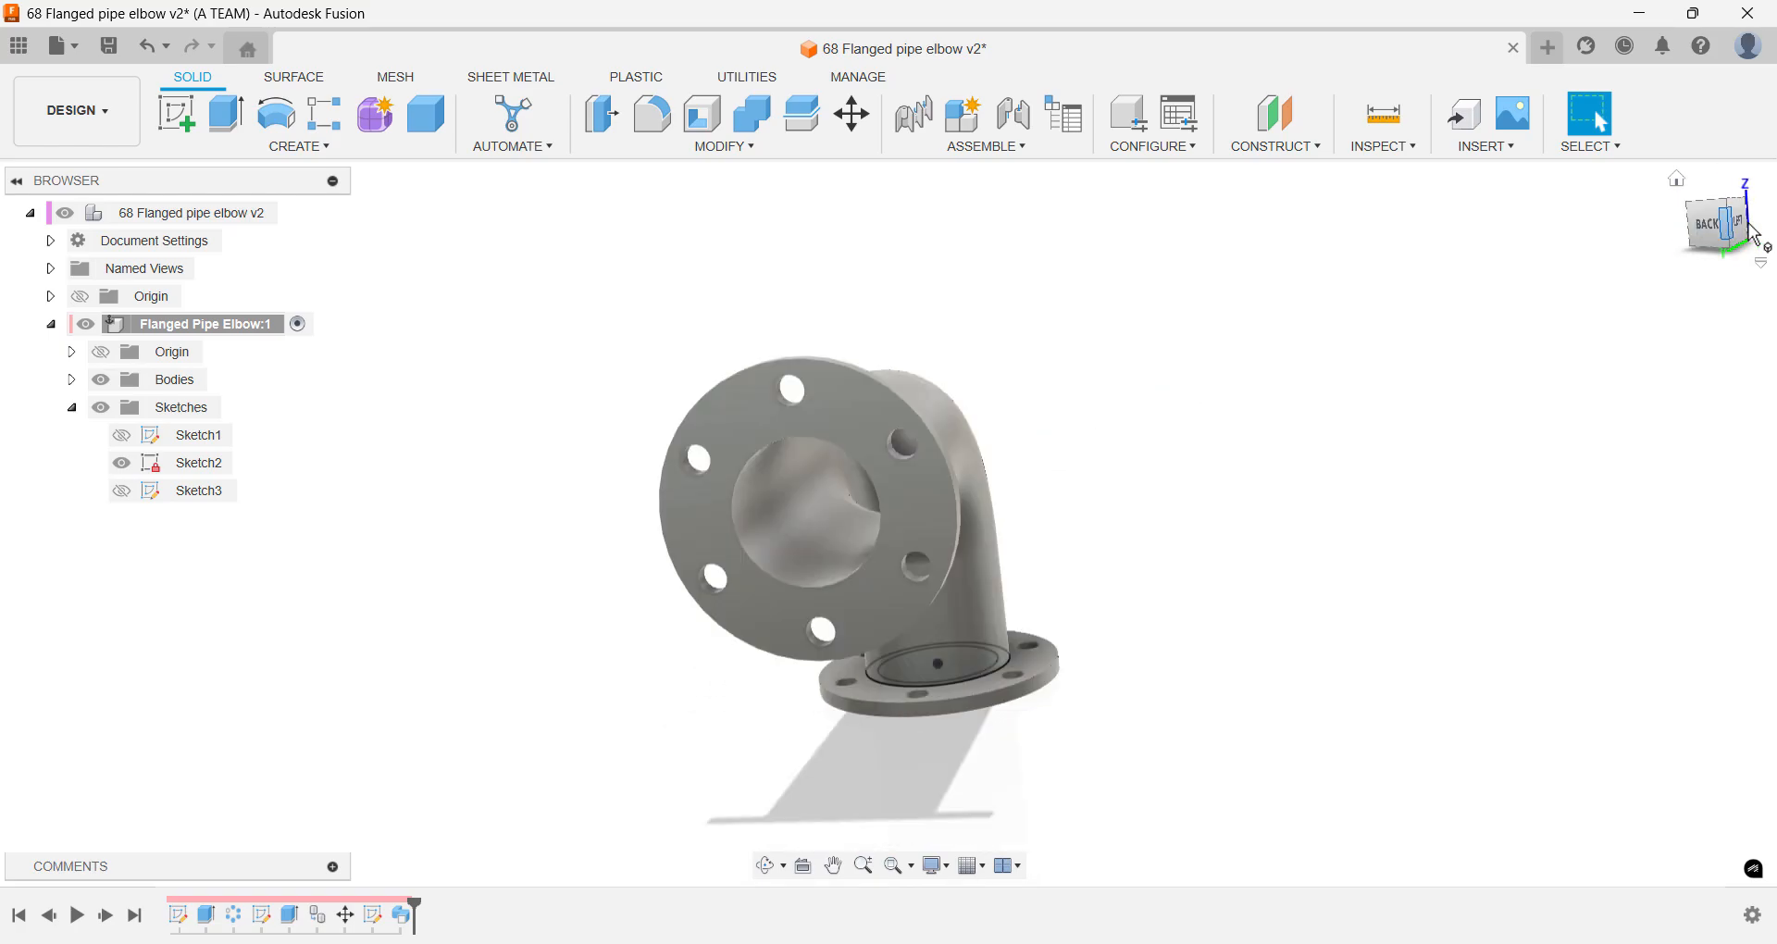
click(1732, 233)
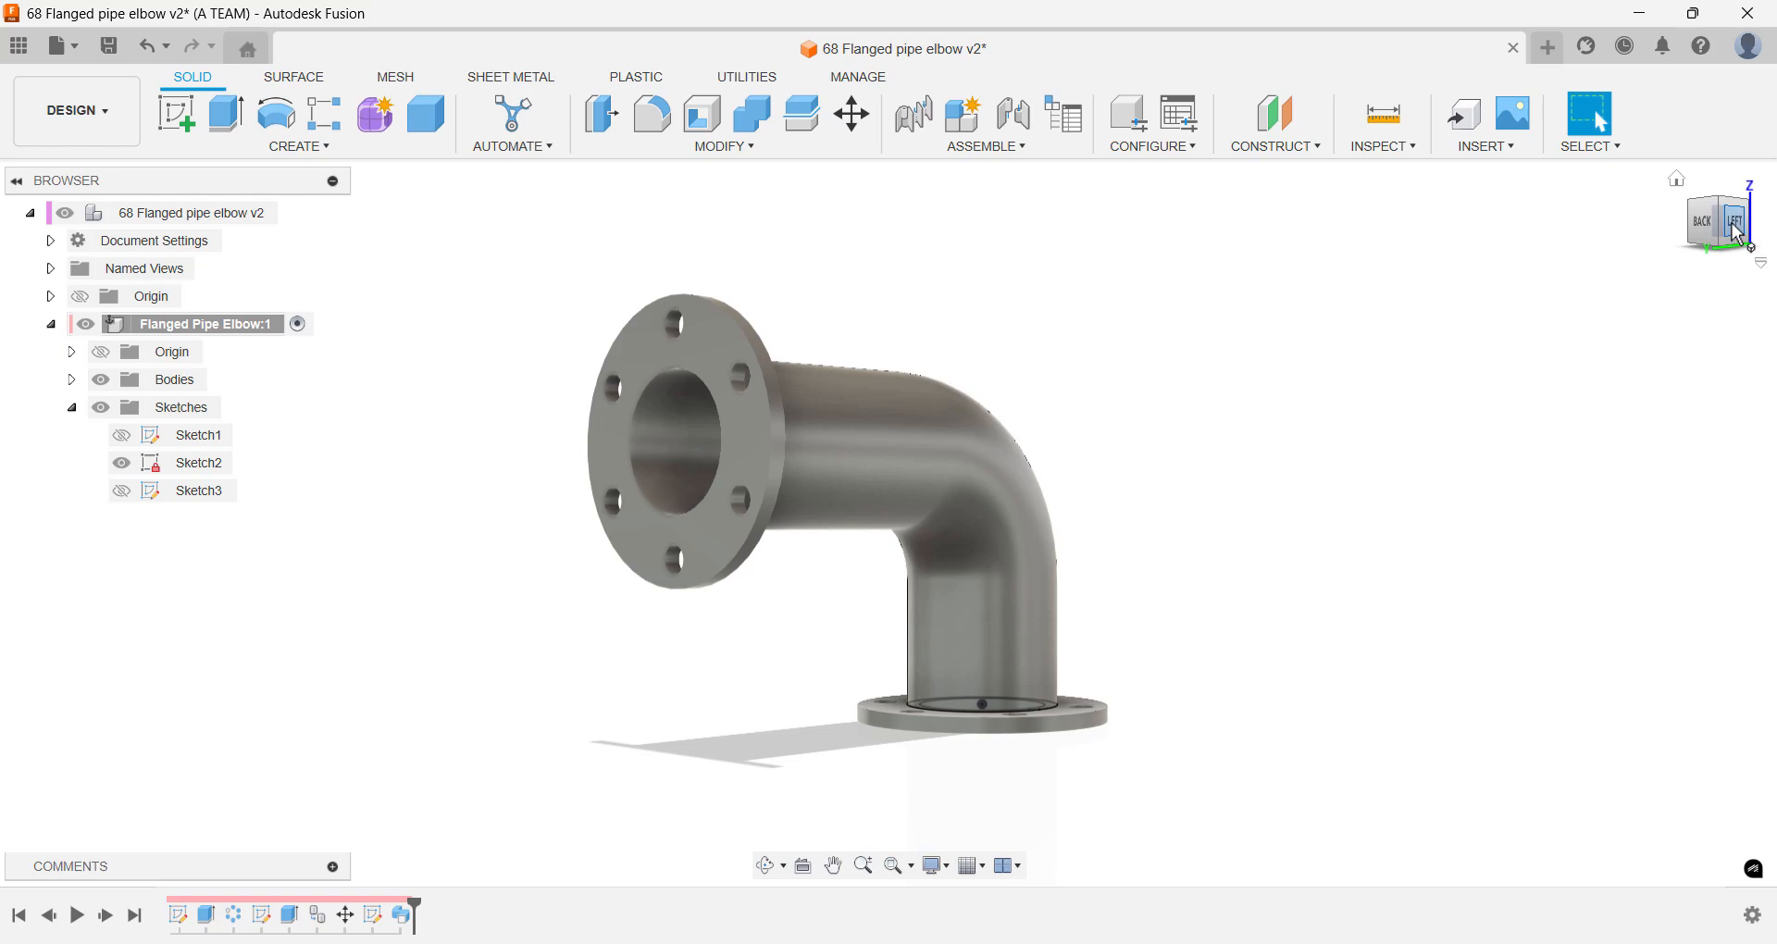
click(1680, 181)
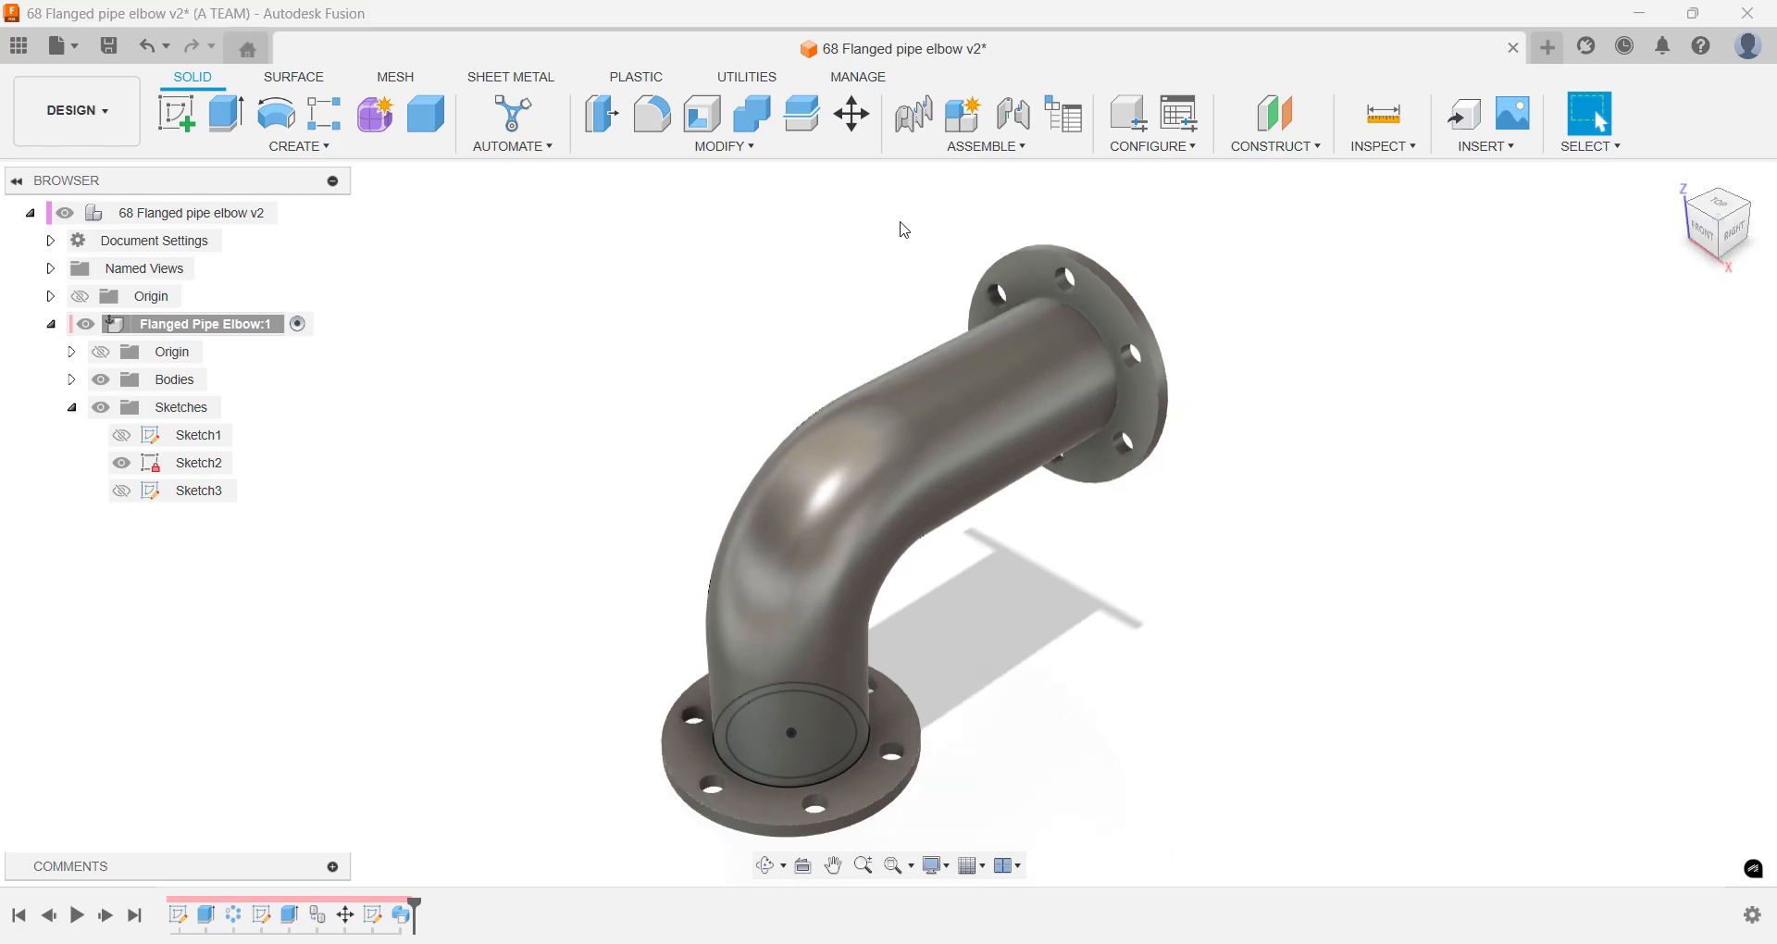
click(121, 463)
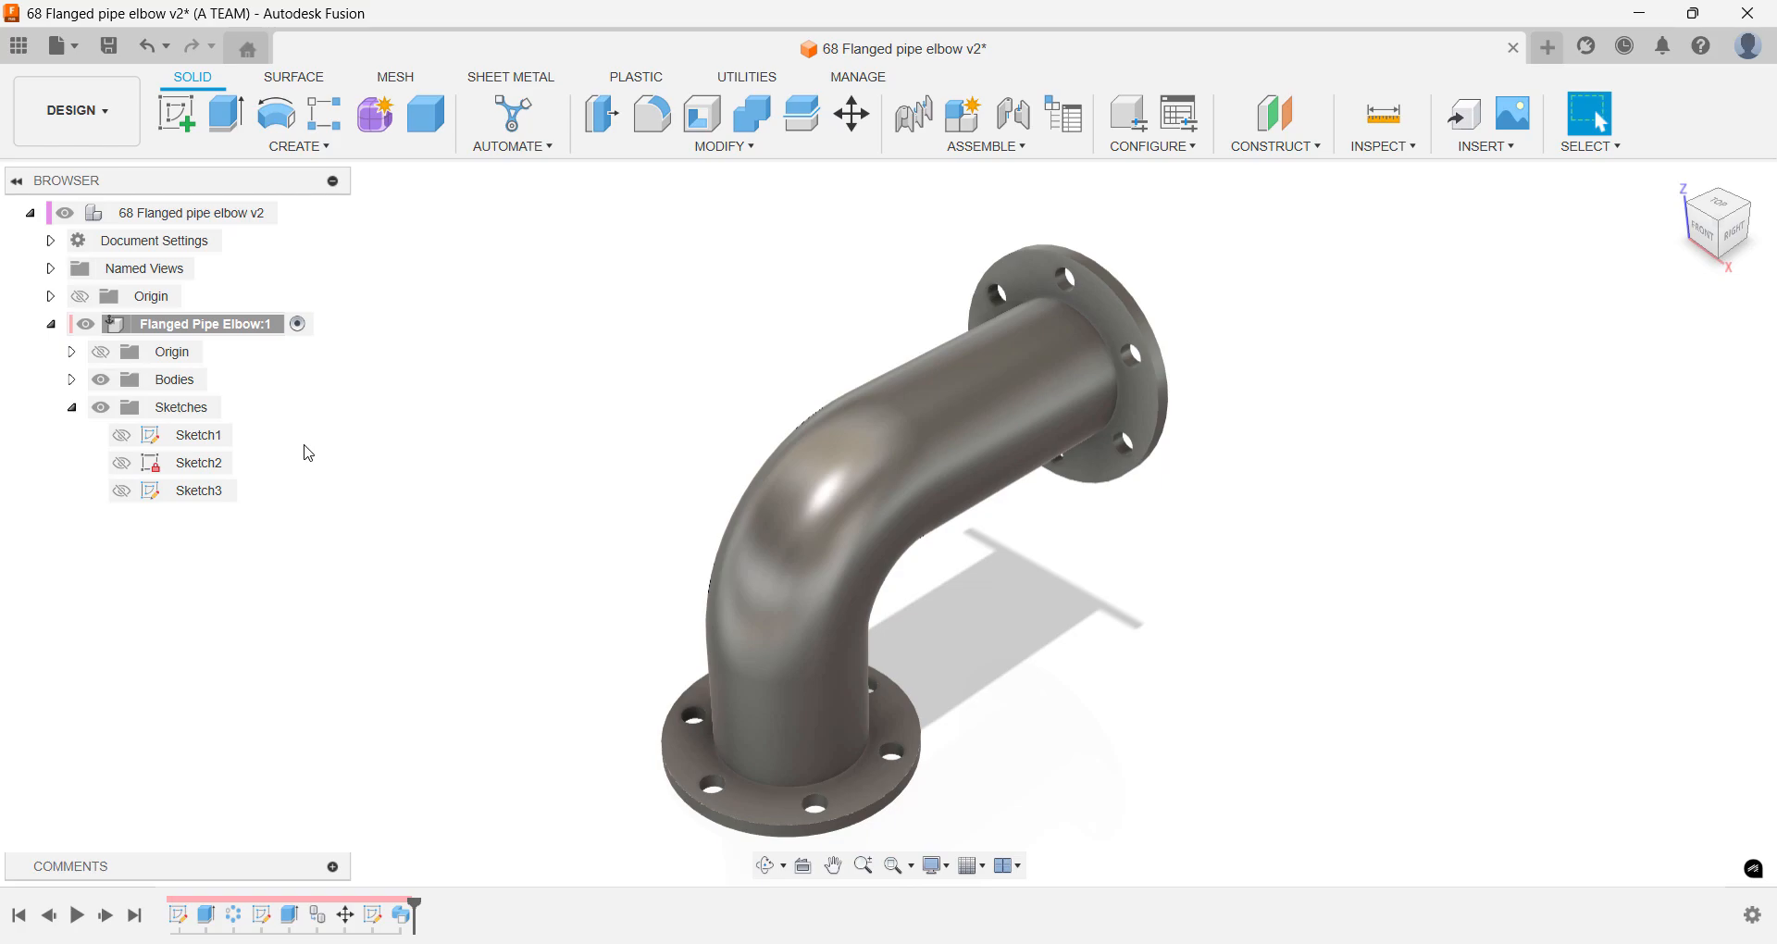
- Apply the Brass - Polished appearance to the whole elbow body
key(a)
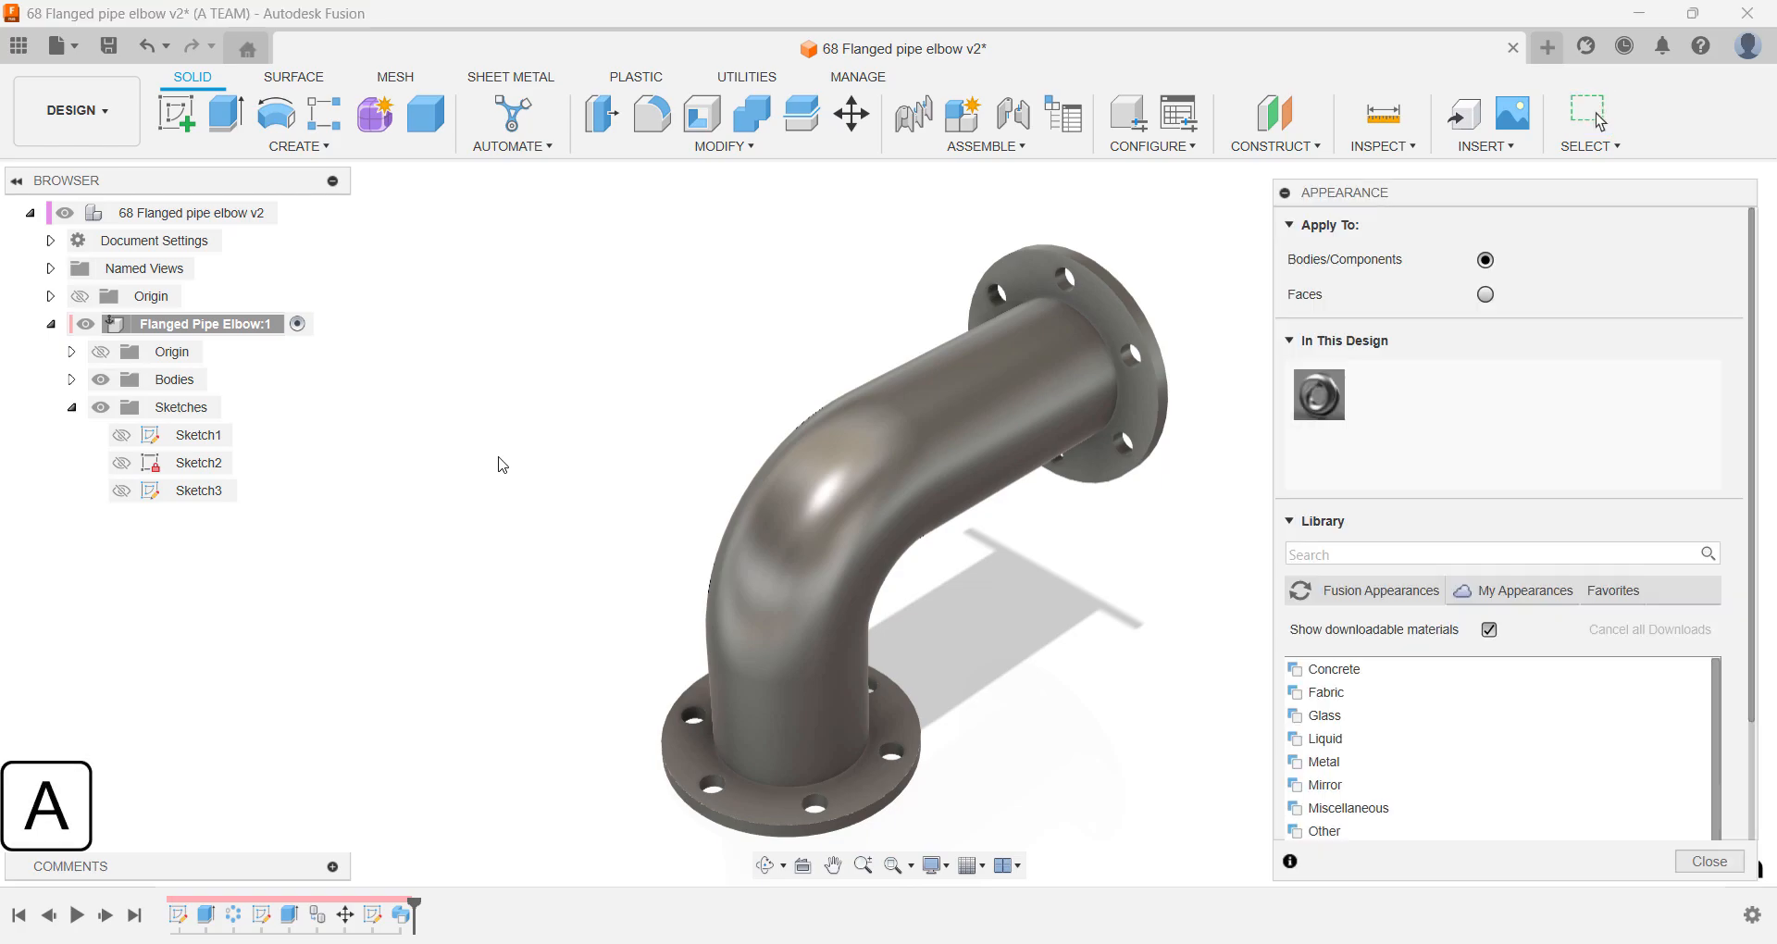
click(1300, 554)
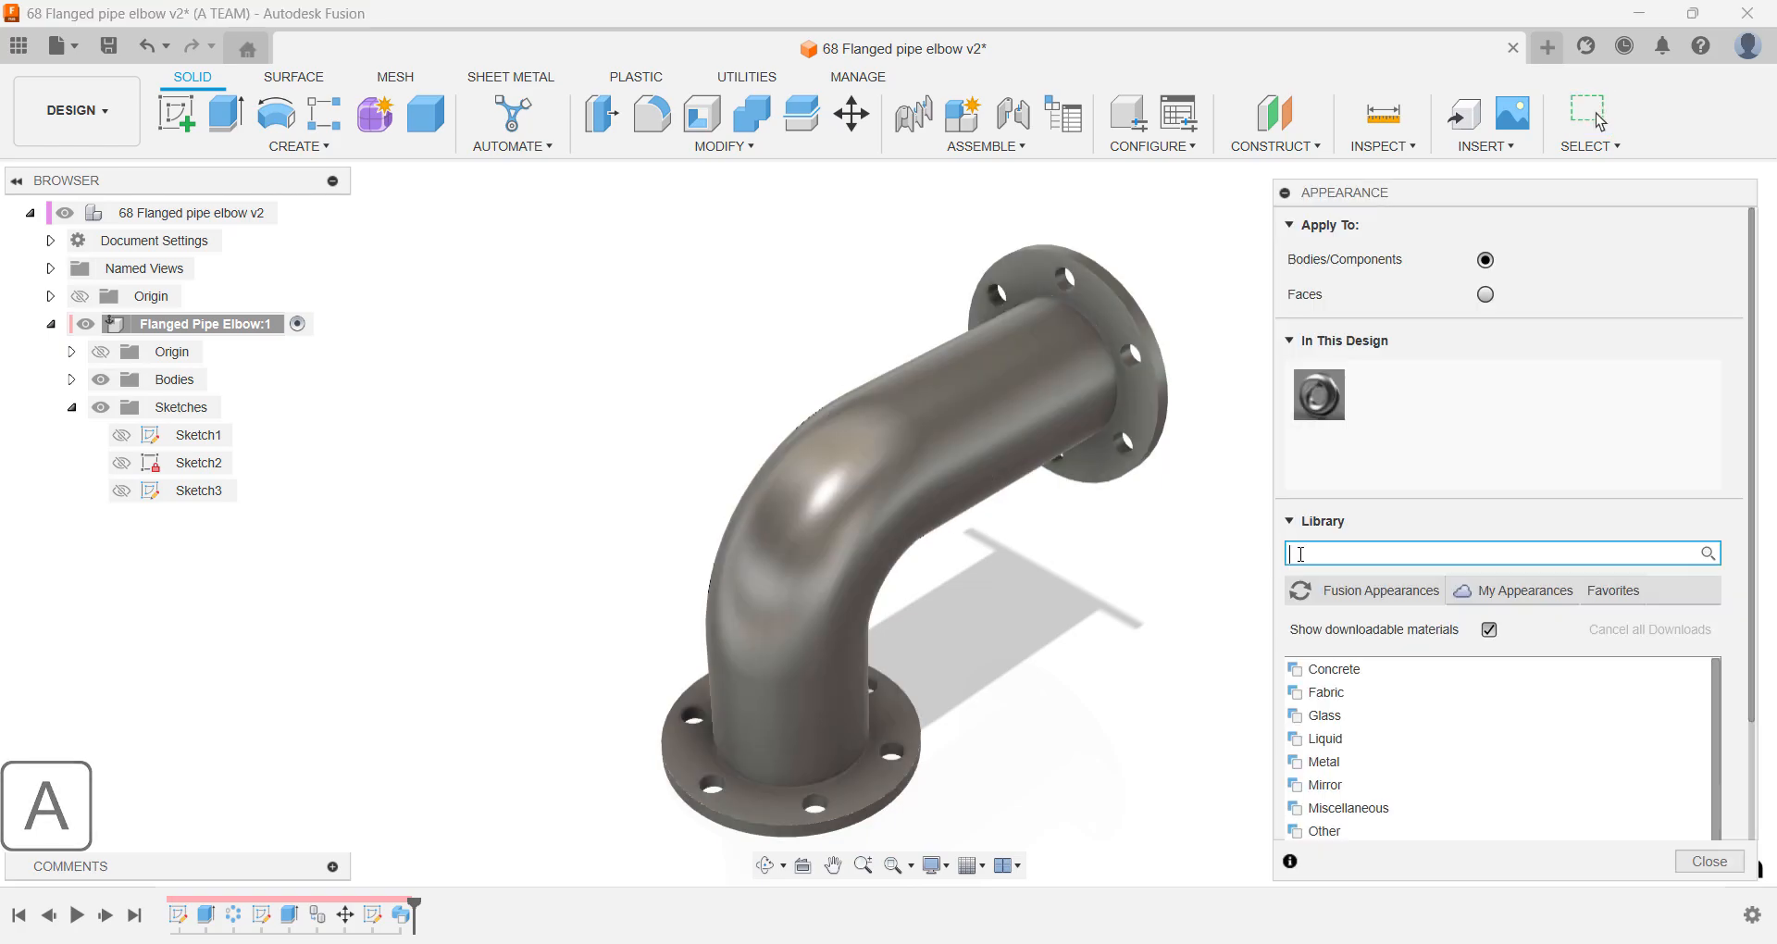
text(brass)
key(Return)
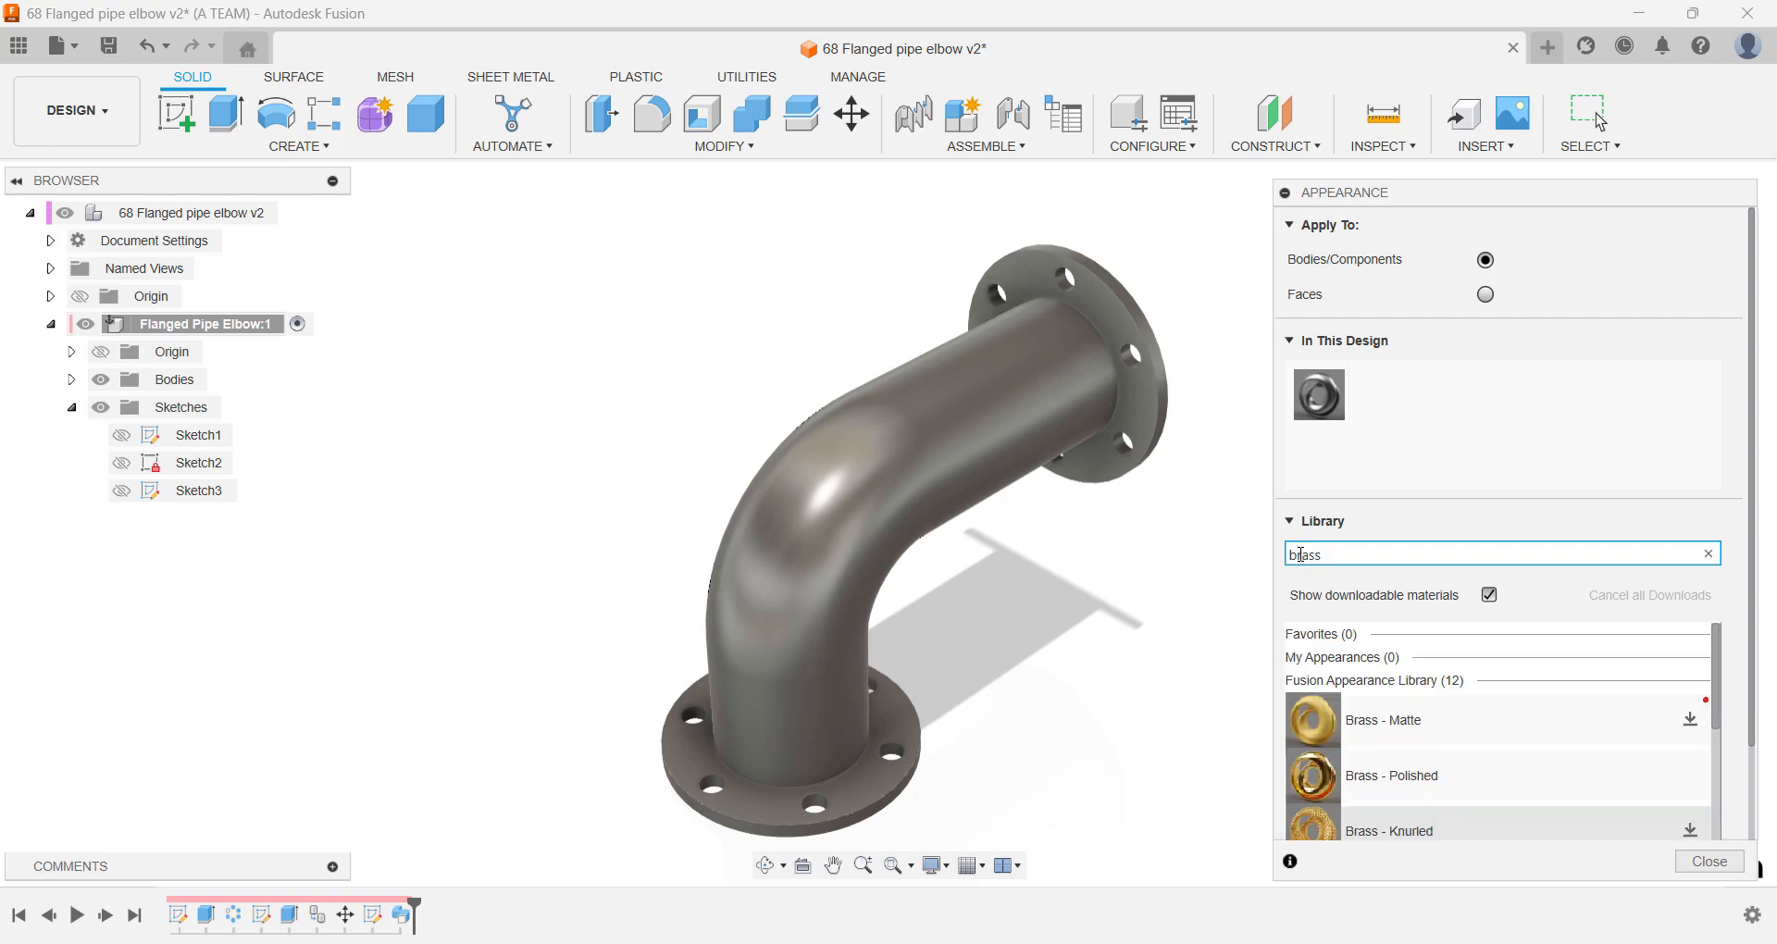
drag(1408, 786, 905, 499)
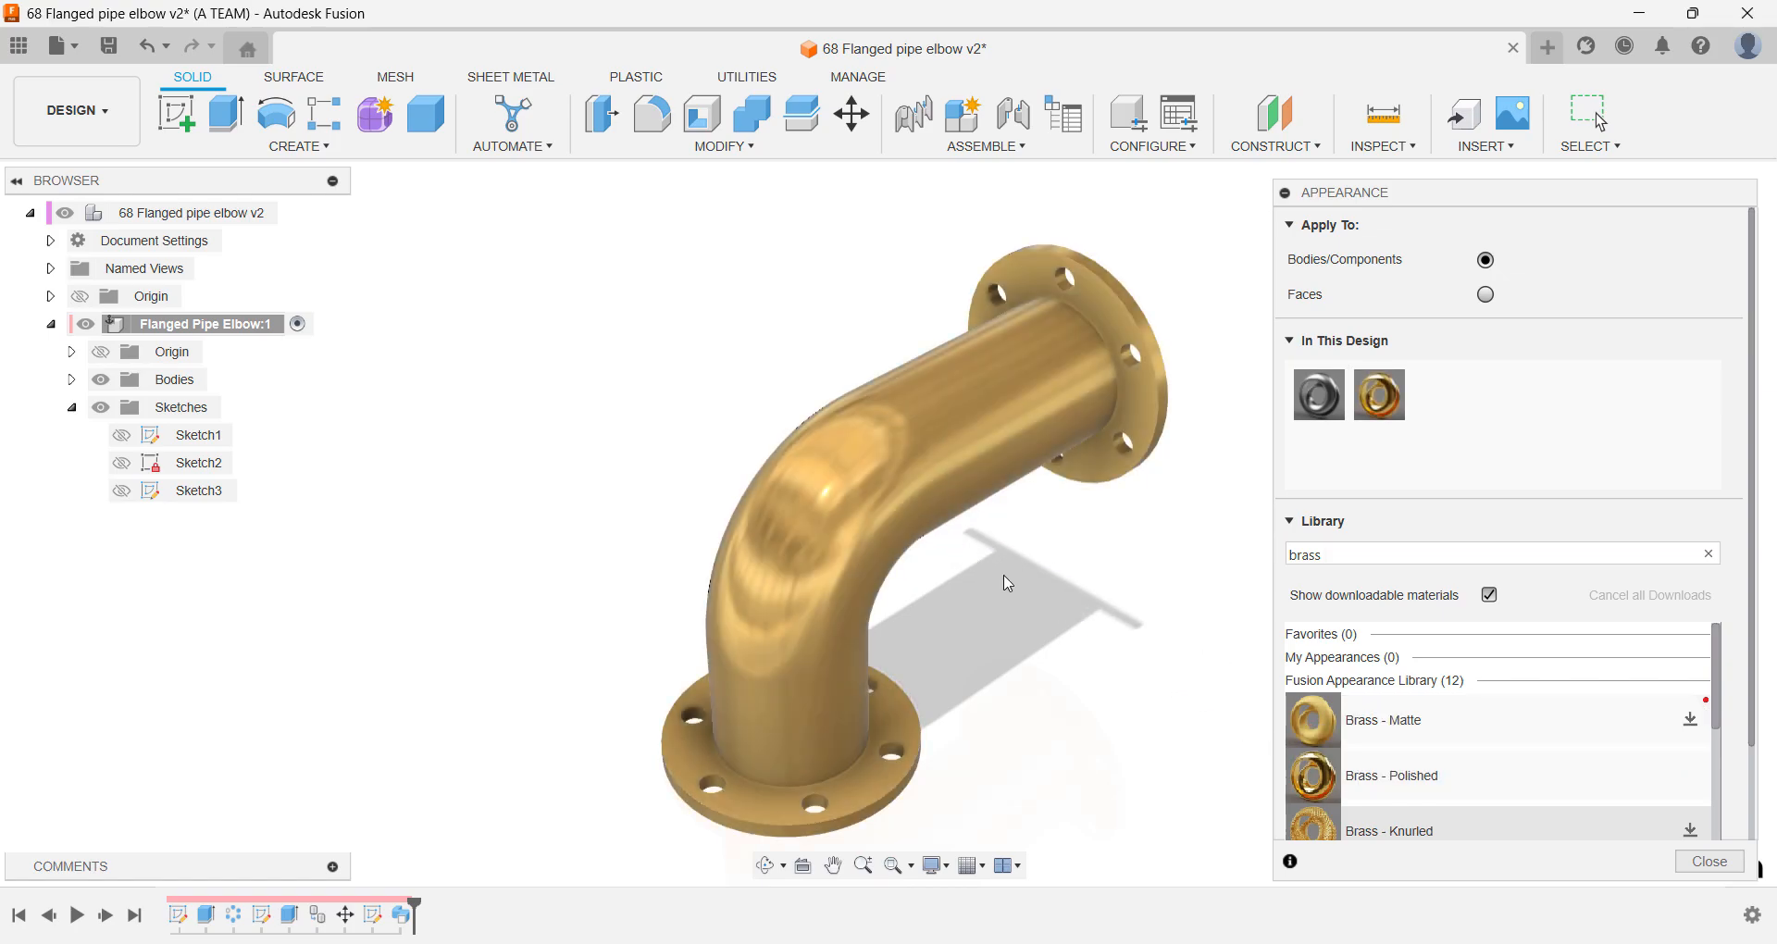
key(Escape)
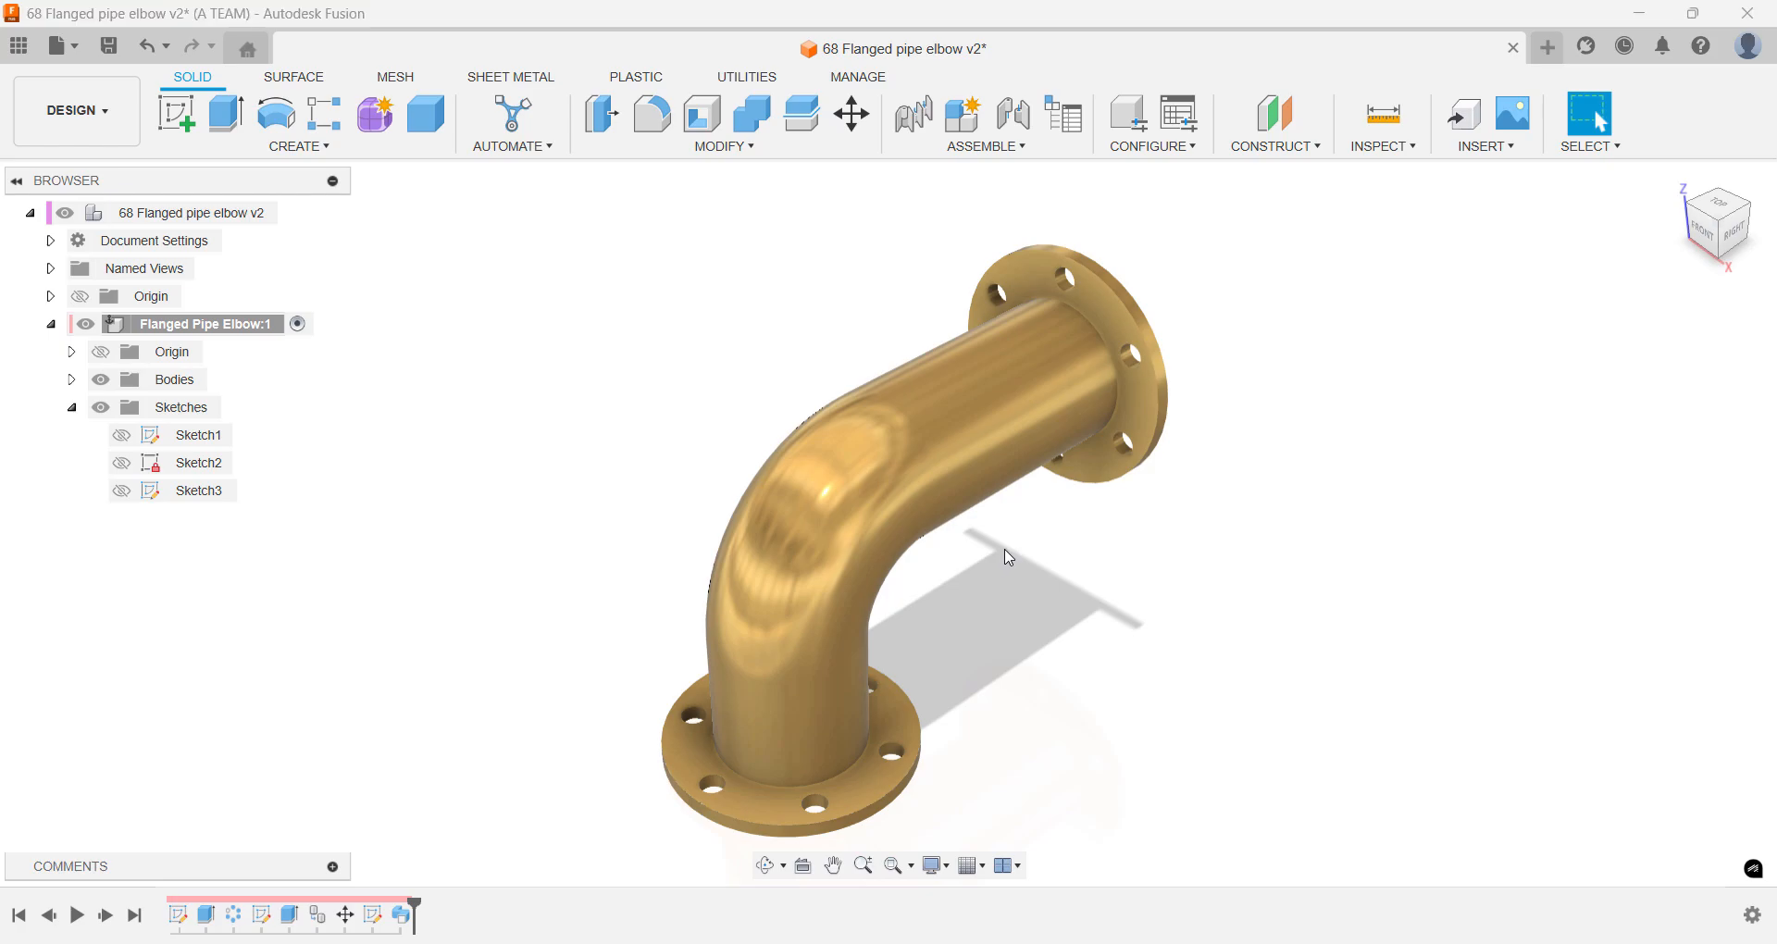
- Fillet the two circular edges where the pipe meets the flanges with a 2 mm constant radius
key(f)
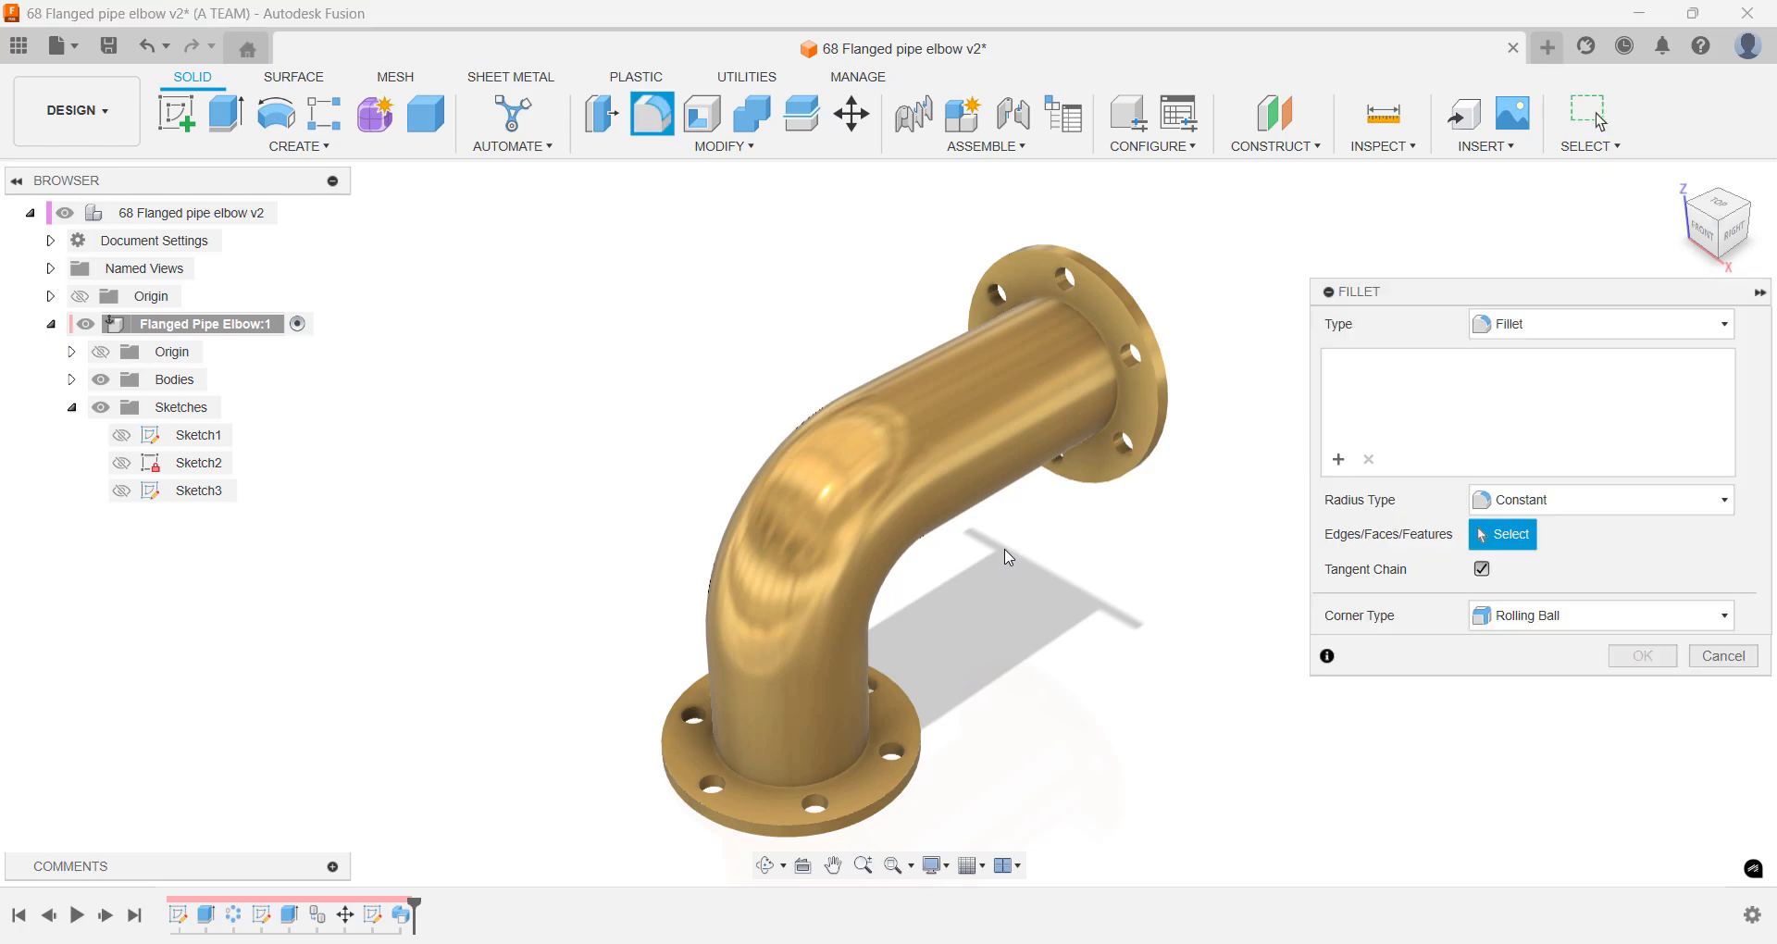
click(1112, 422)
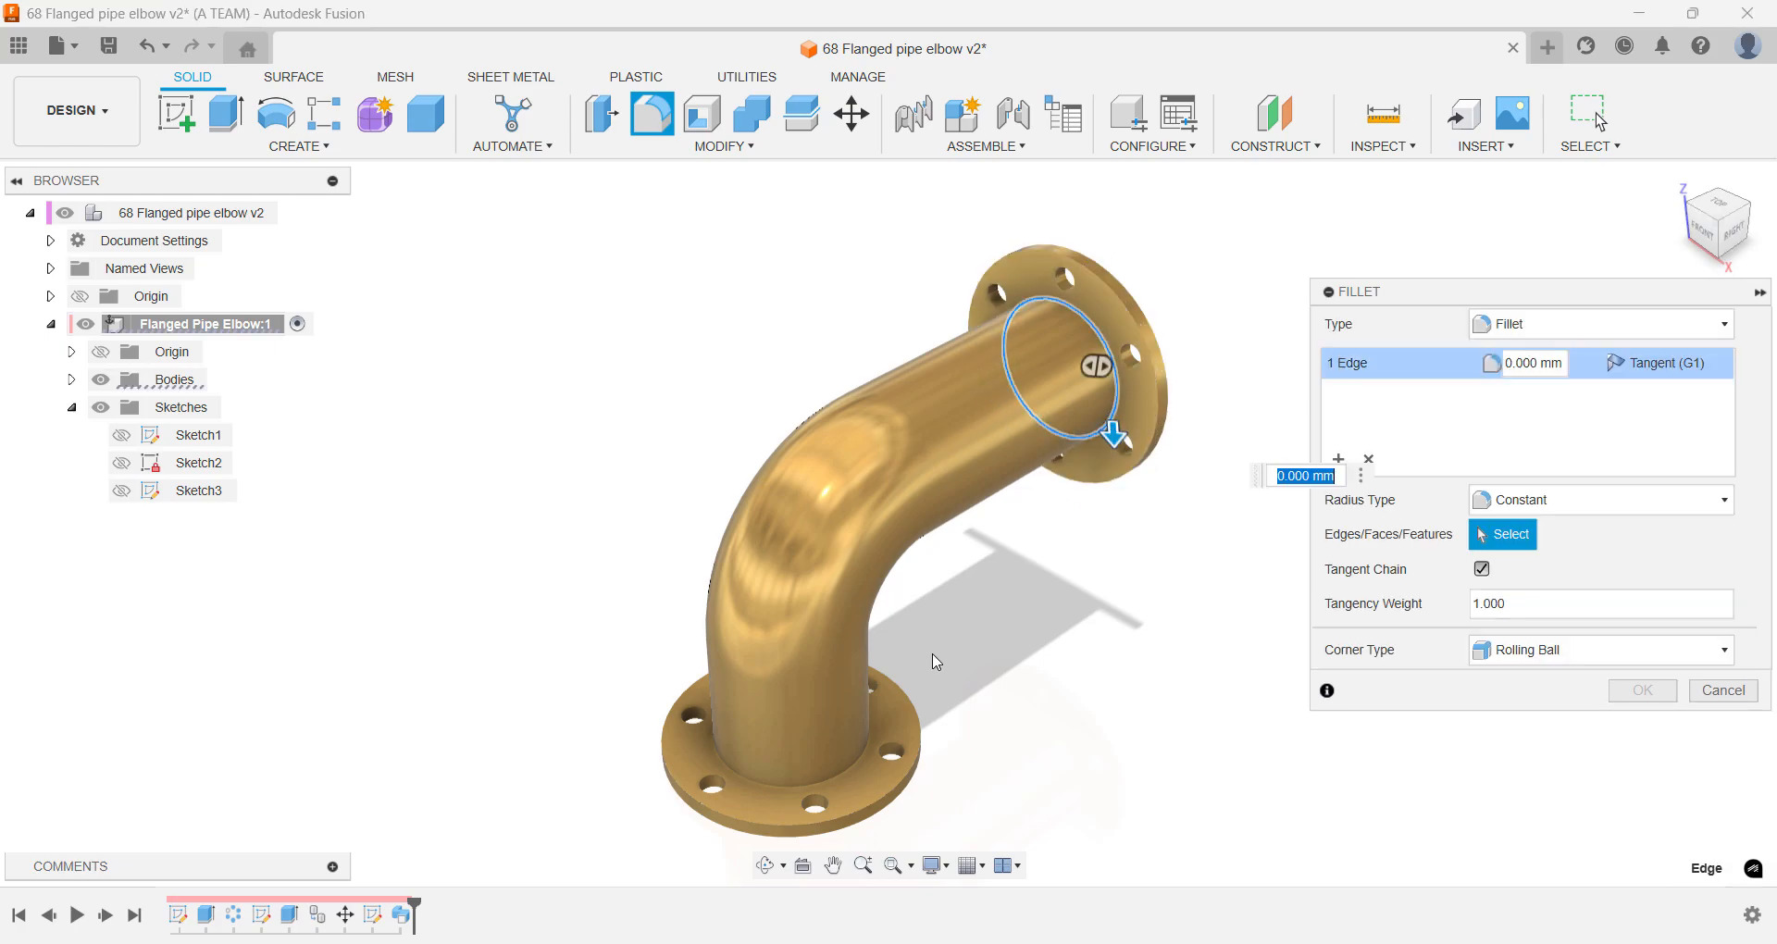
click(868, 720)
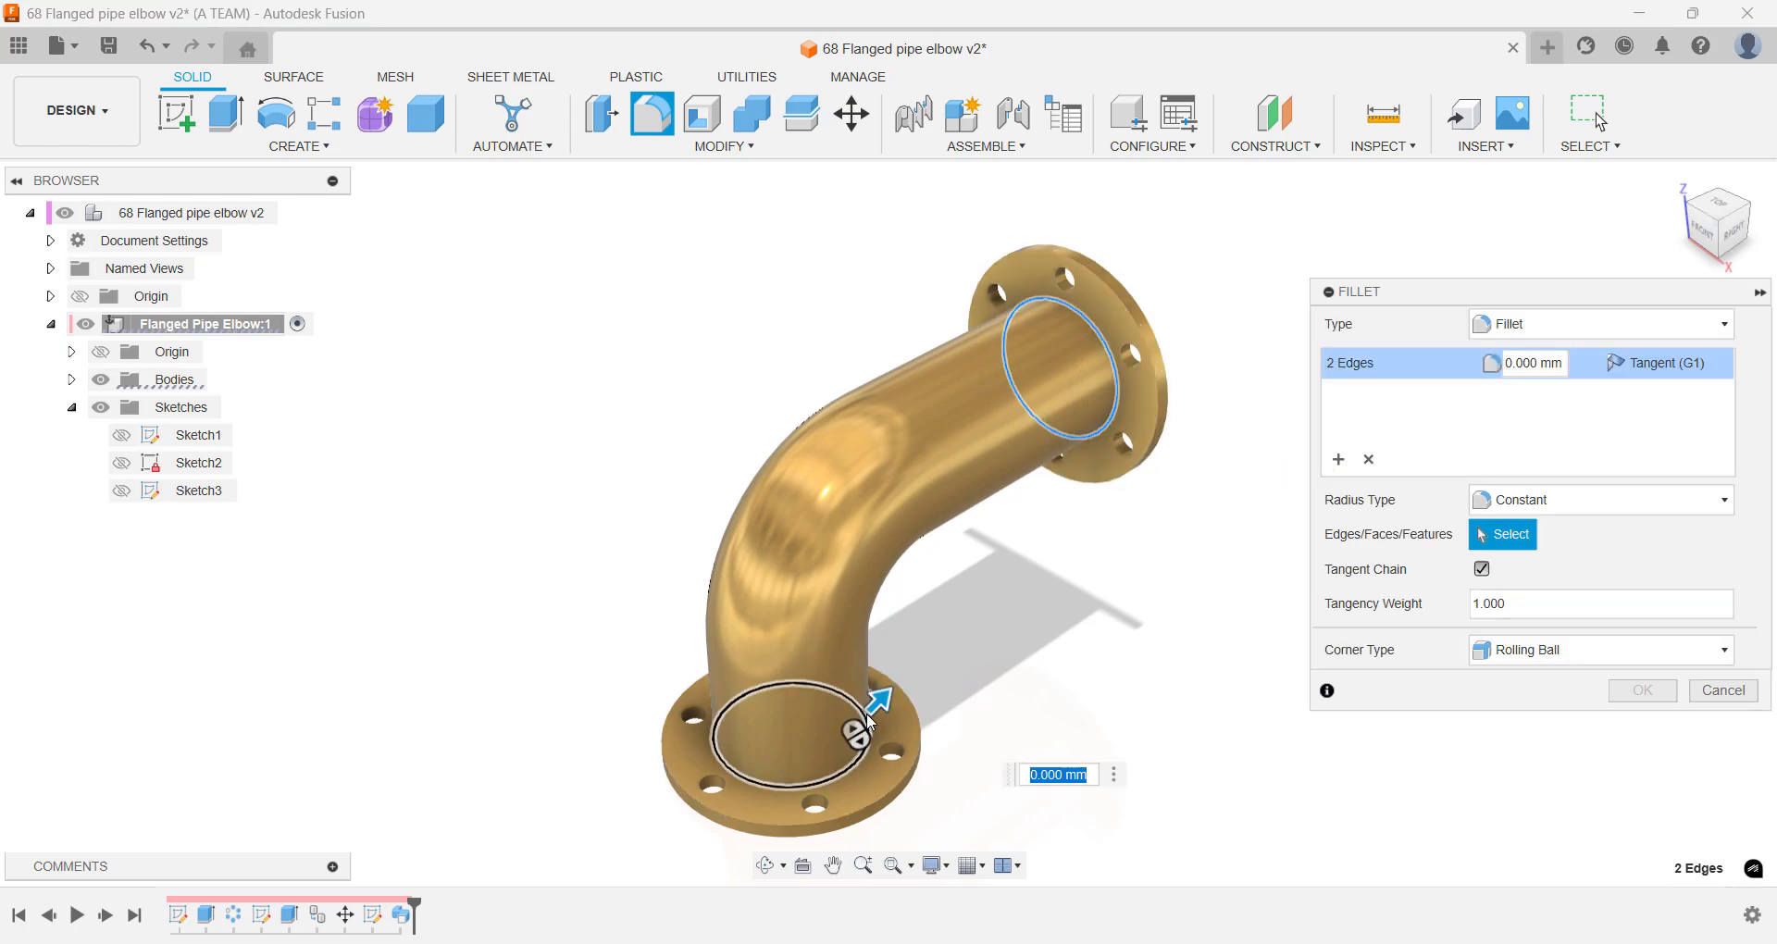
text(1)
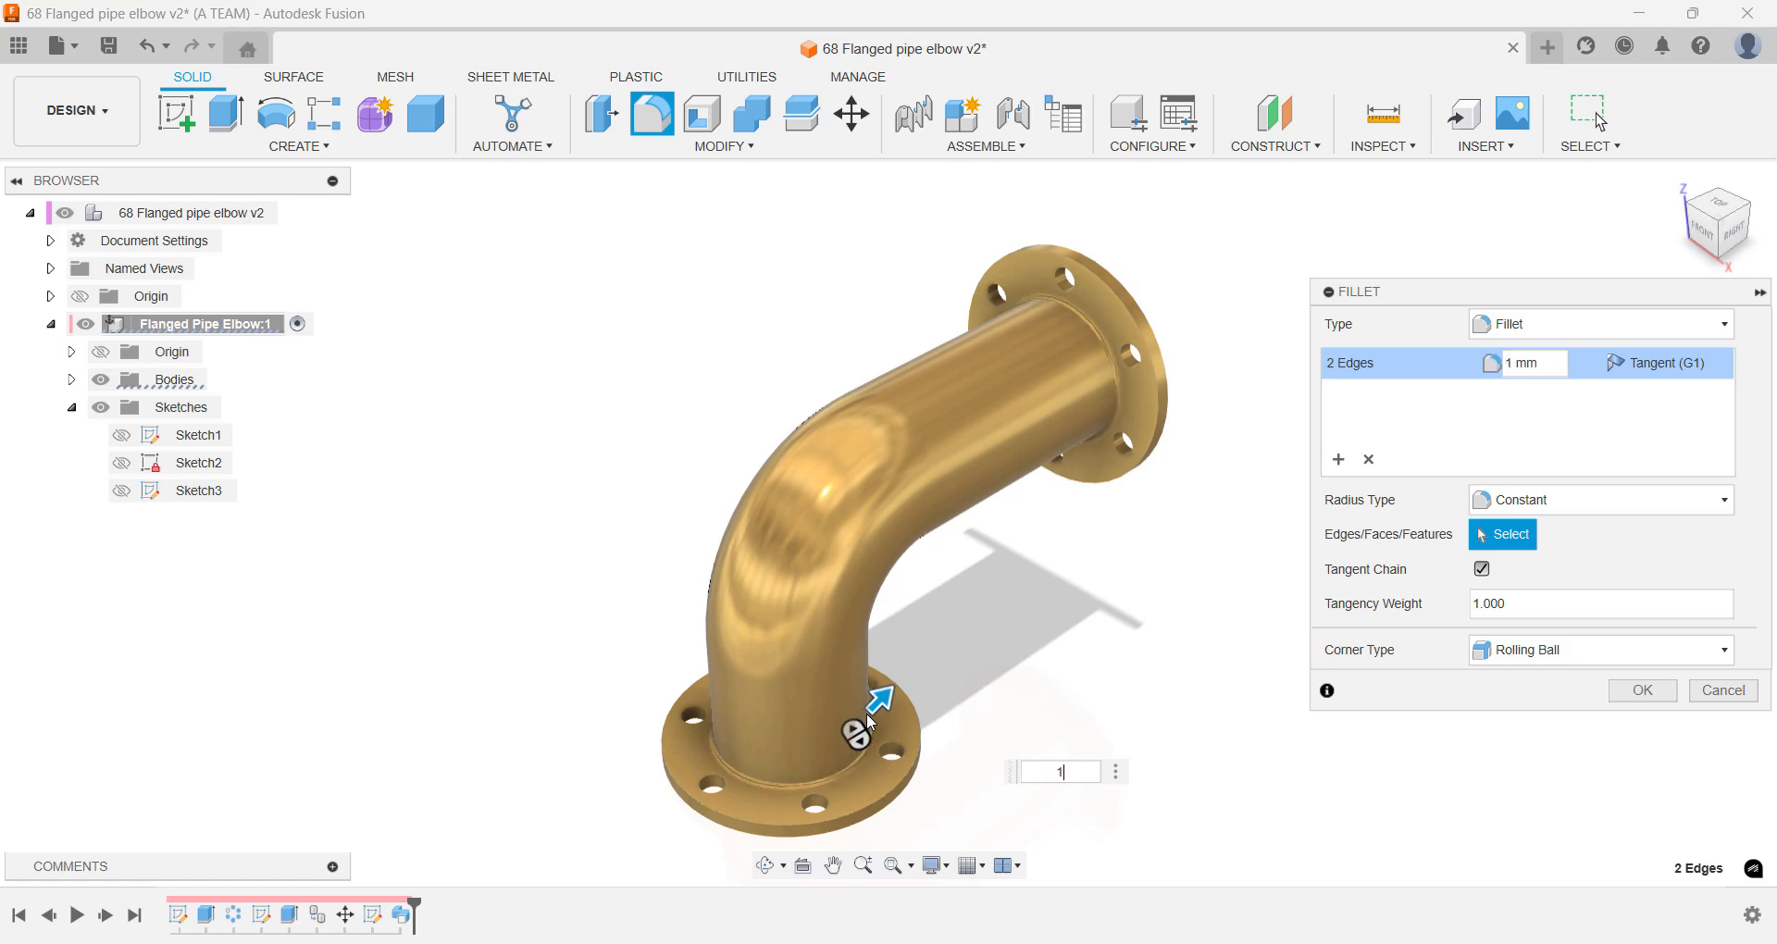
text(2)
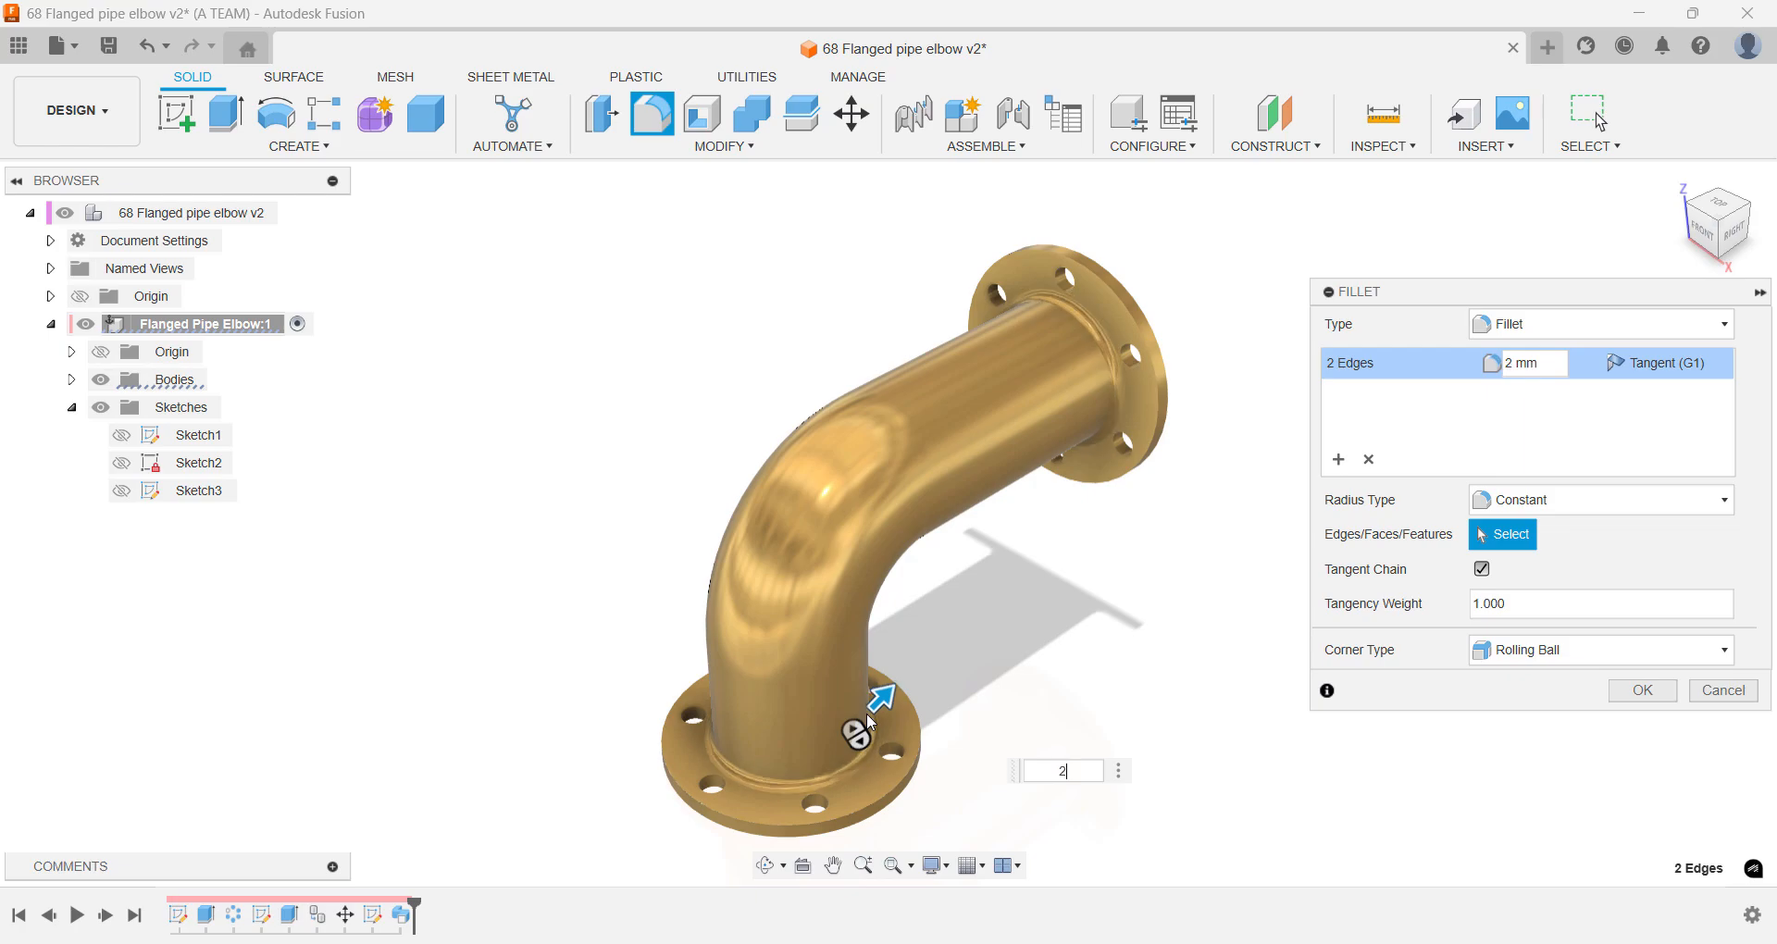
key(Return)
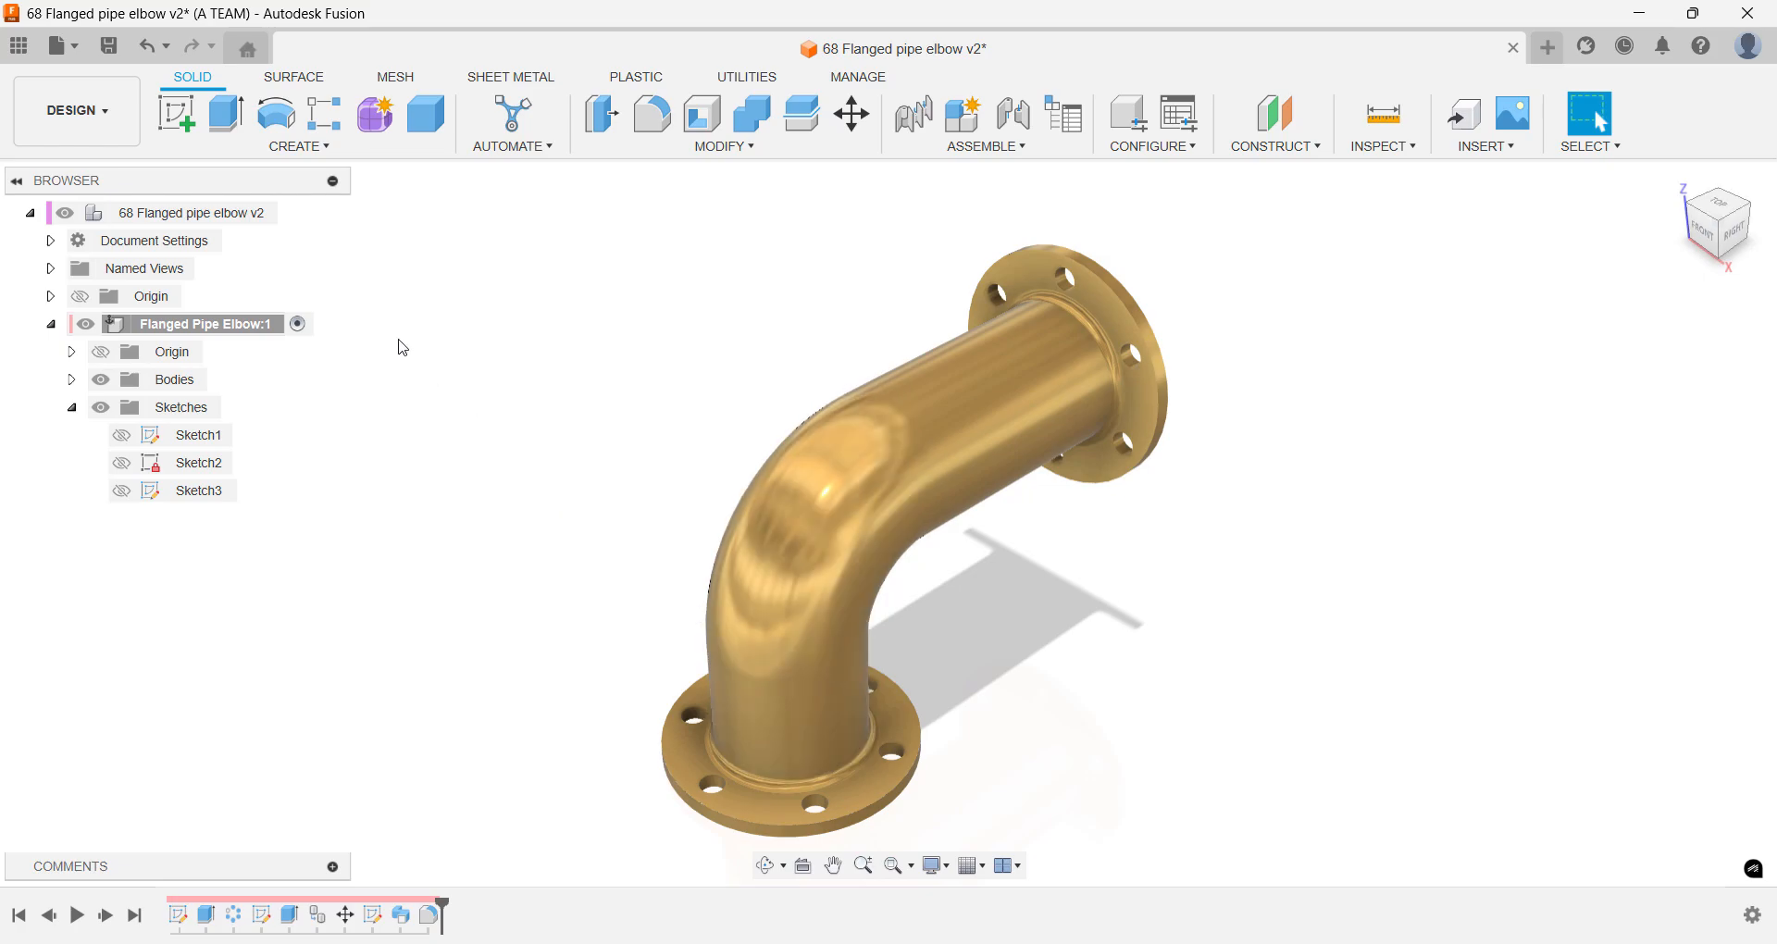
- Save the design and create a manual drawing of the full assembly on an A3 sheet with ISO standard and mm units
click(109, 48)
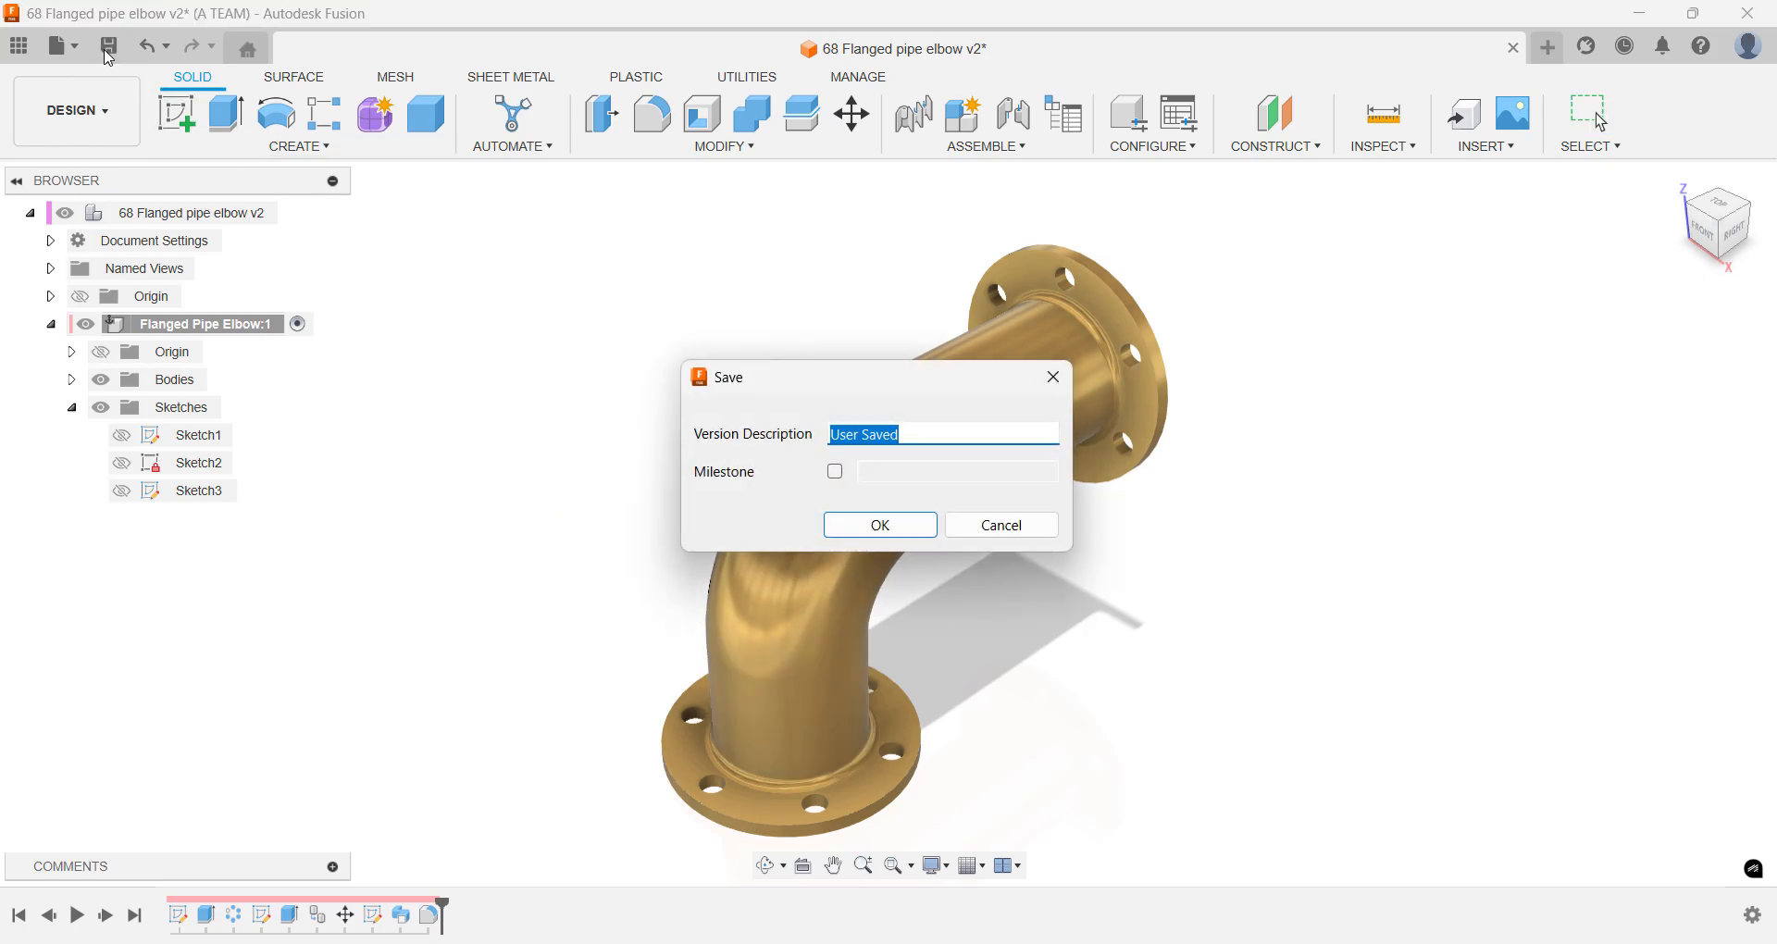
key(Return)
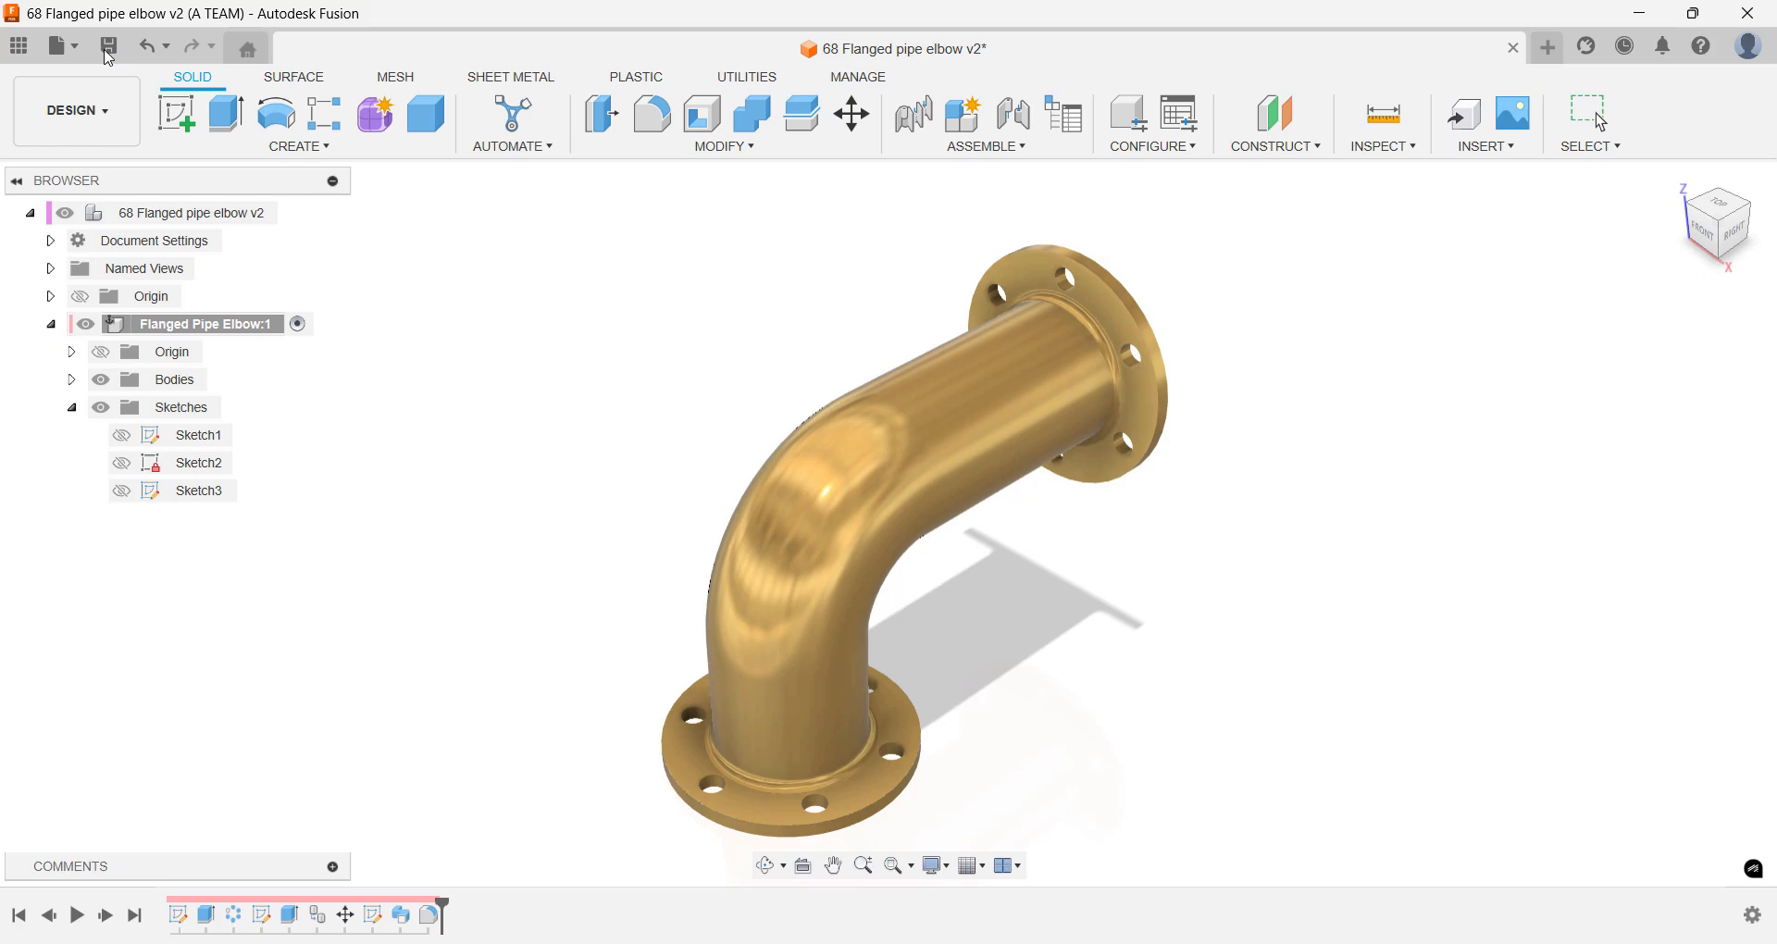
click(121, 105)
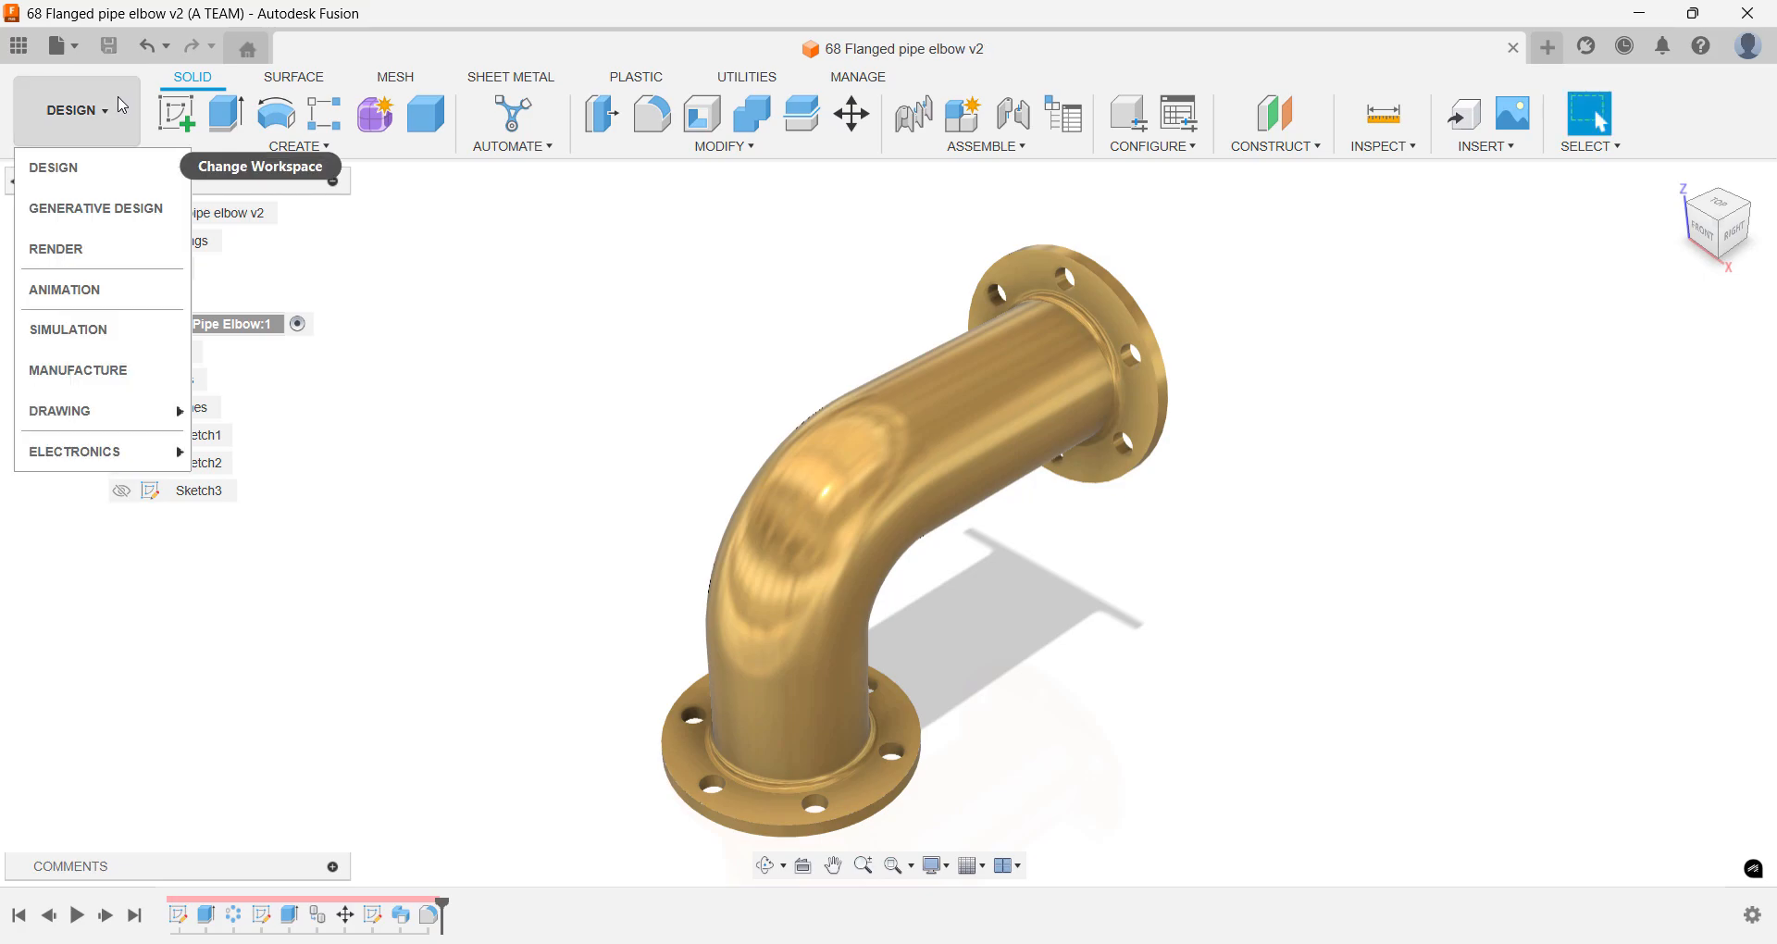
mouse_move(129, 411)
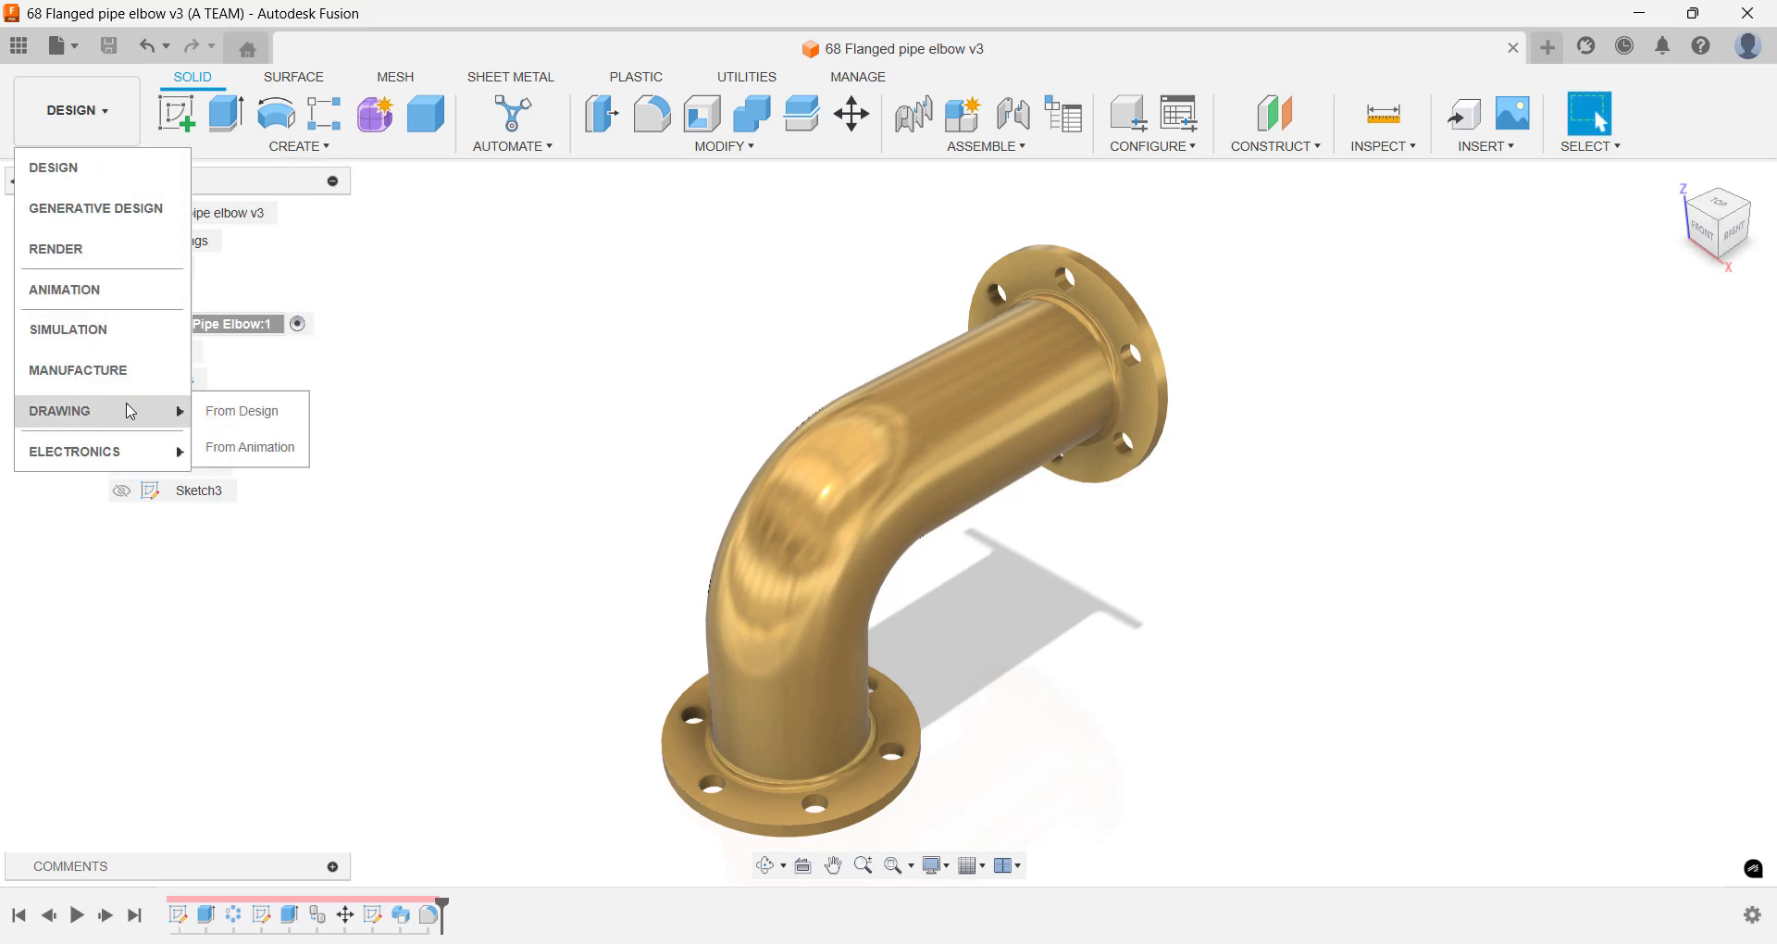
click(269, 411)
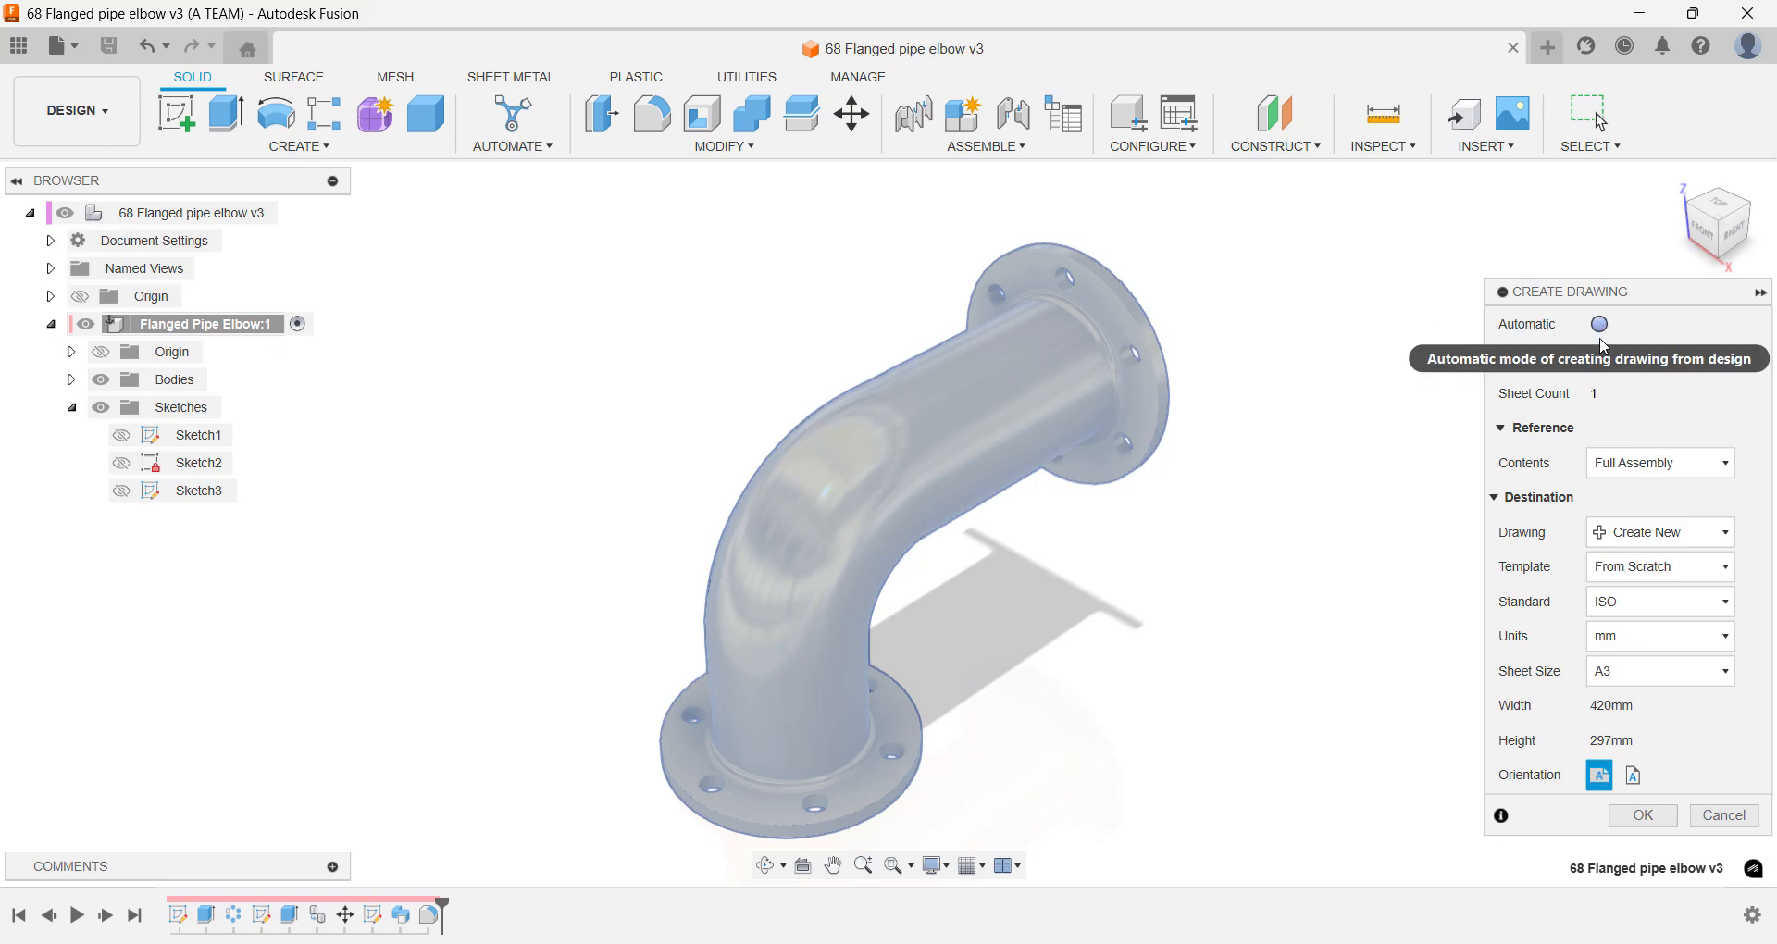
click(1599, 359)
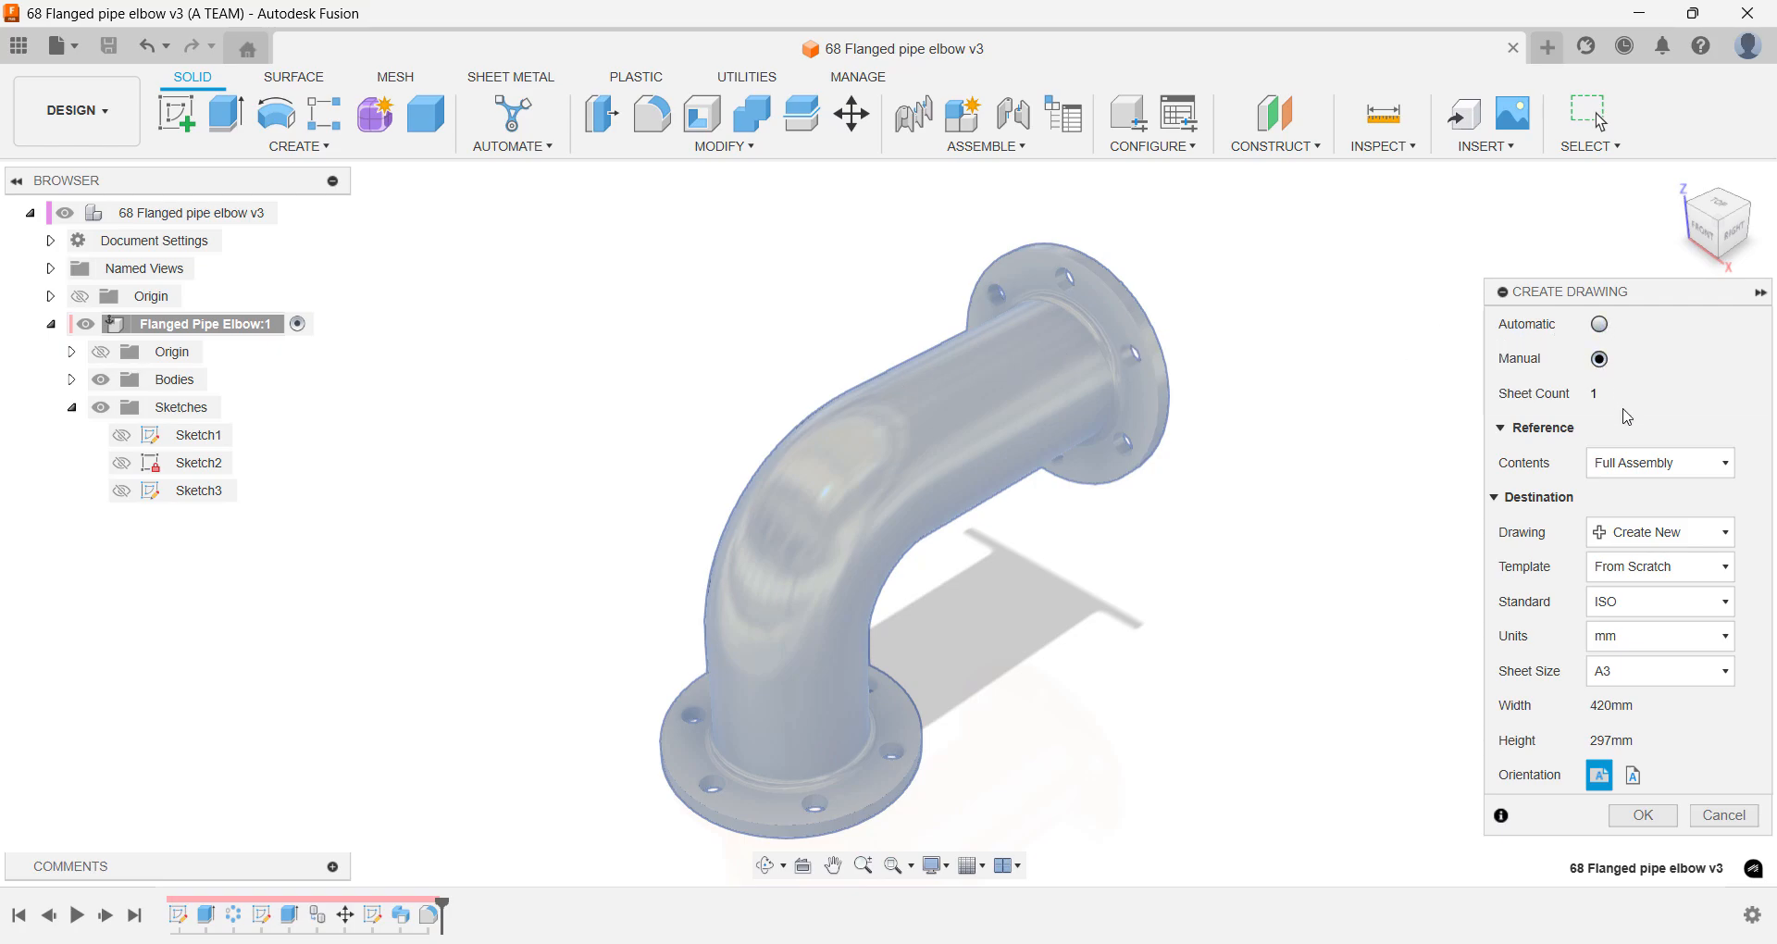
click(1640, 818)
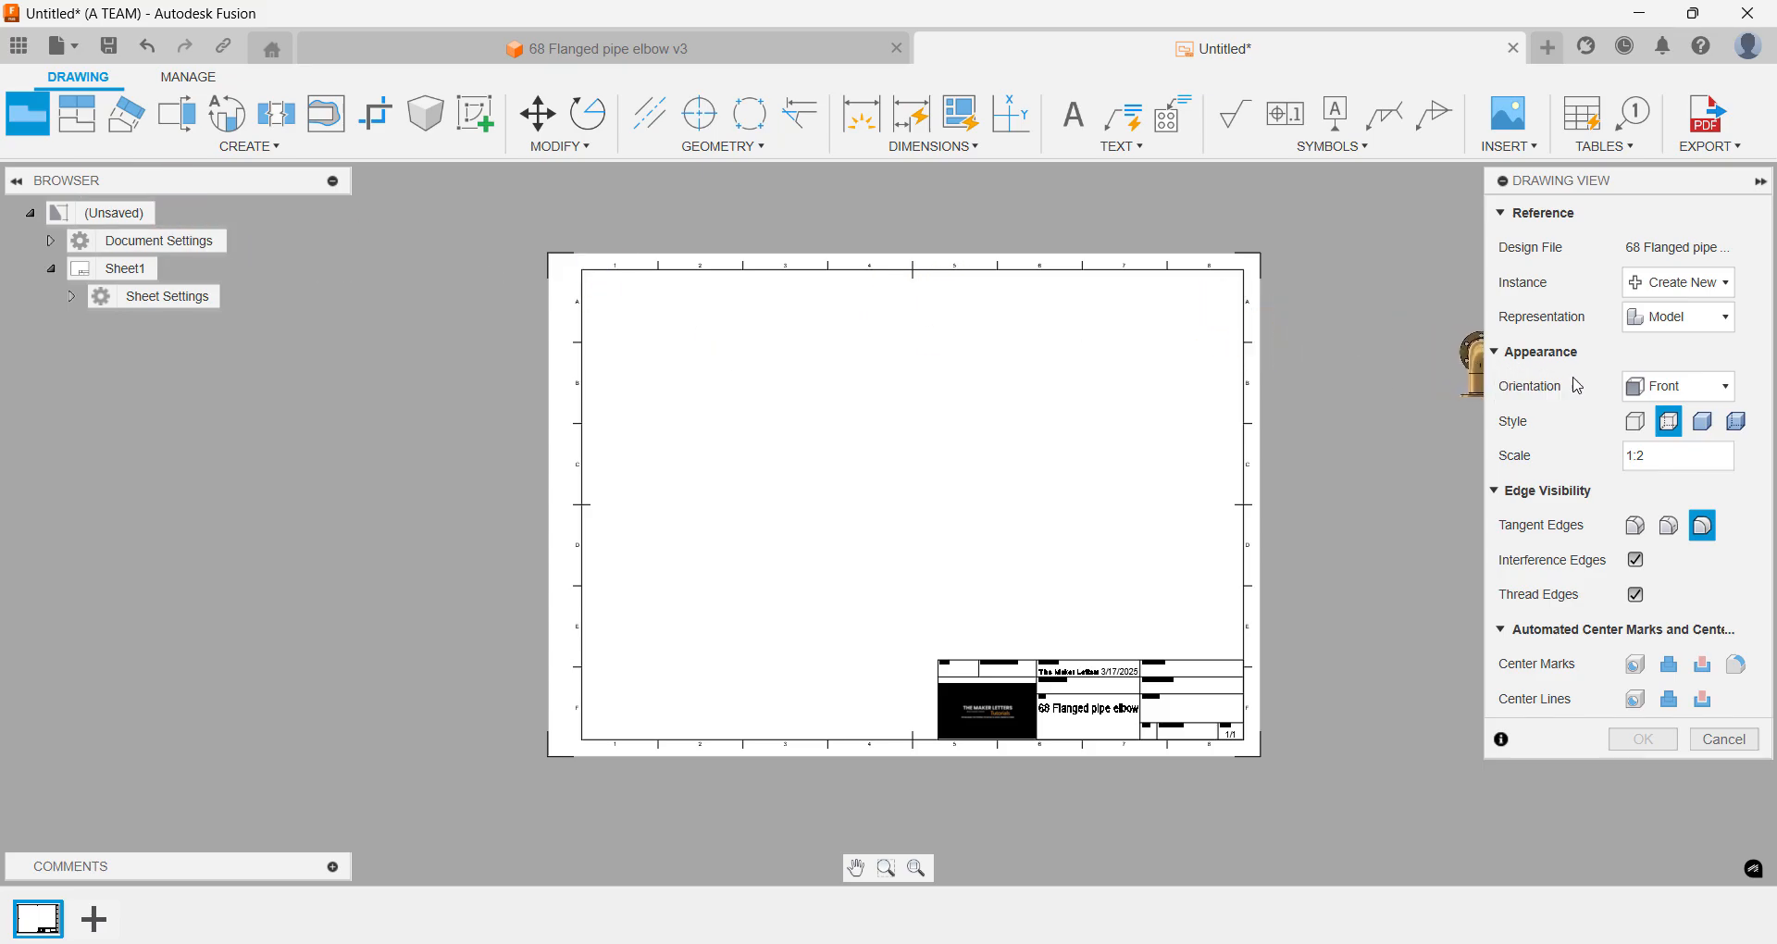
- Place a RIGHT base view at 1:1 scale in the sheet's upper-left area and move it inside the border
click(1670, 398)
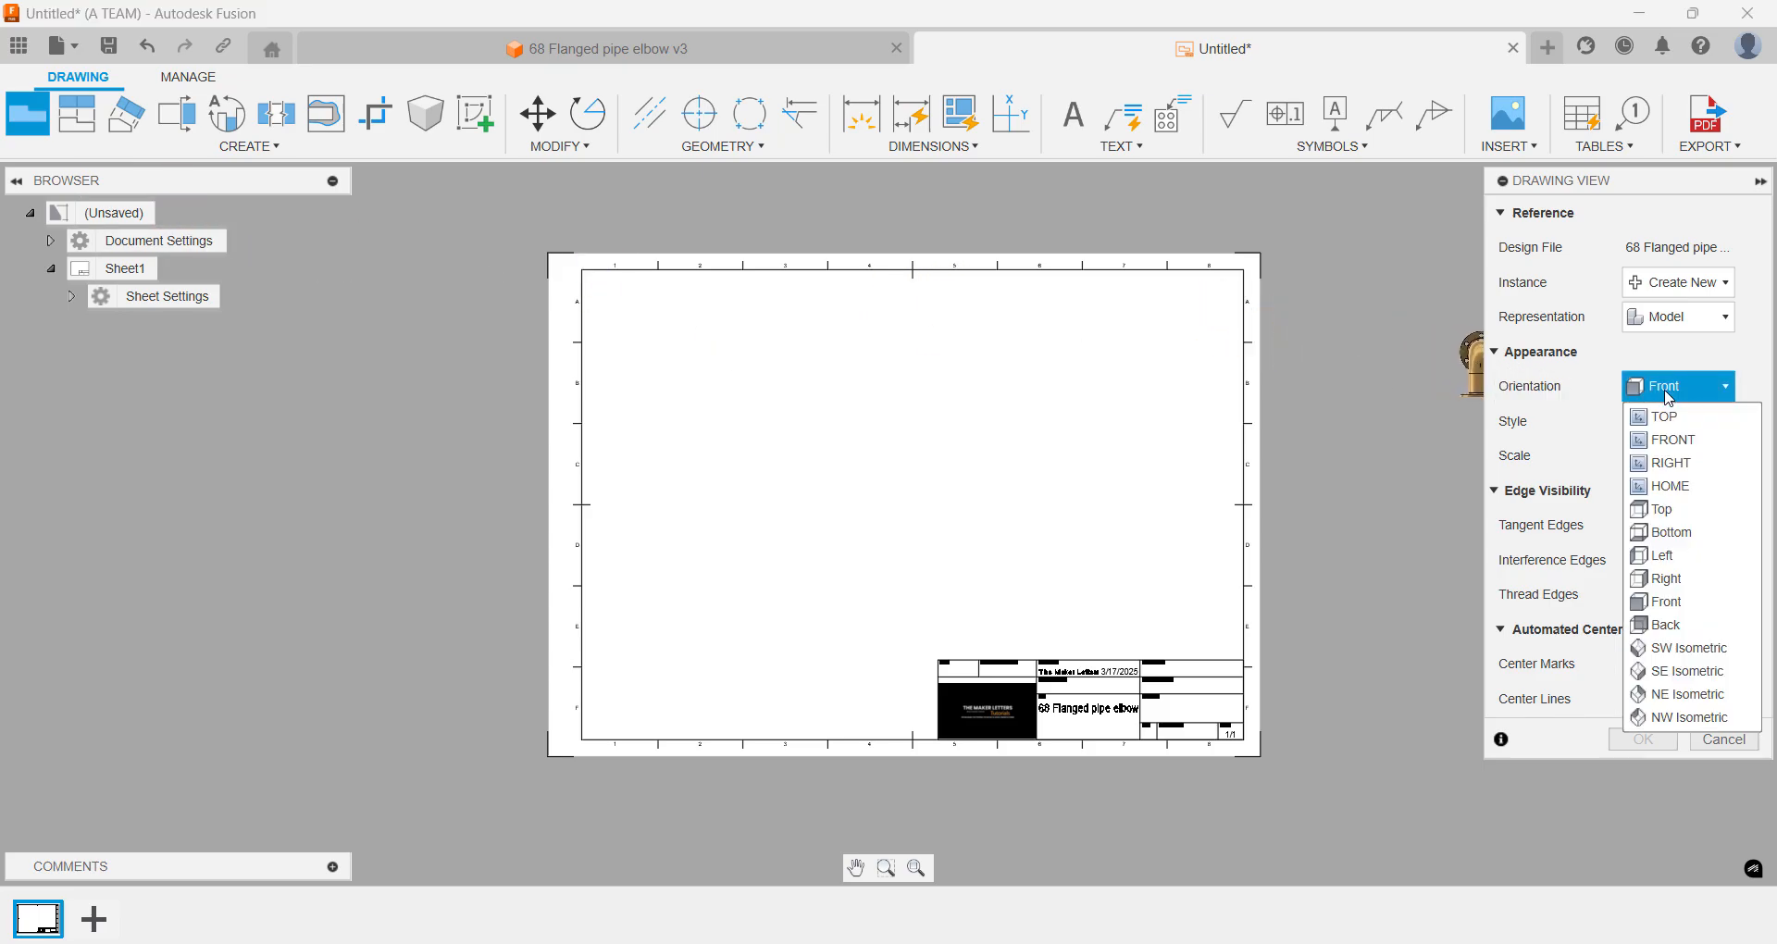
click(1669, 463)
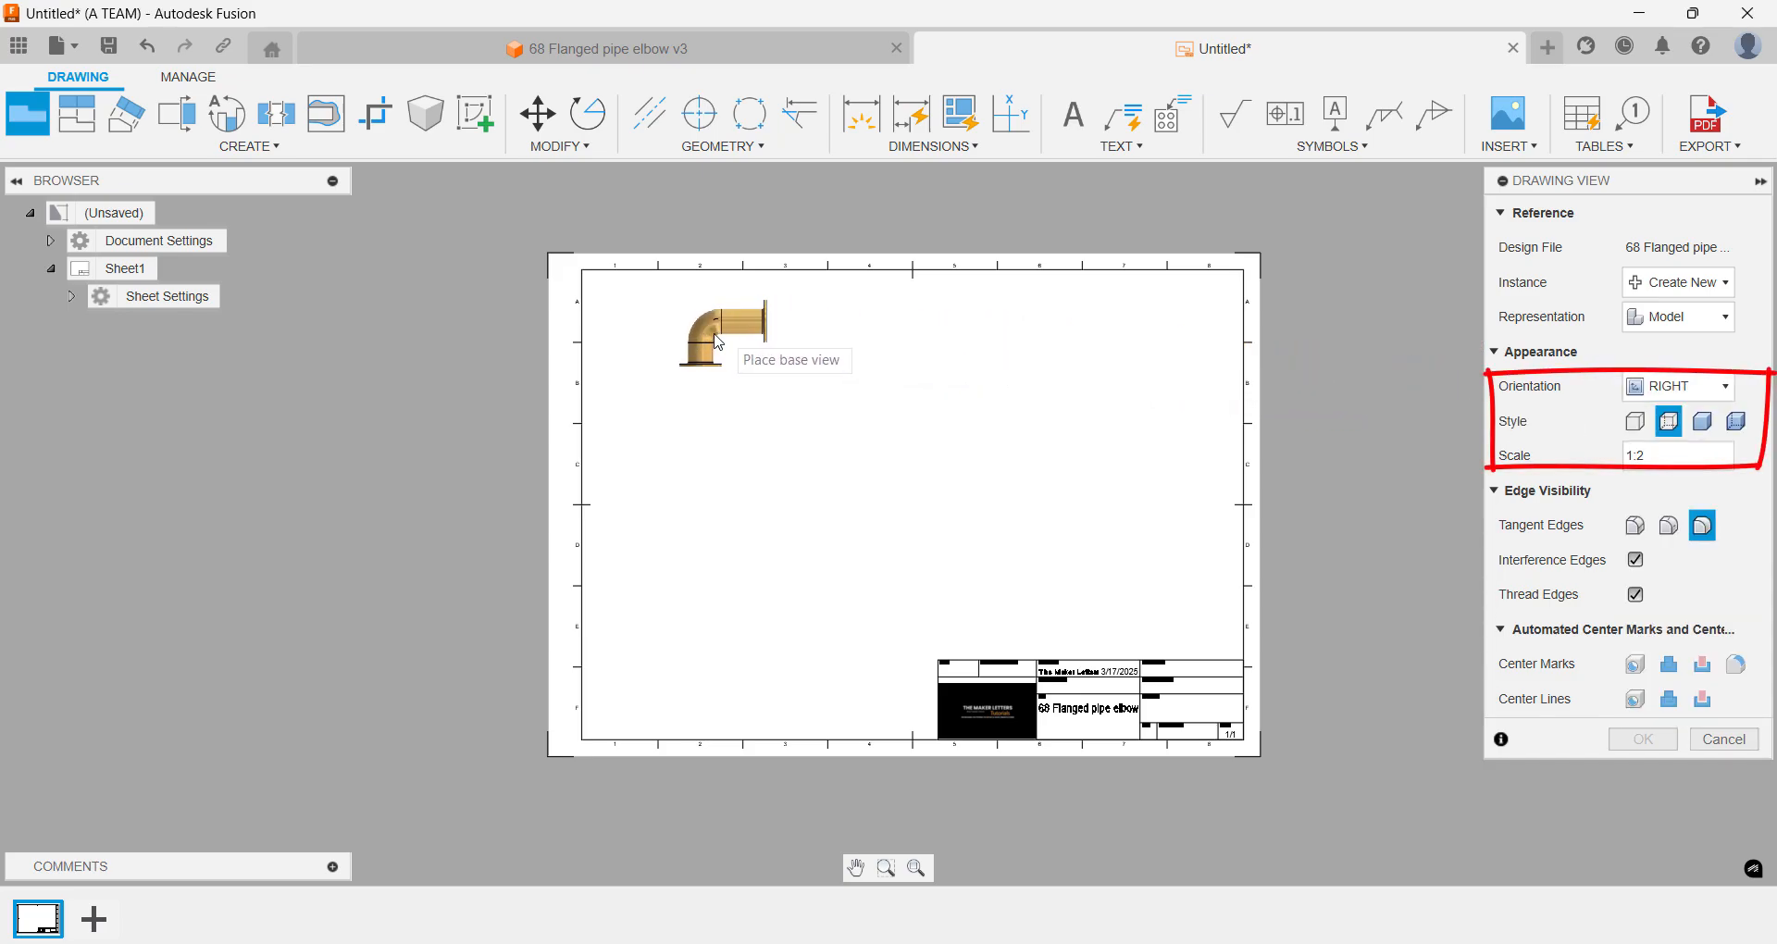
click(683, 333)
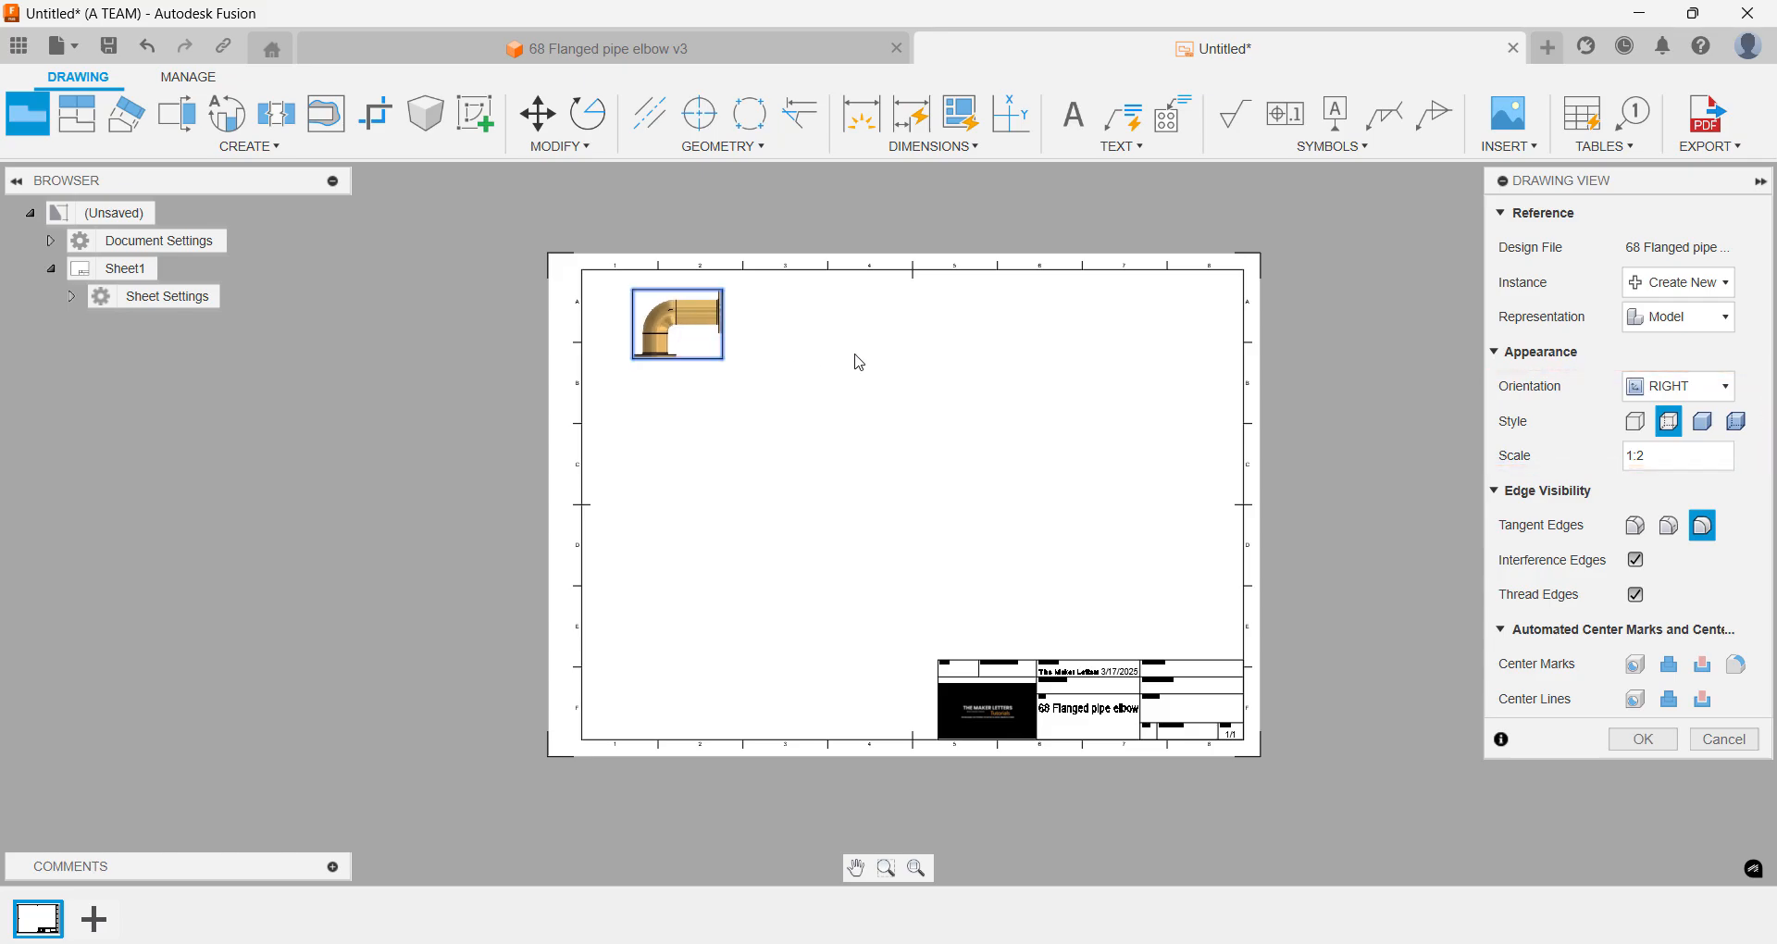
click(1659, 459)
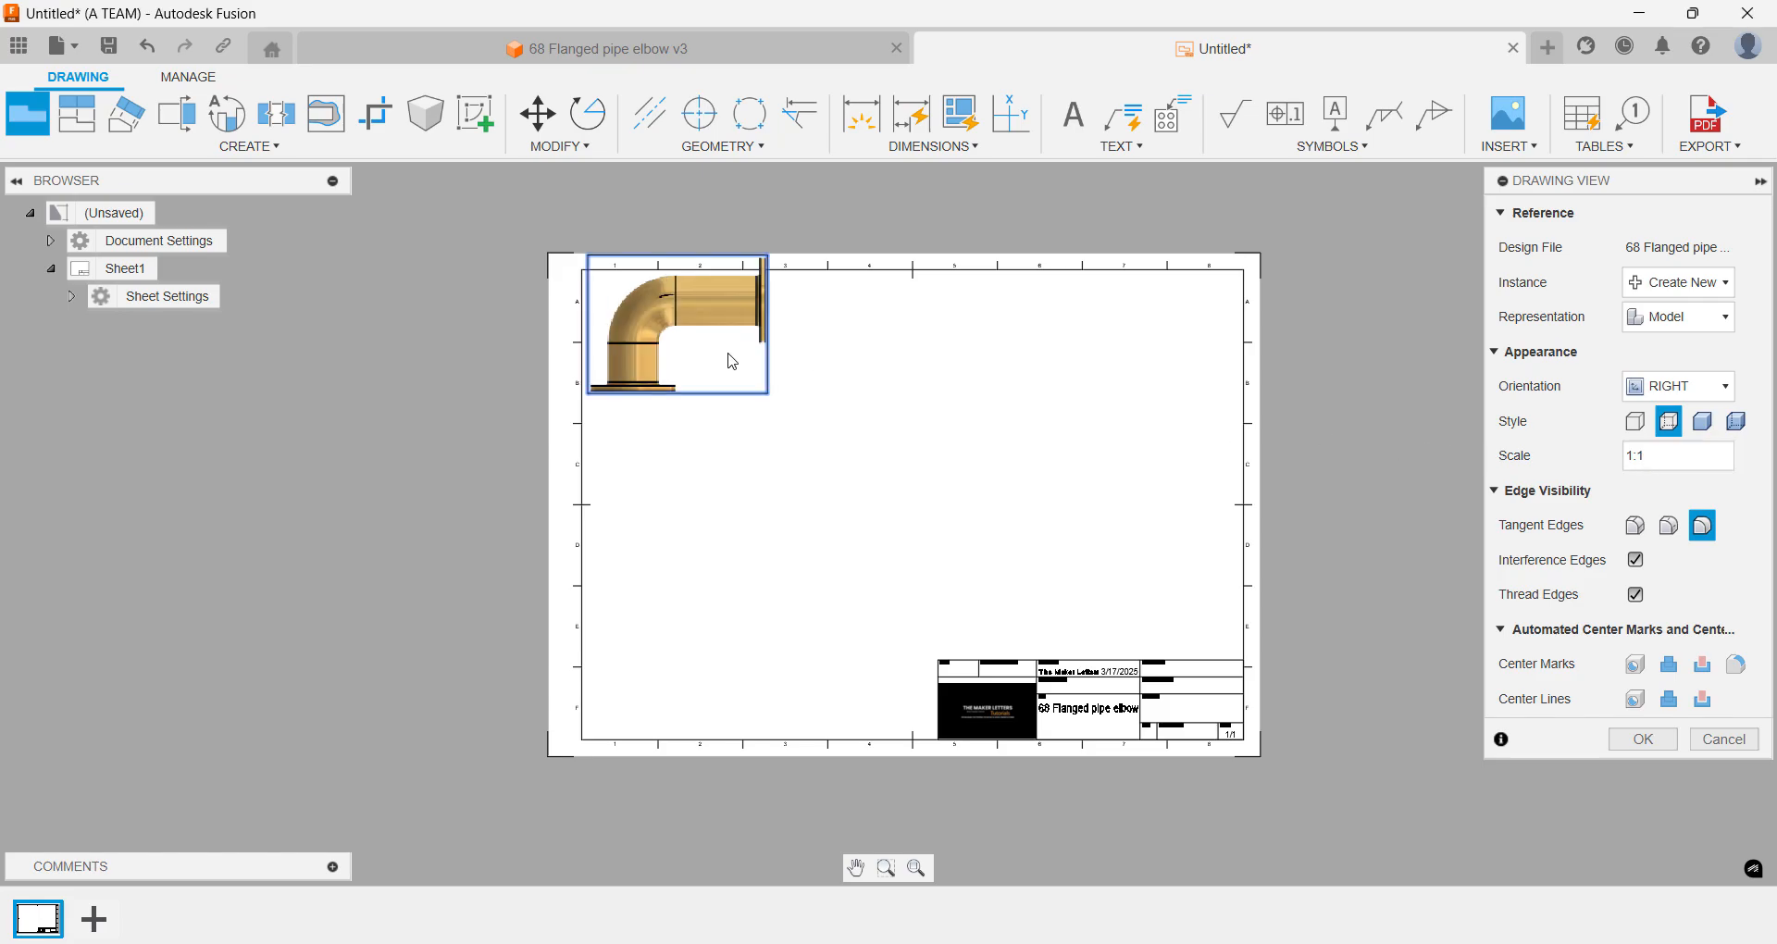
key(Return)
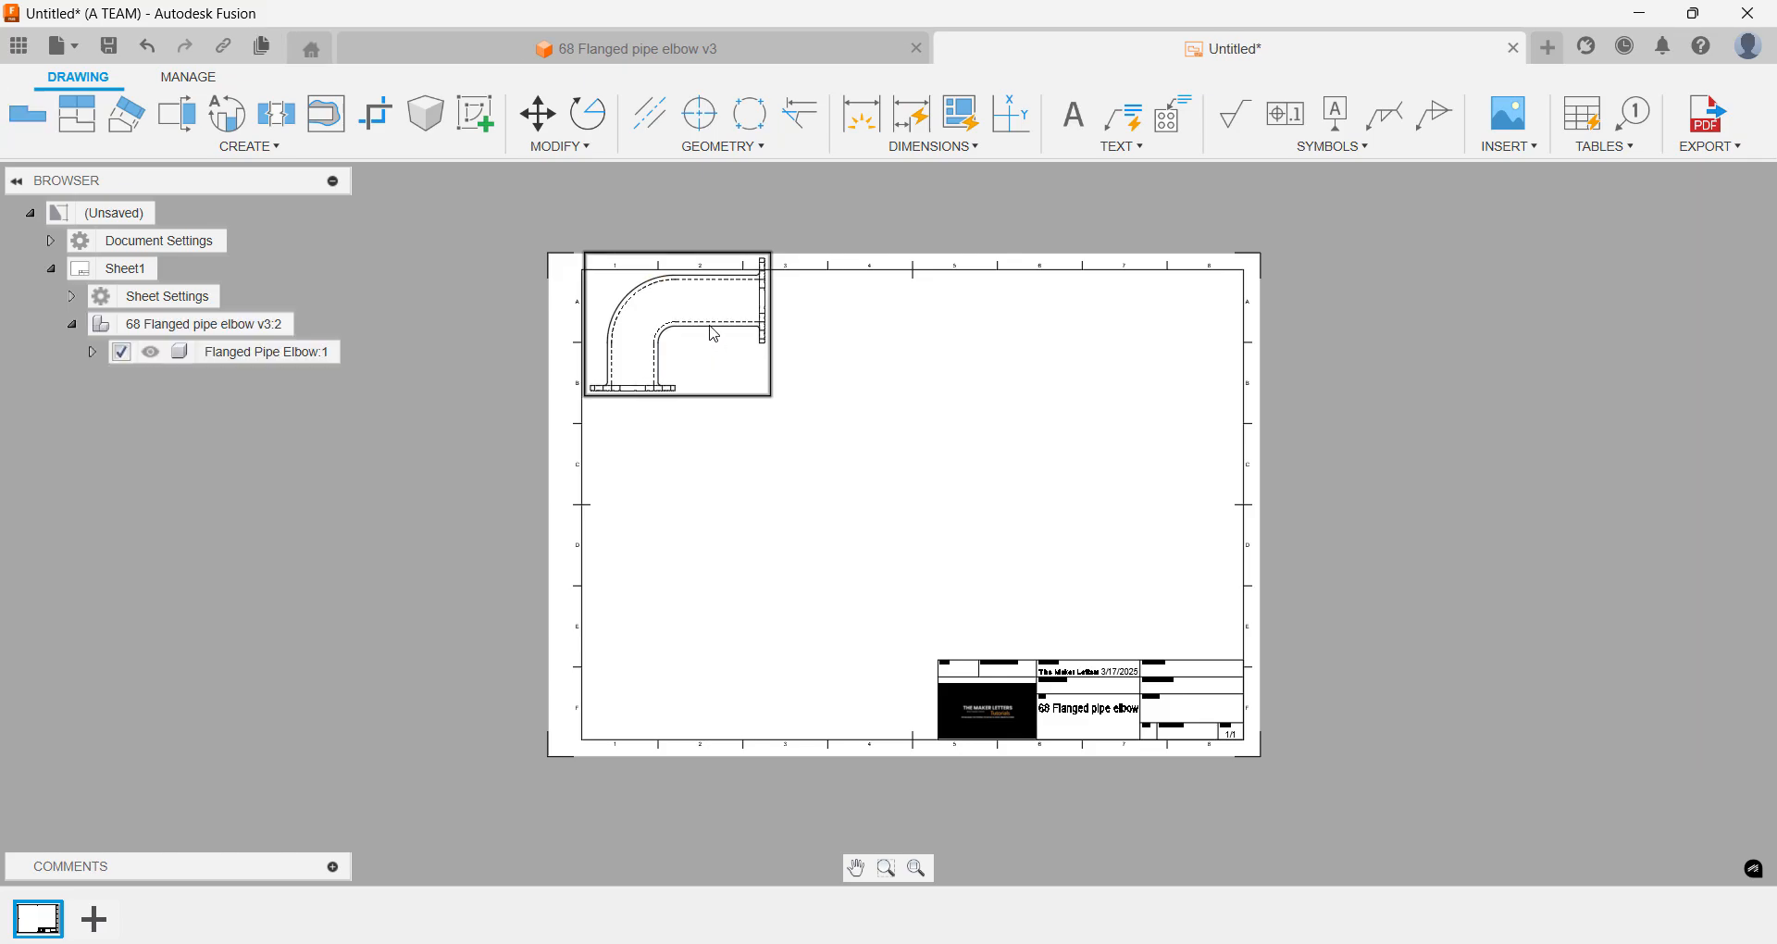
drag(707, 321, 735, 354)
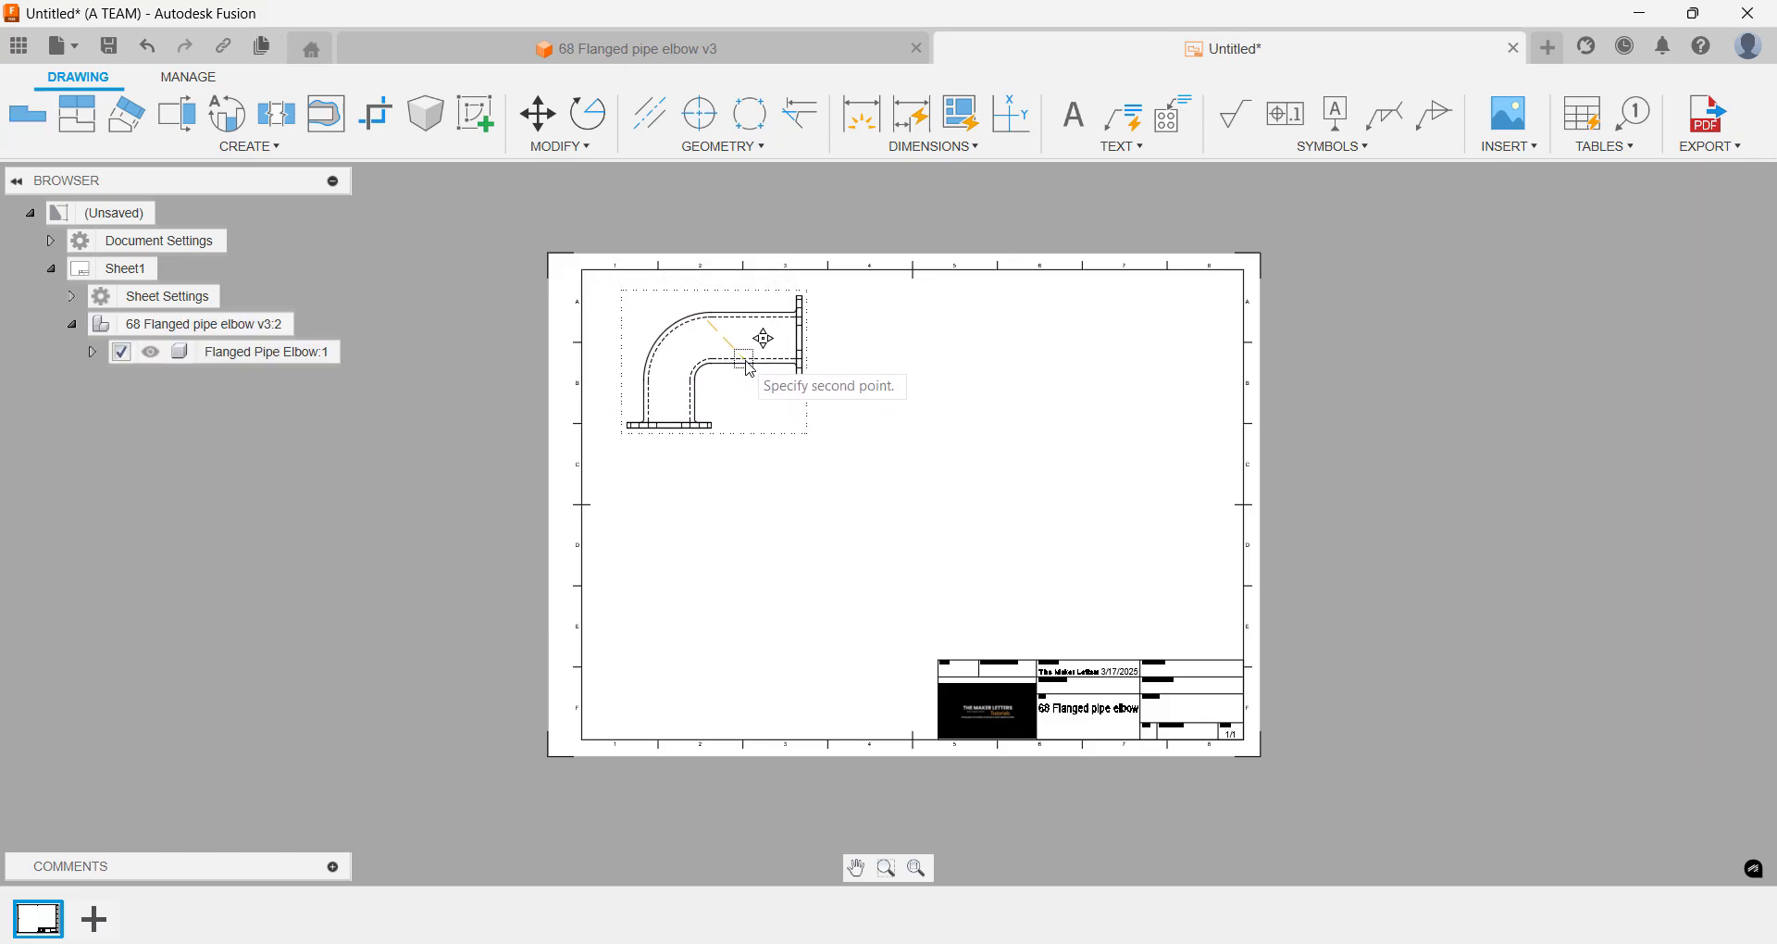
click(752, 372)
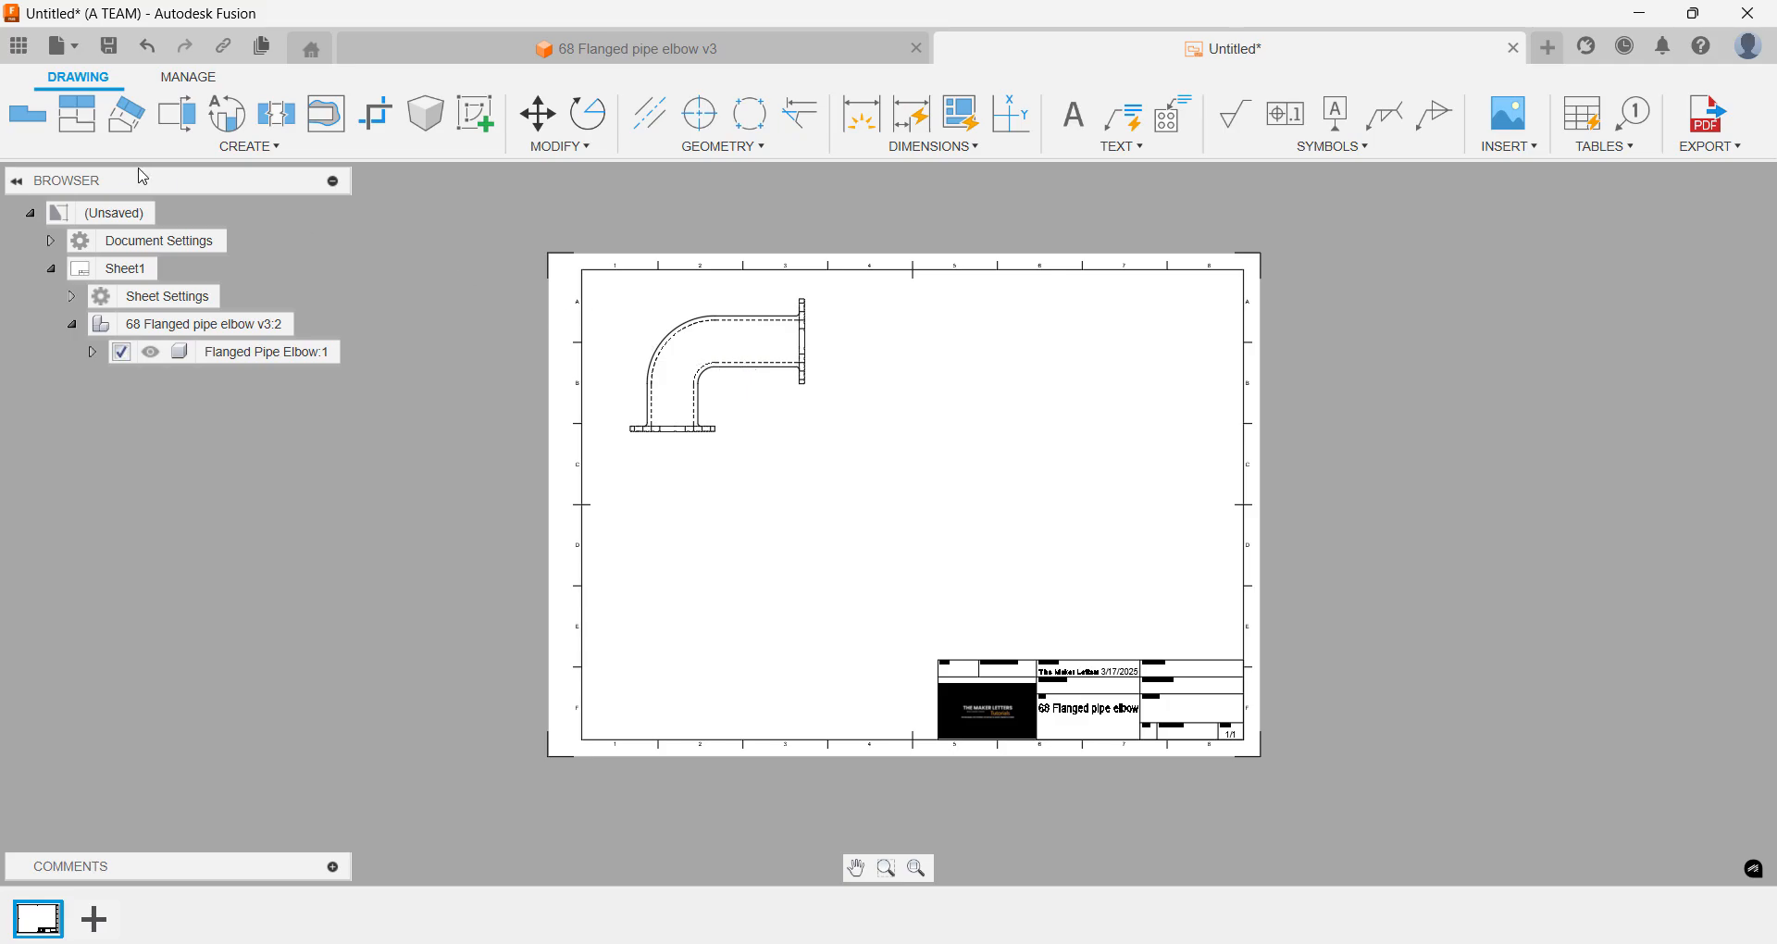
- Place a second base view in NE Isometric orientation at 1:1 scale below the side view
click(26, 119)
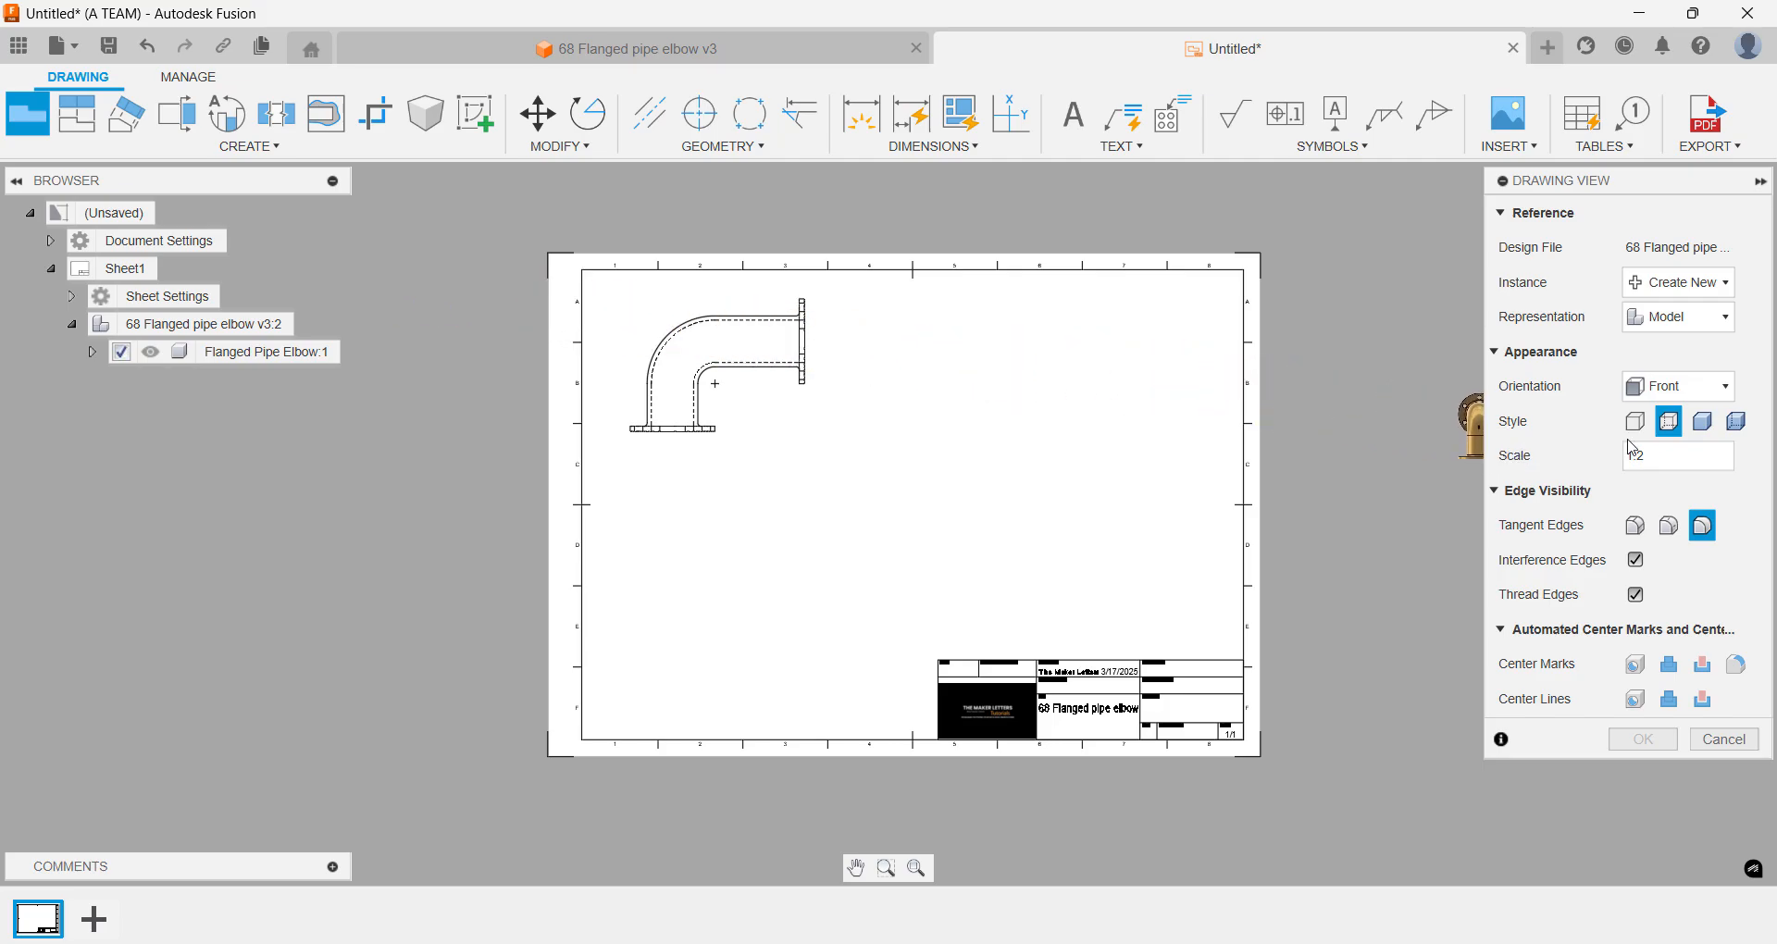
click(1687, 457)
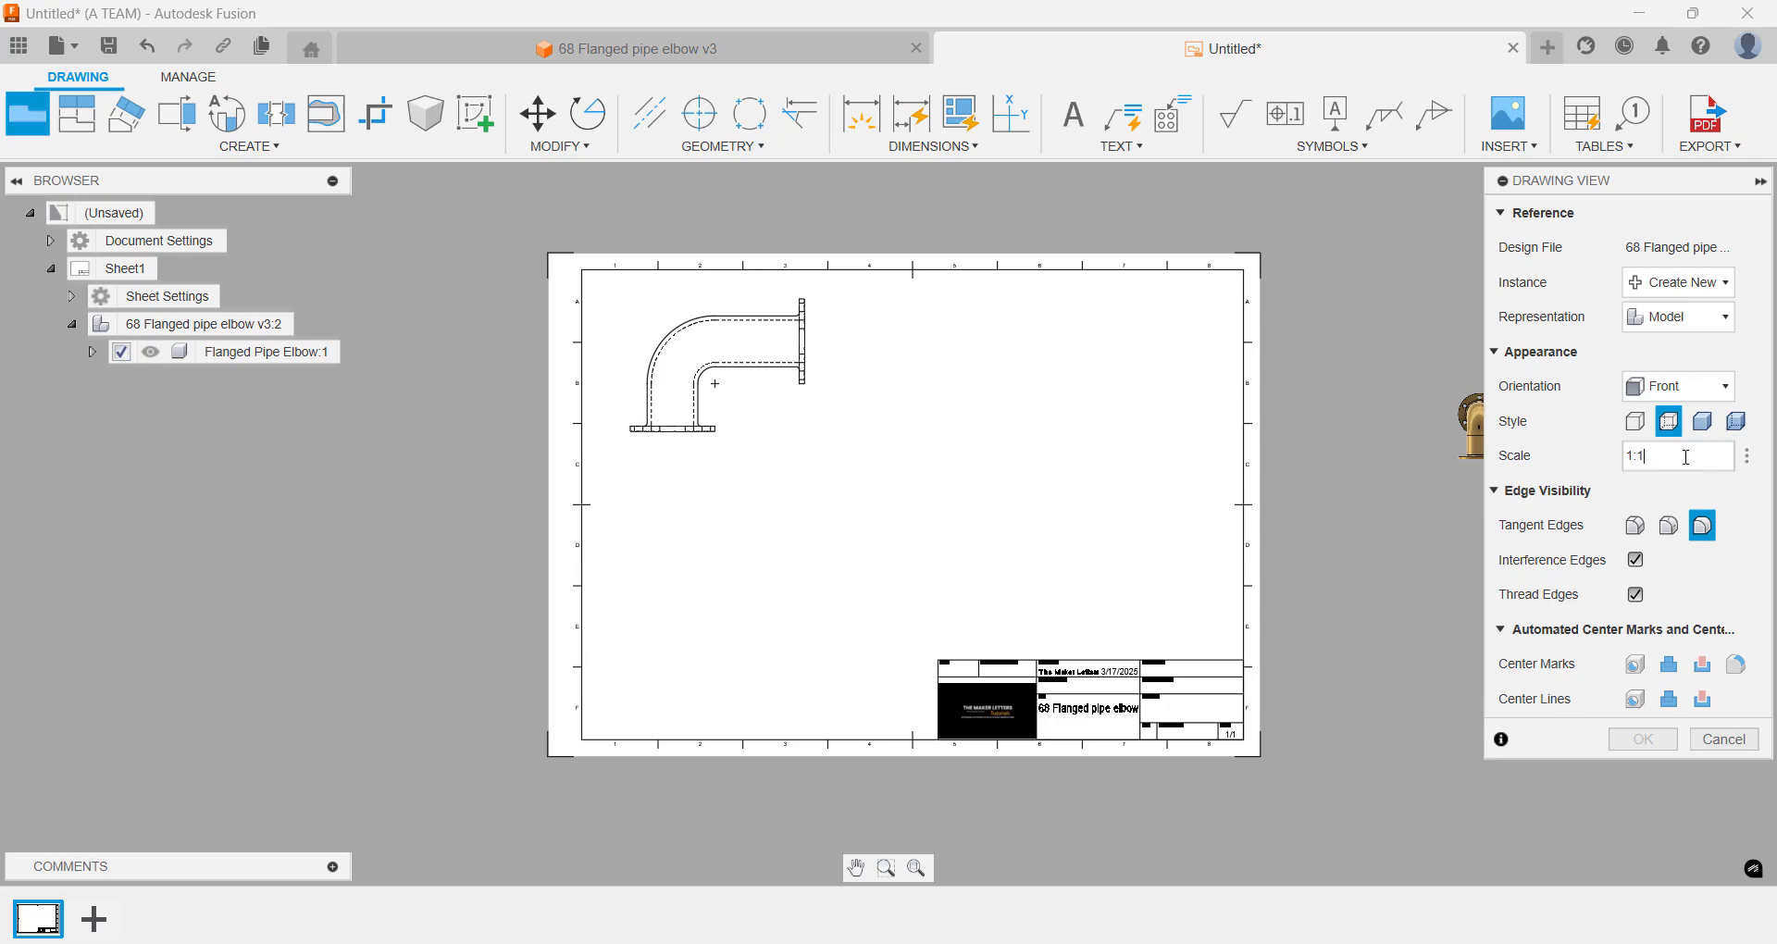
click(1699, 389)
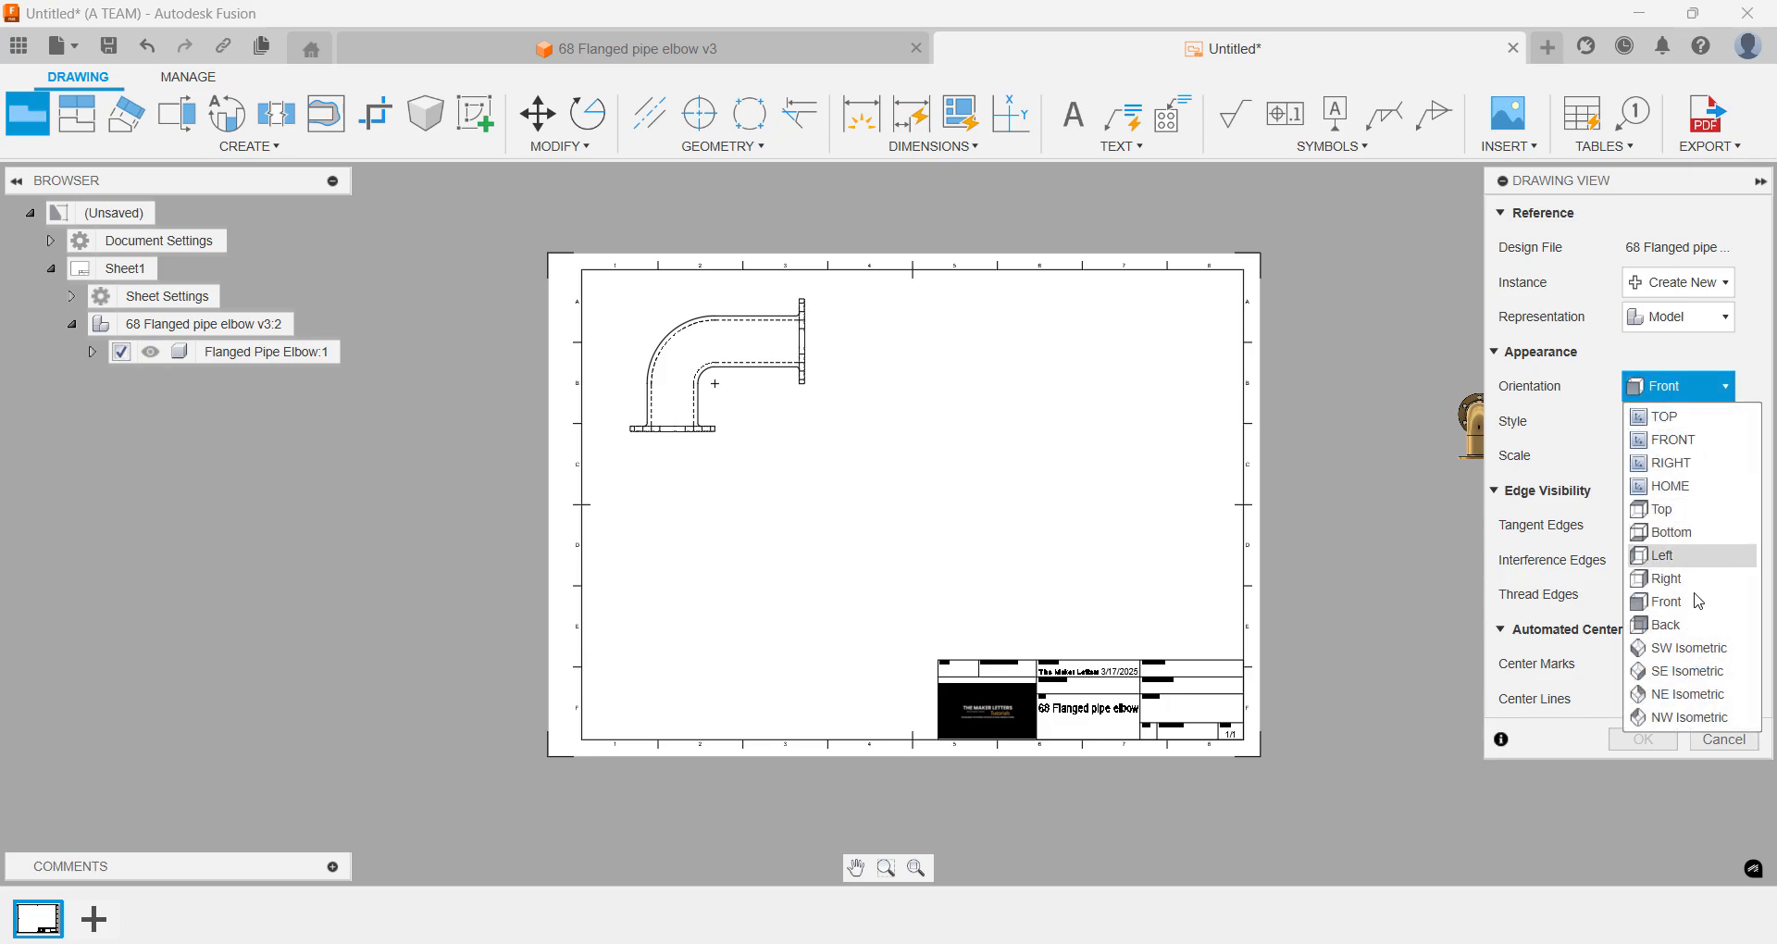
click(1686, 694)
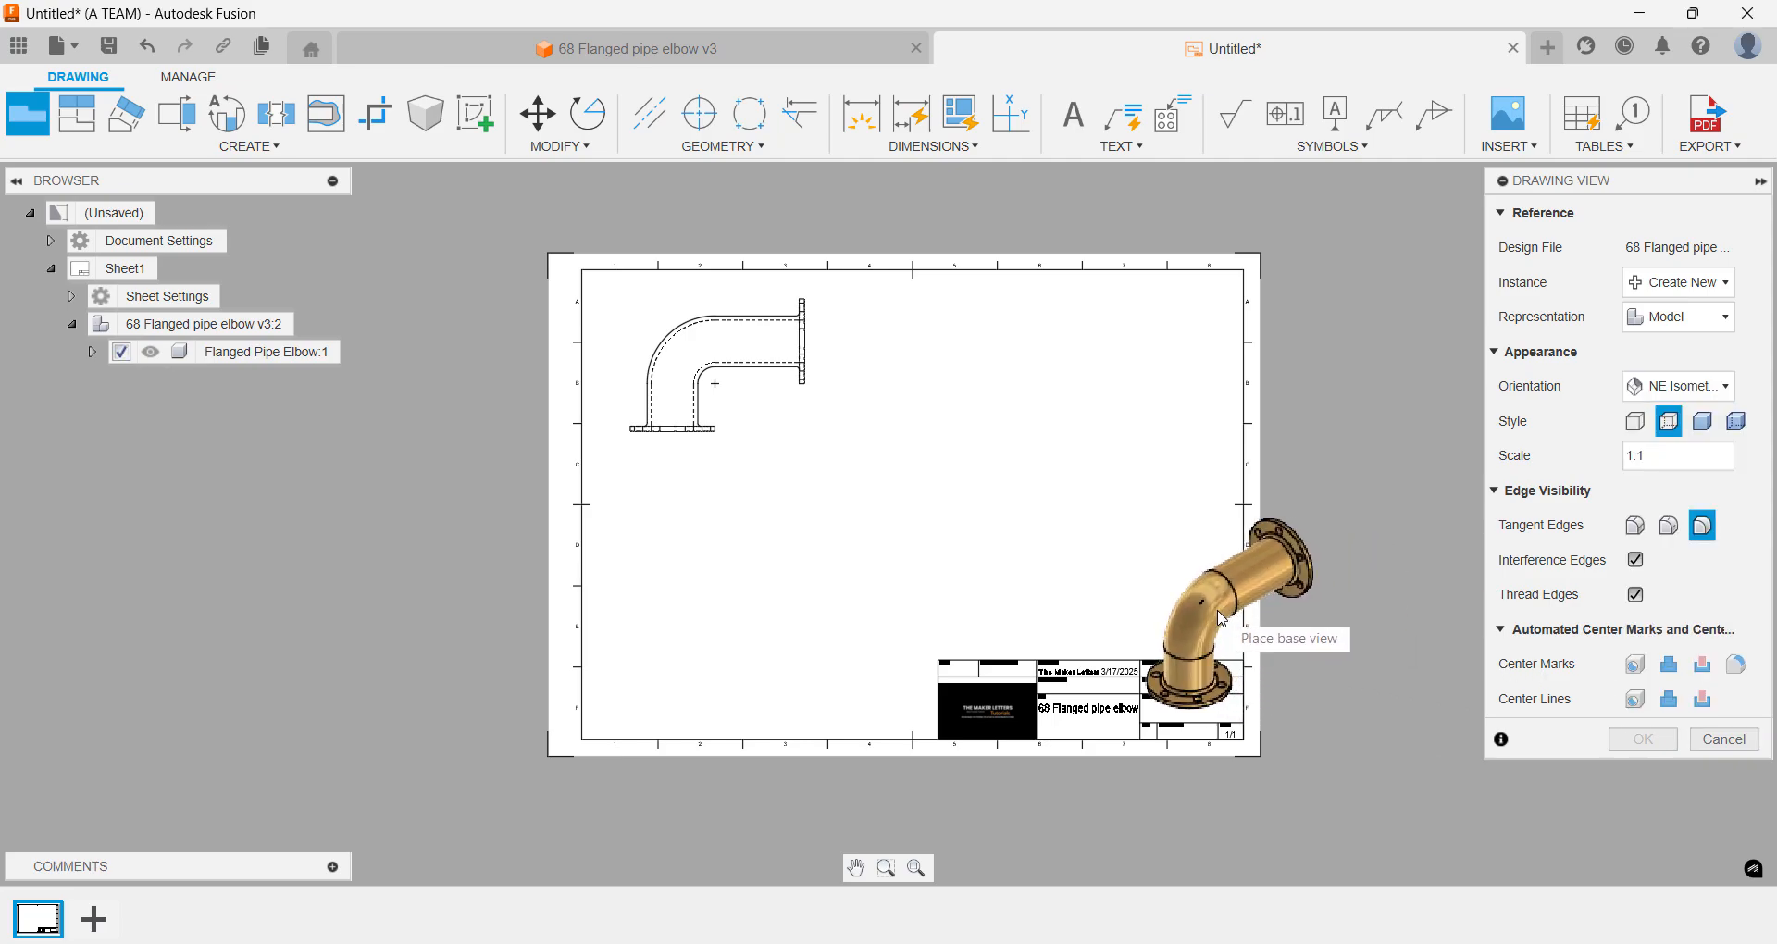
click(736, 580)
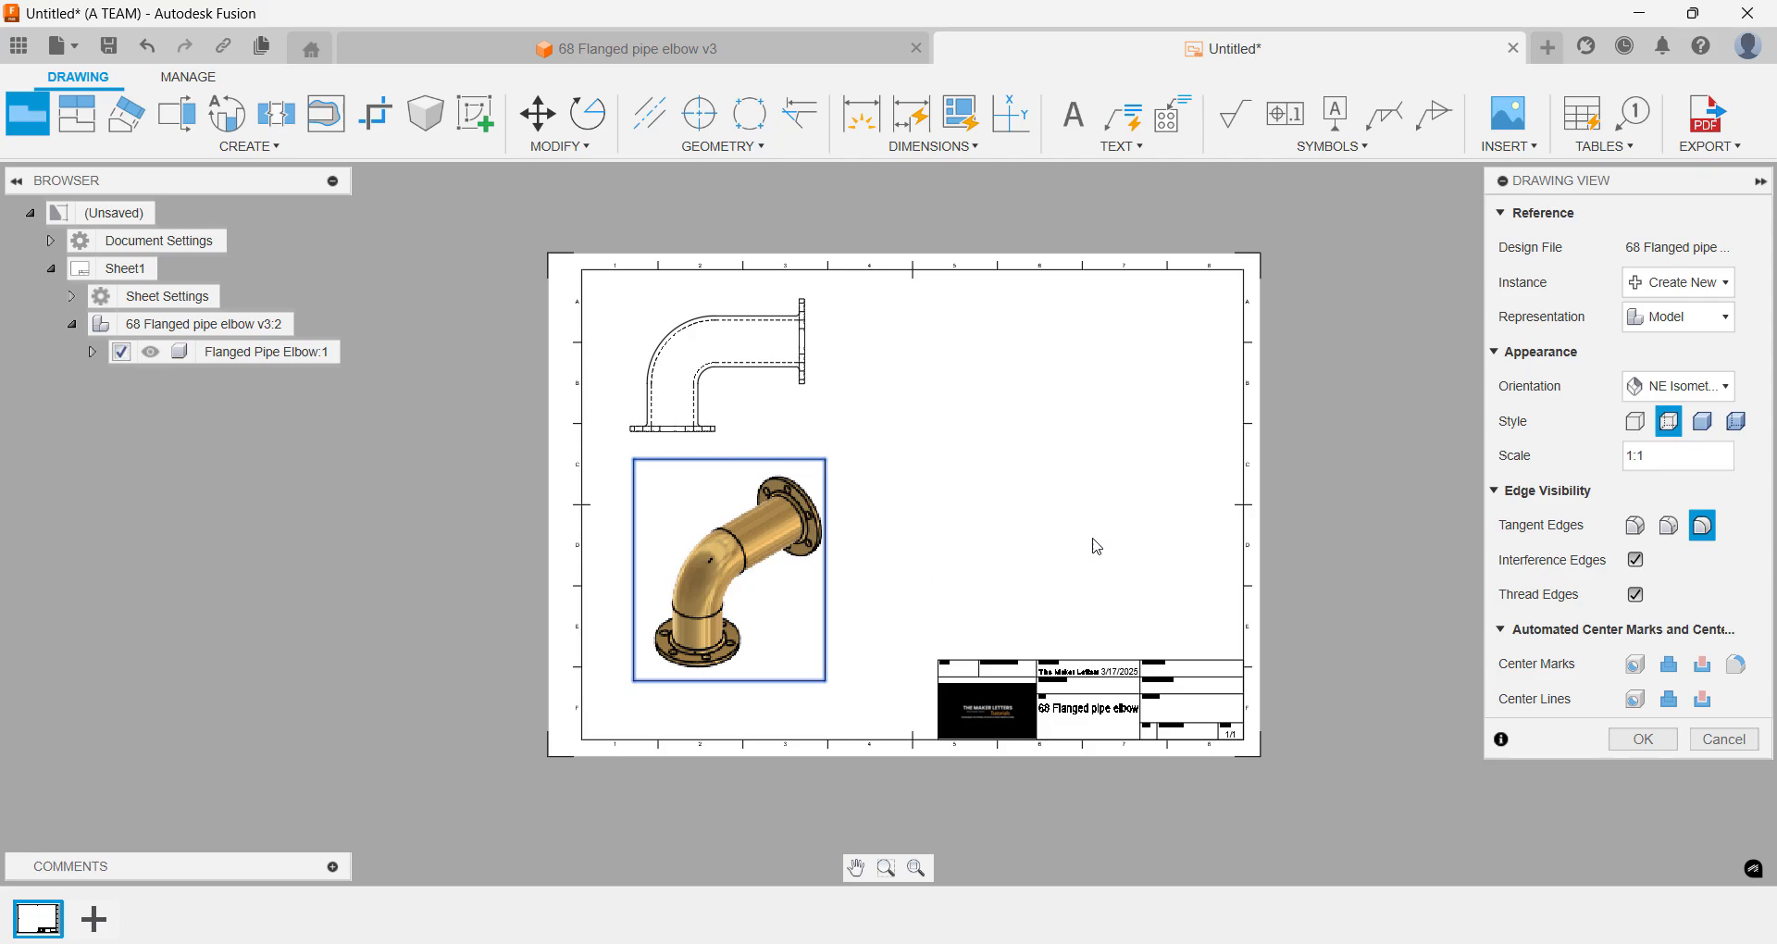
- Try the other isometric orientations on the lower view and finish it as NW Isometric
click(1678, 386)
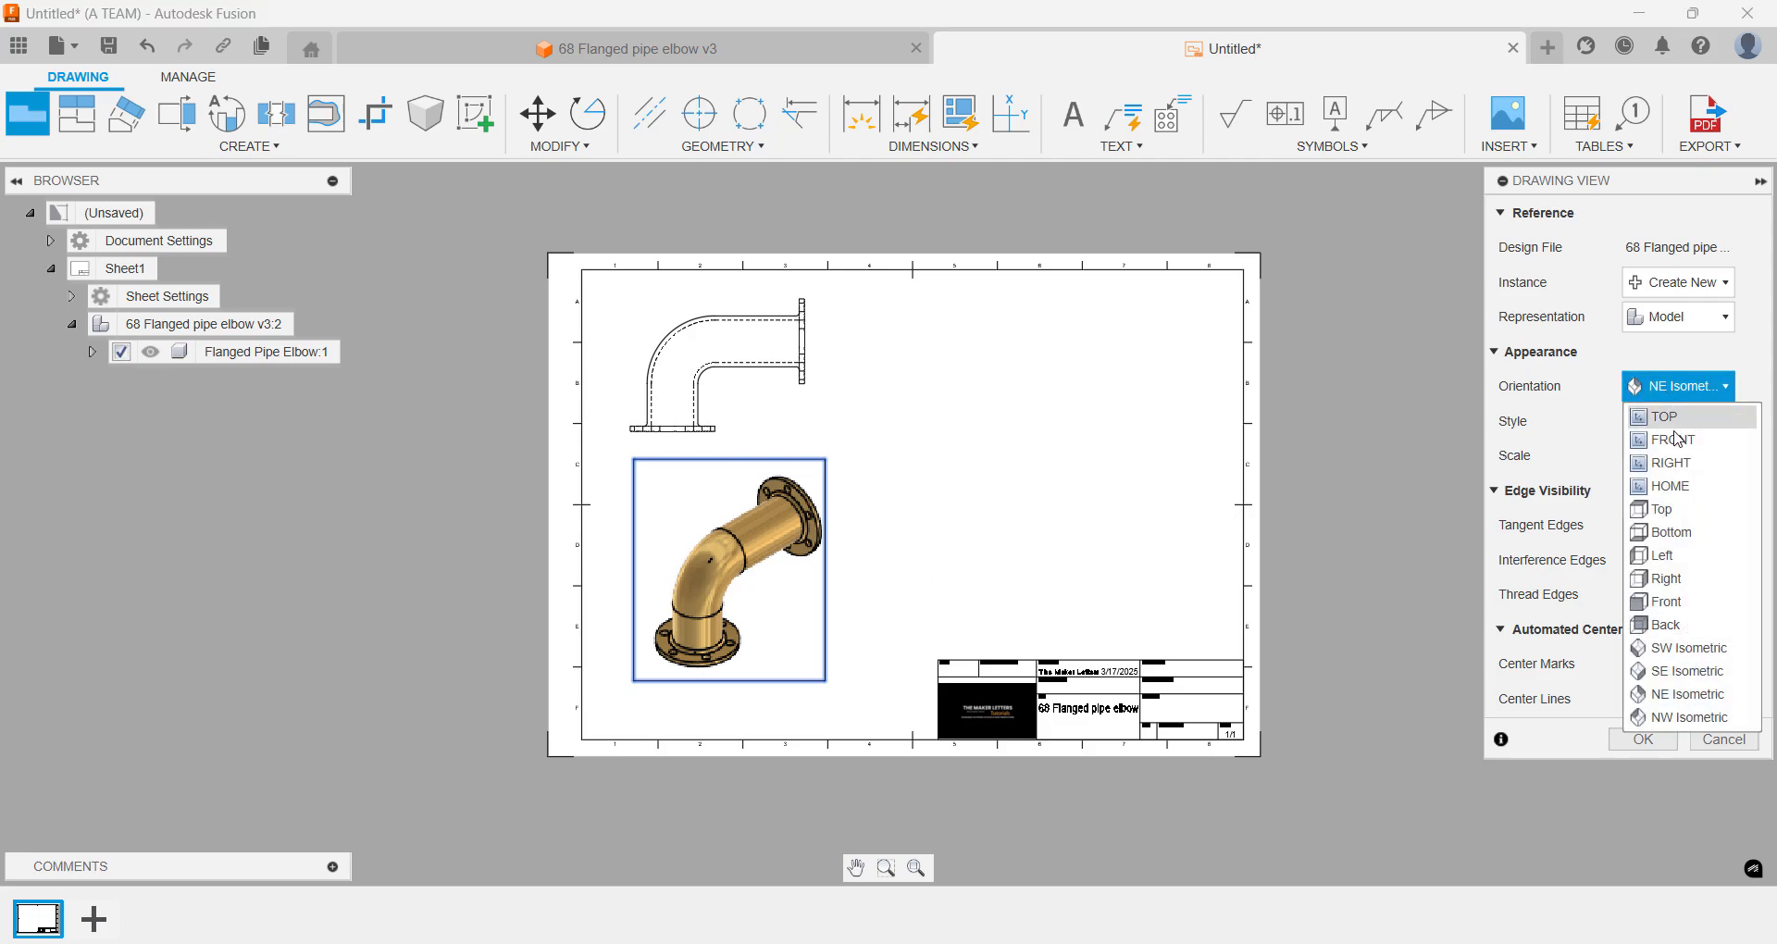
click(1688, 717)
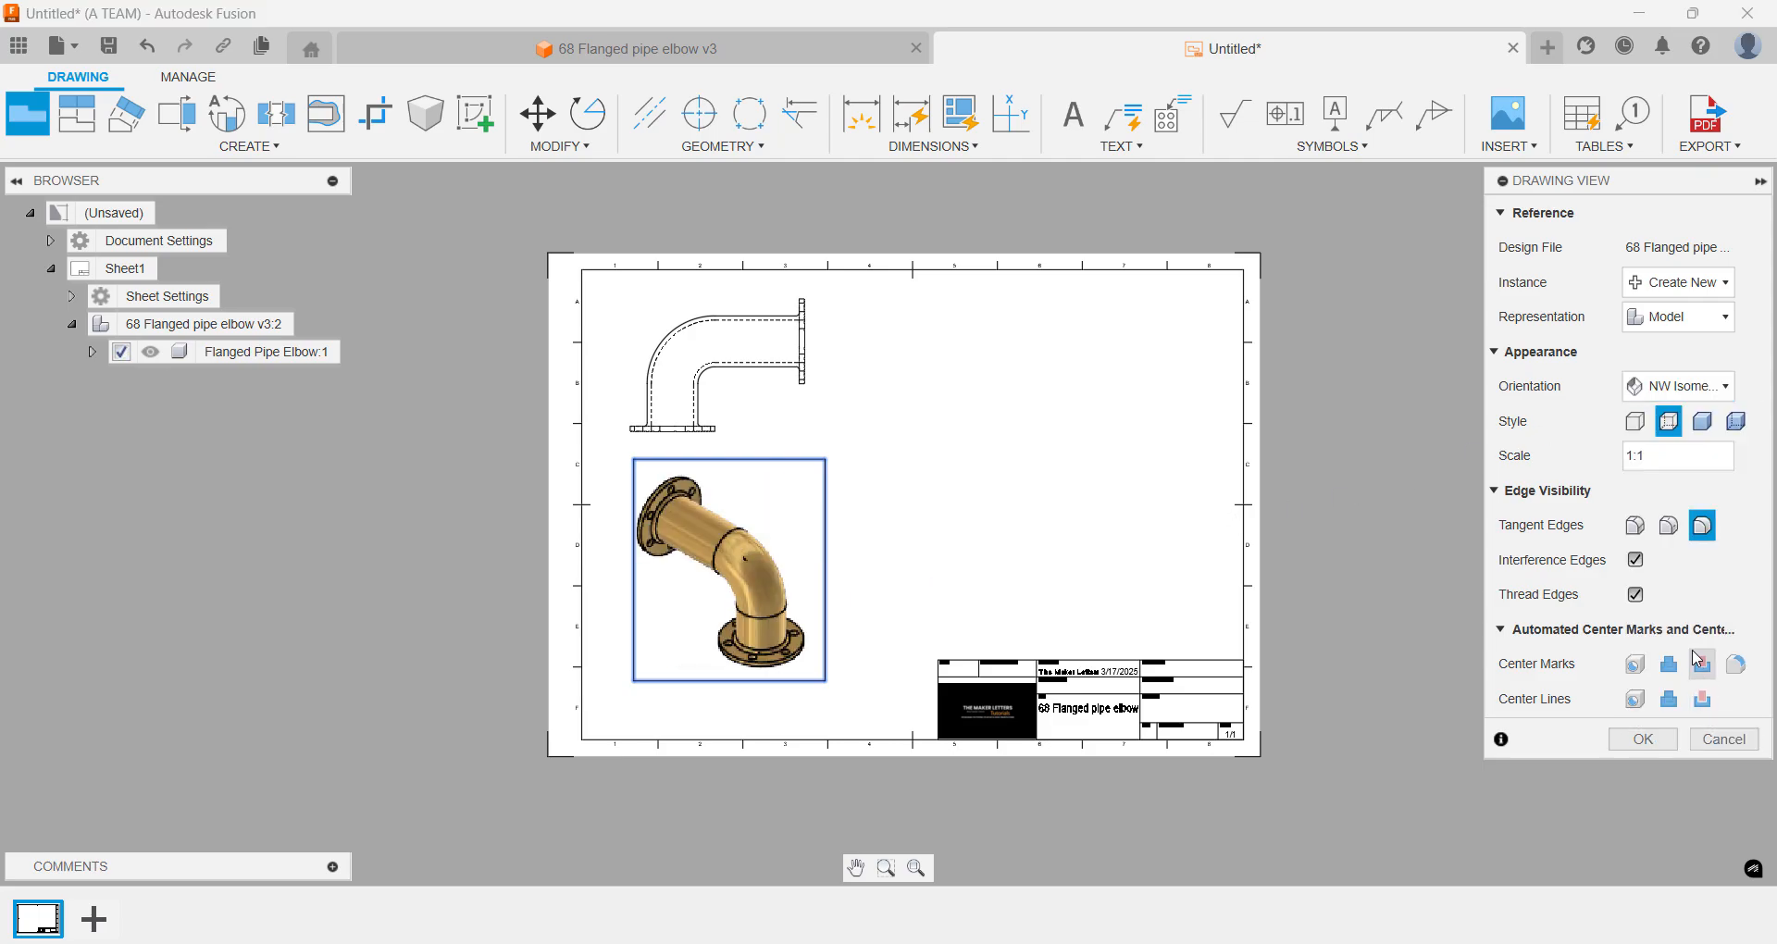
click(1684, 387)
click(1686, 751)
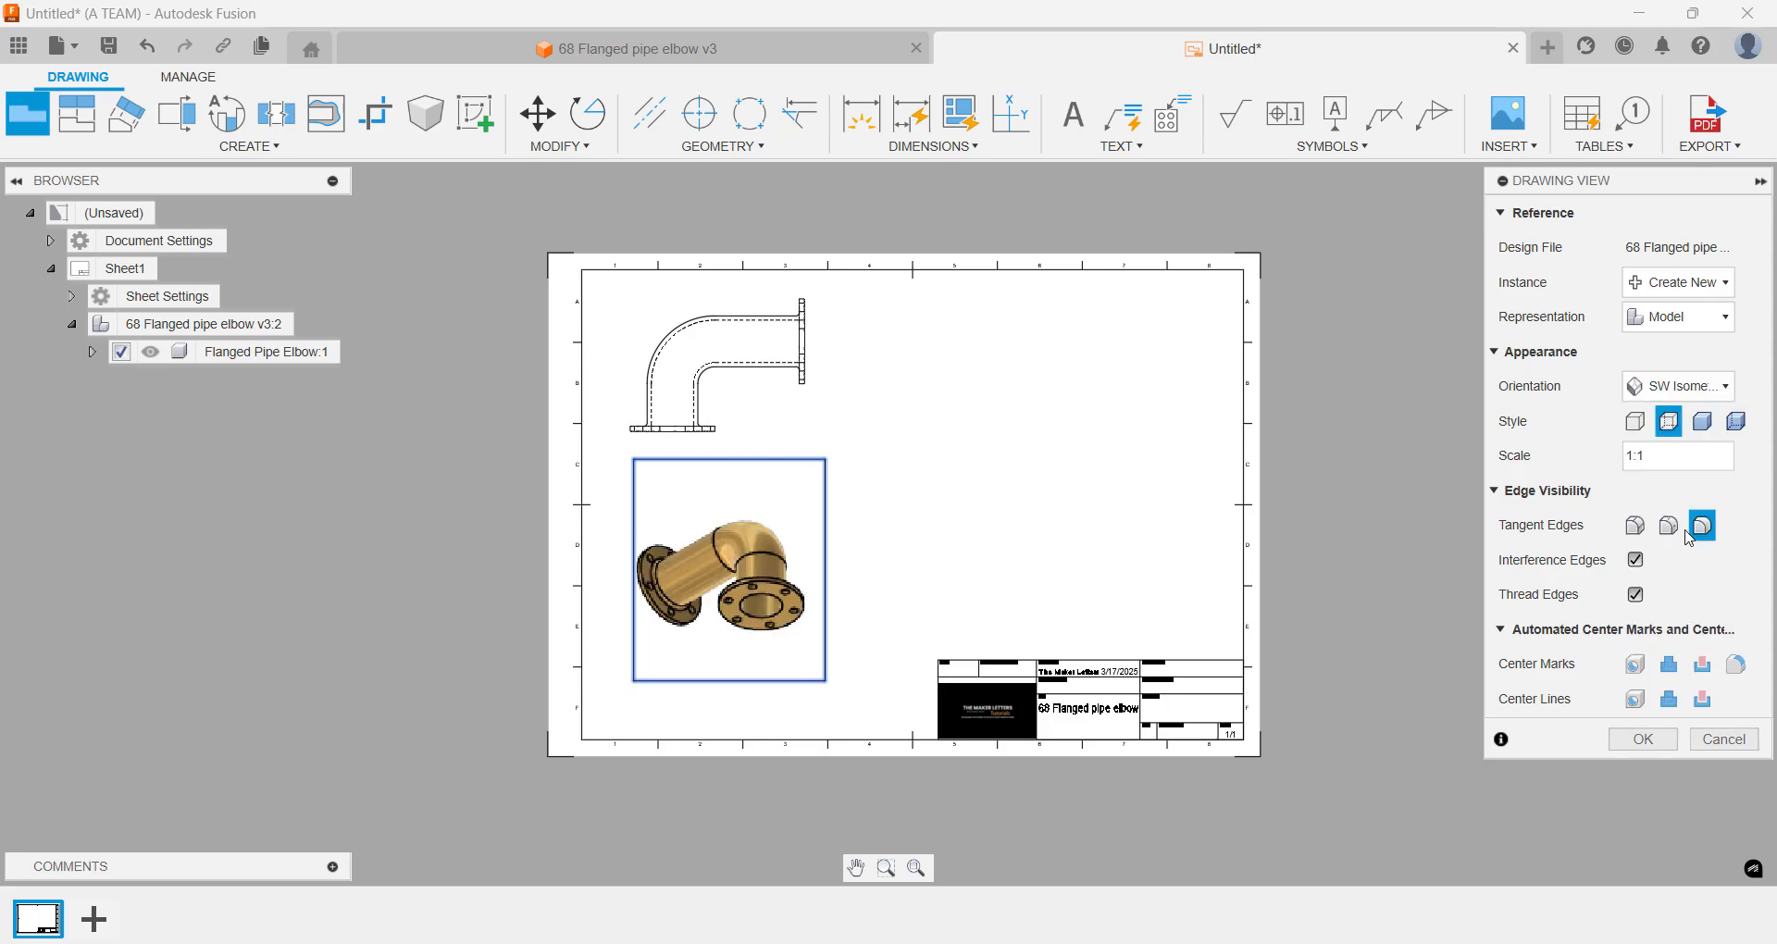
click(1678, 386)
click(1686, 687)
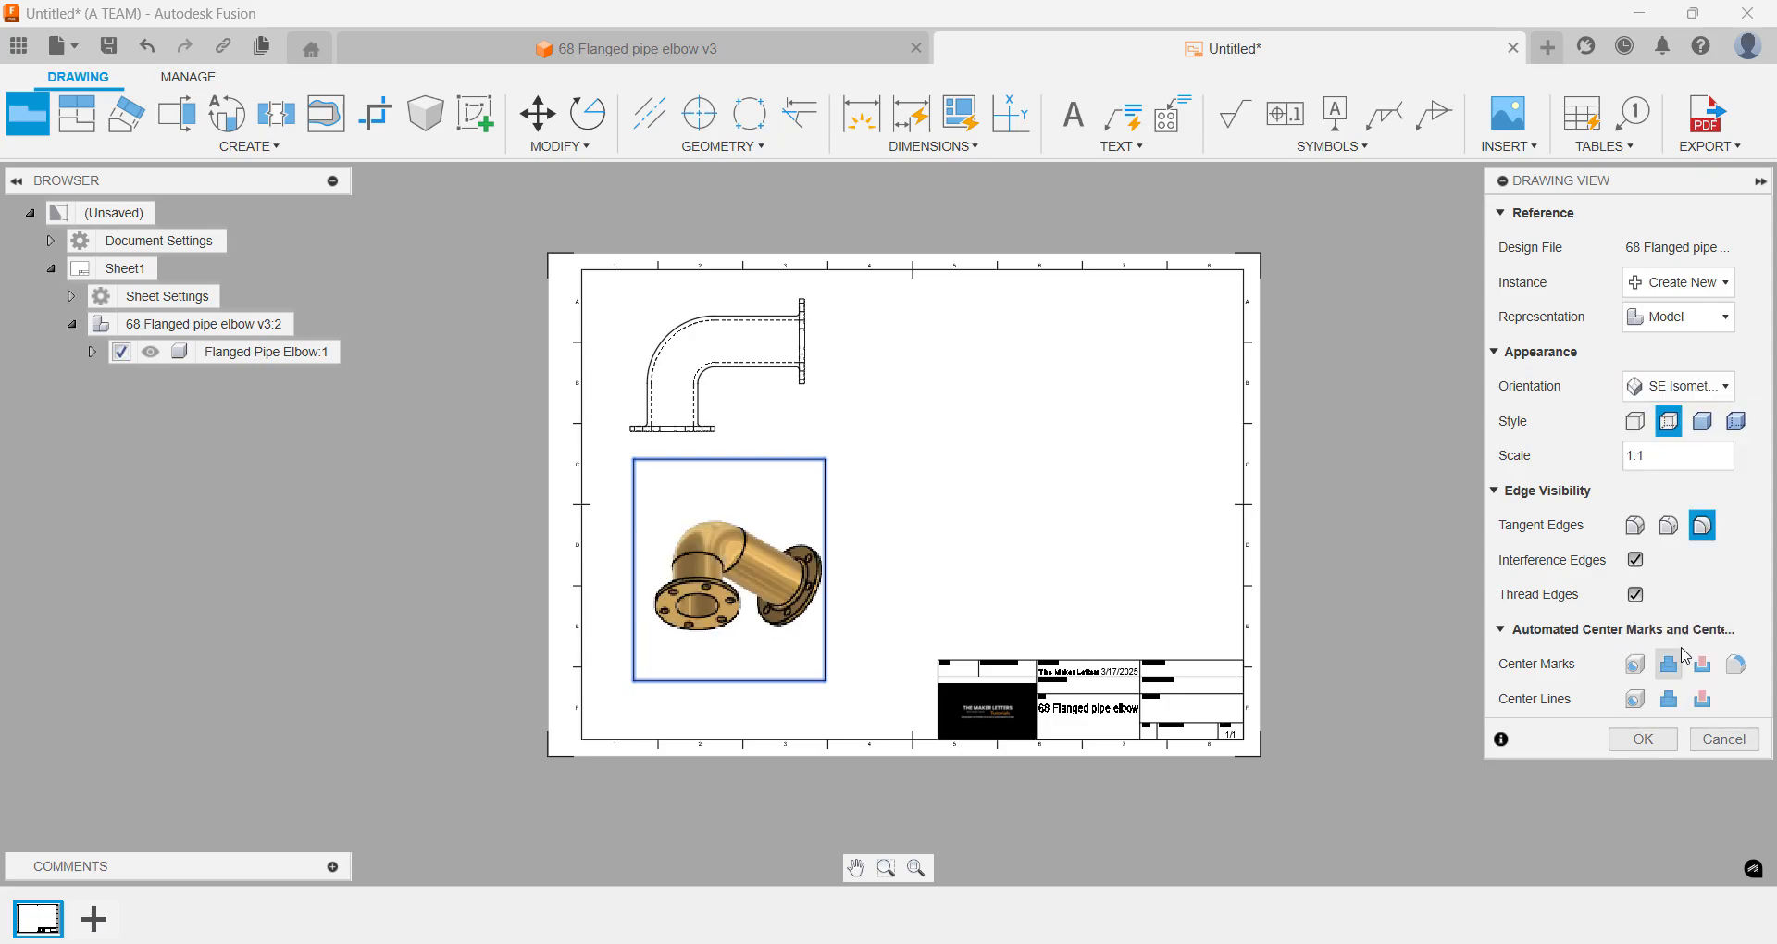
click(1678, 386)
click(1692, 718)
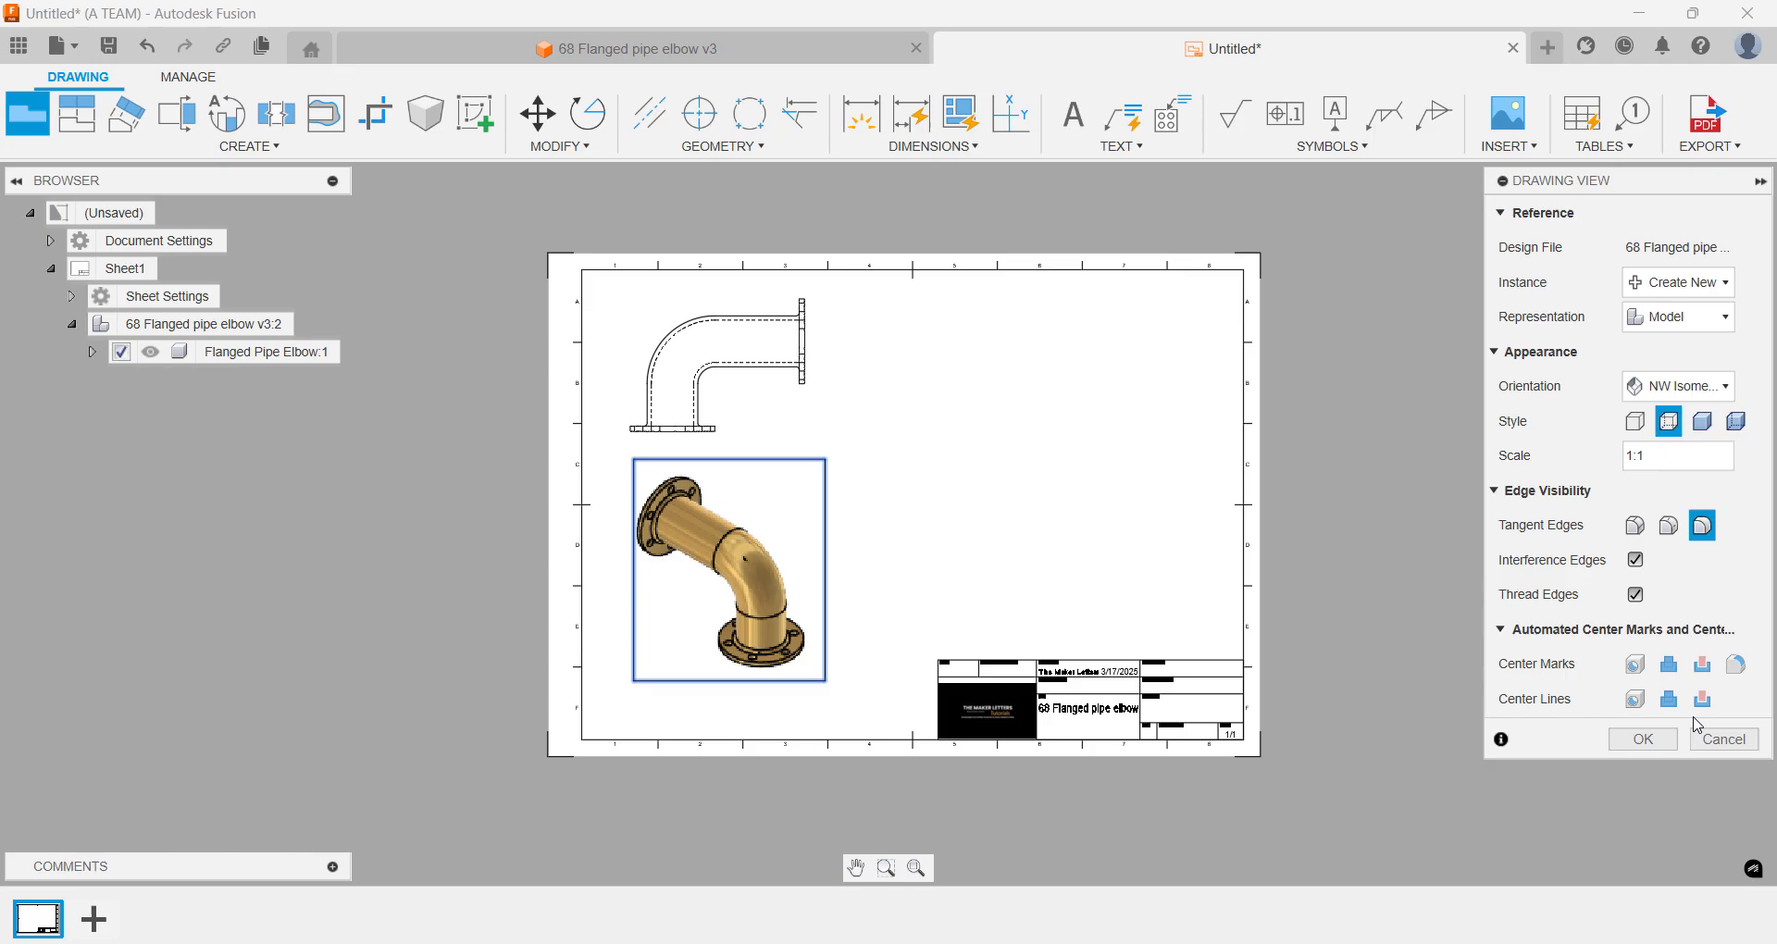
click(1645, 740)
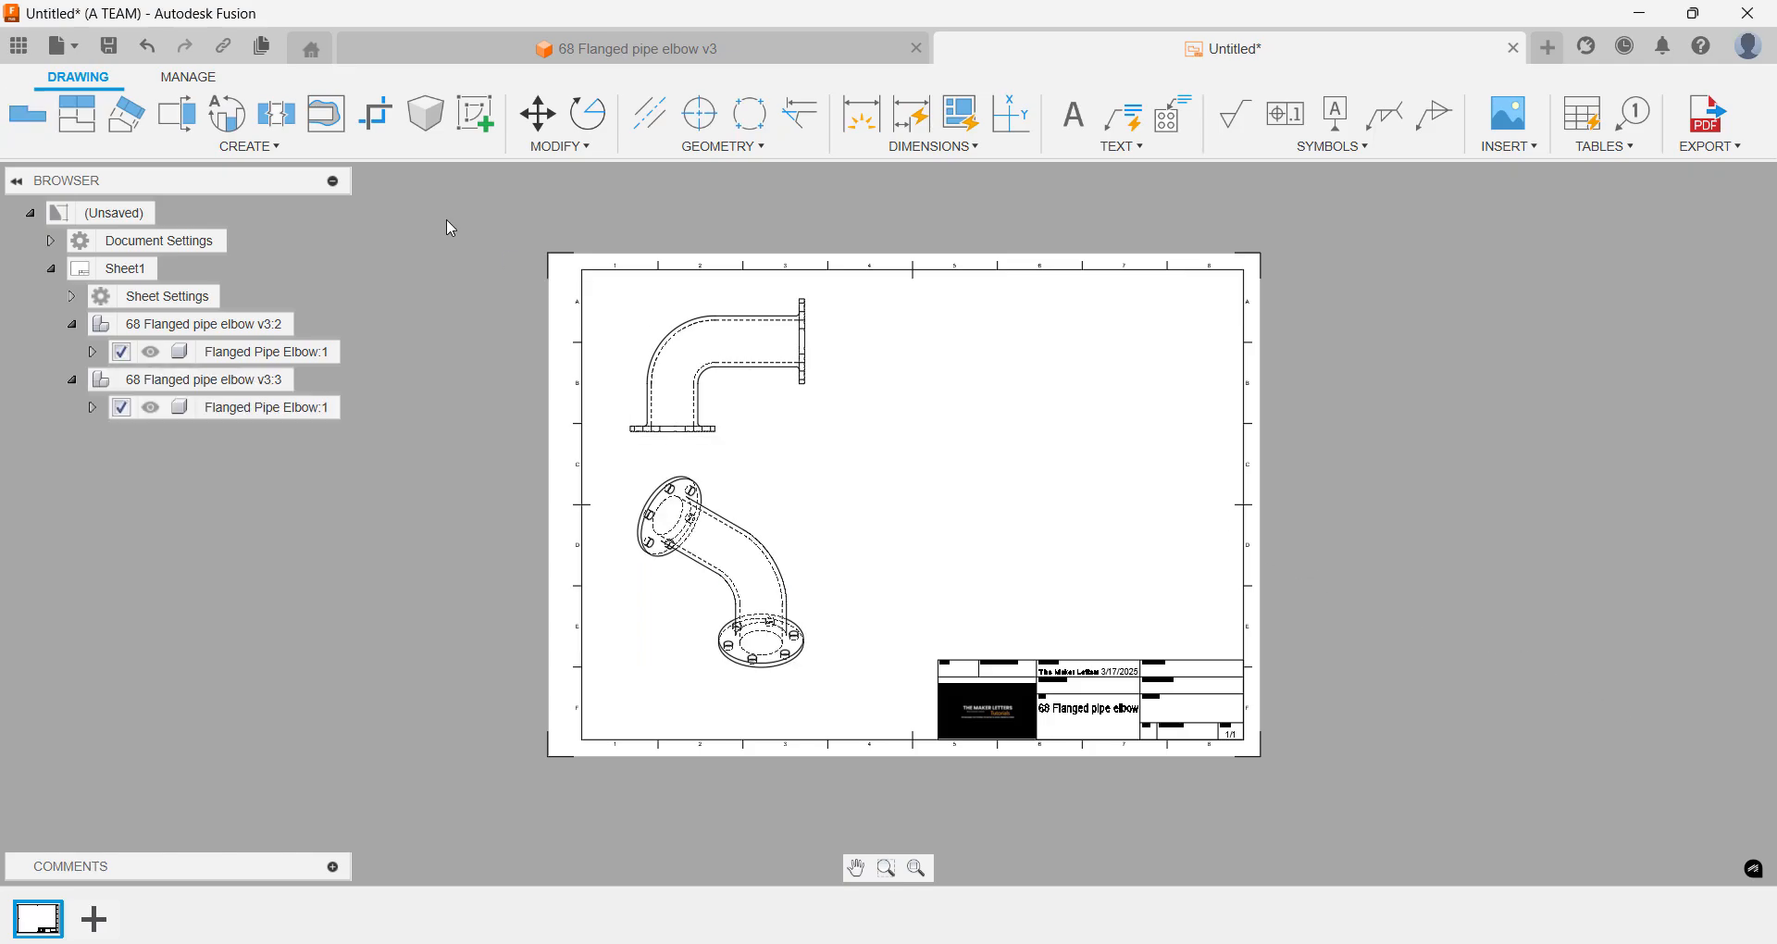
- Place a Back base view at 2:1 scale in the sheet's empty right half and move it up clear of the title block
click(27, 114)
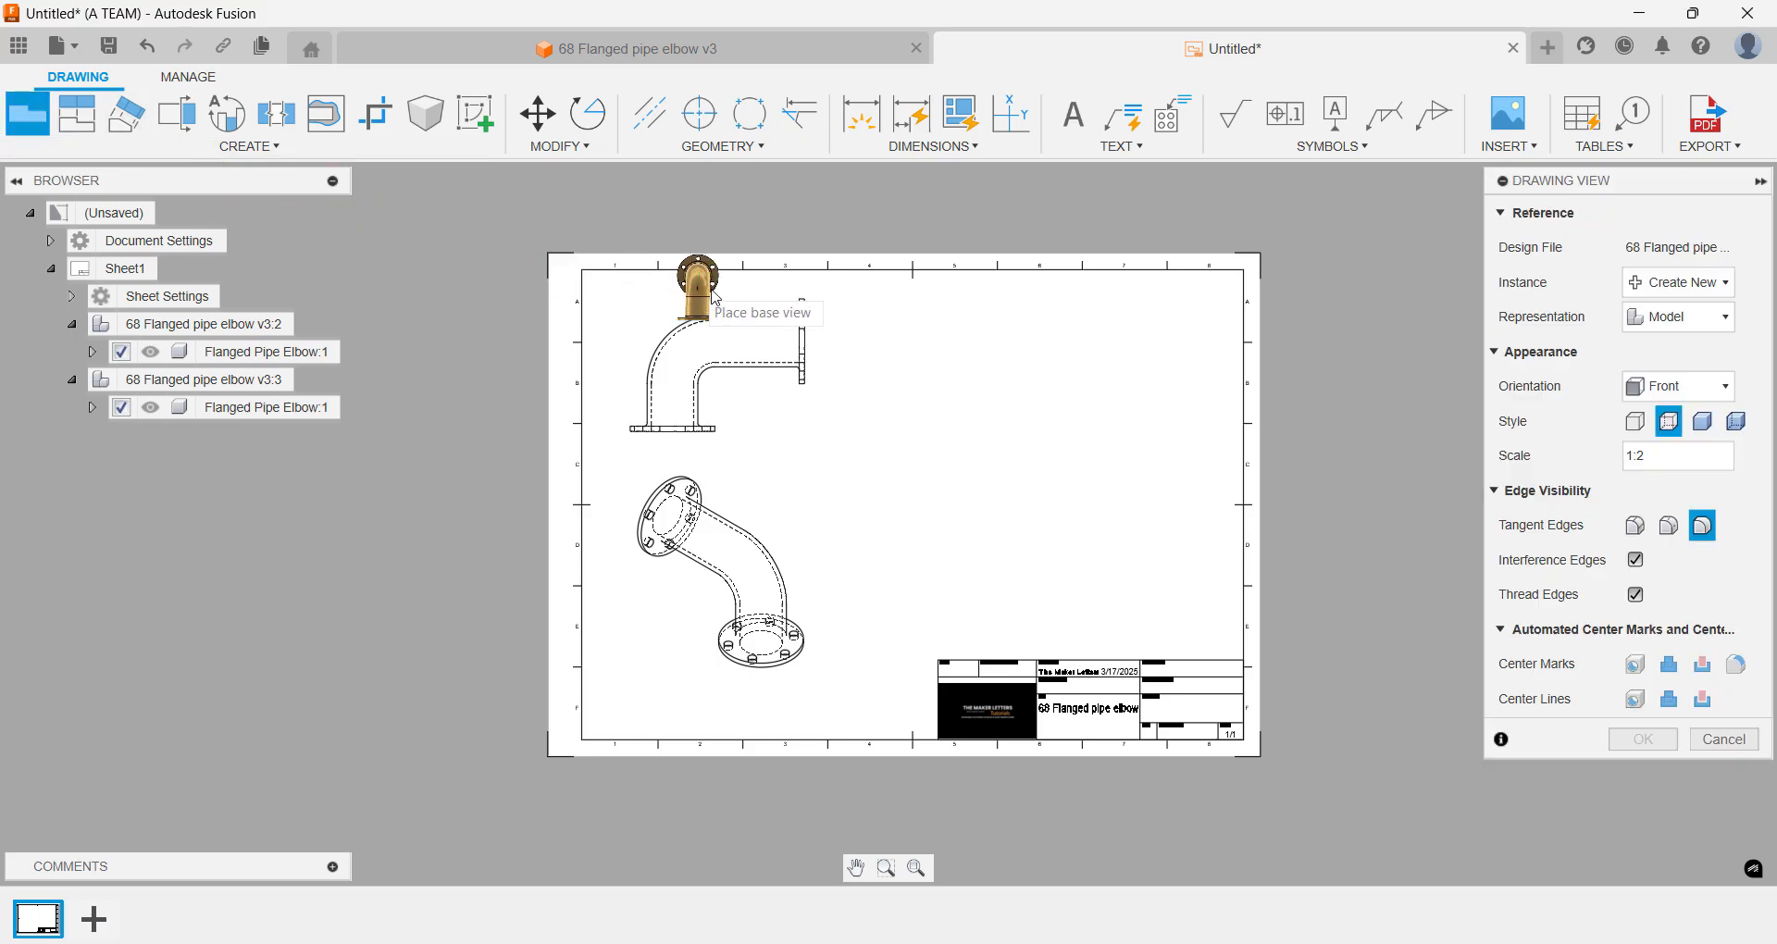
click(1679, 386)
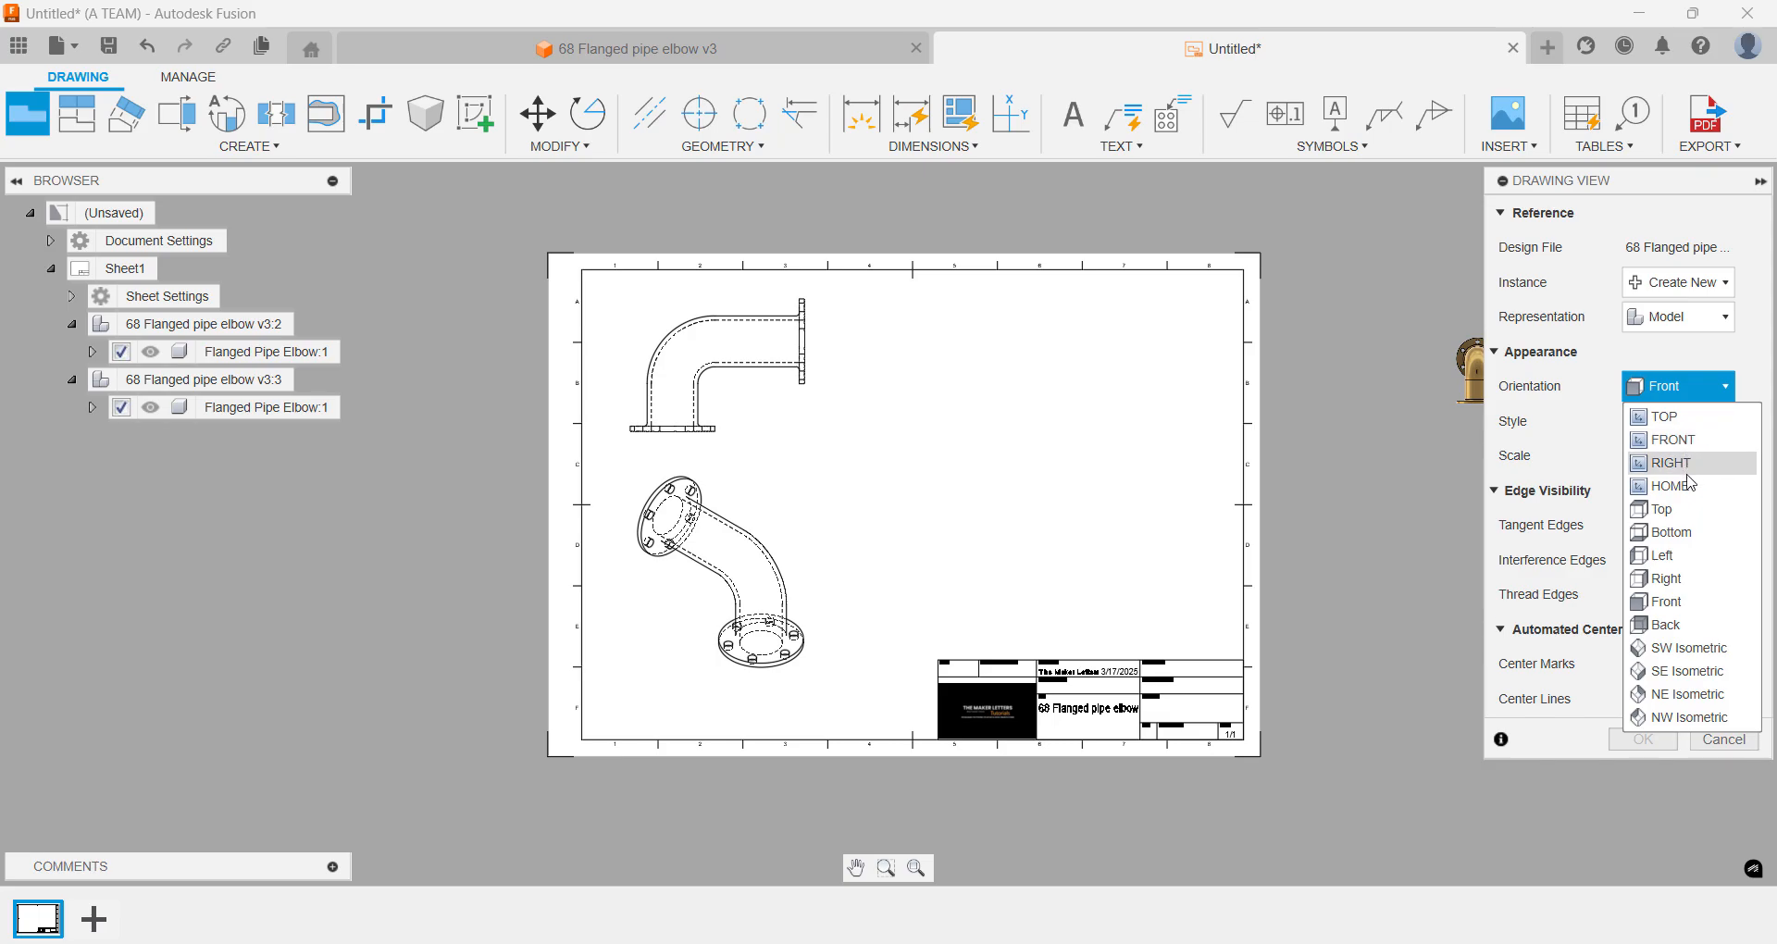
click(1666, 625)
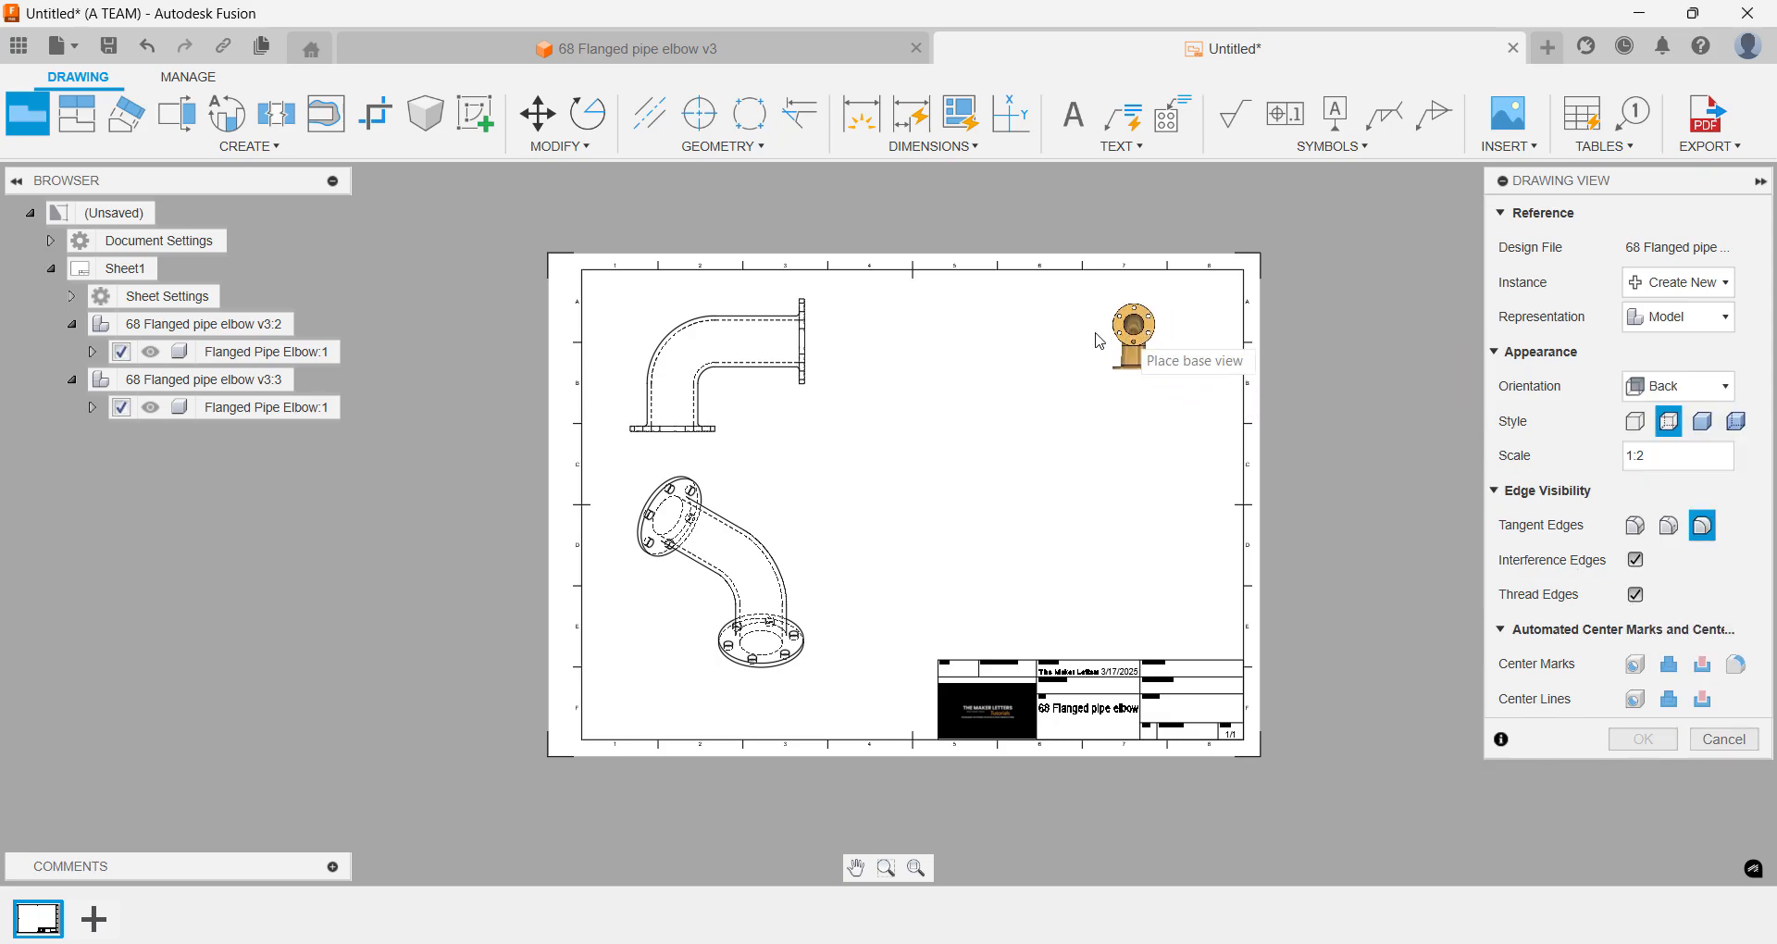
click(1064, 480)
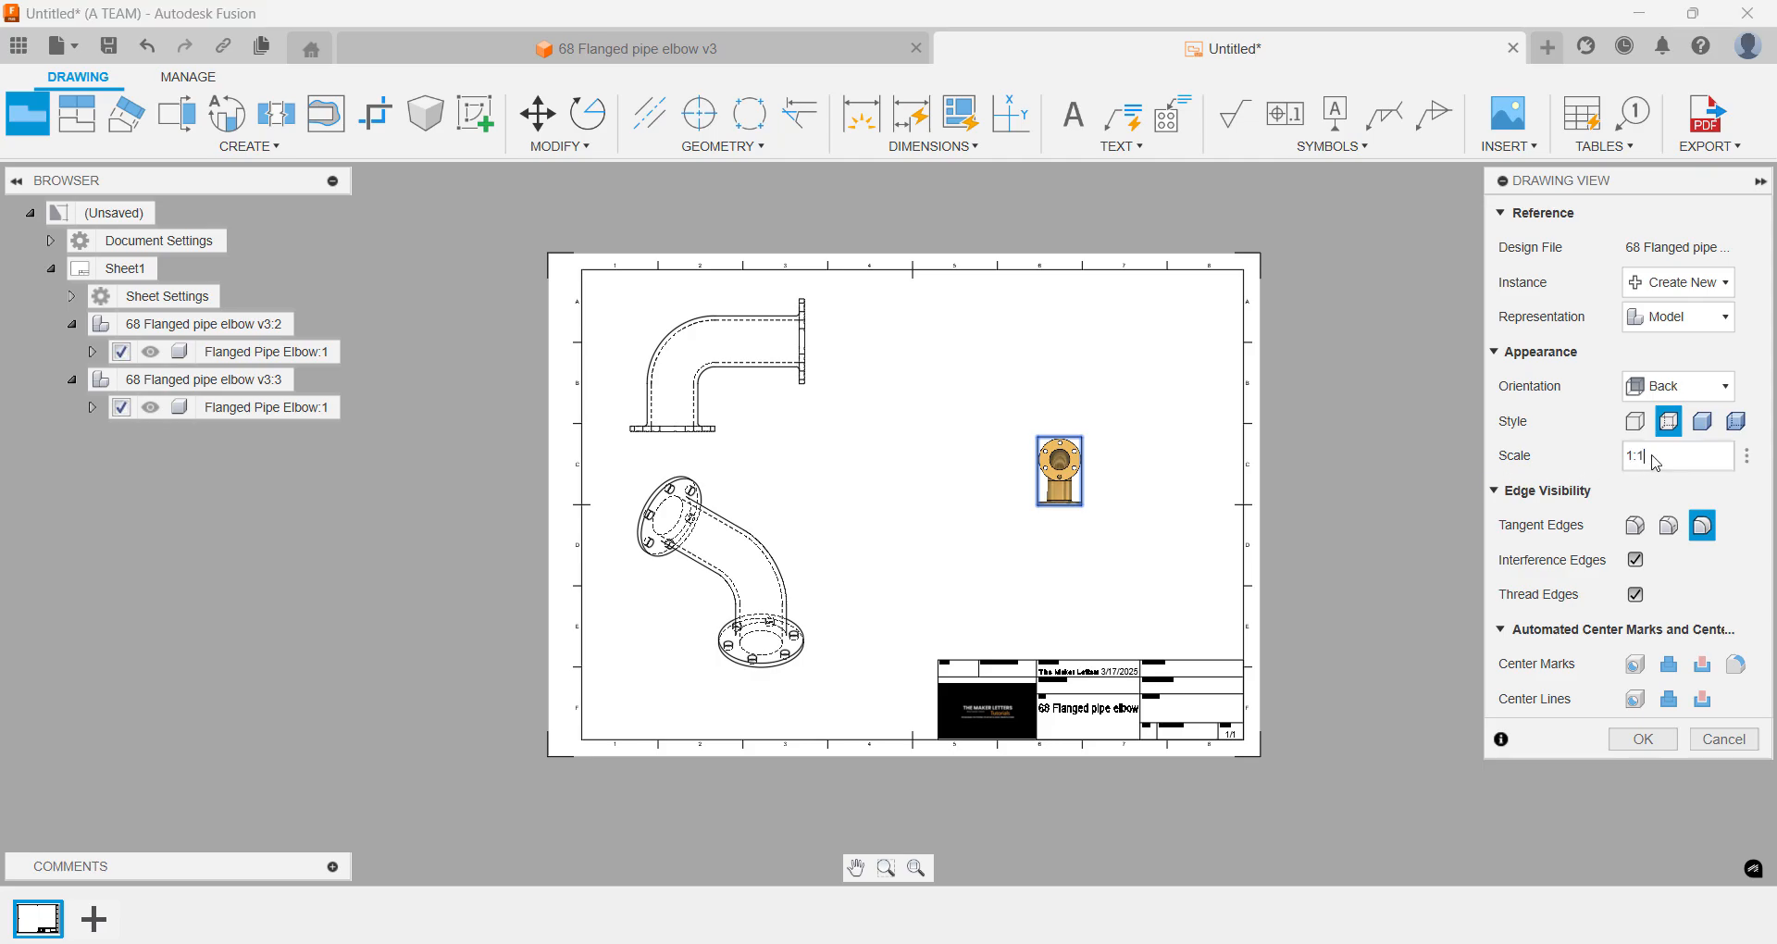
key(Return)
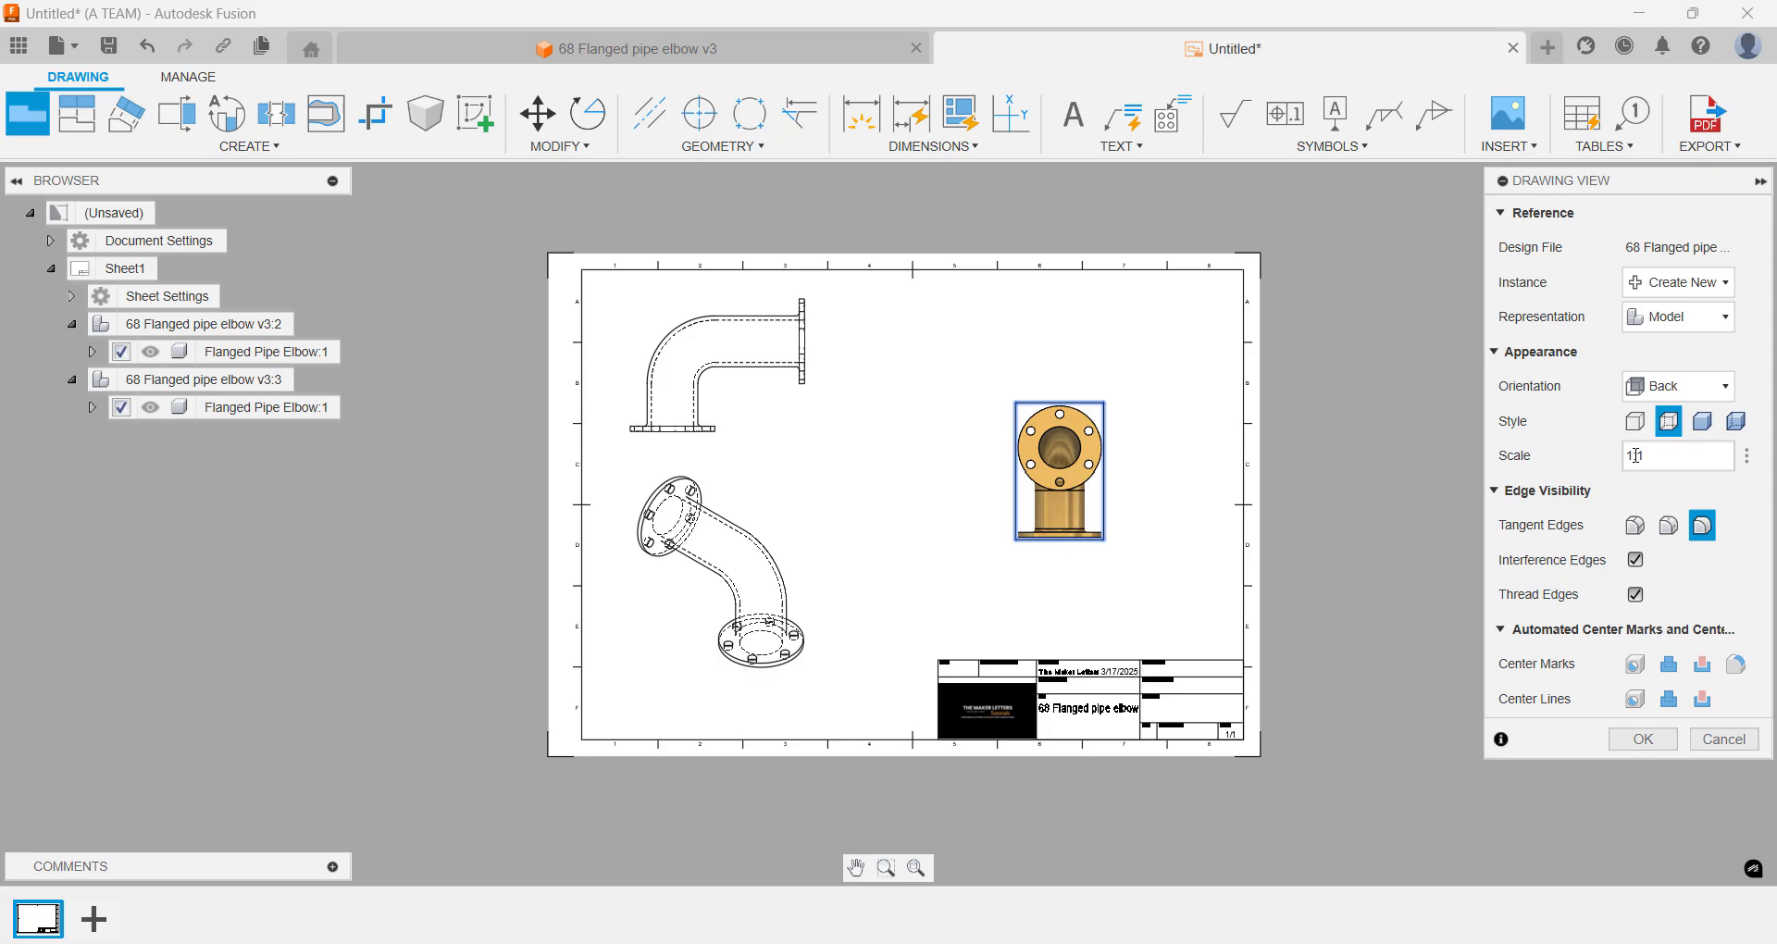
text(2)
key(Return)
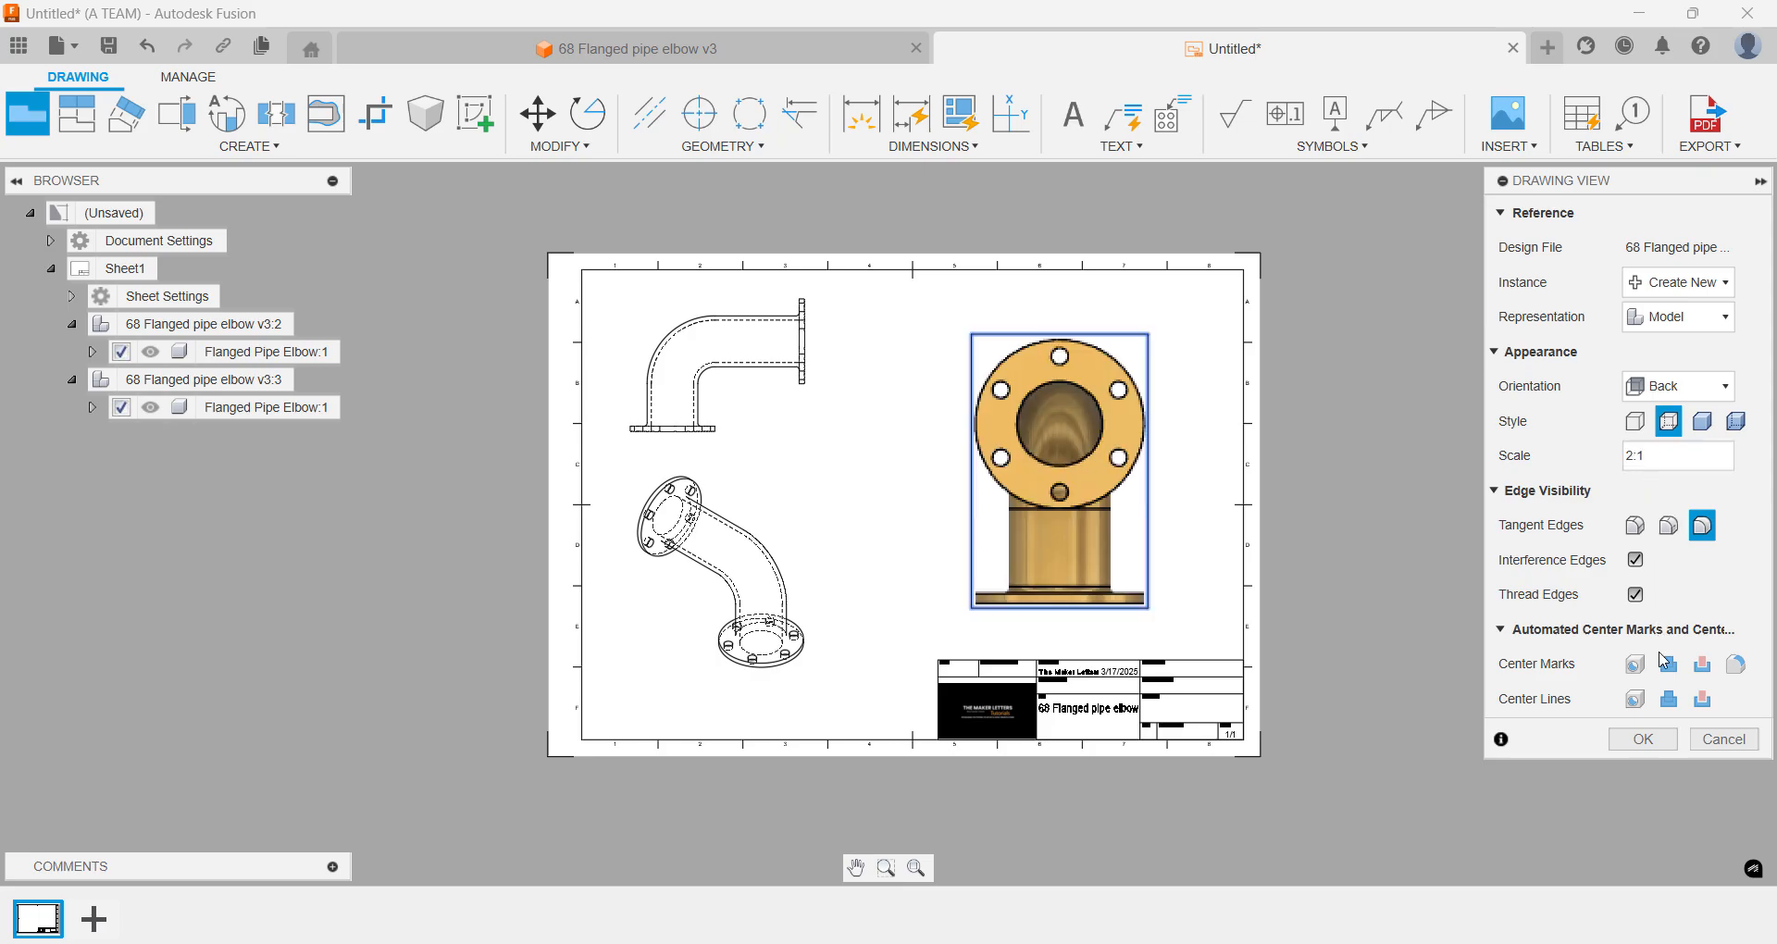
click(1644, 741)
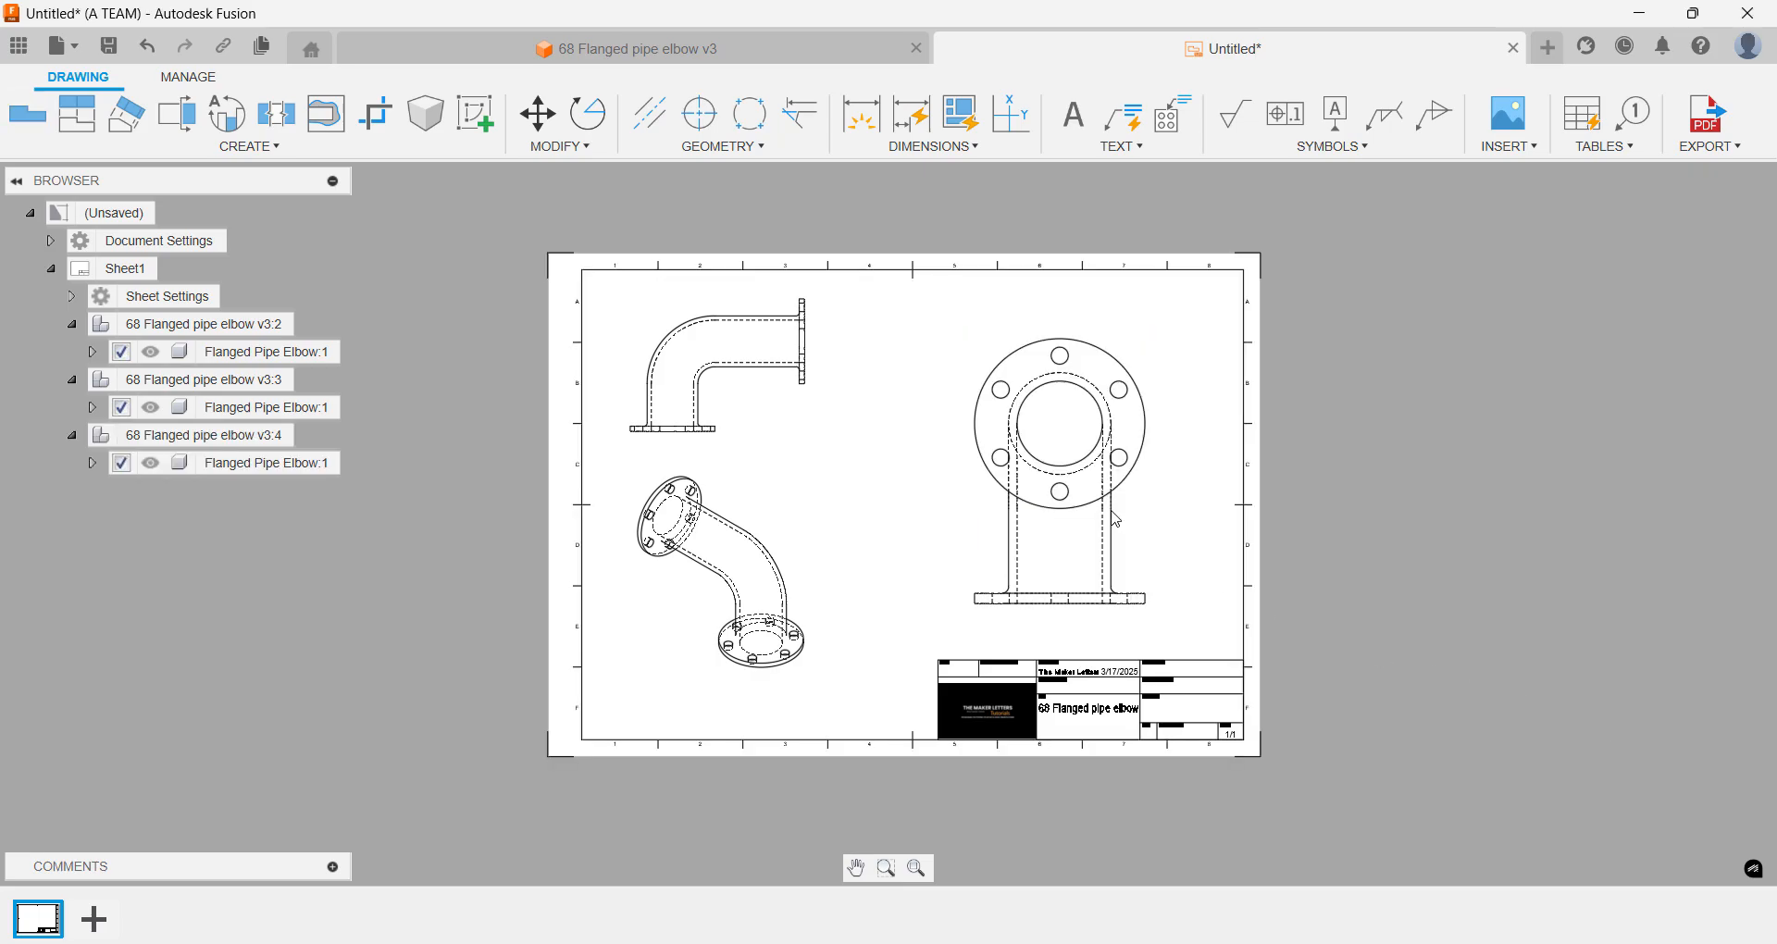
drag(1117, 521, 1102, 478)
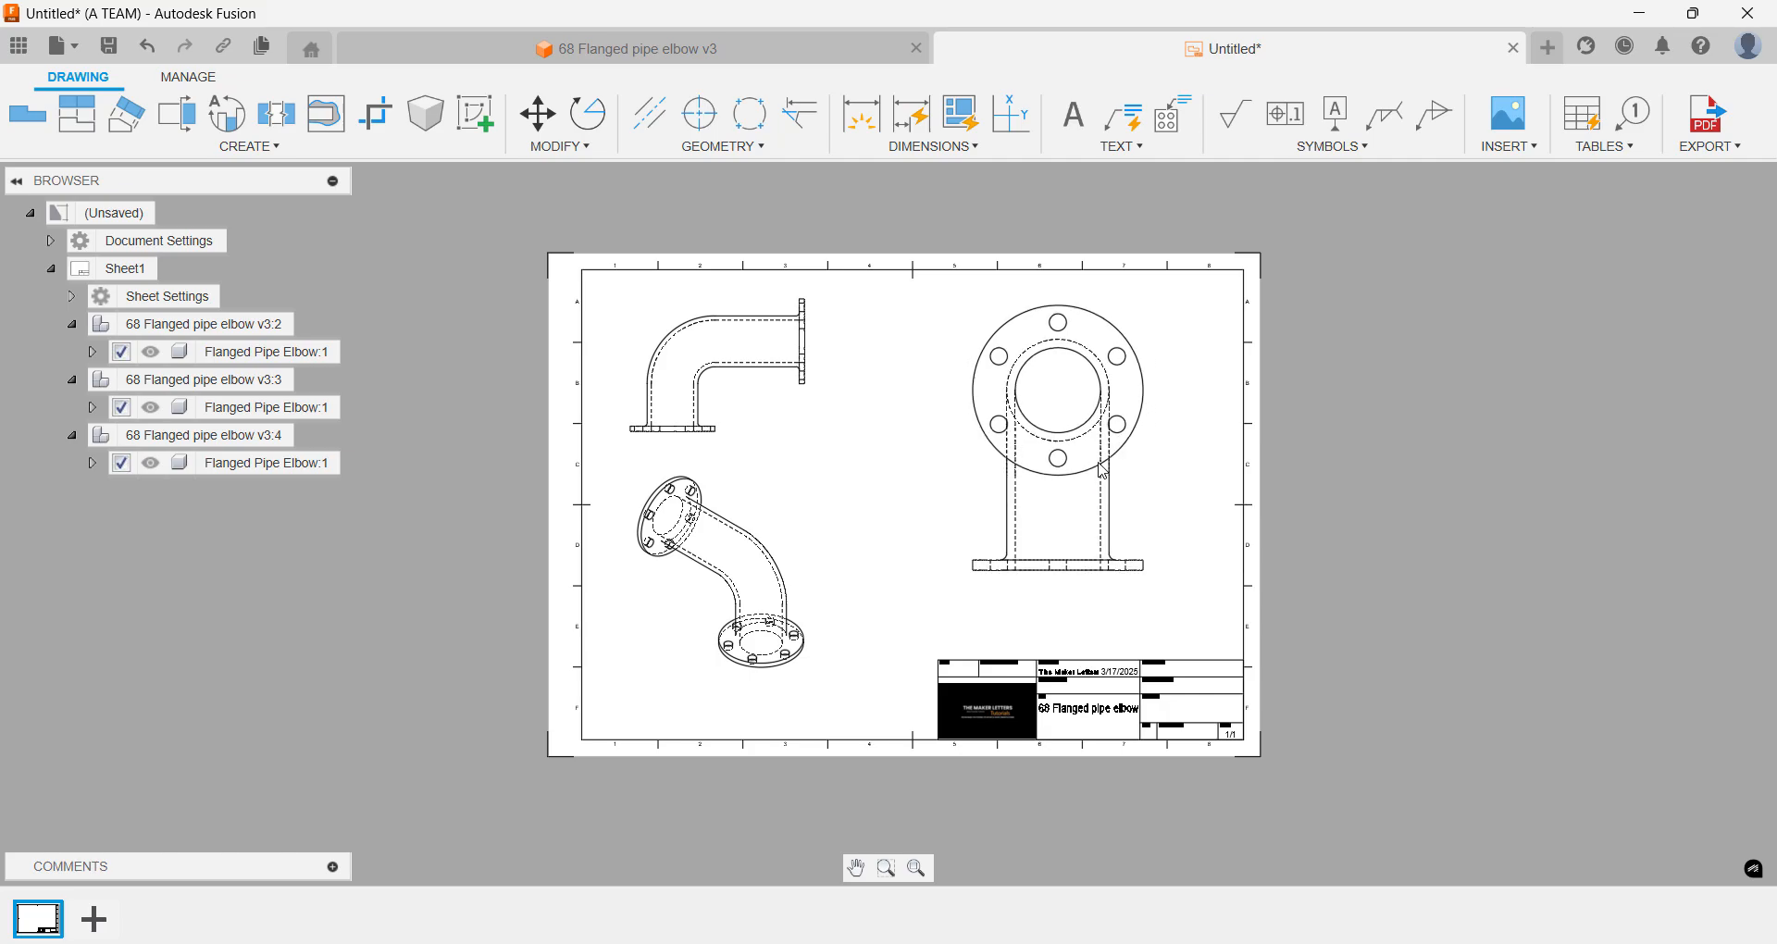
- Change the back view's display style to shaded with hidden edges
double_click(1102, 470)
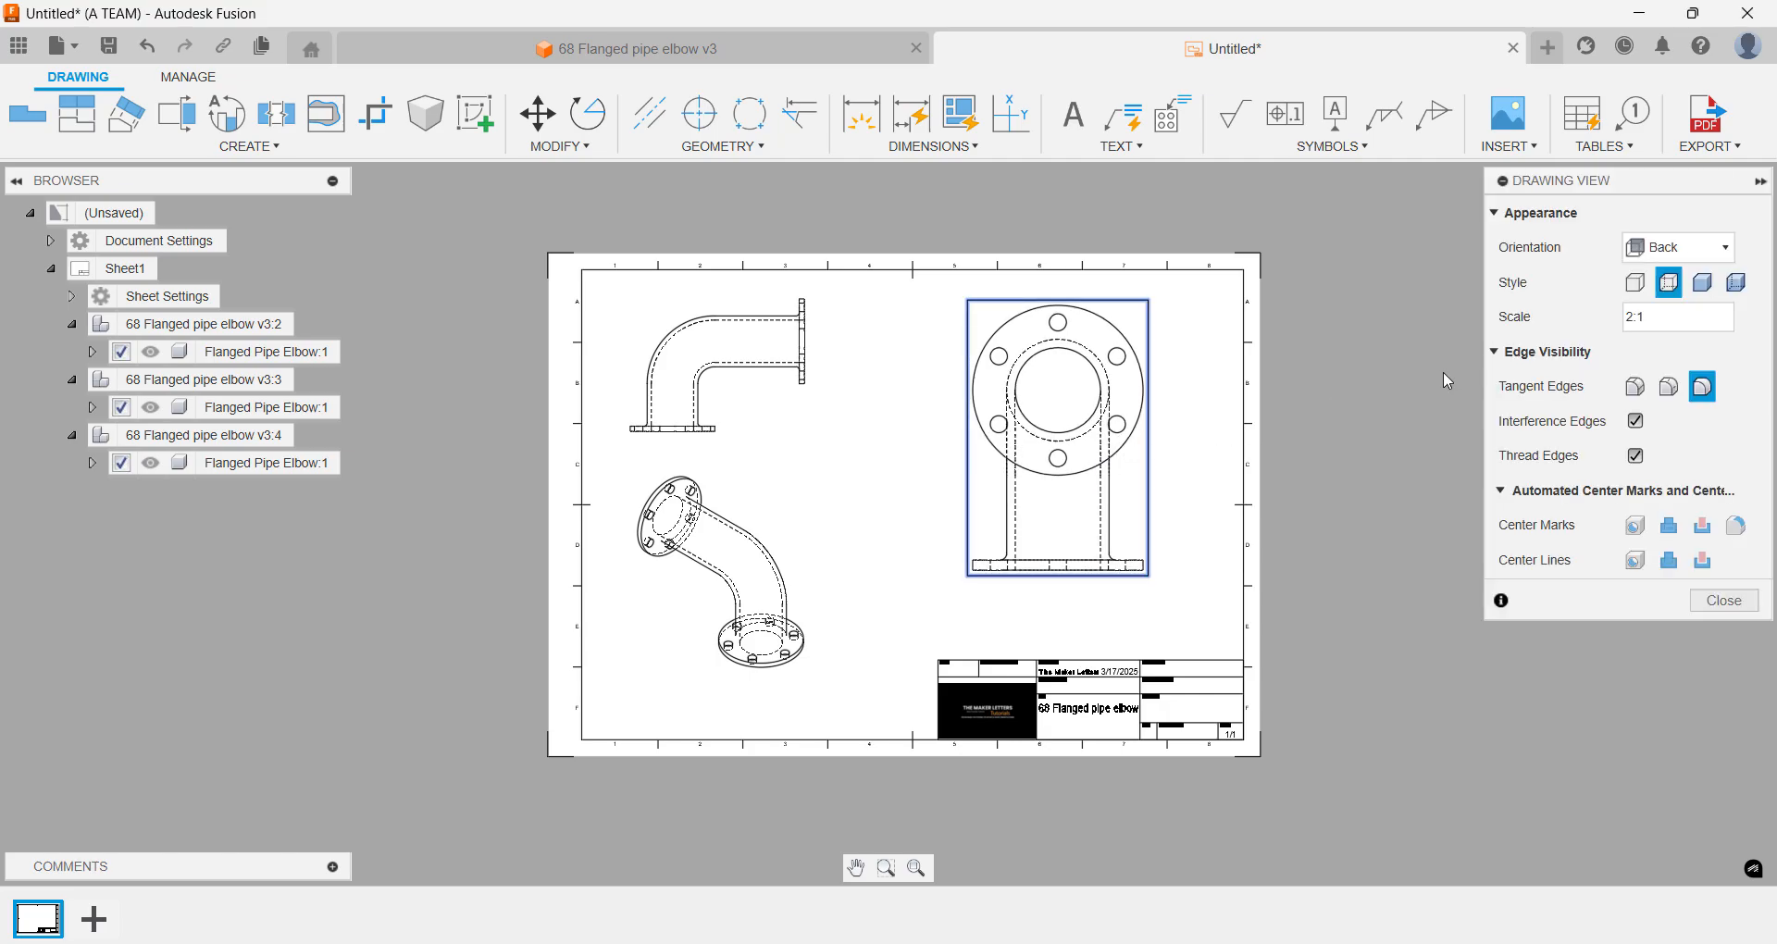
click(1703, 283)
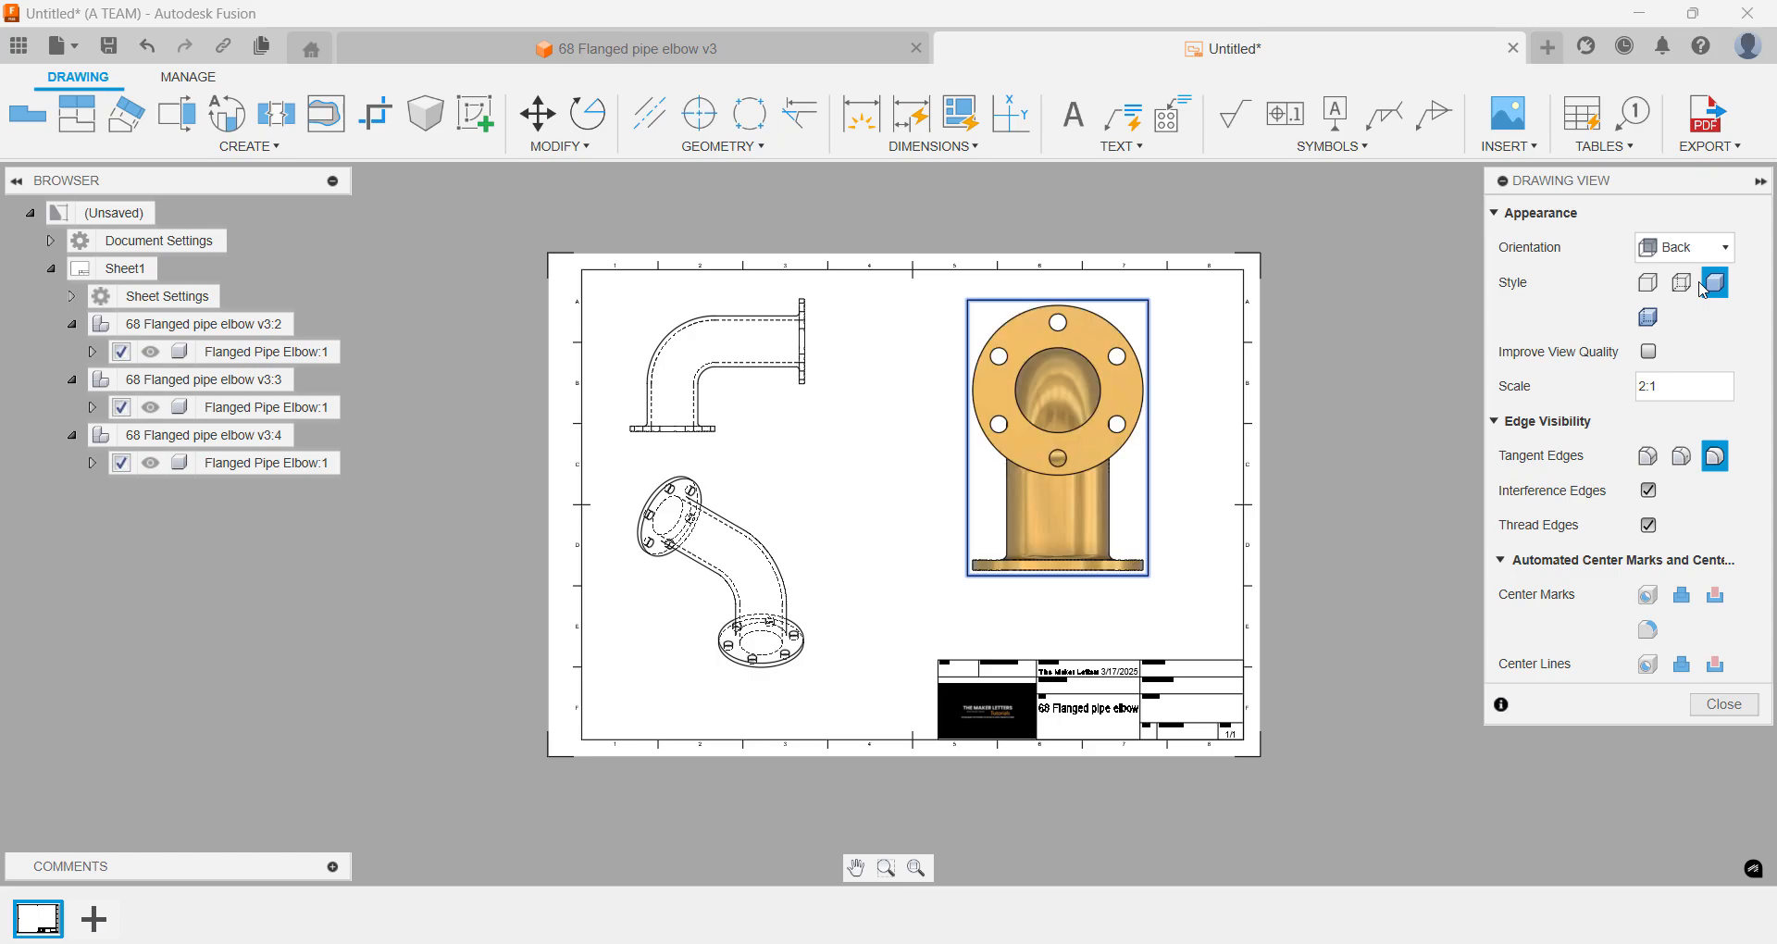
click(1655, 322)
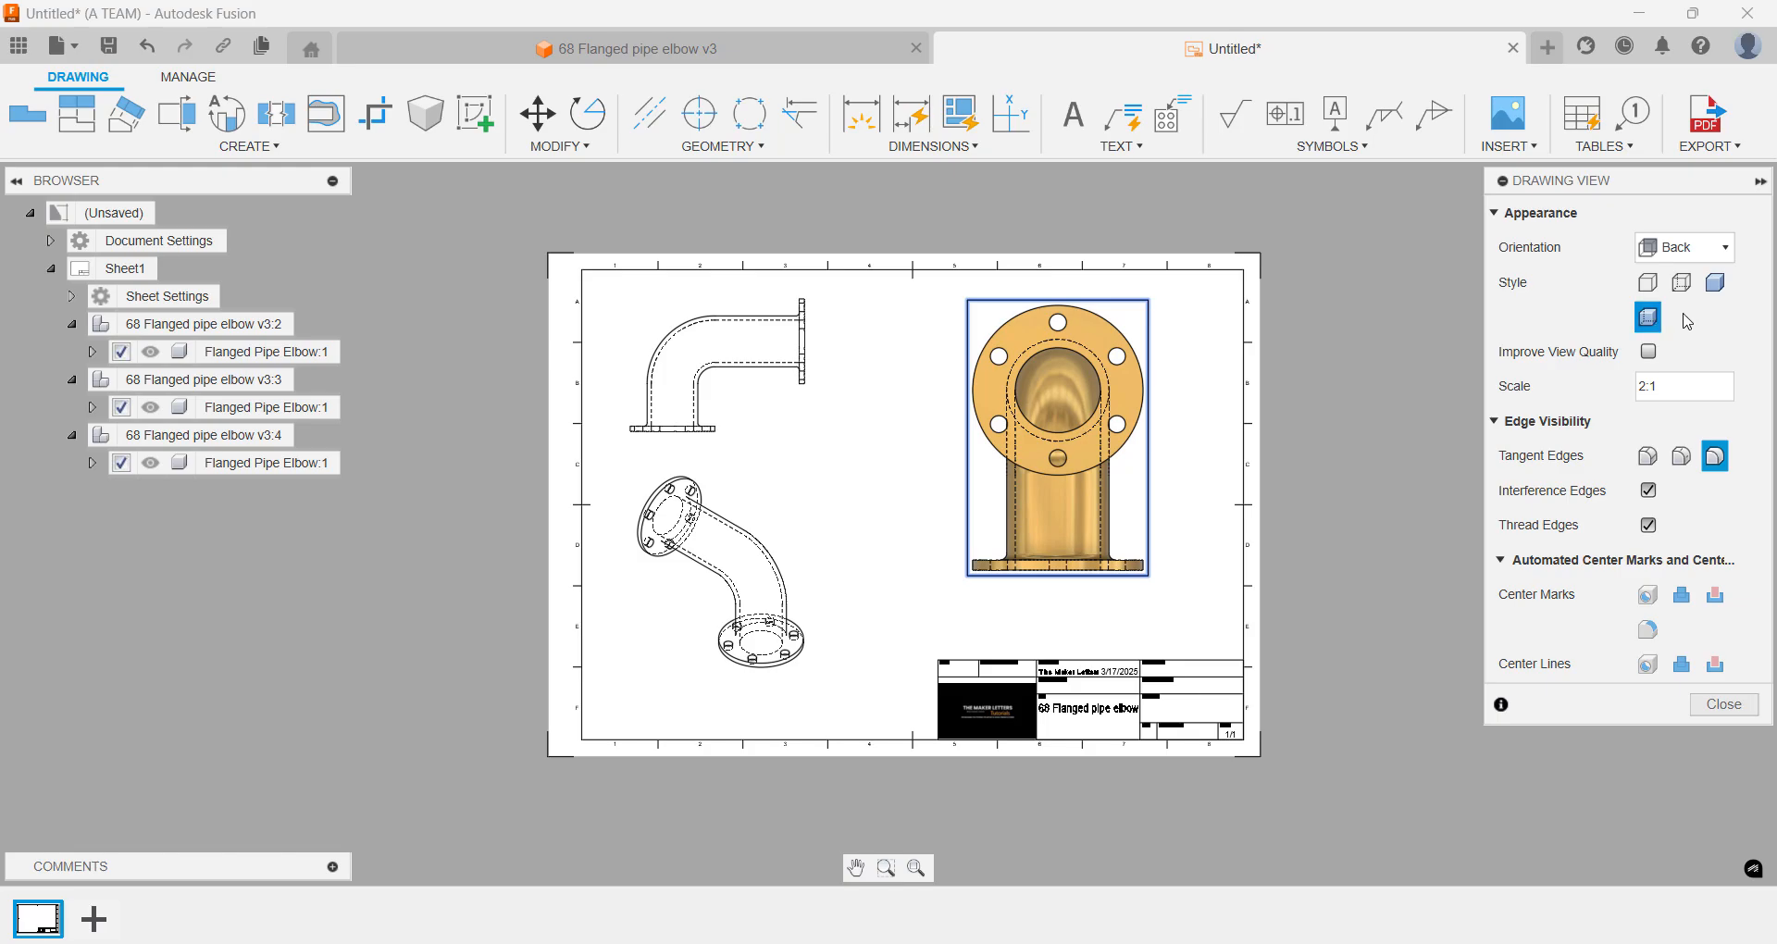
click(1708, 704)
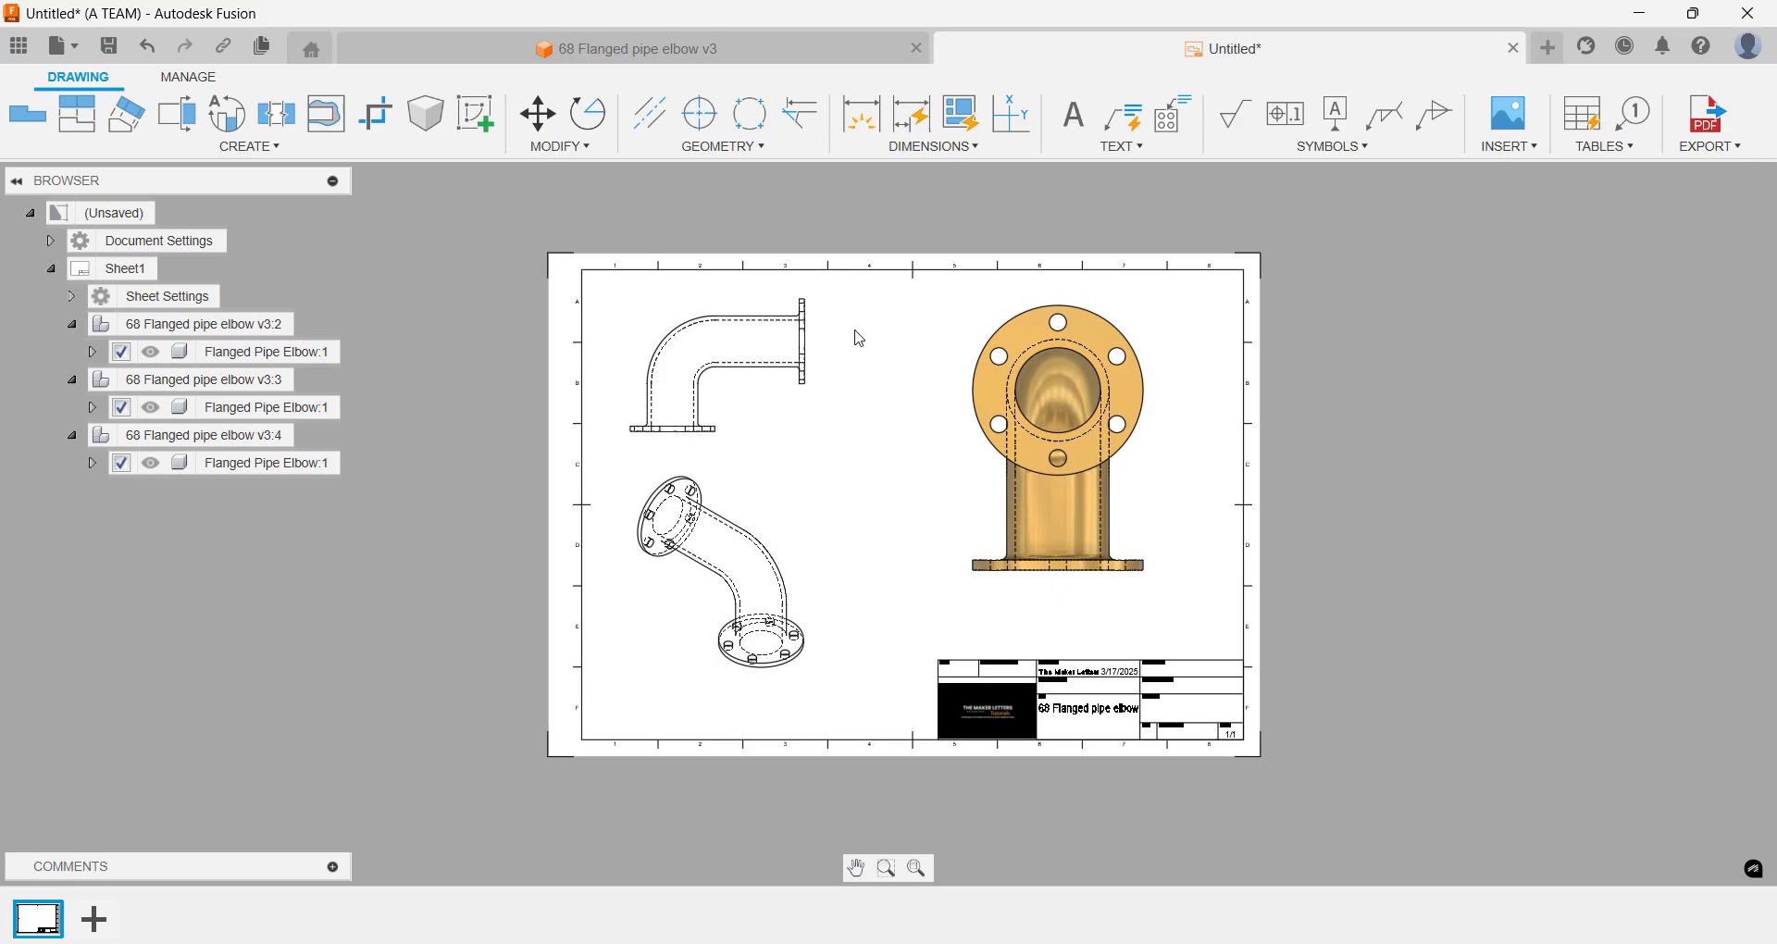
- Dimension the vertical flange's full height in the side view, placing the dimension beside the flange
click(861, 114)
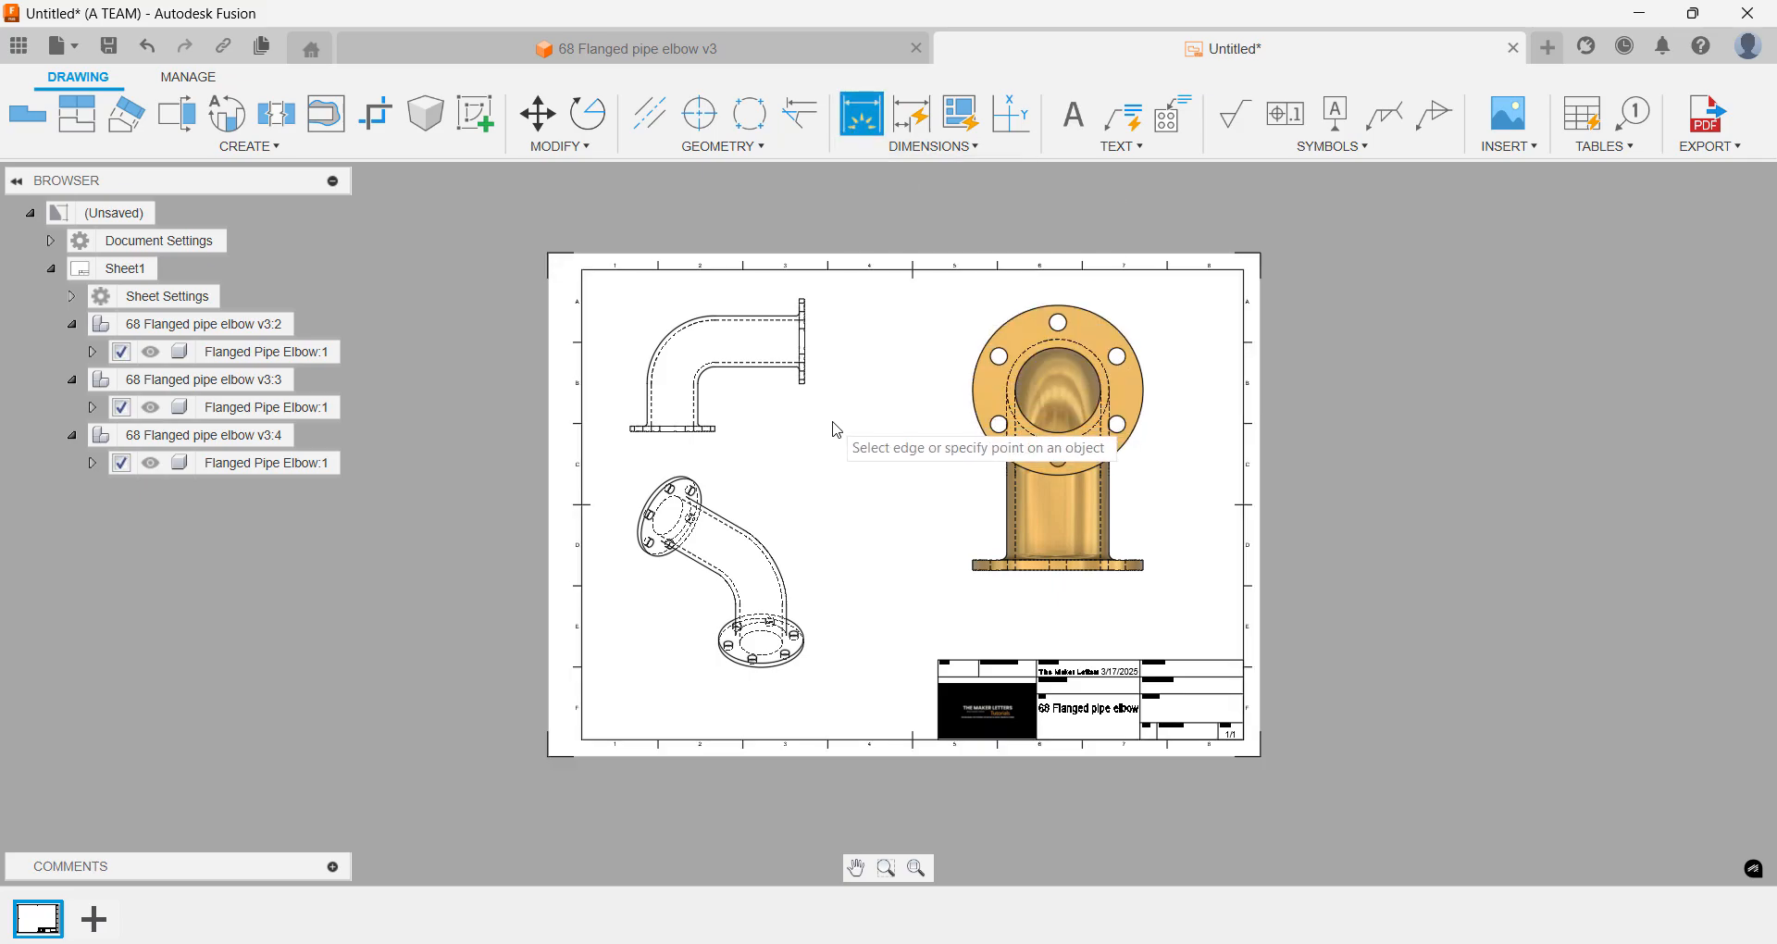
scroll(838, 431, up, 5)
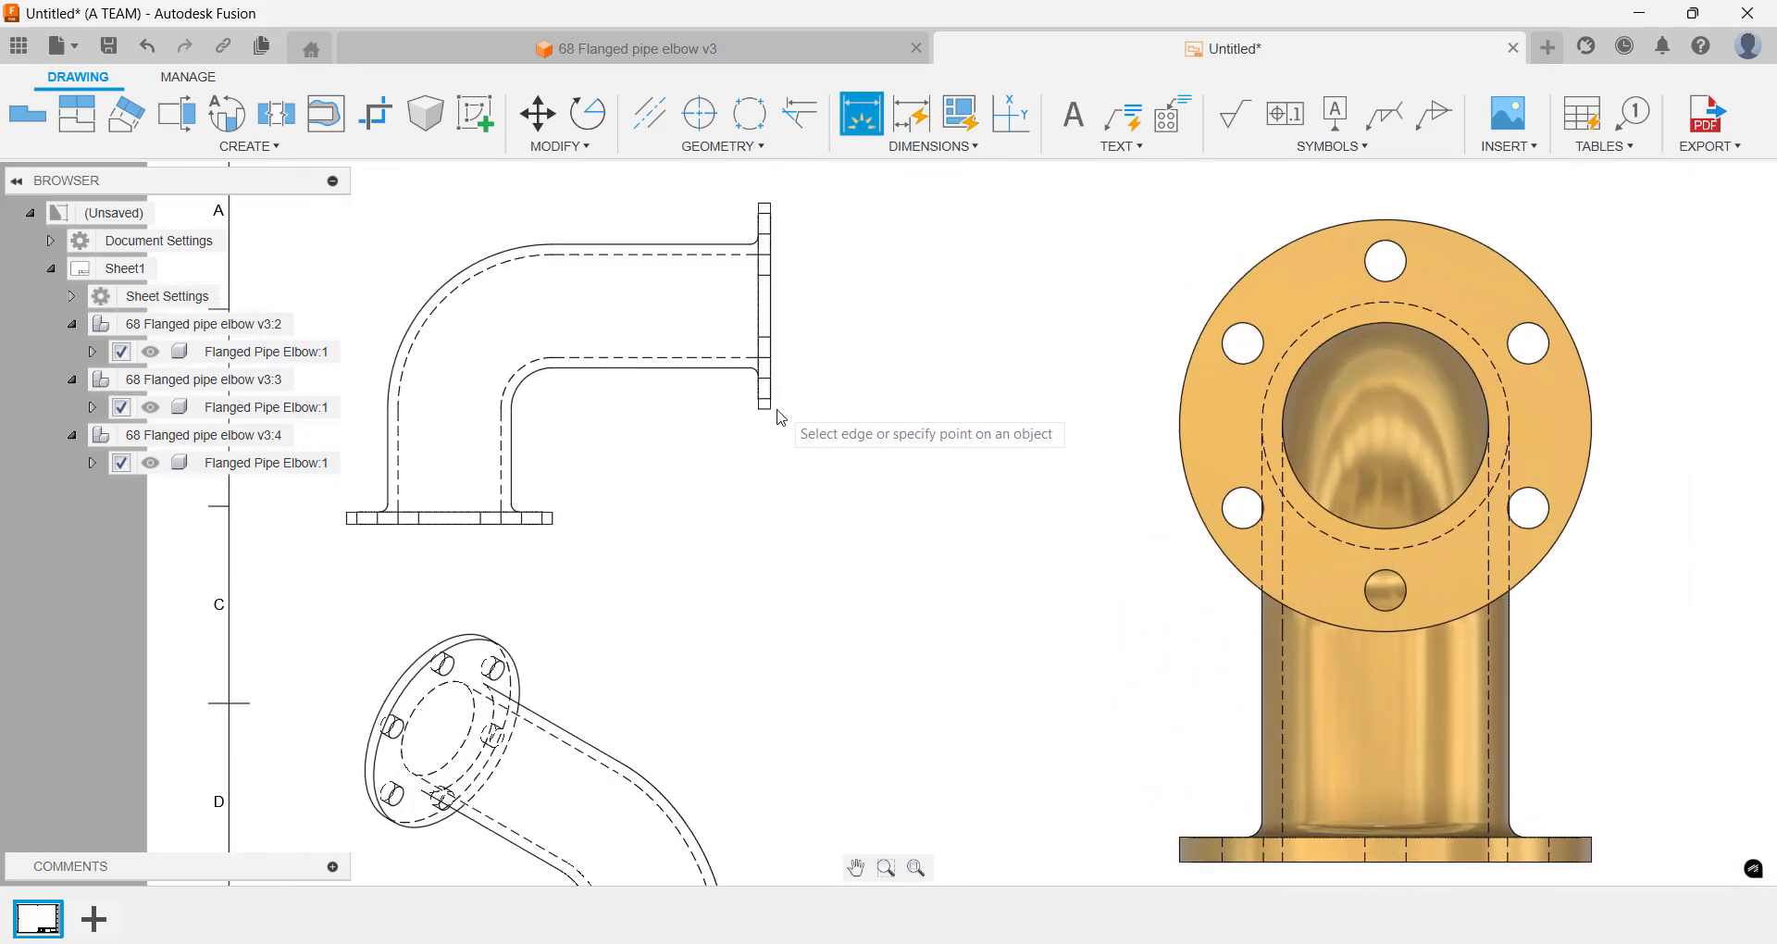
click(768, 408)
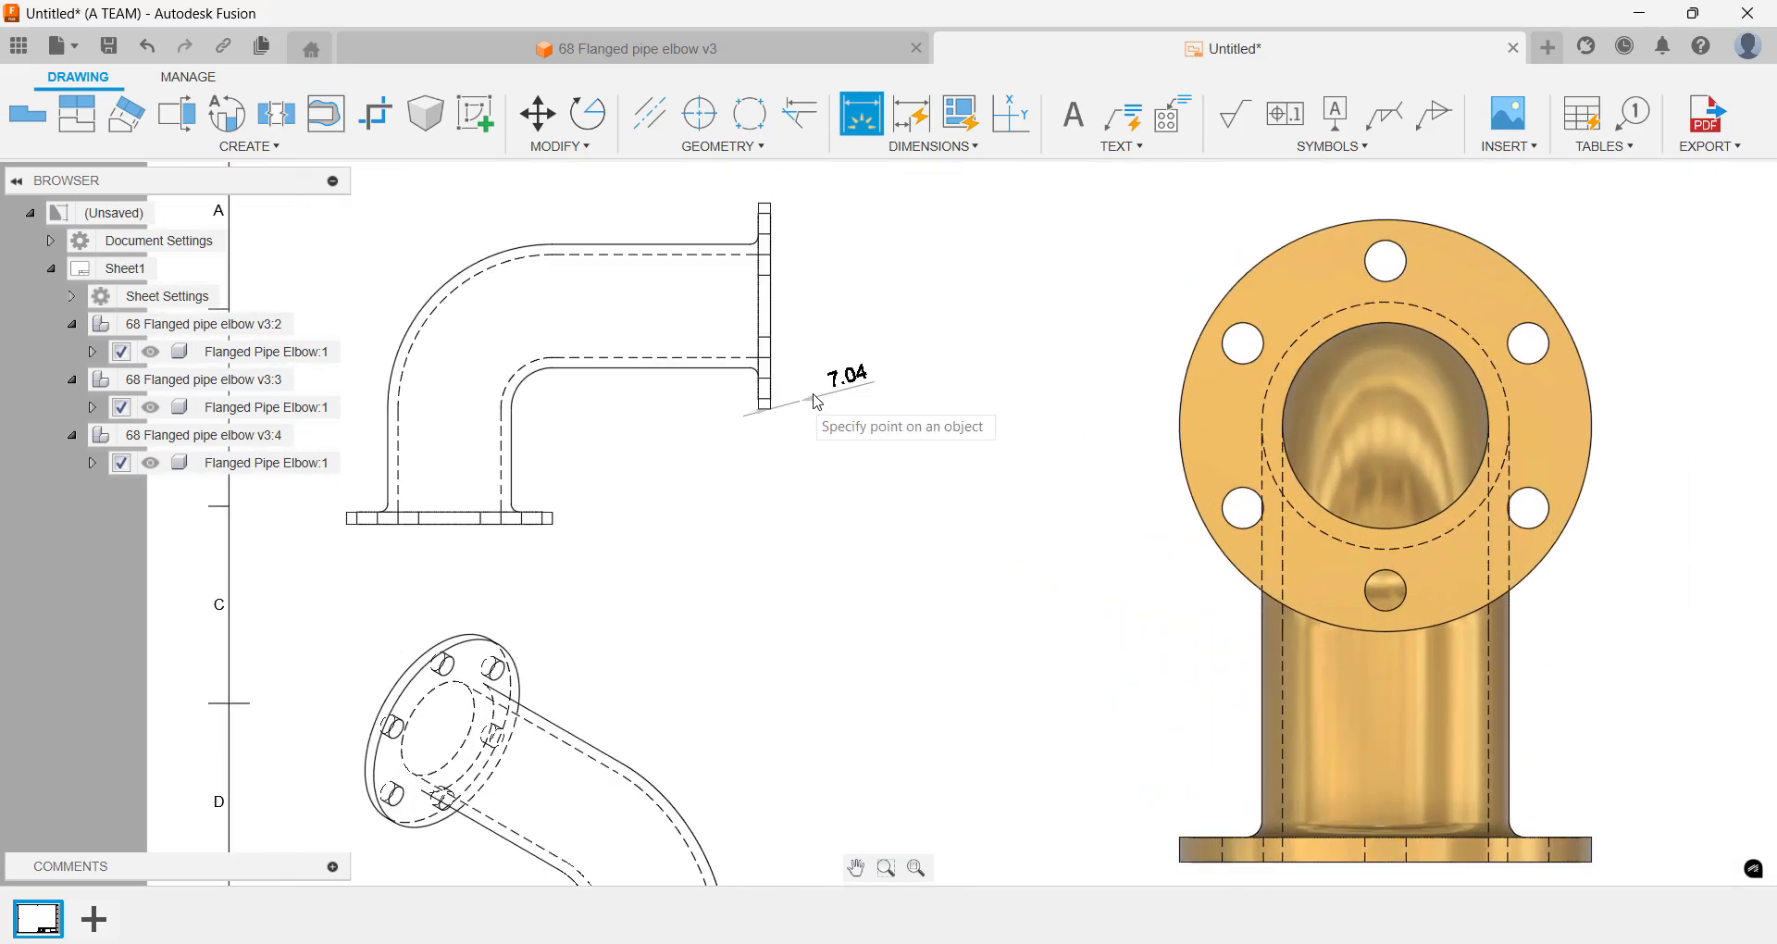
click(767, 203)
click(814, 220)
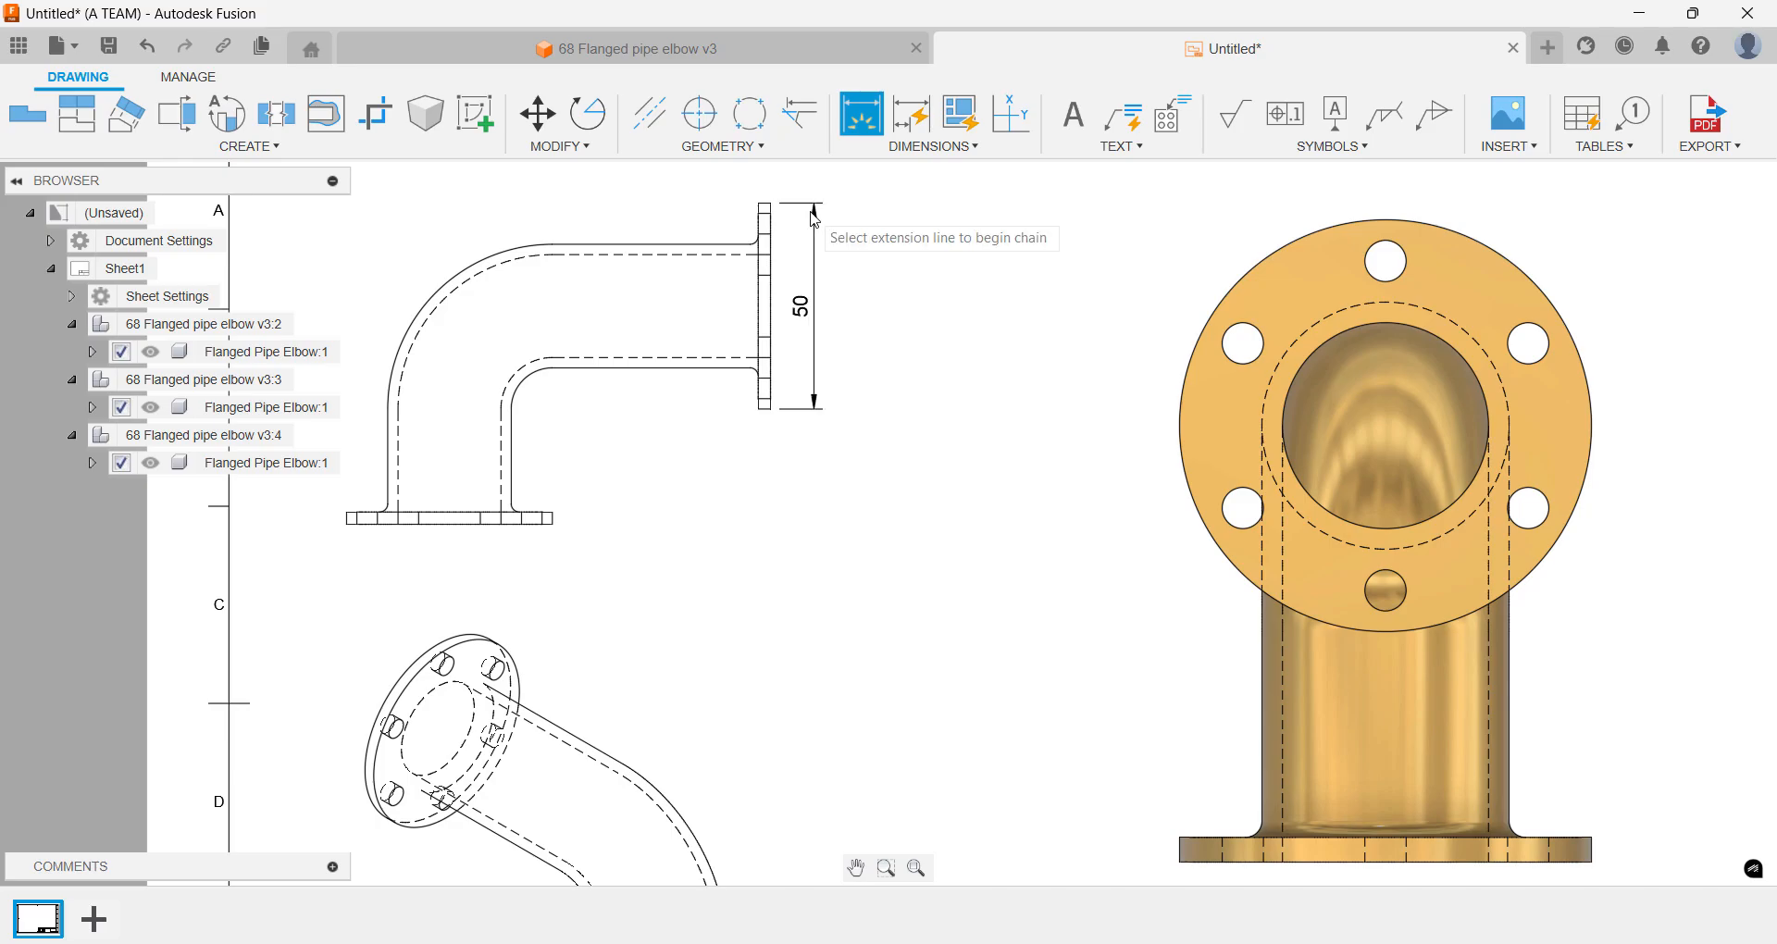
scroll(911, 286, down, 3)
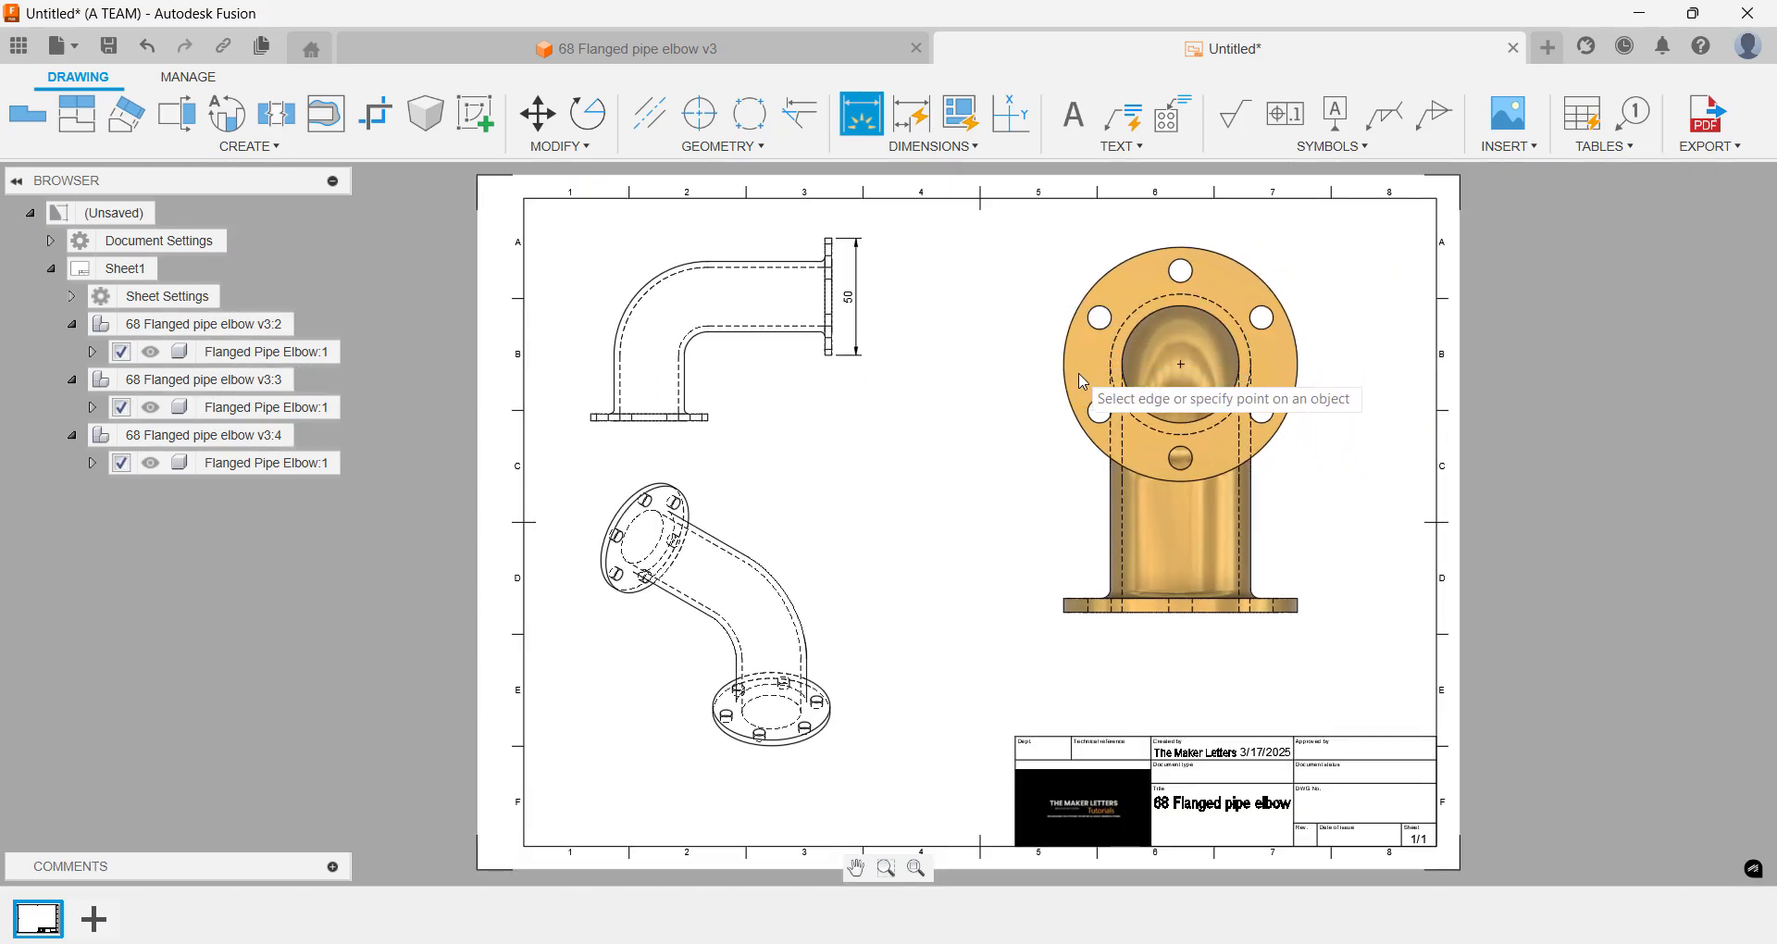
key(Escape)
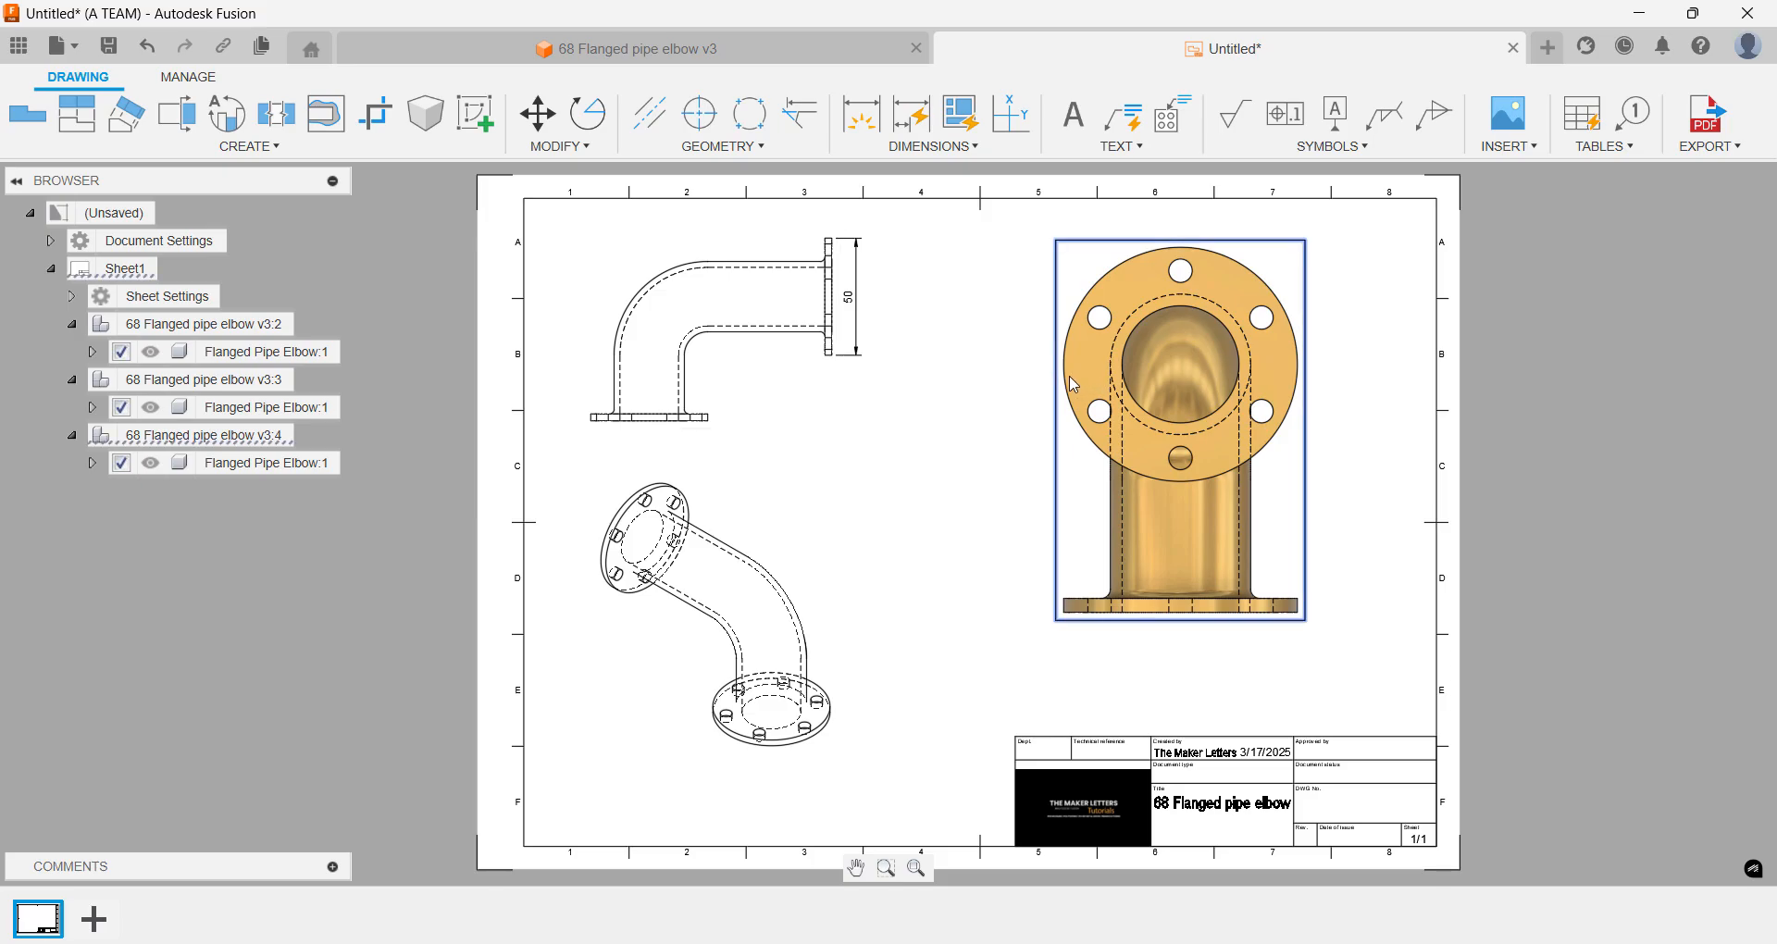
- Auto-dimension the shaded back view with the Chain Dimensions layout at maximum density, after previewing the Ordinate and Symmetric with Ordinate layouts
click(912, 115)
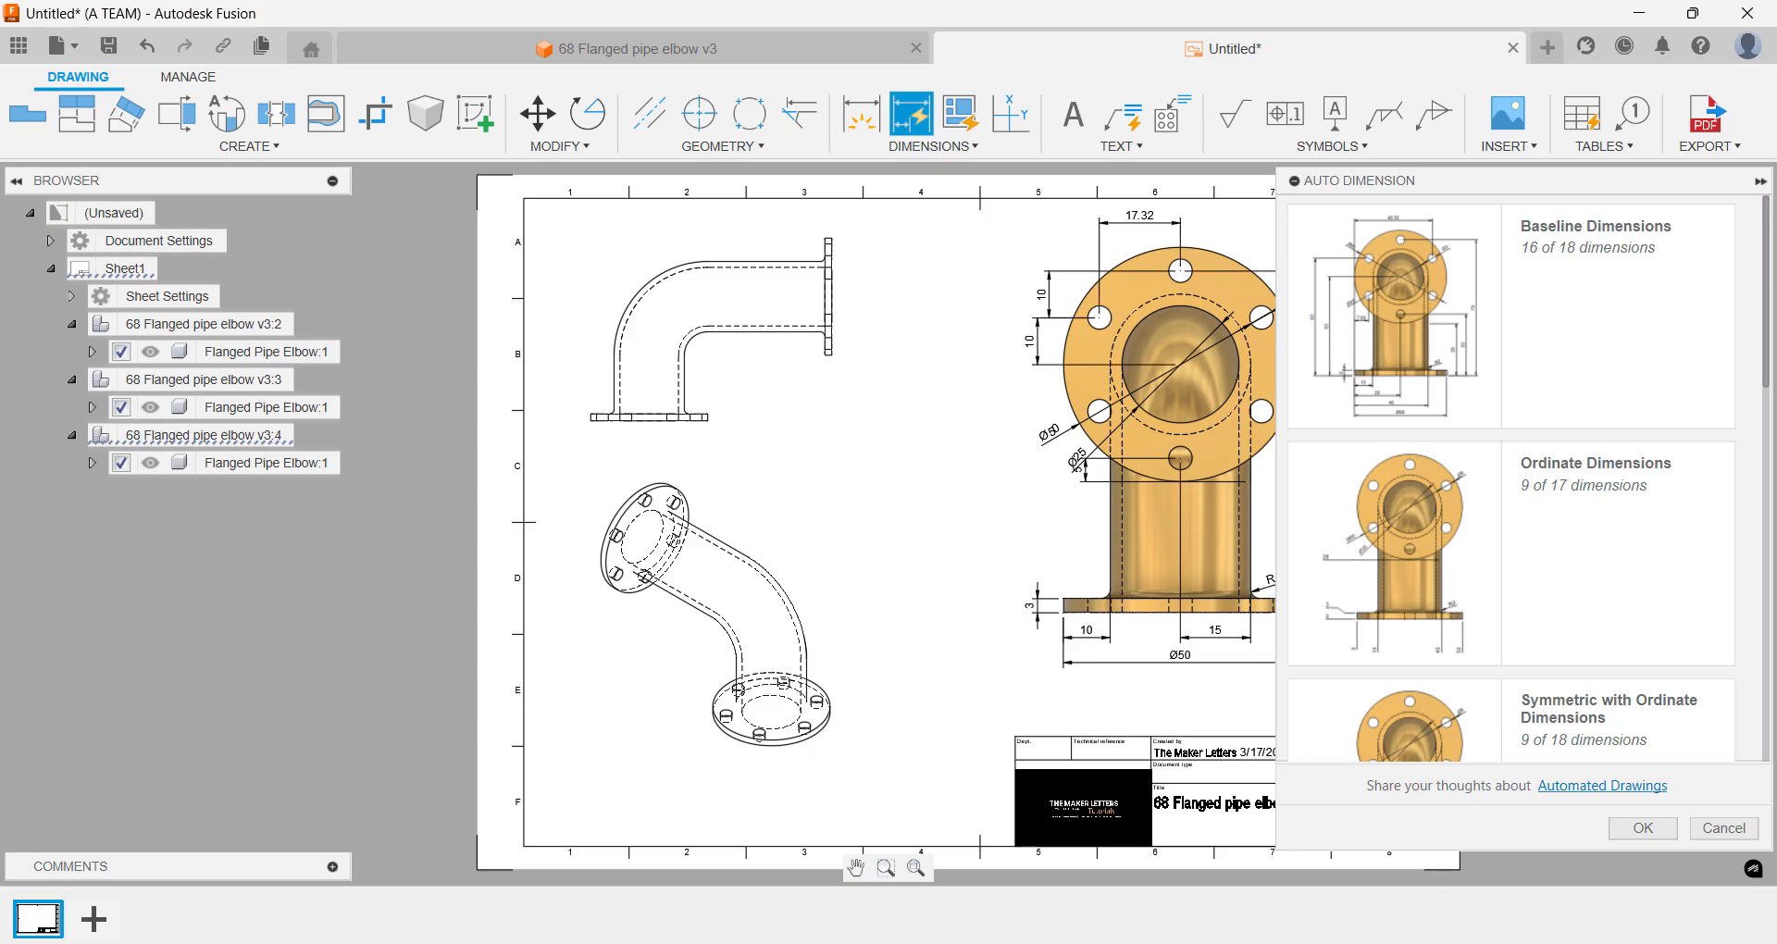
click(1386, 483)
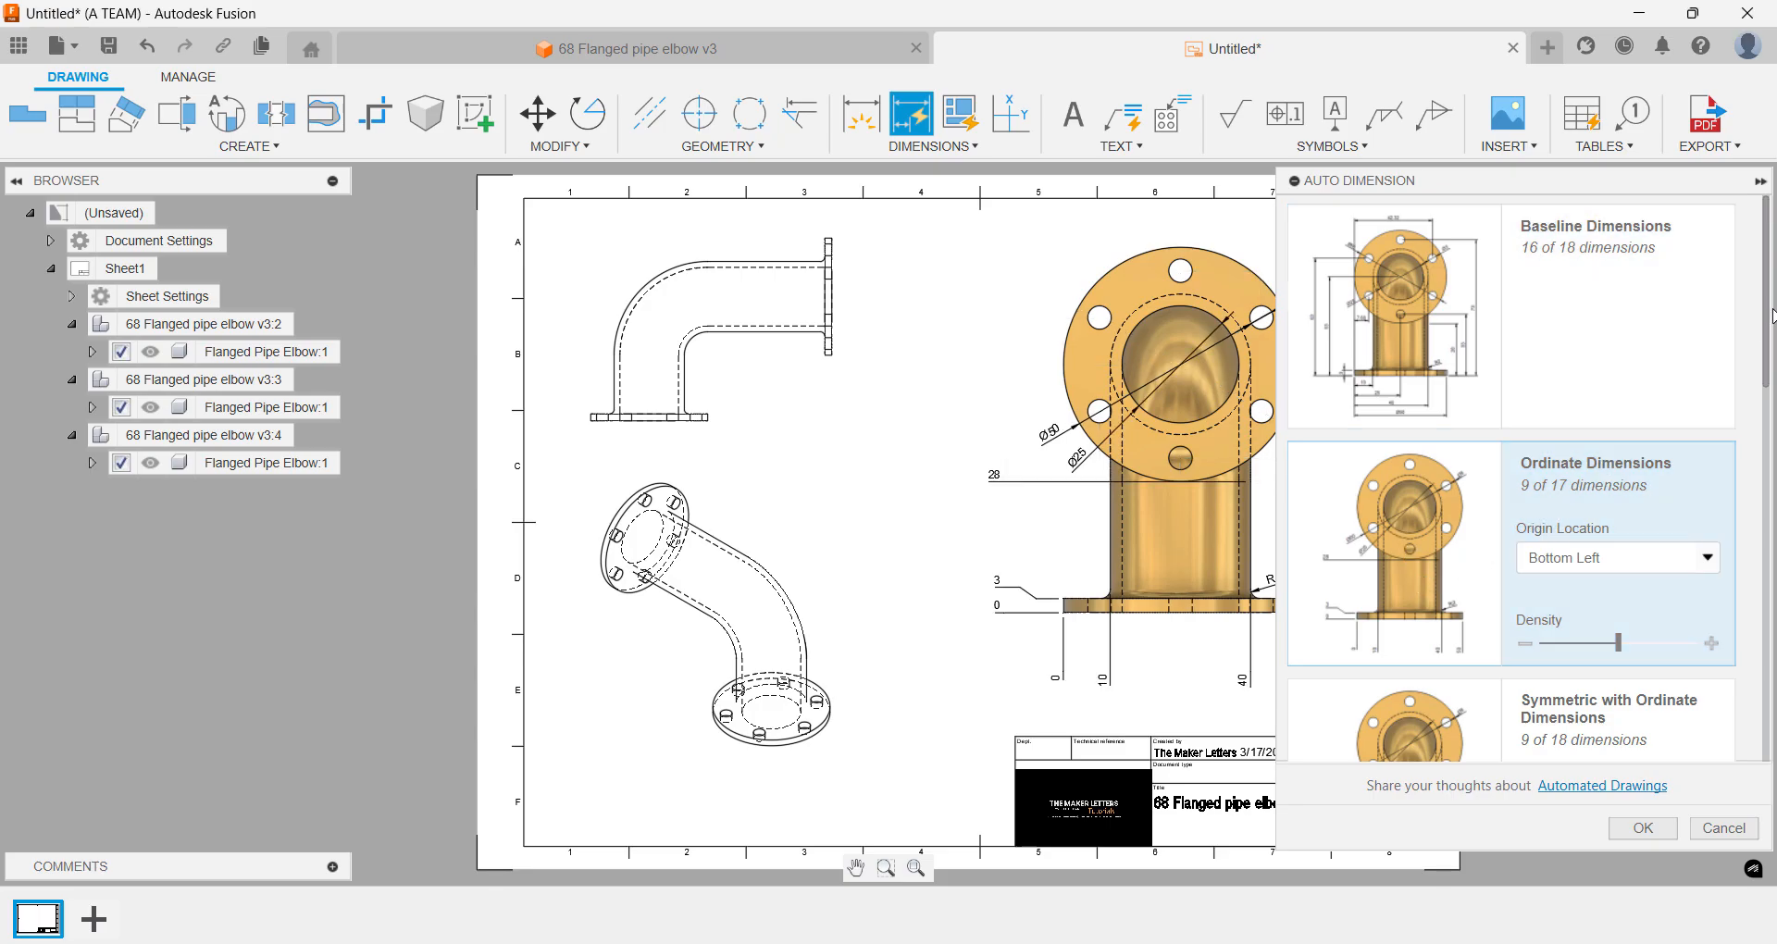
drag(1765, 326, 1764, 433)
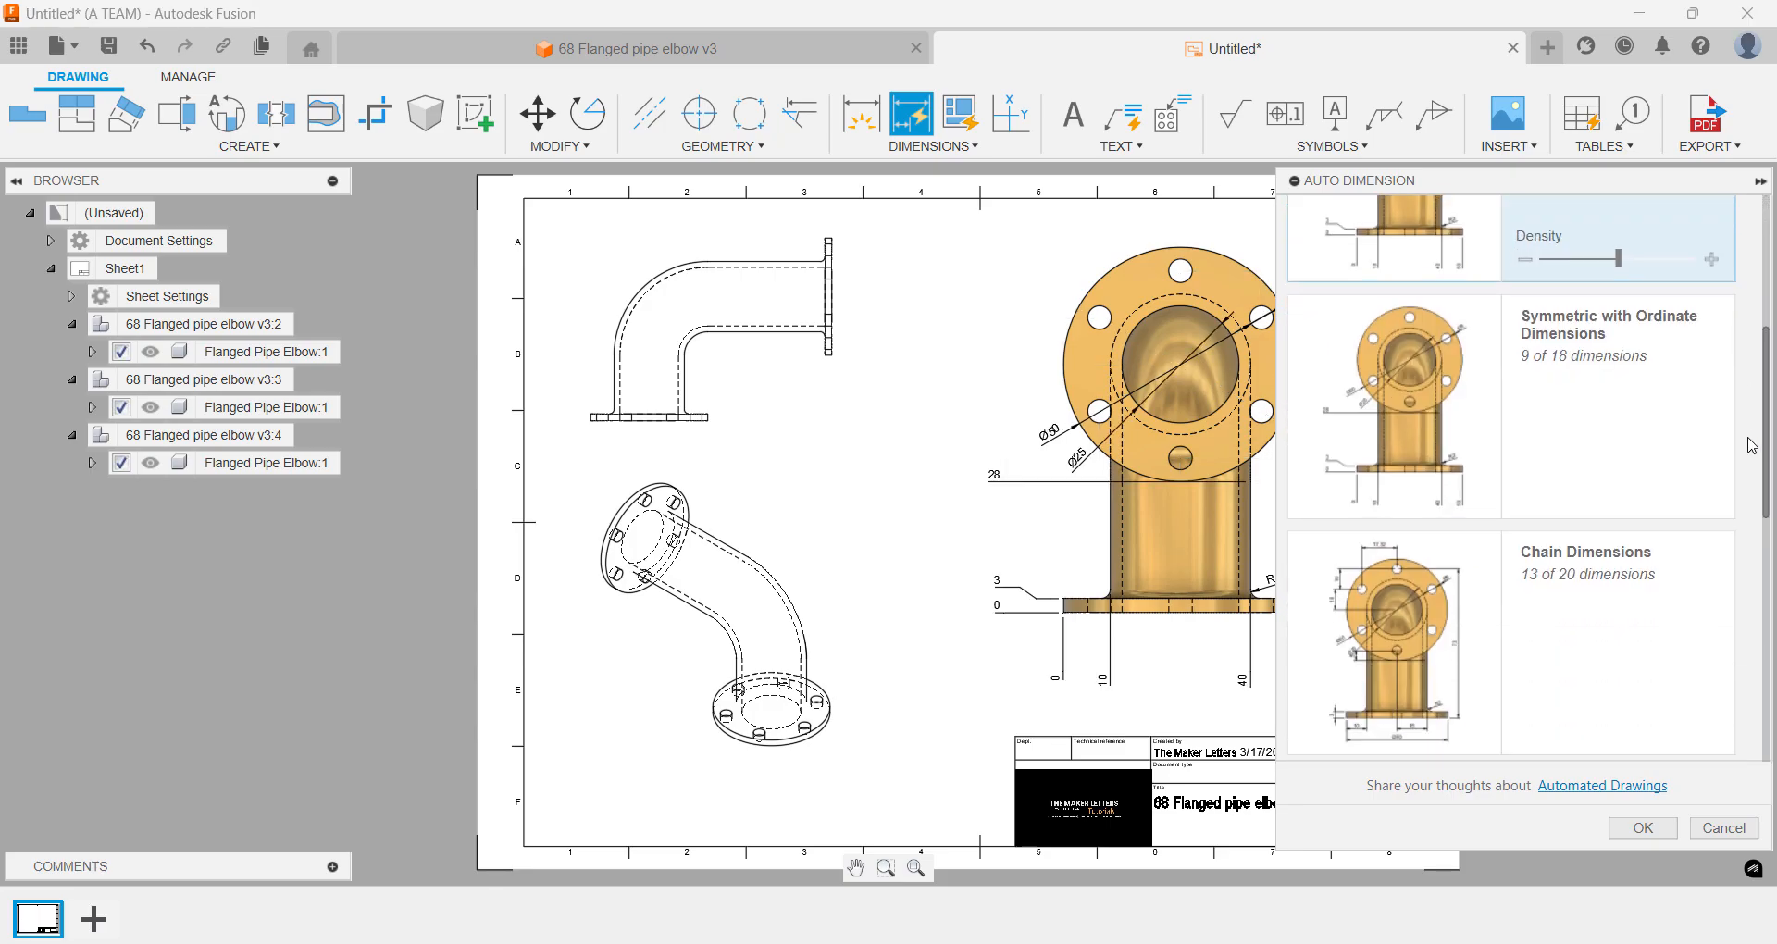
click(1455, 419)
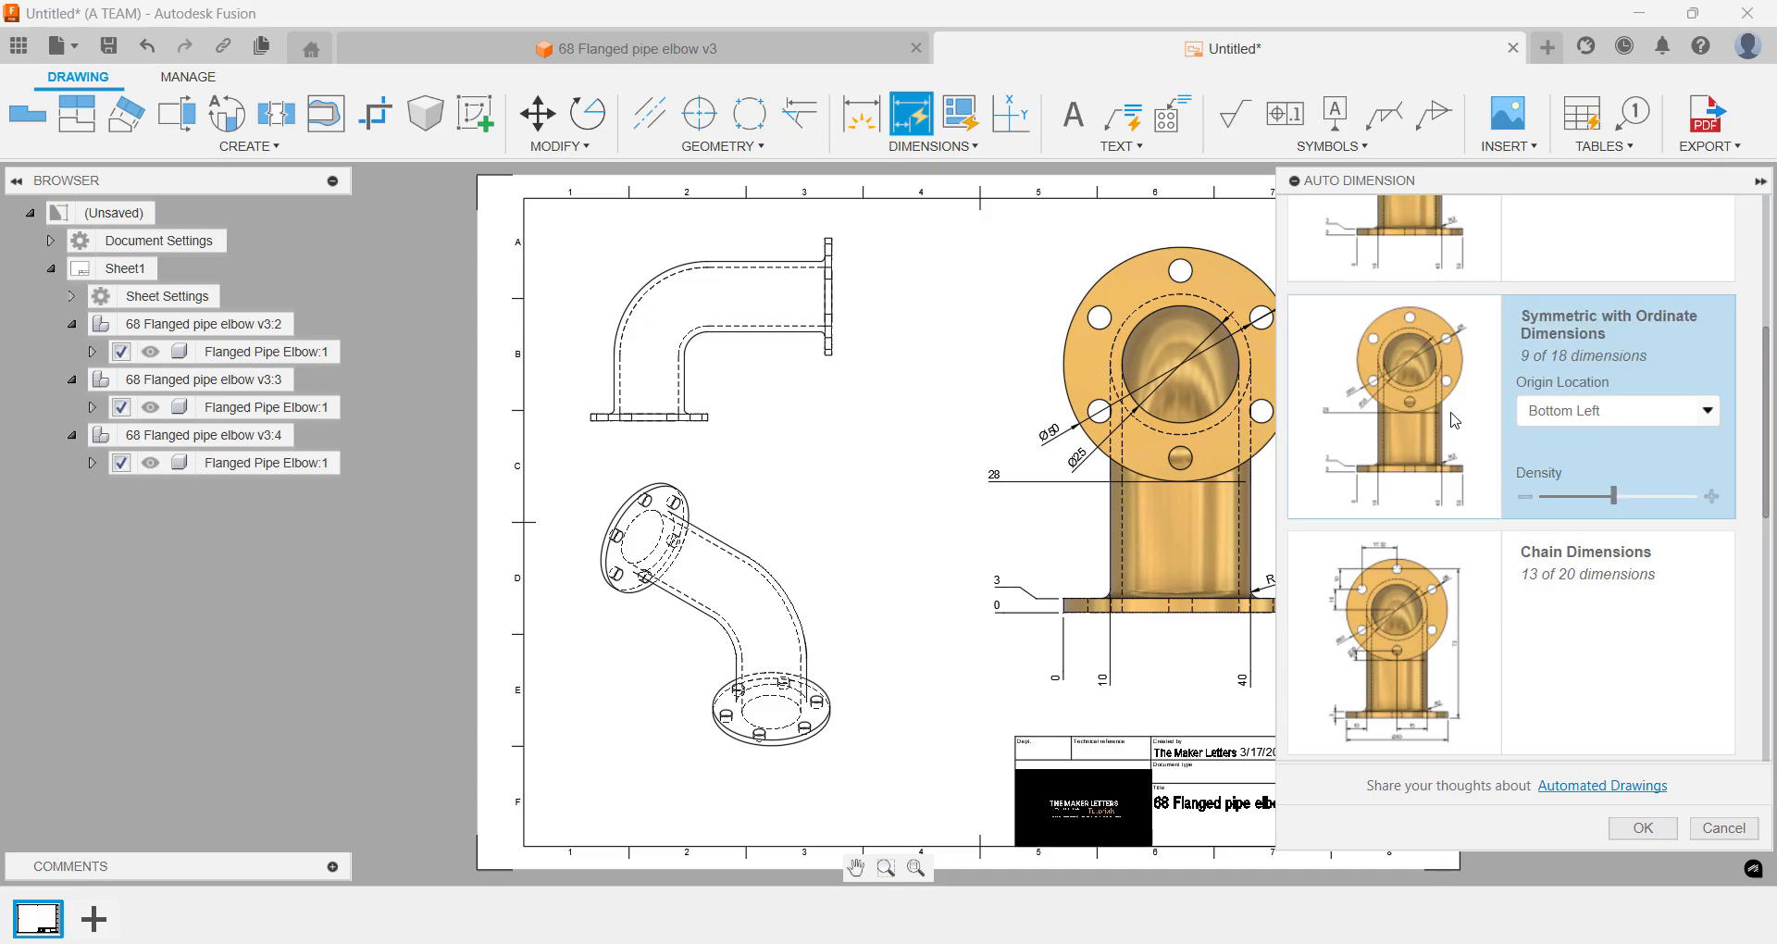
scroll(1456, 419, down, 1)
click(1447, 546)
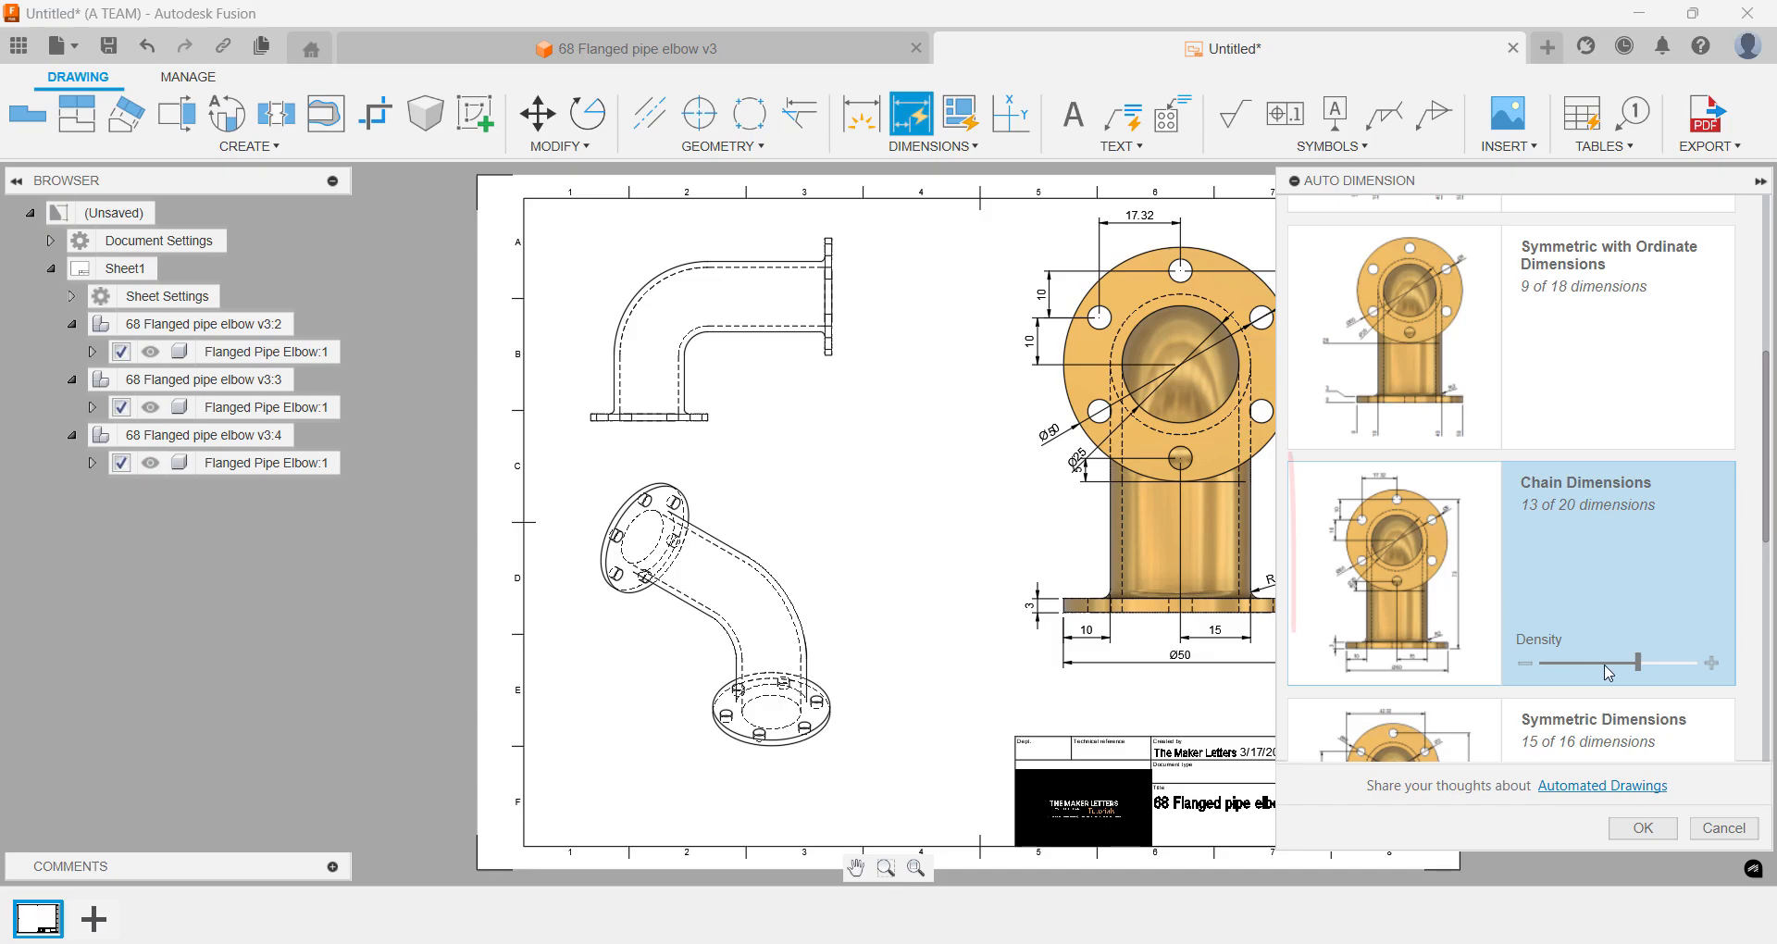
mouse_move(1639, 663)
mouse_down()
mouse_move(1598, 668)
mouse_move(1702, 663)
mouse_up()
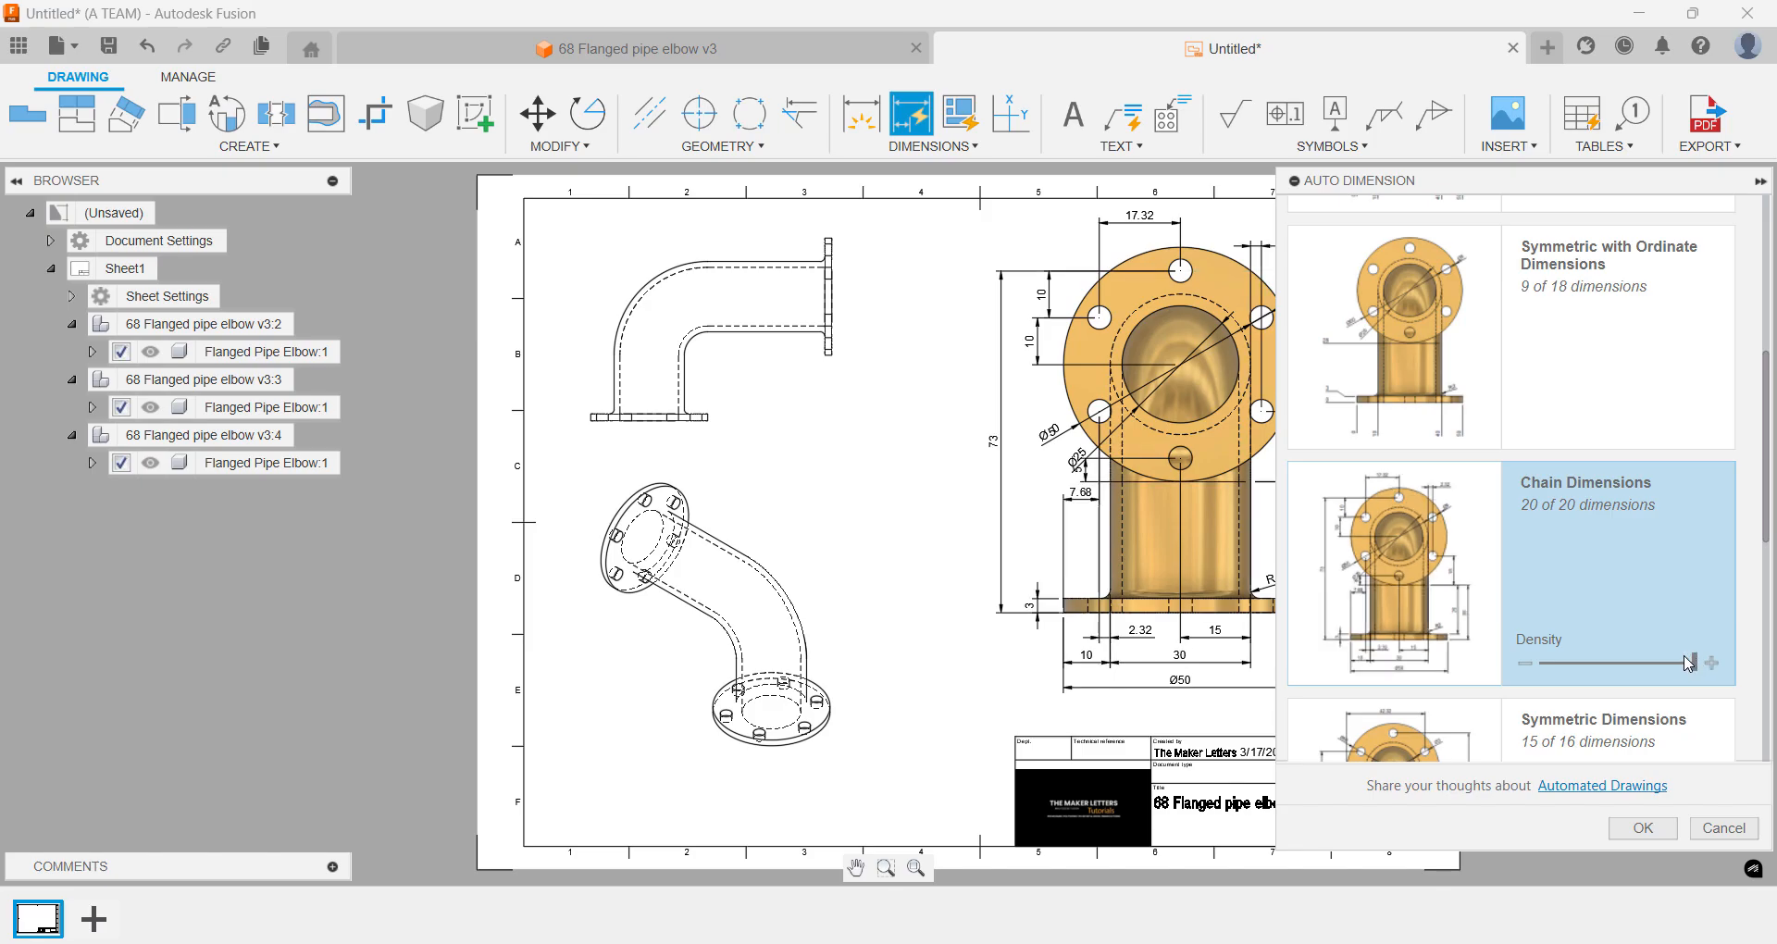
click(1644, 829)
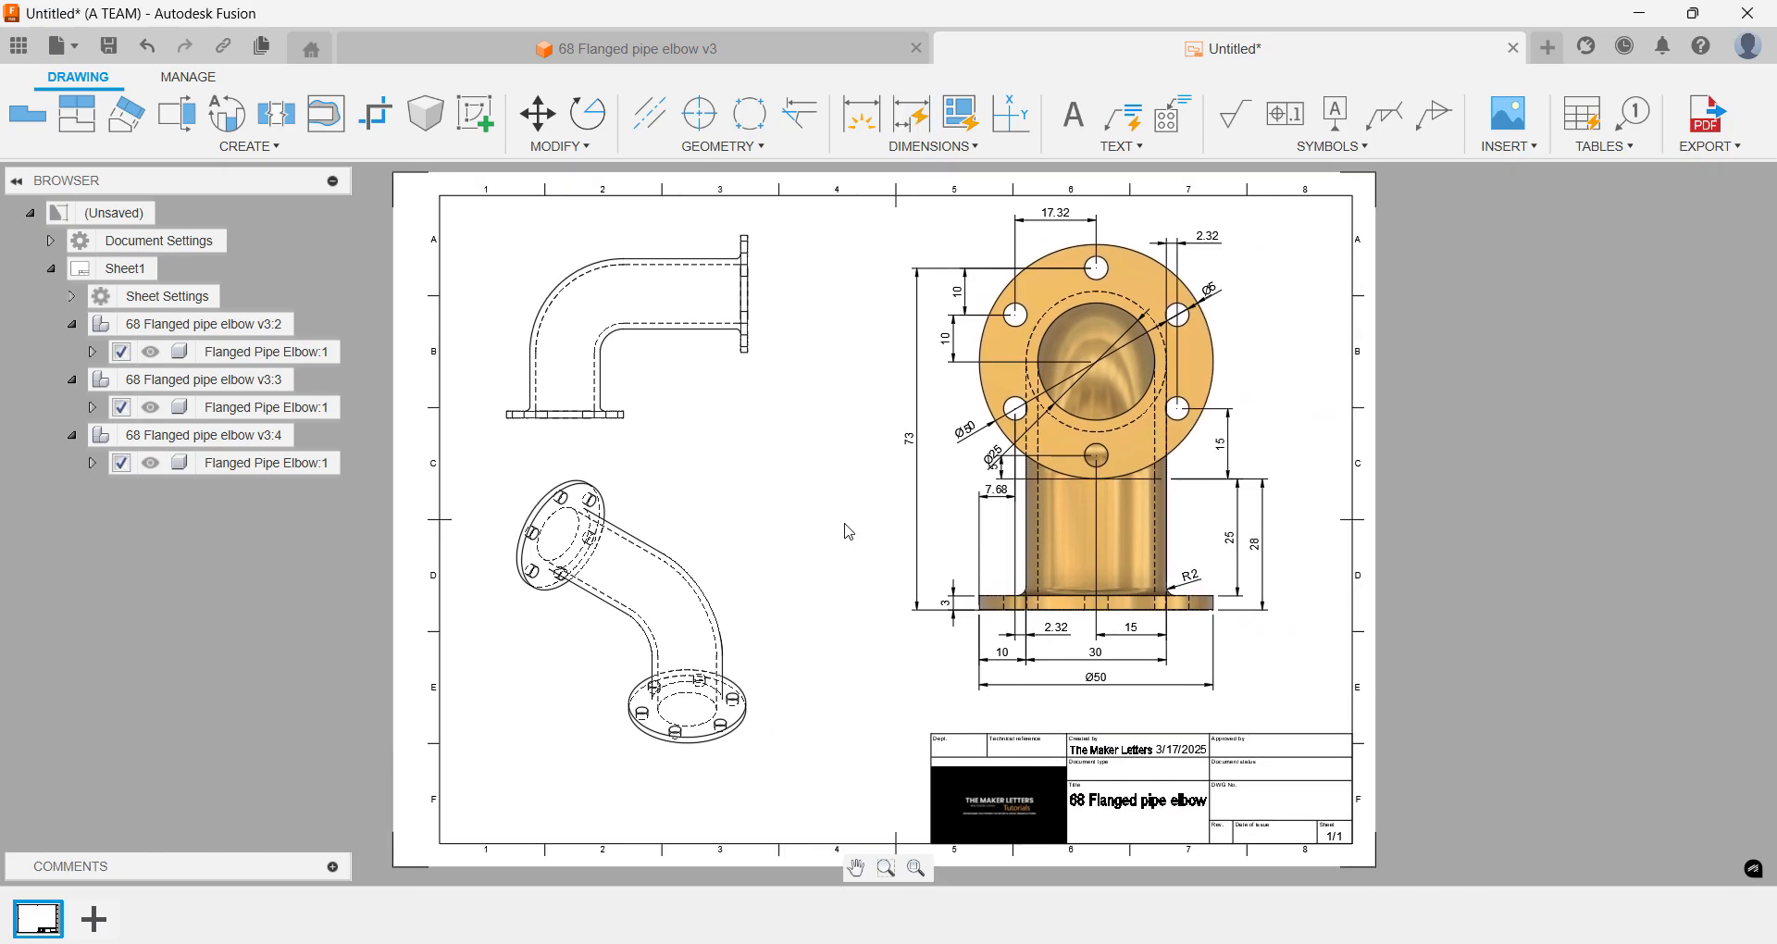
- Save the drawing as 68 Flanged pipe elbow Drawing in Admin Project and export all sheets as a PDF to the computer
key(ctrl+s)
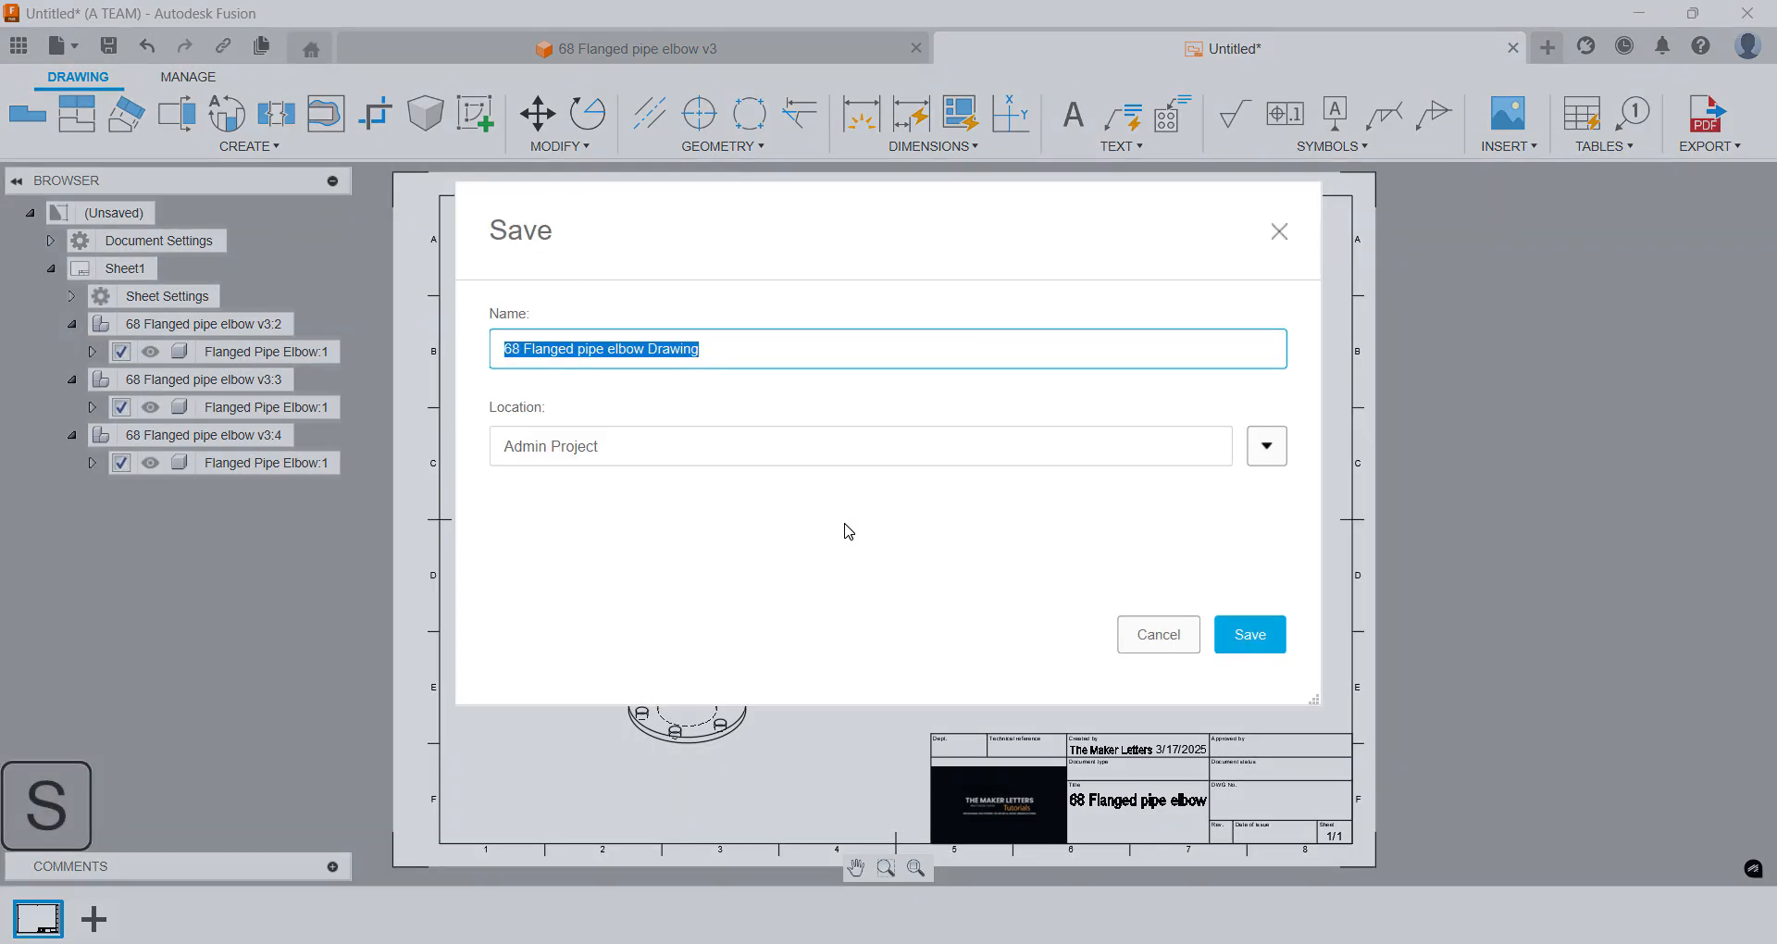
click(1245, 635)
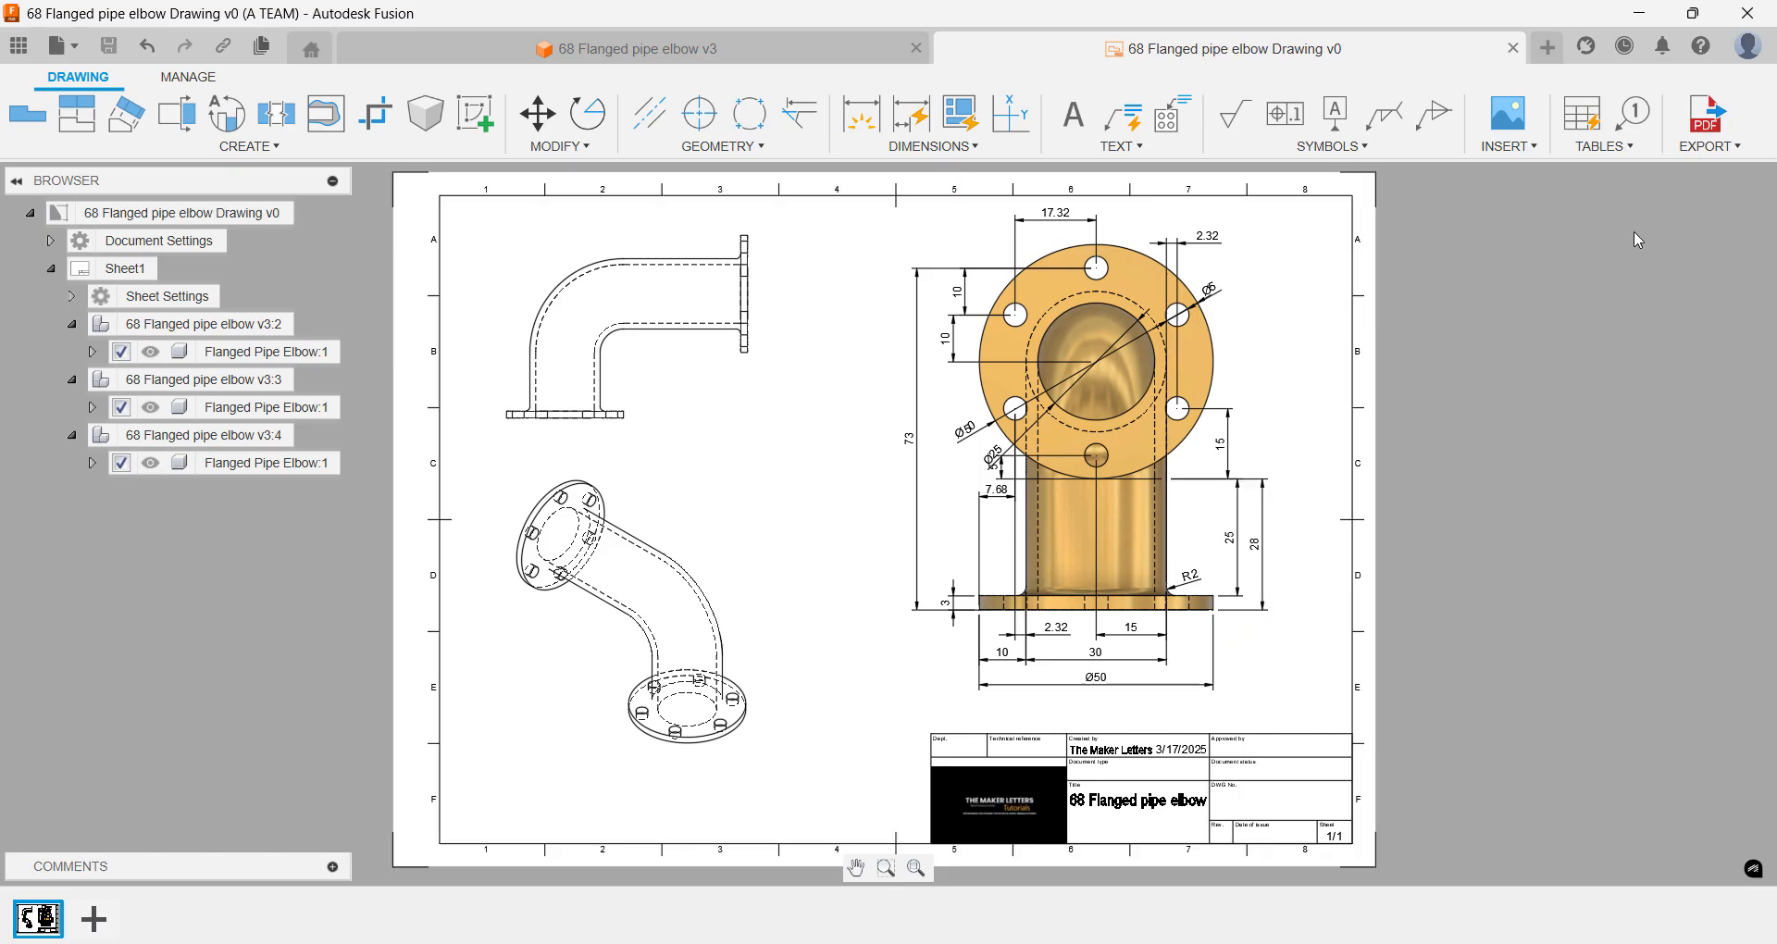
click(1706, 120)
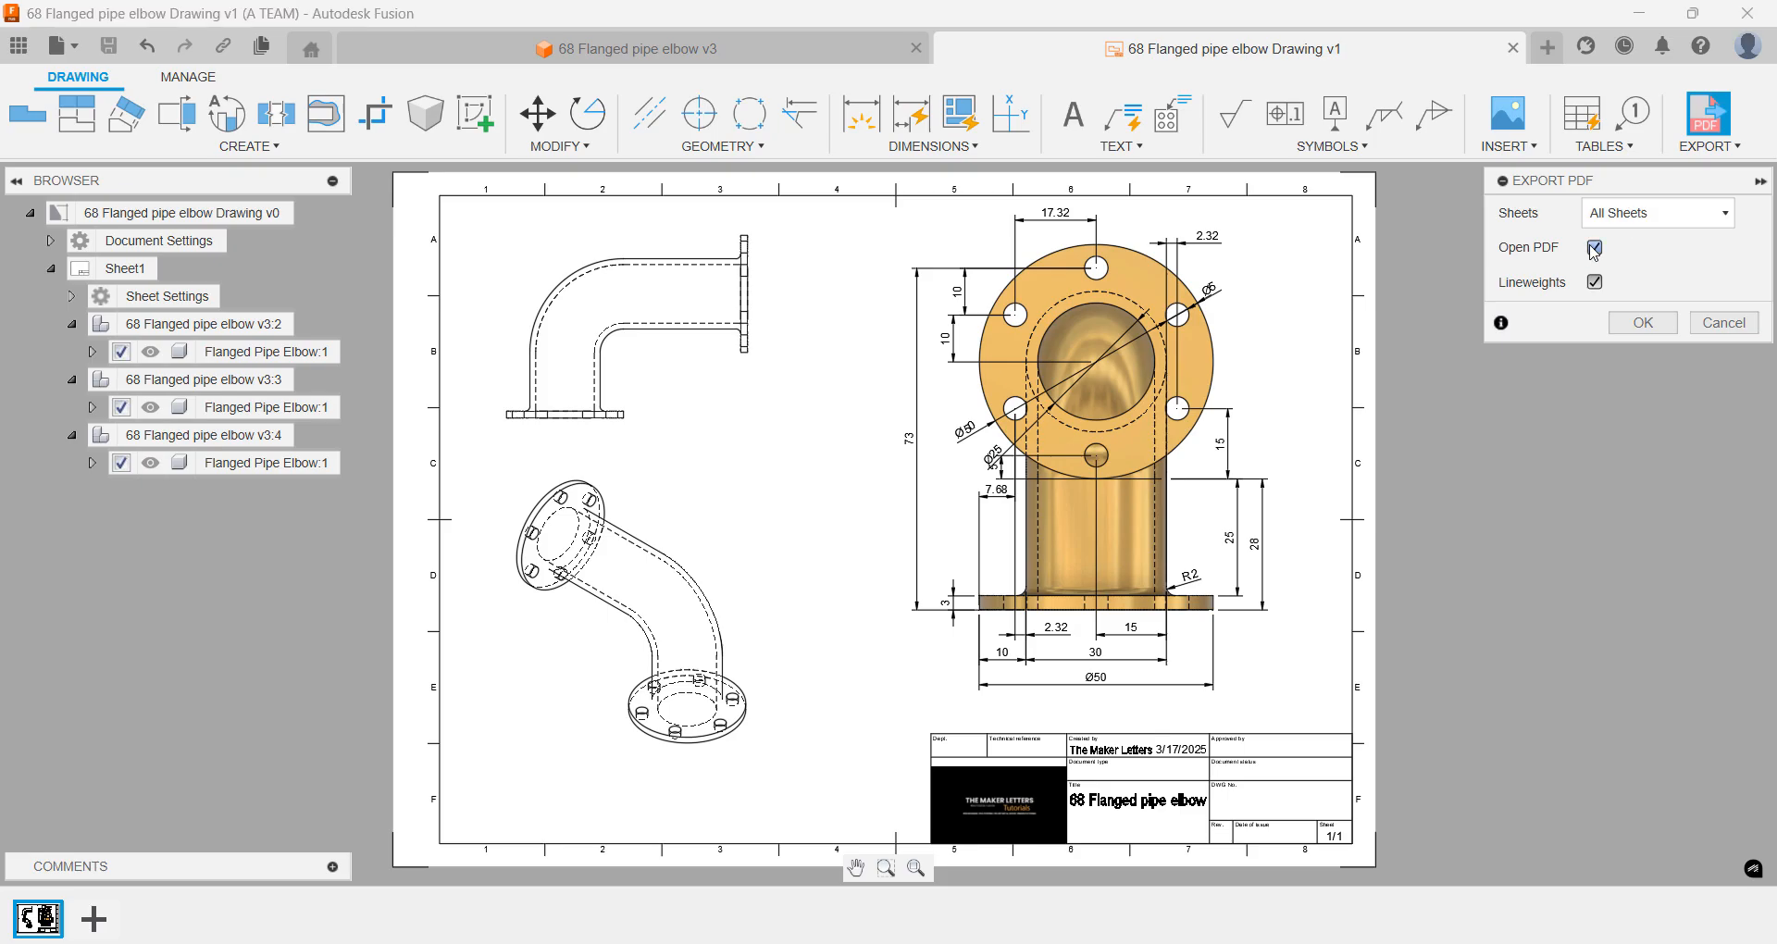
click(1652, 328)
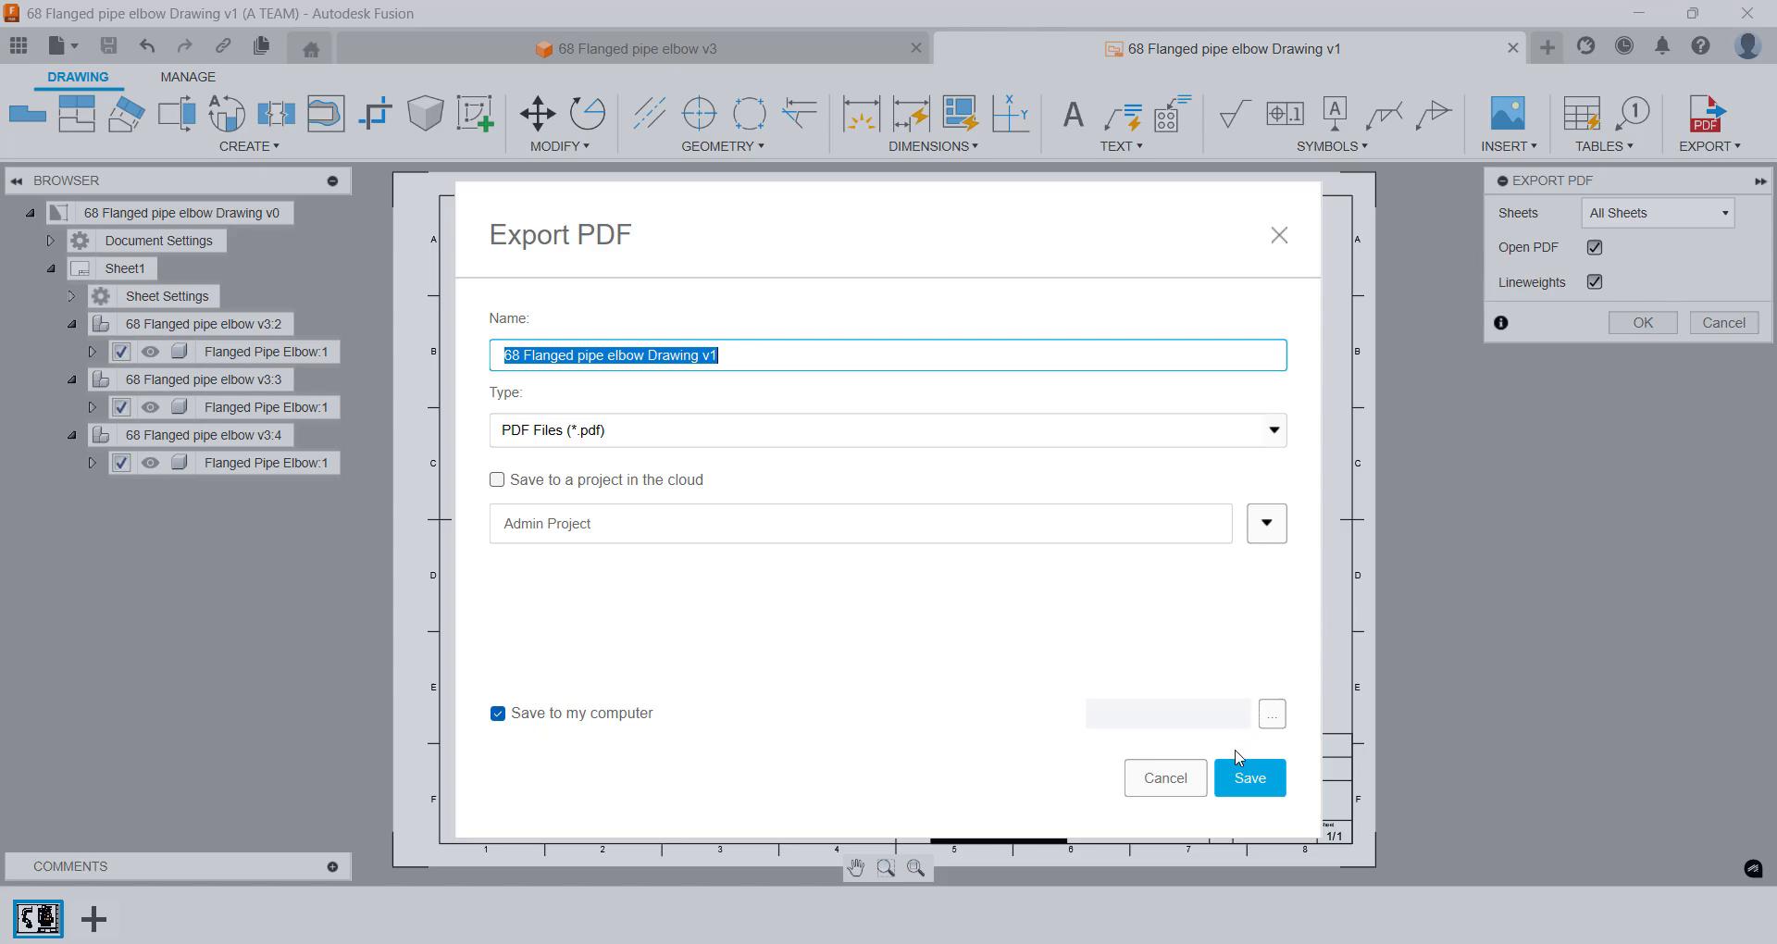
click(1238, 774)
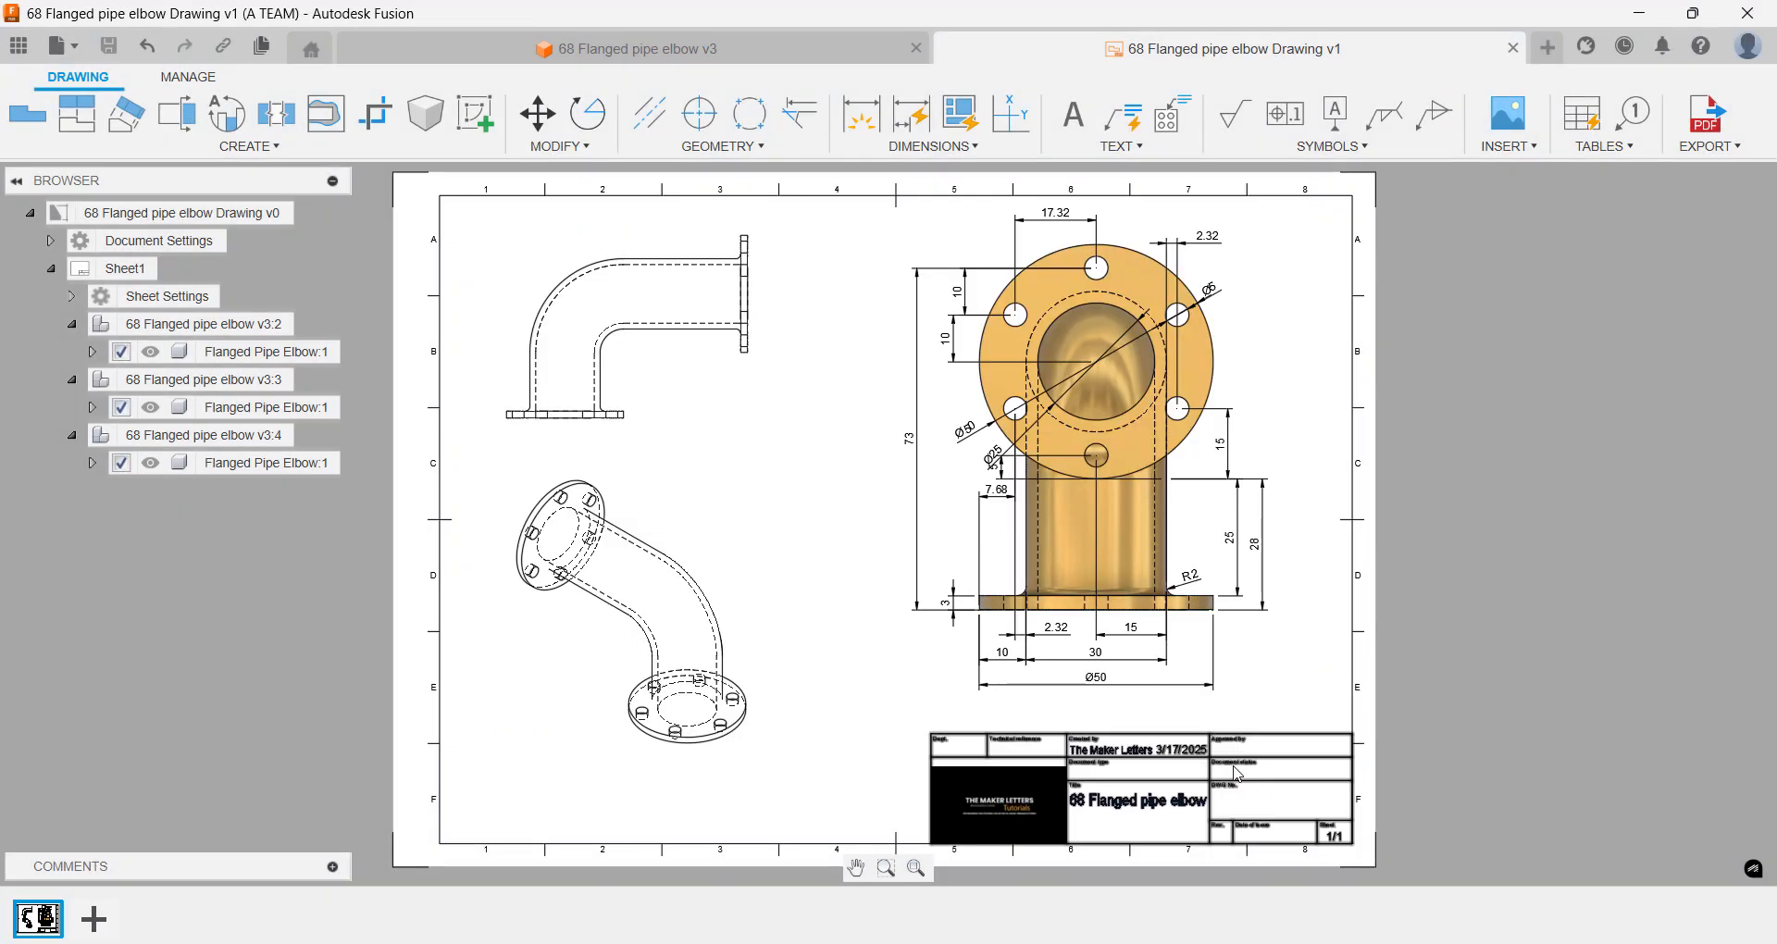